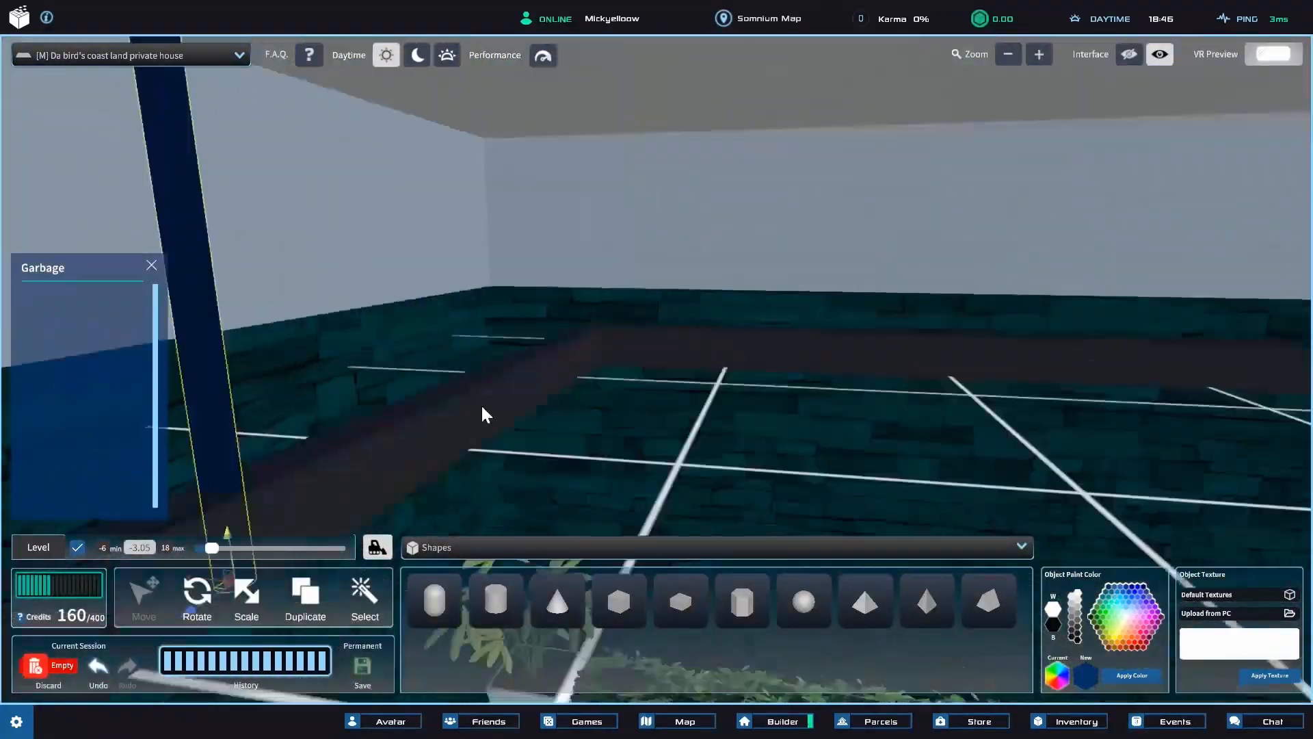
{"action": "left_click", "coordinate": [433, 472]}
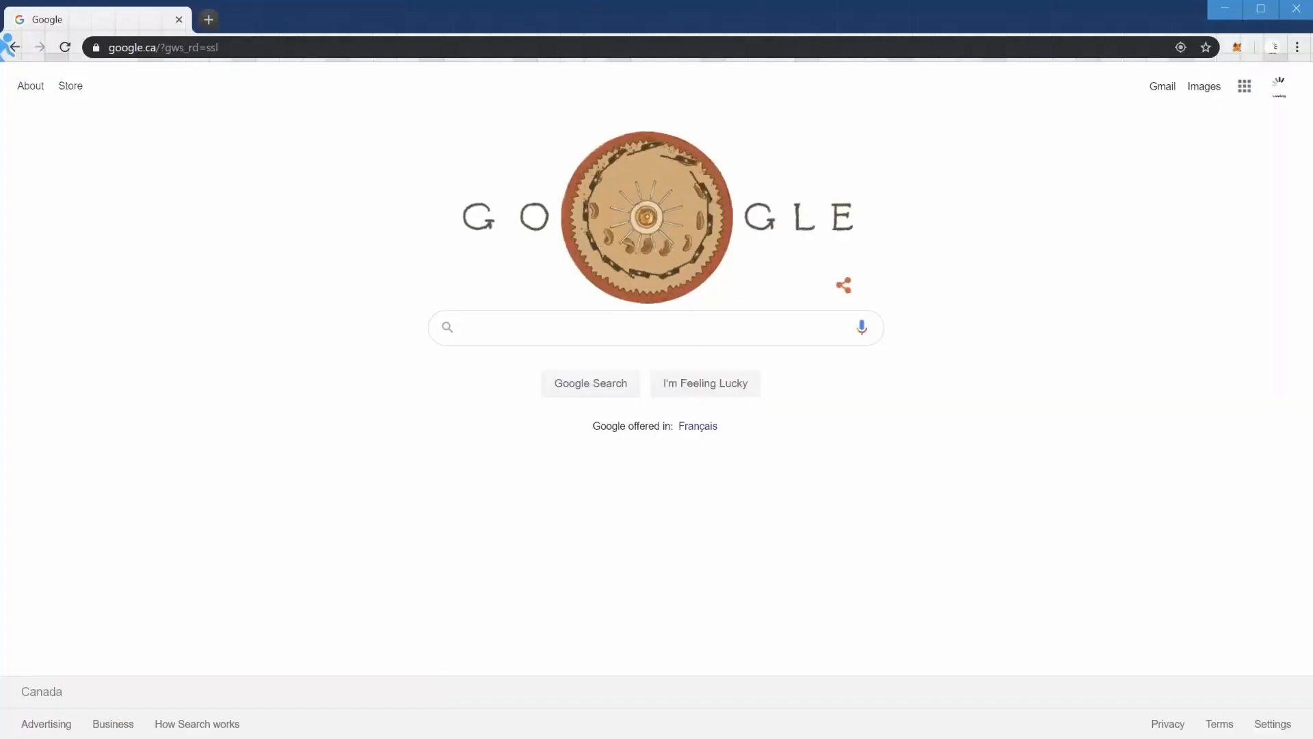
{"action": "key", "text": "ctrl+l"}
{"action": "type", "text": "www.som"}
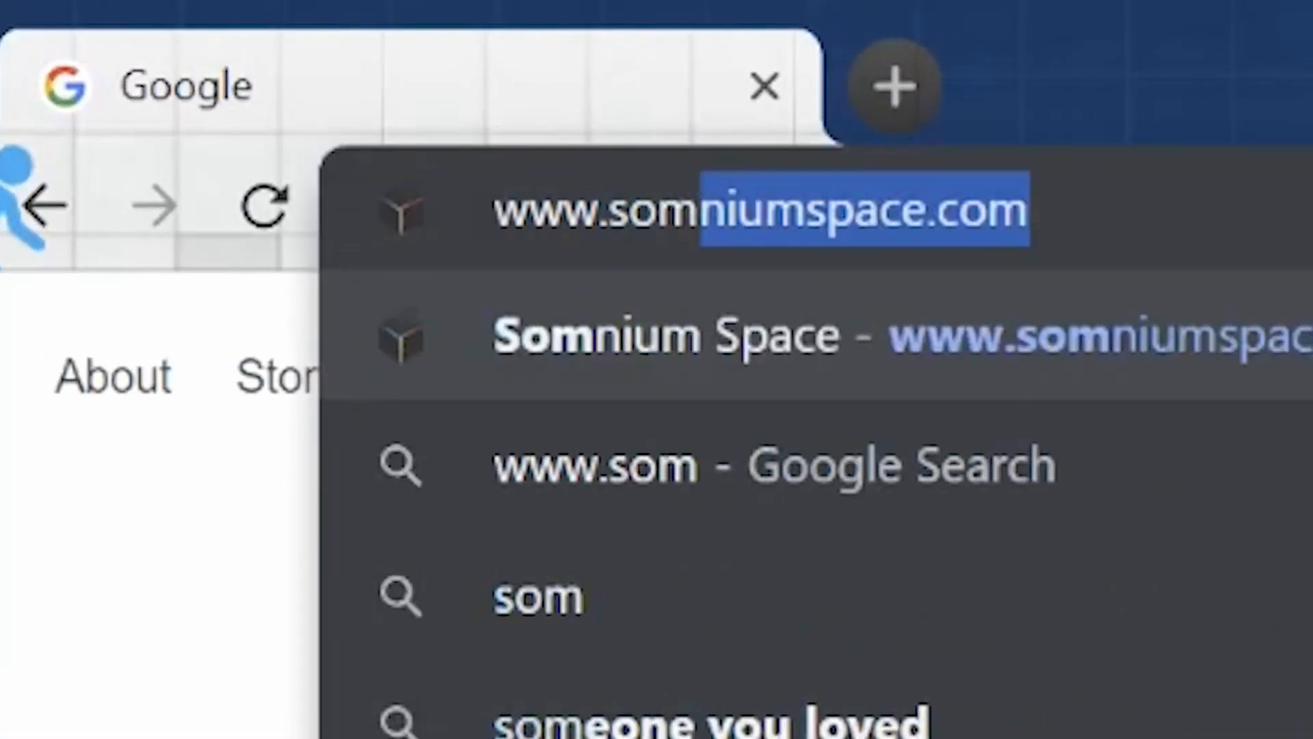
{"action": "type", "text": "niumspace.com"}
{"action": "key", "text": "Return"}
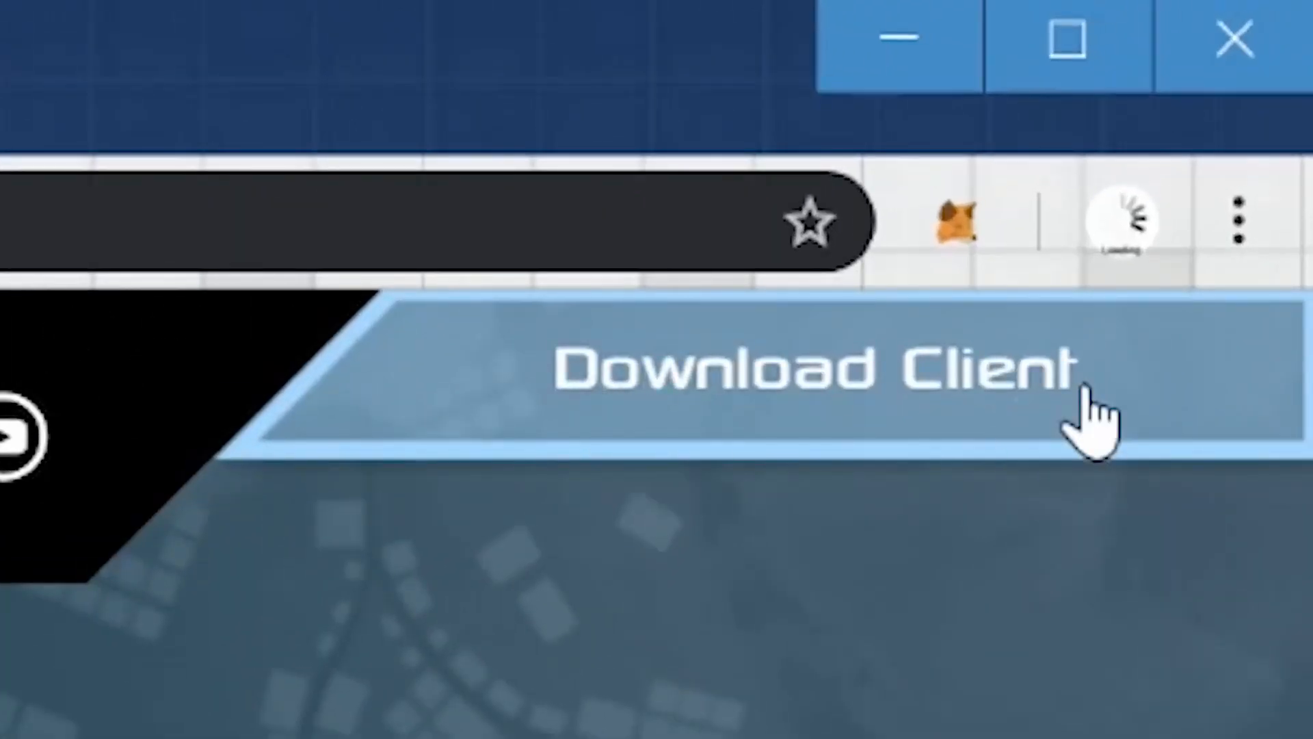
{"action": "left_click", "coordinate": [977, 405]}
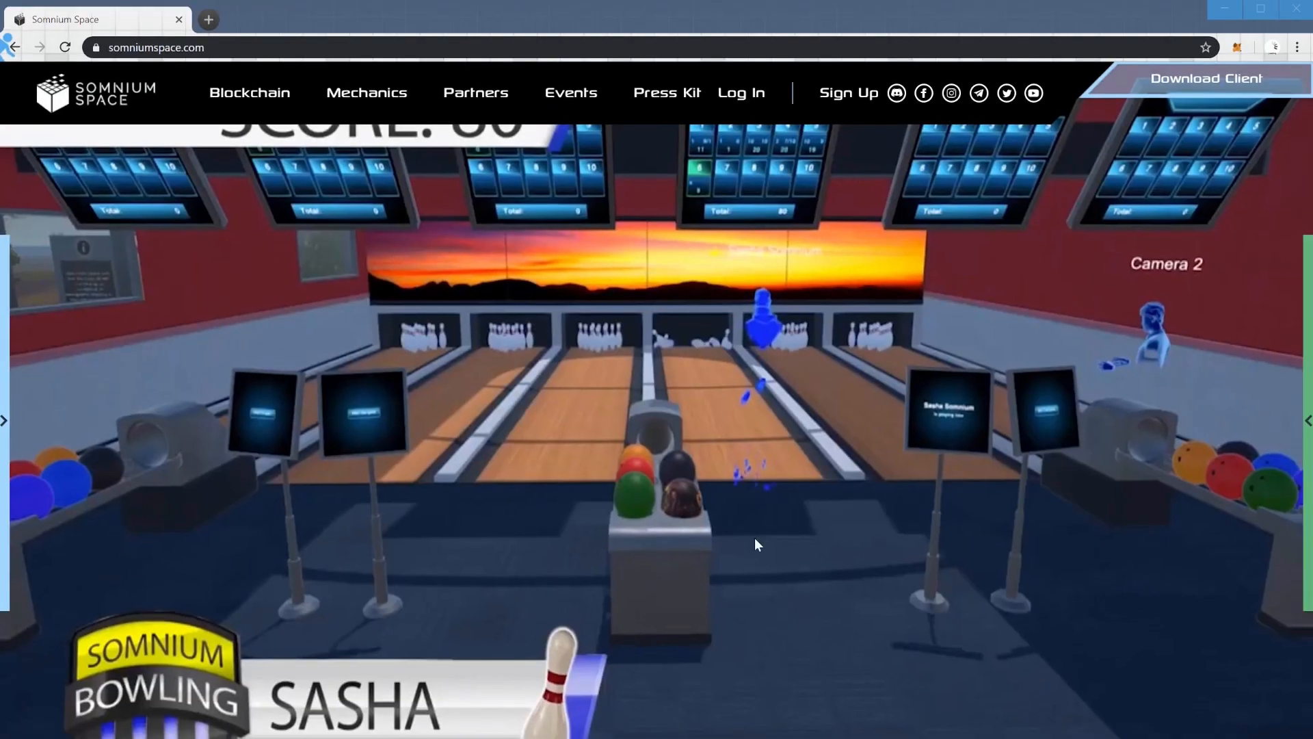
{"action": "left_click", "coordinate": [1235, 15]}
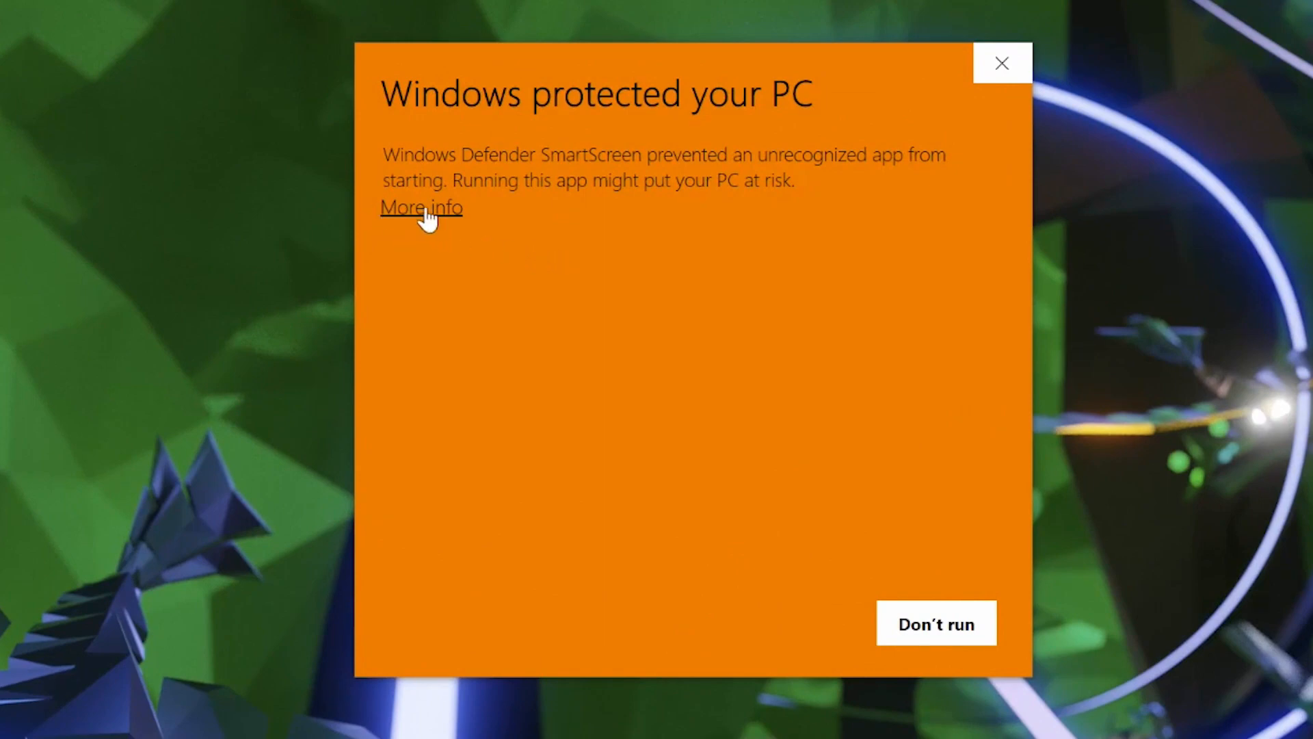
Allow the blocked Somnium Space.exe to run anyway and accept the Oculus Avatar License Agreement.
{"action": "left_click", "coordinate": [424, 208]}
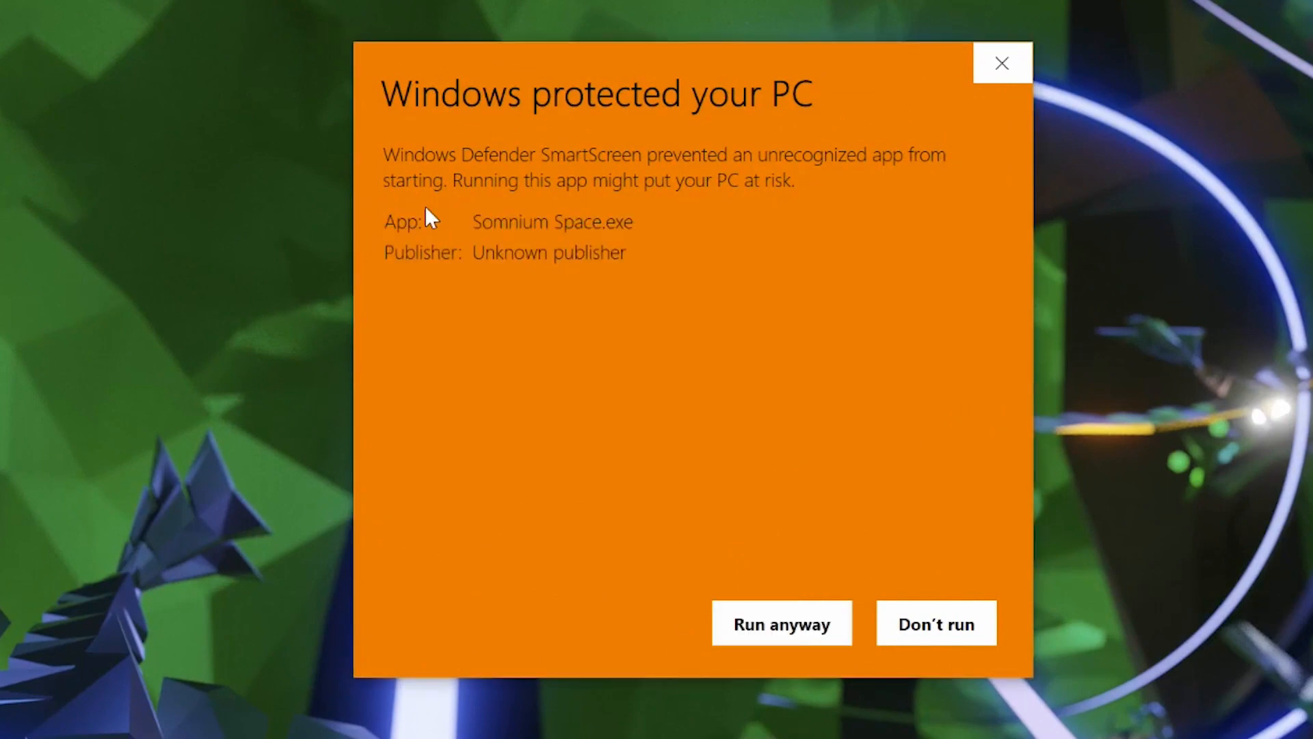
{"action": "left_click", "coordinate": [782, 625]}
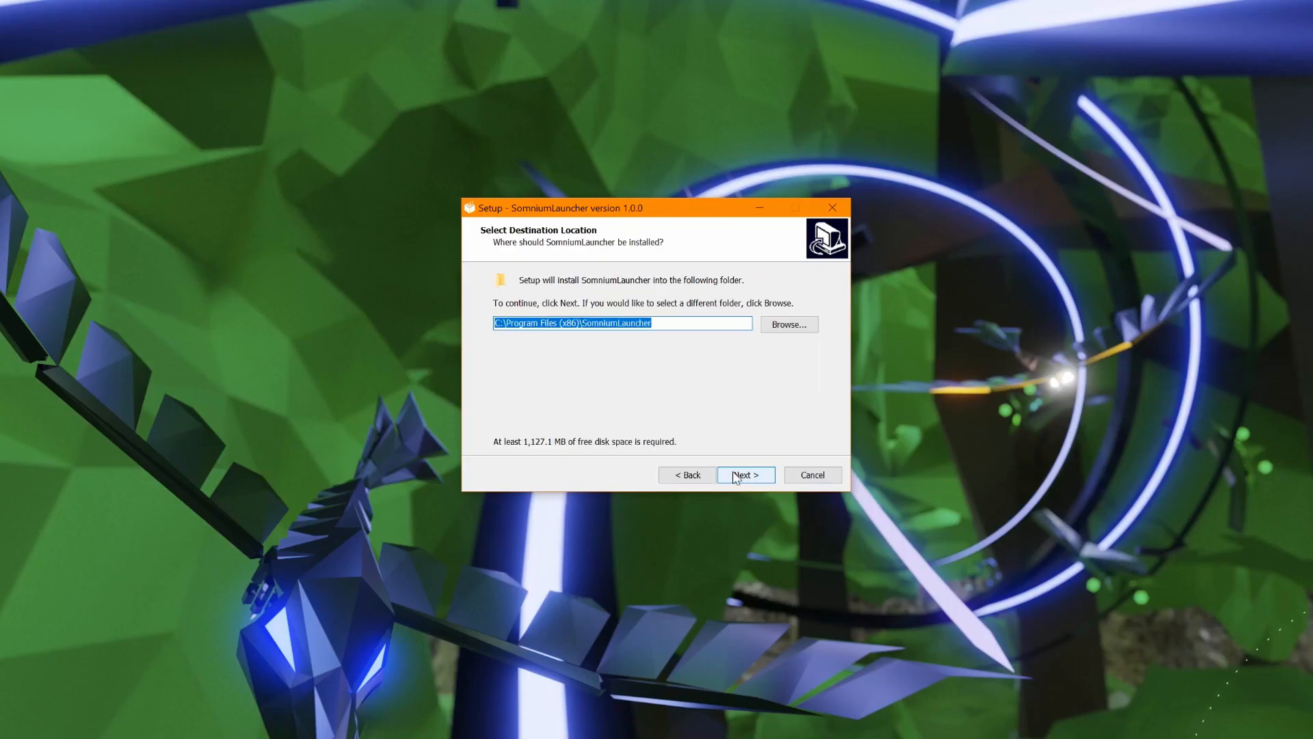
{"action": "left_click", "coordinate": [744, 472]}
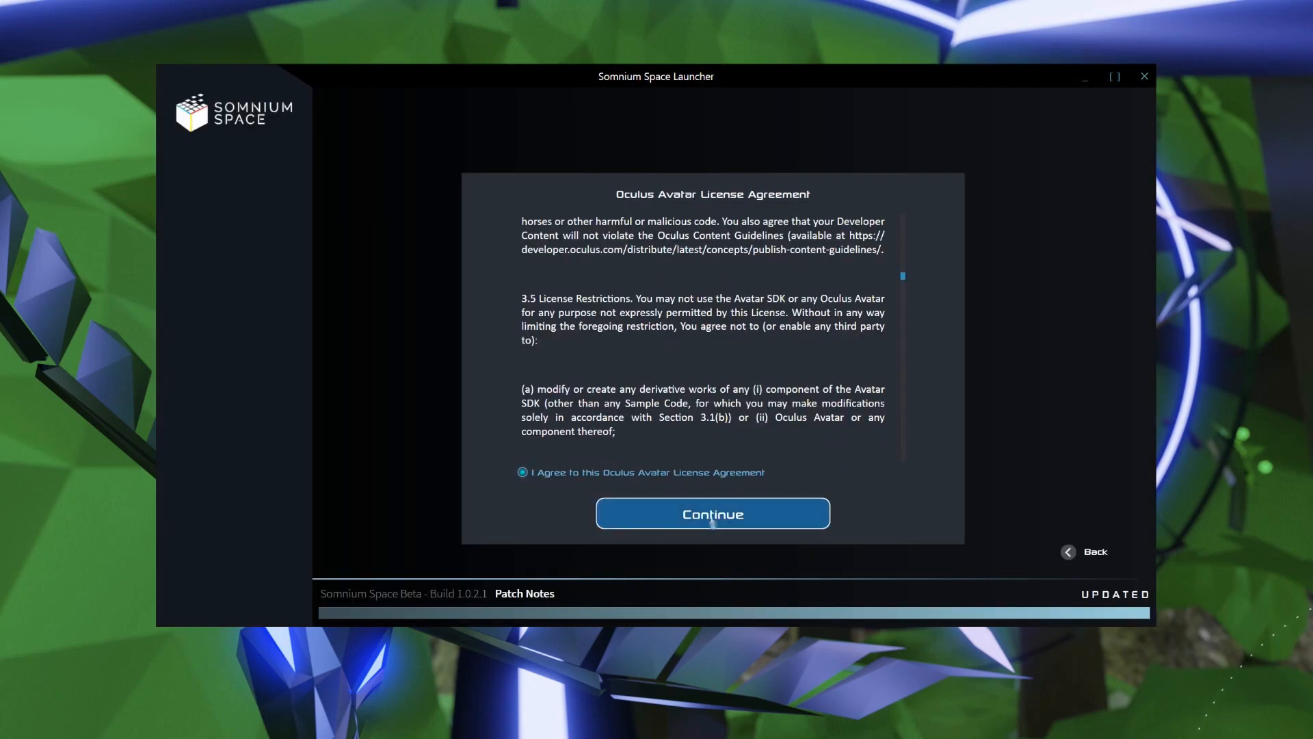
{"action": "left_click", "coordinate": [713, 518]}
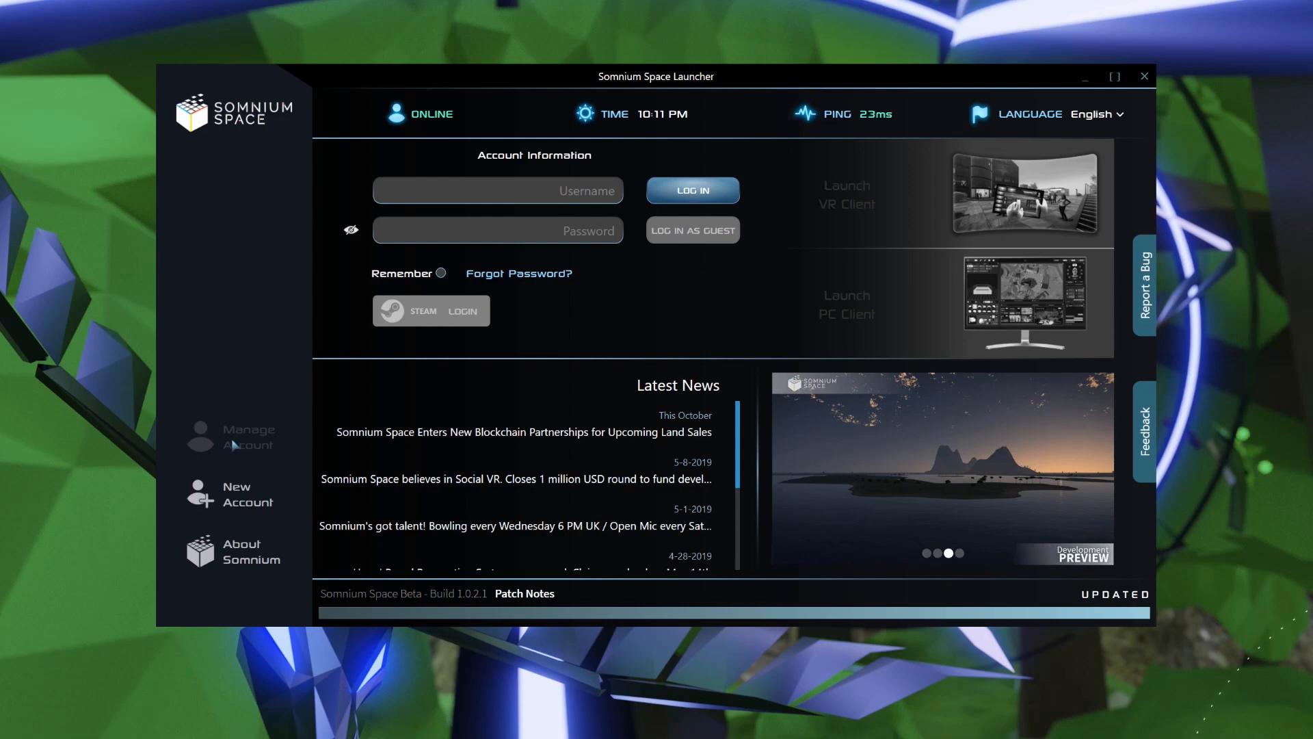
Visit the launcher's new-account option and log in to the launcher with the existing account.
{"action": "left_click", "coordinate": [257, 504]}
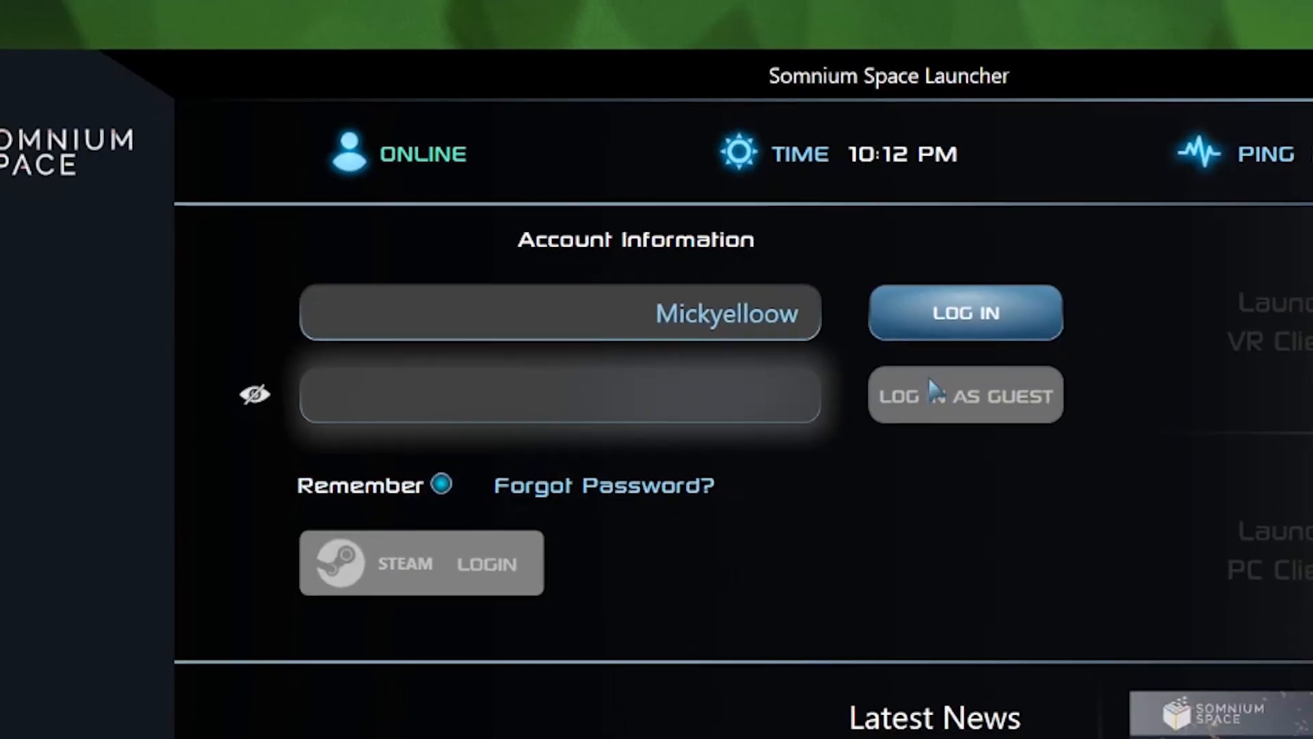
{"action": "left_click", "coordinate": [991, 324]}
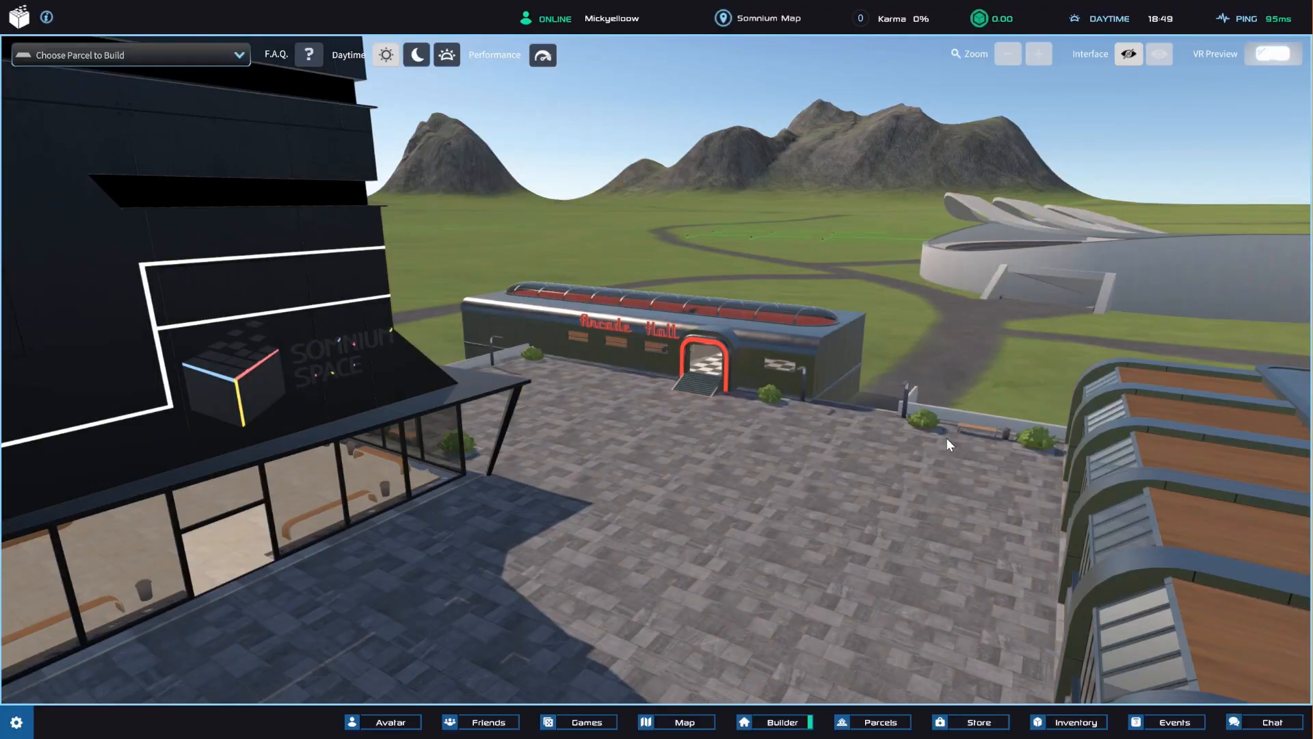
Bring up the Parcels window and close it again, twice in a row.
{"action": "left_click", "coordinate": [868, 724]}
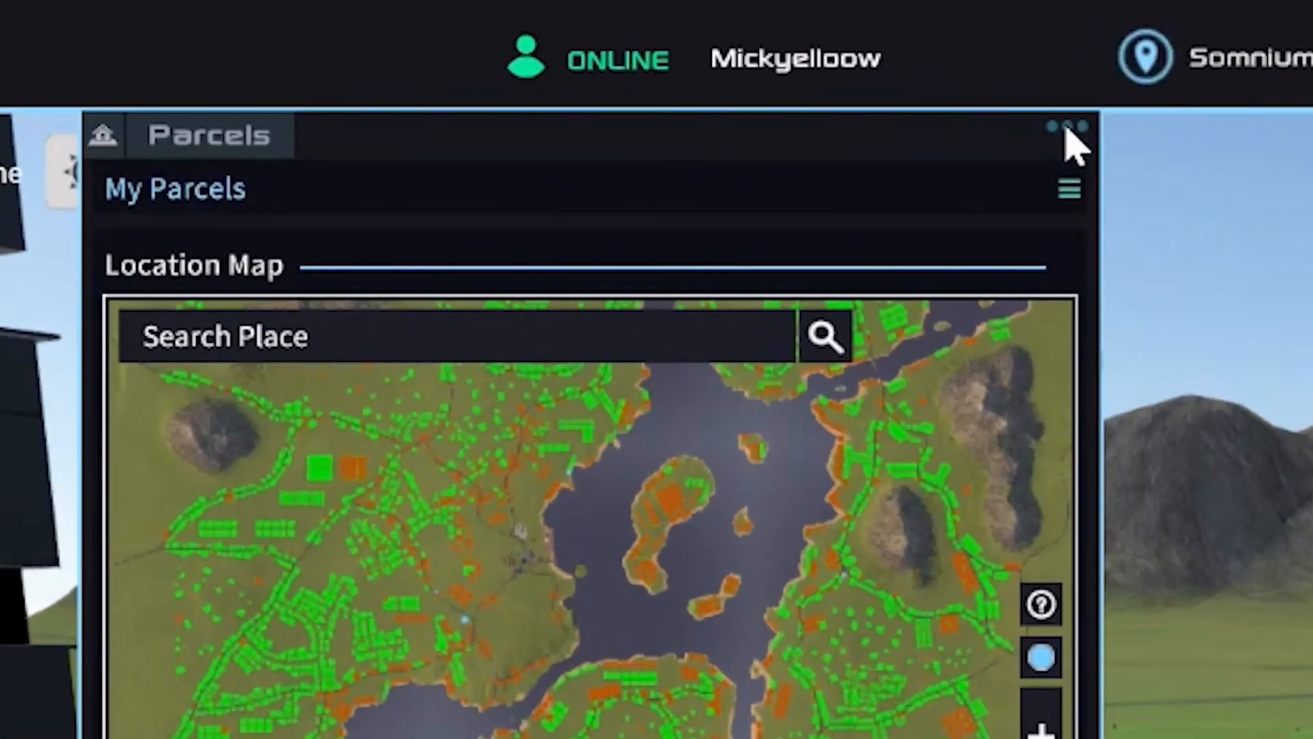
{"action": "left_click", "coordinate": [1068, 129]}
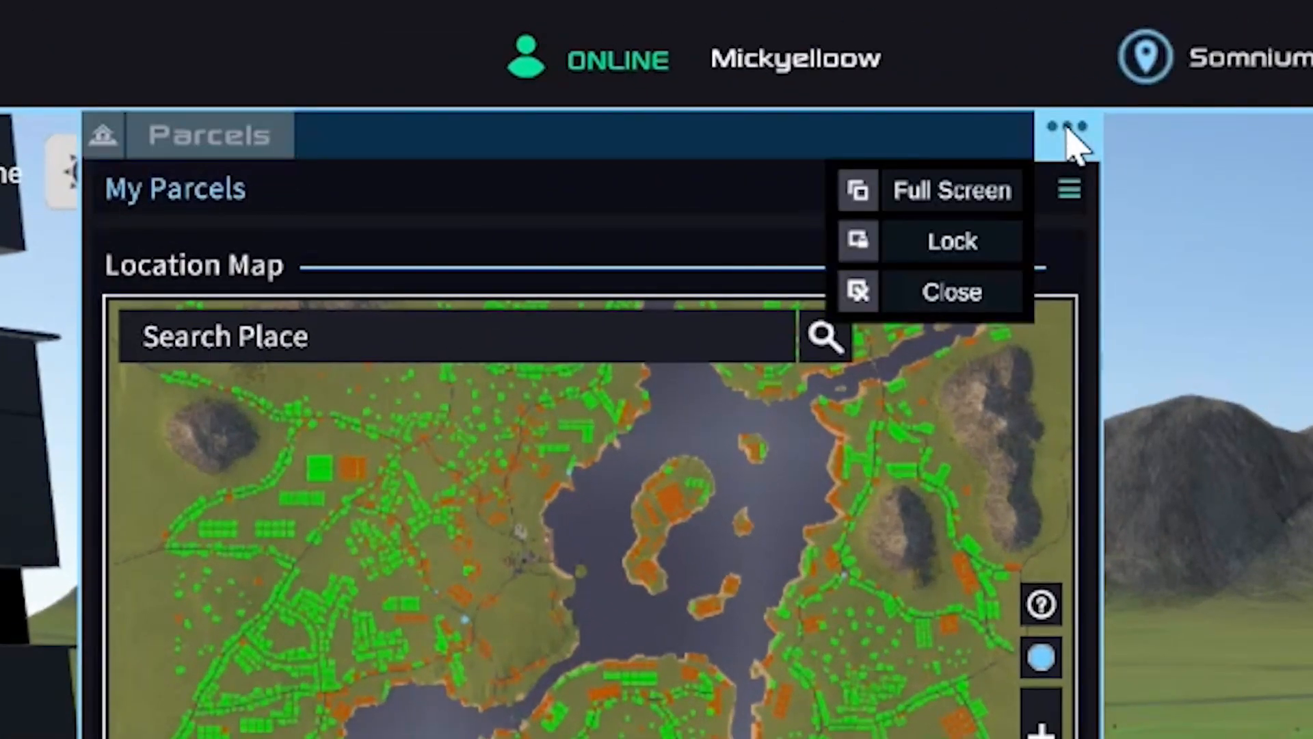
{"action": "left_click", "coordinate": [952, 294]}
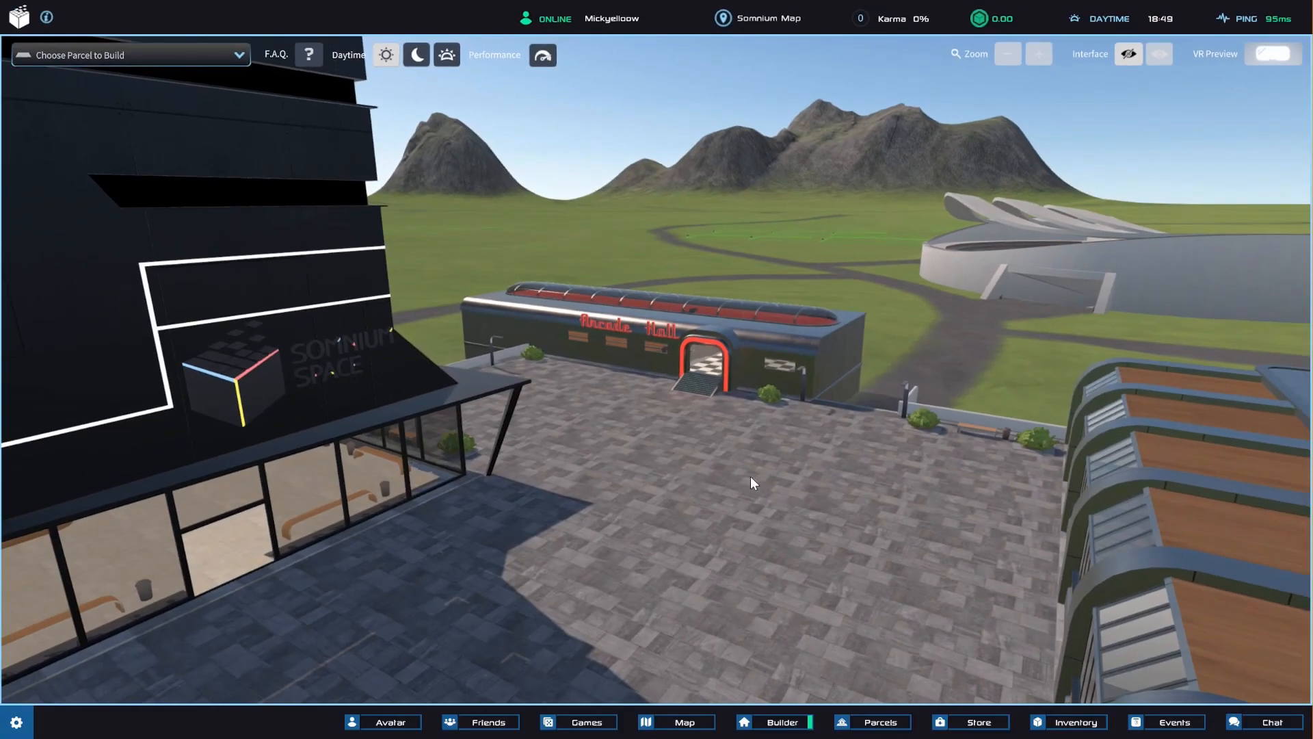
{"action": "left_click", "coordinate": [860, 724]}
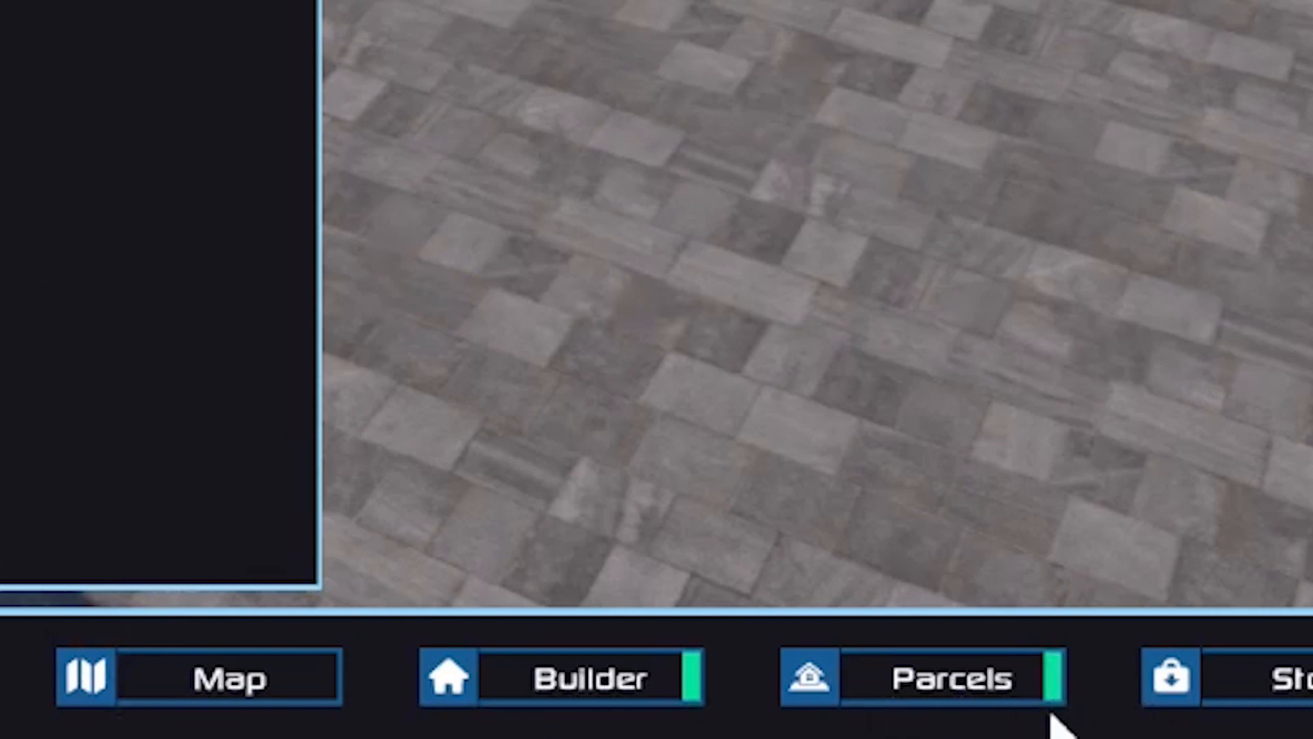
{"action": "left_click", "coordinate": [1053, 686]}
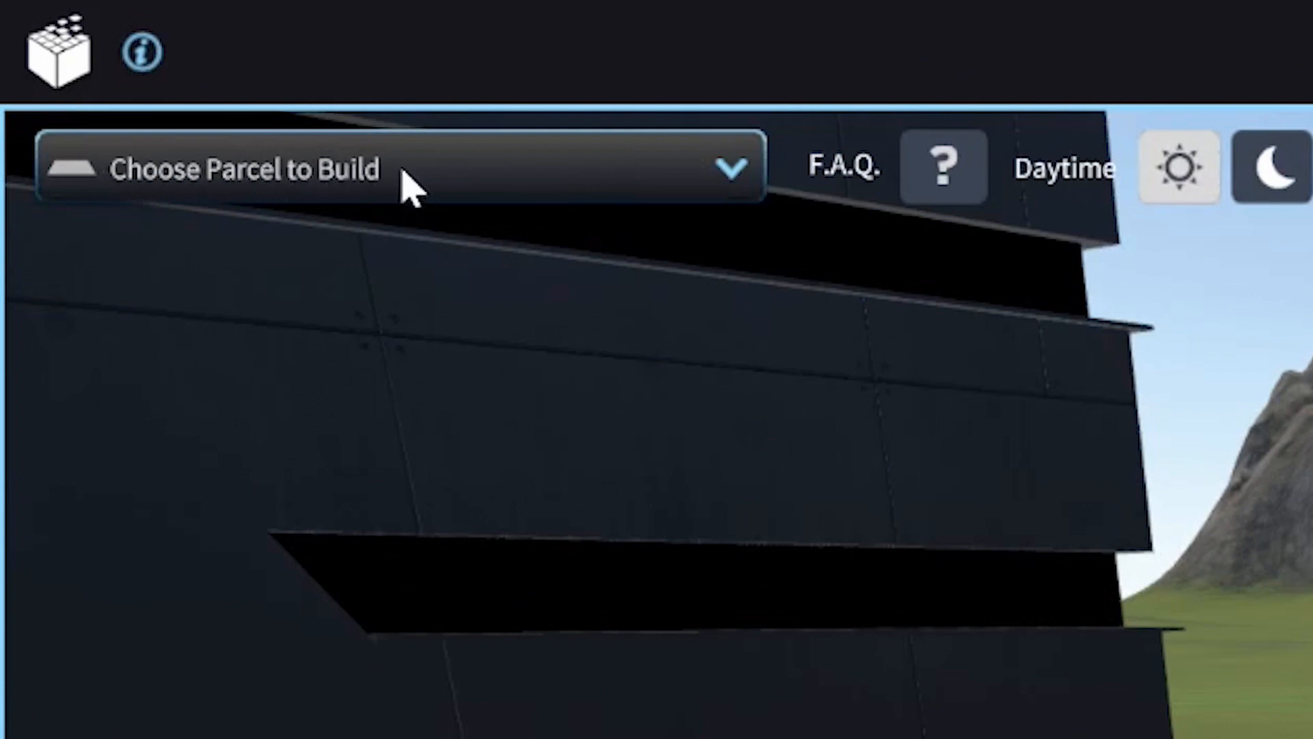
Choose the XL Productions Studios parcel containing The Arcage Ex, at (-176.5, -1.71), as the parcel to build on.
{"action": "left_click", "coordinate": [518, 184]}
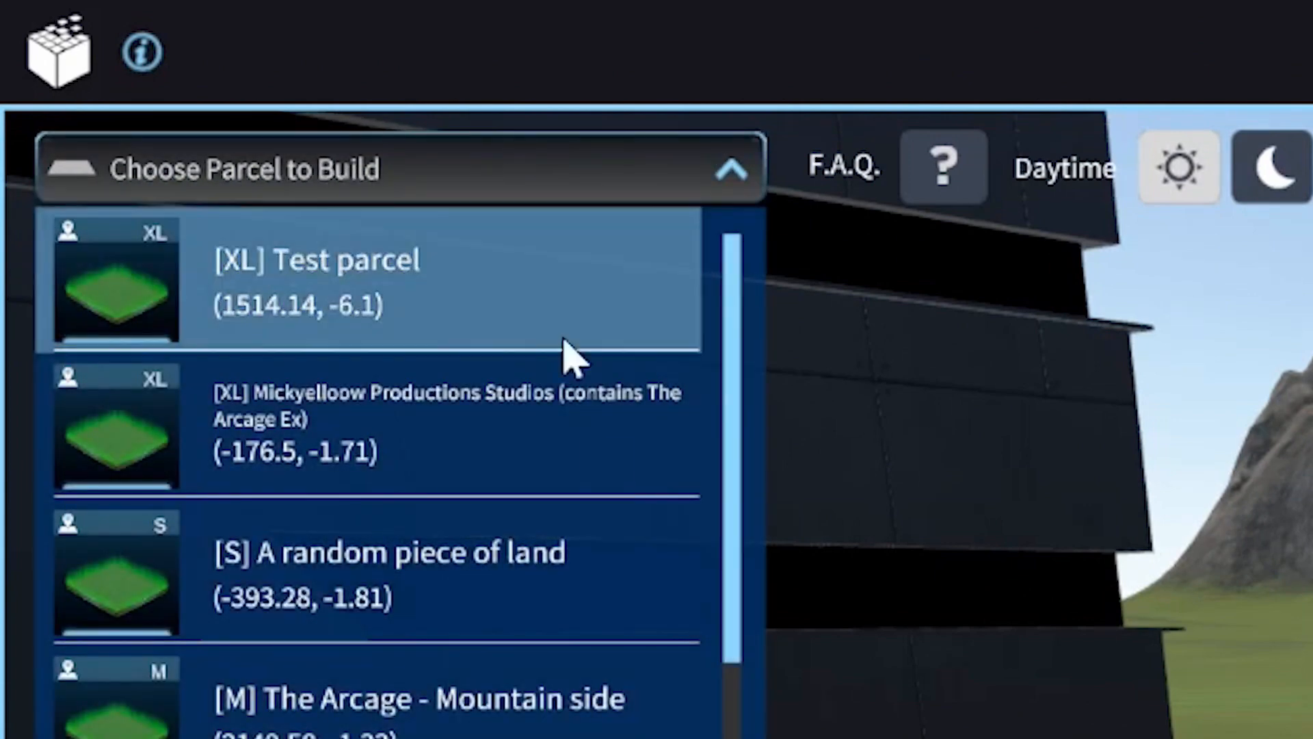
{"action": "scroll", "coordinate": [489, 536], "scroll_direction": "down", "scroll_amount": 1}
{"action": "scroll", "coordinate": [490, 536], "scroll_direction": "down", "scroll_amount": 1}
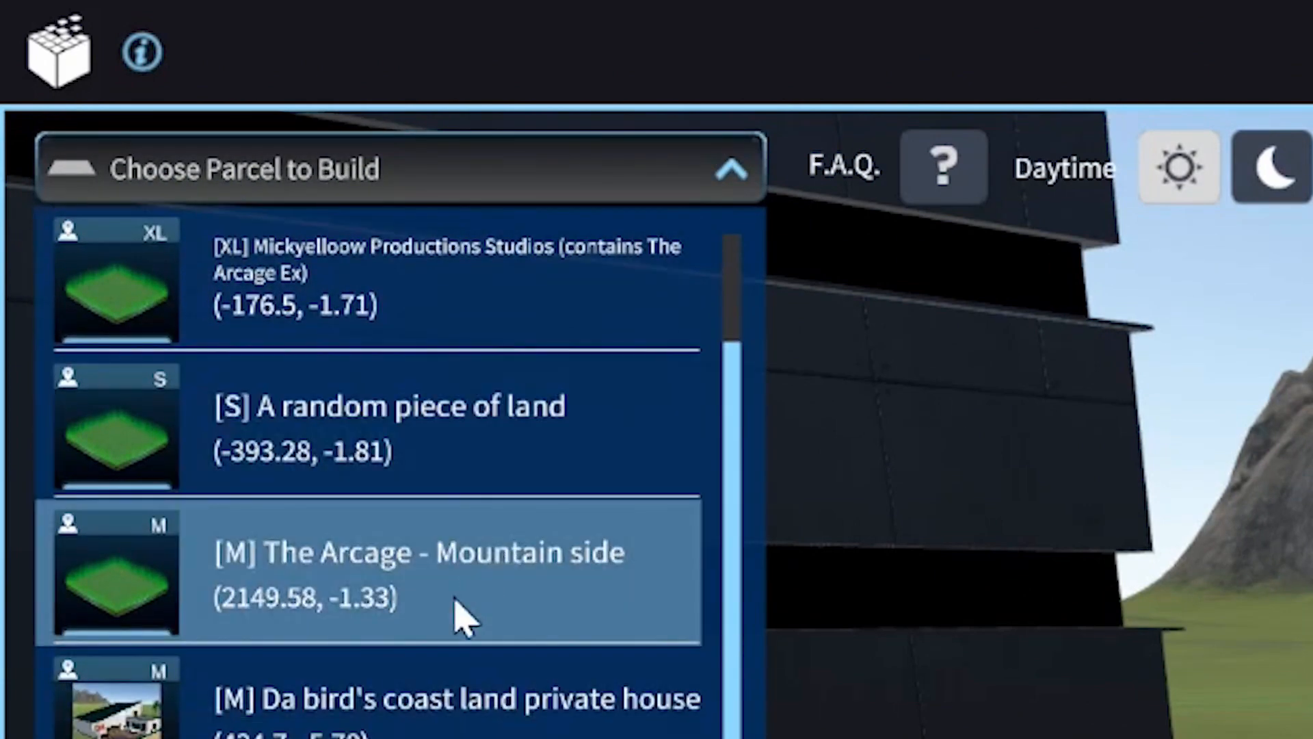
{"action": "scroll", "coordinate": [465, 619], "scroll_direction": "up", "scroll_amount": 1}
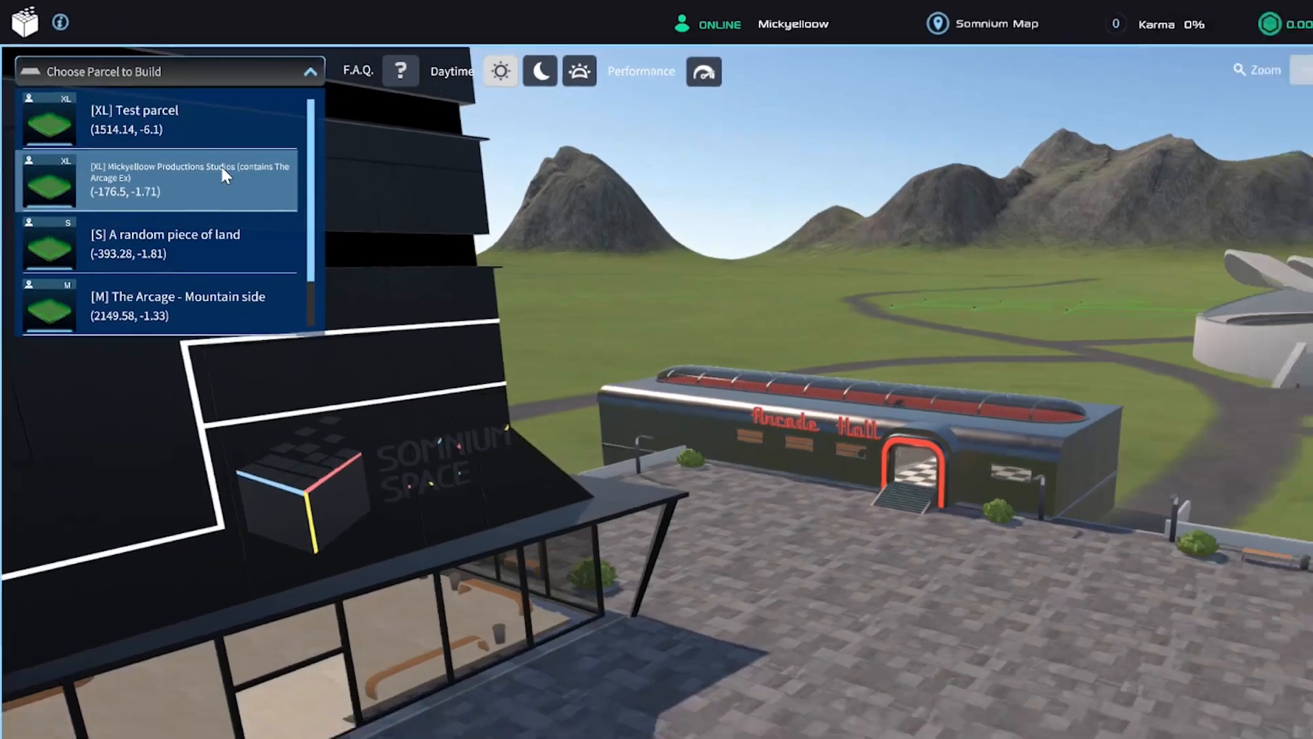
{"action": "left_click", "coordinate": [520, 421]}
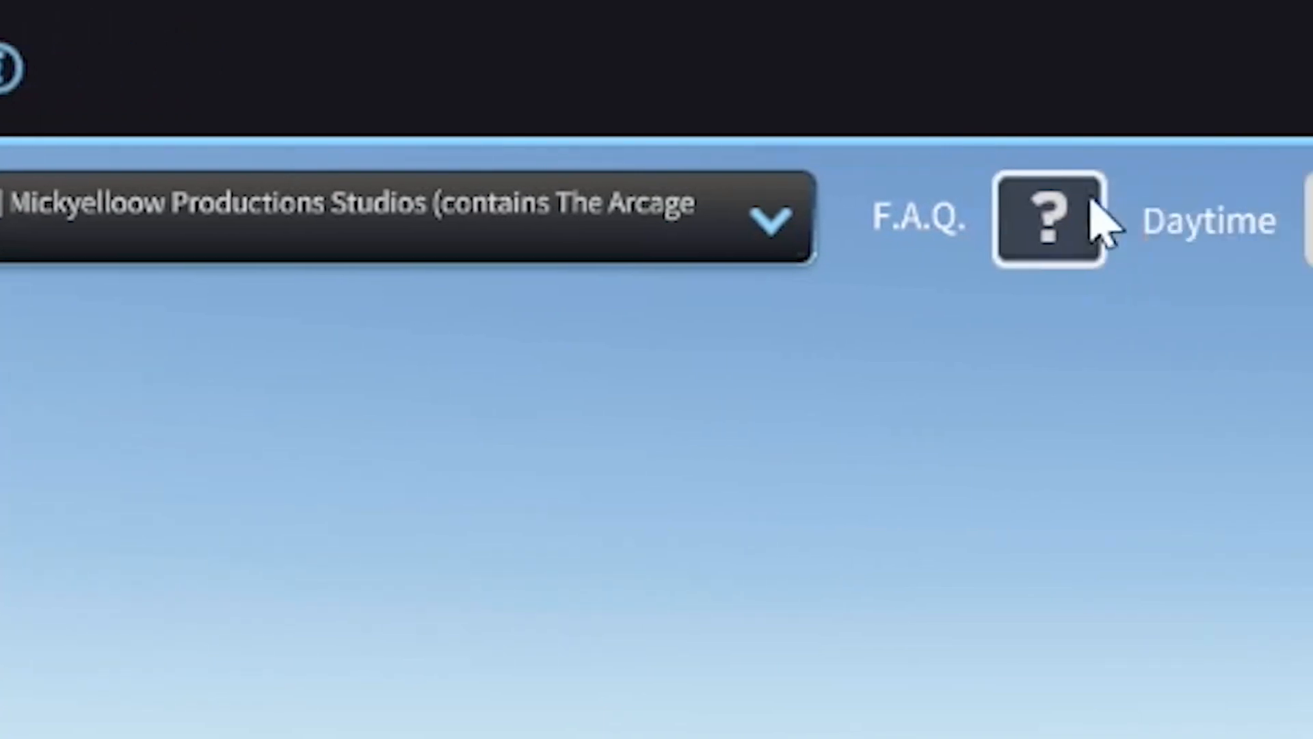
Look through the builder FAQ's Questions/Tips, Hotkeys and Restrictions pages and close the FAQ.
{"action": "left_click", "coordinate": [636, 215]}
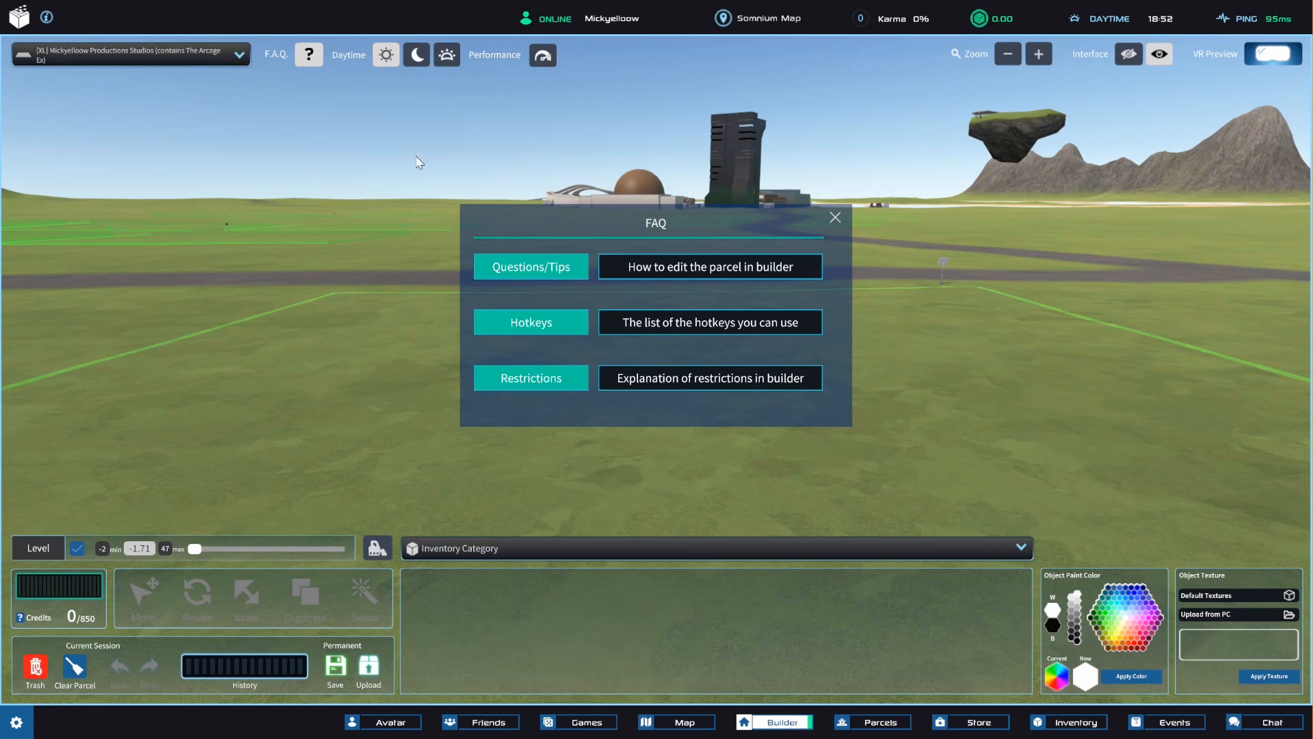
{"action": "left_click", "coordinate": [548, 266]}
{"action": "left_click", "coordinate": [481, 221]}
{"action": "left_click", "coordinate": [531, 323]}
{"action": "left_click", "coordinate": [482, 226]}
{"action": "left_click", "coordinate": [542, 386]}
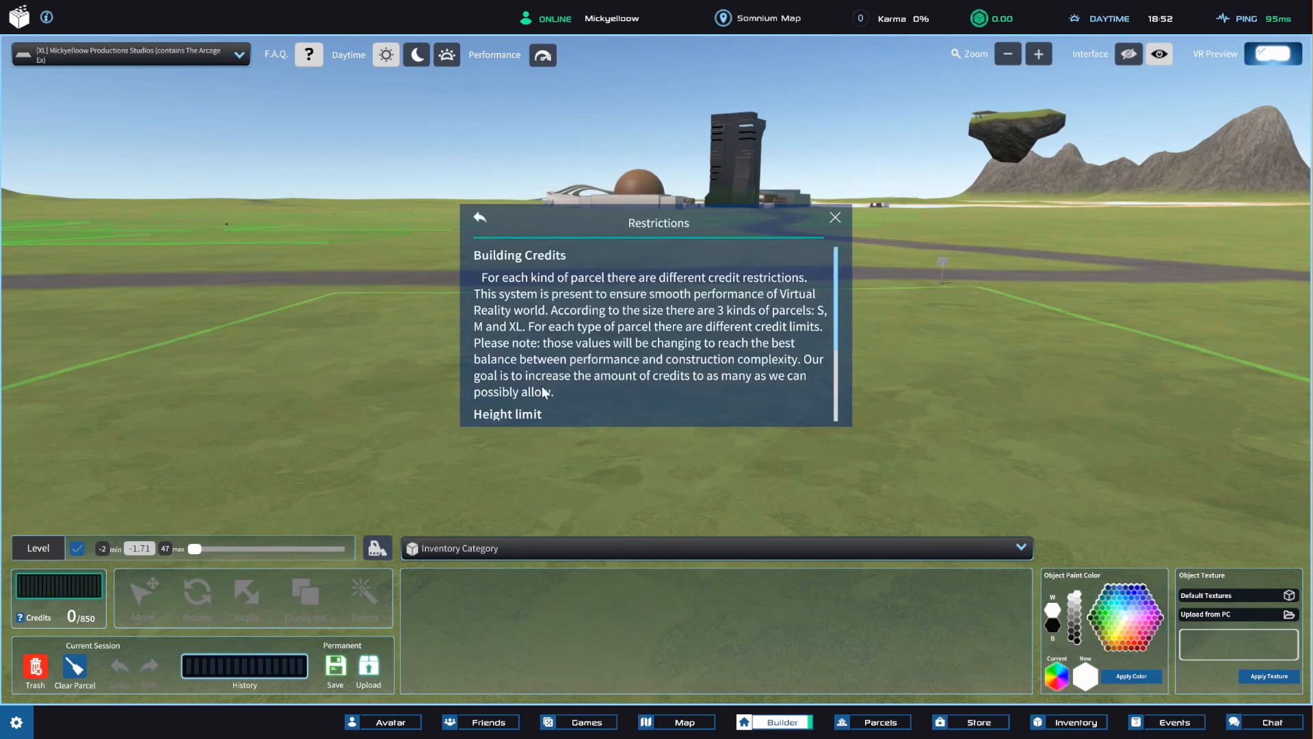
{"action": "left_click", "coordinate": [477, 217]}
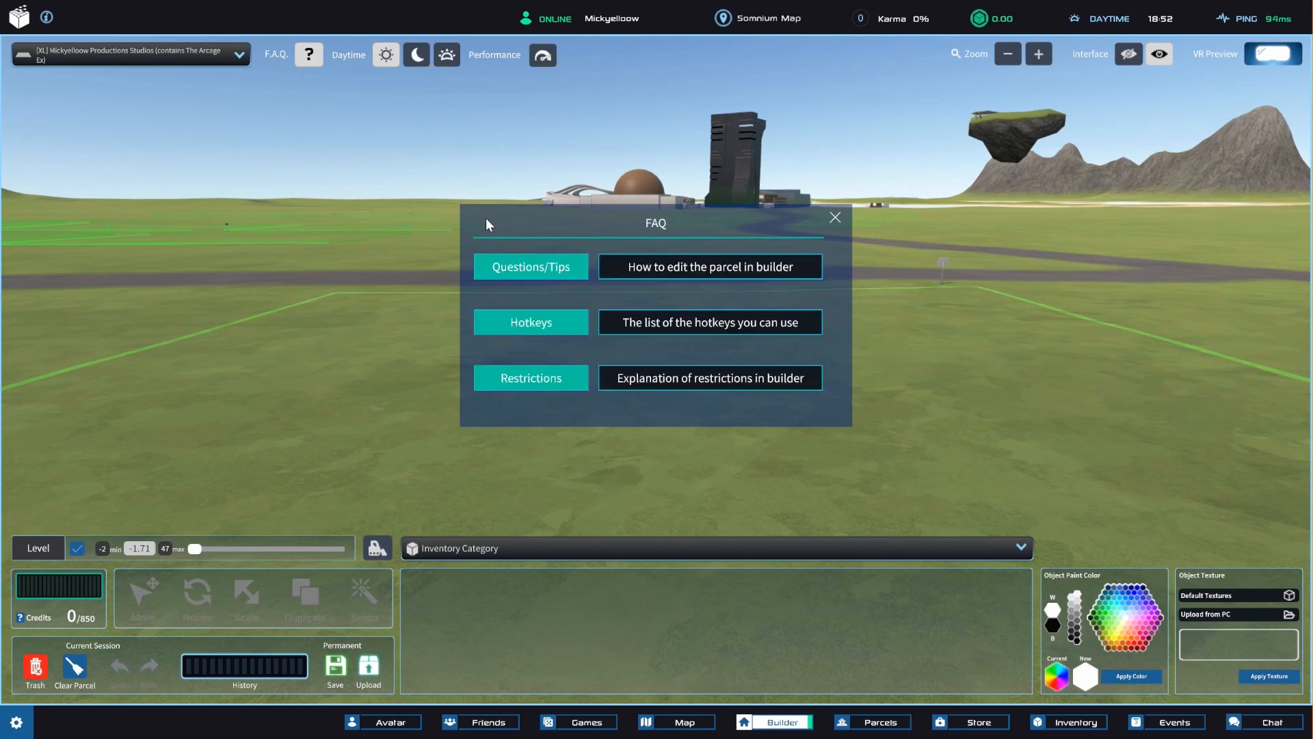
{"action": "left_click", "coordinate": [834, 218]}
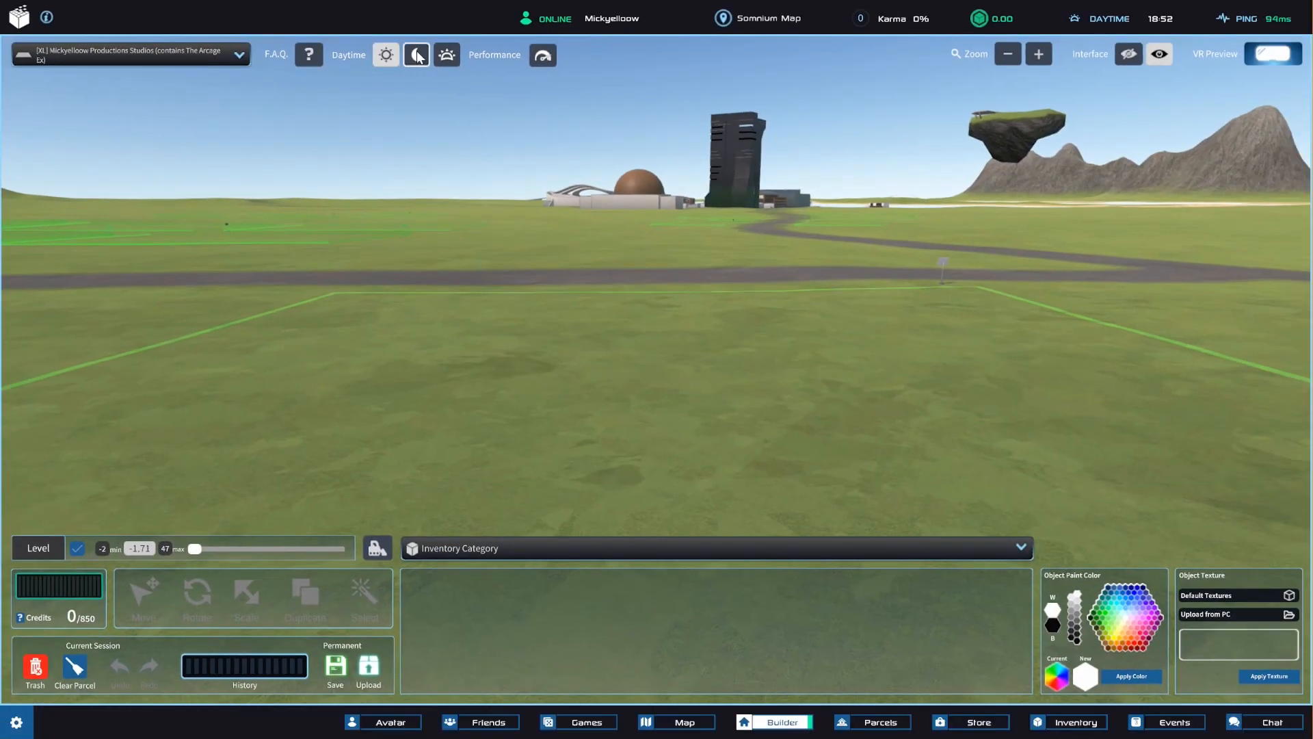
Preview nighttime lighting before setting the lighting to Dynamic, and try Power Saving mode before returning to Performance.
{"action": "left_click", "coordinate": [630, 212]}
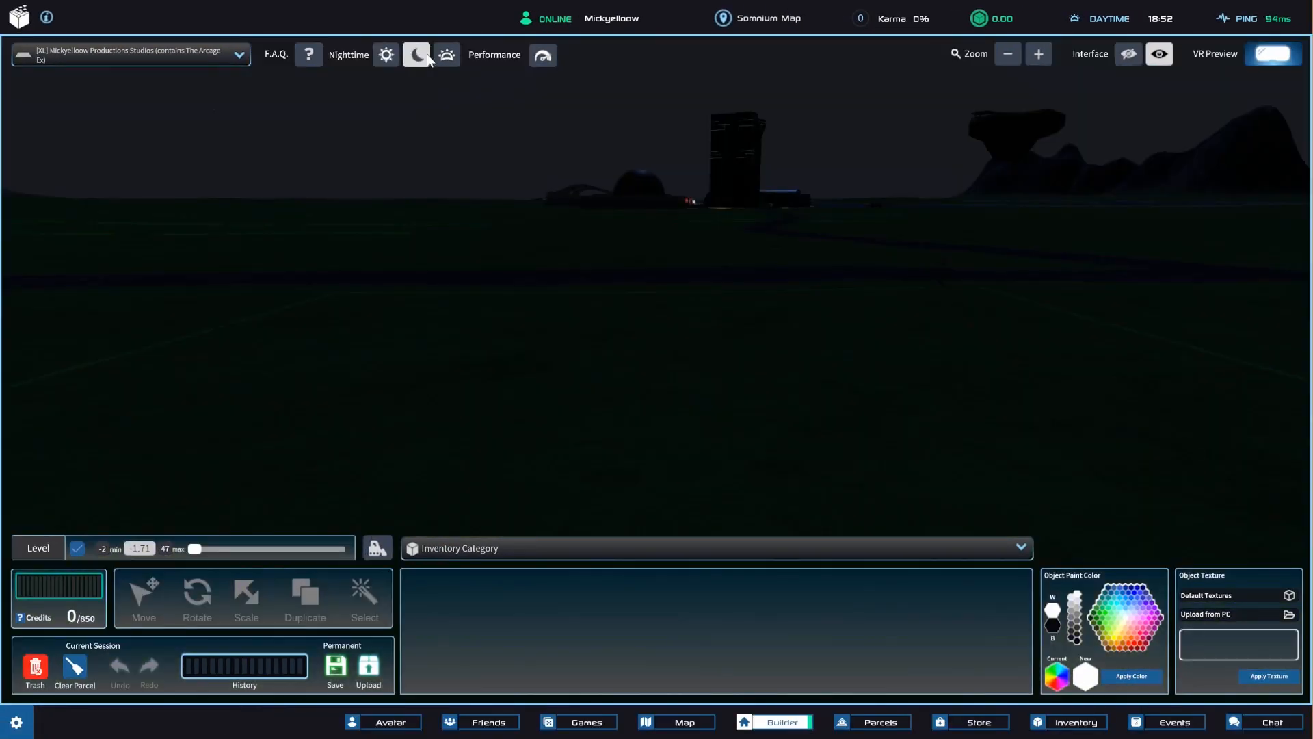
{"action": "left_click", "coordinate": [446, 56]}
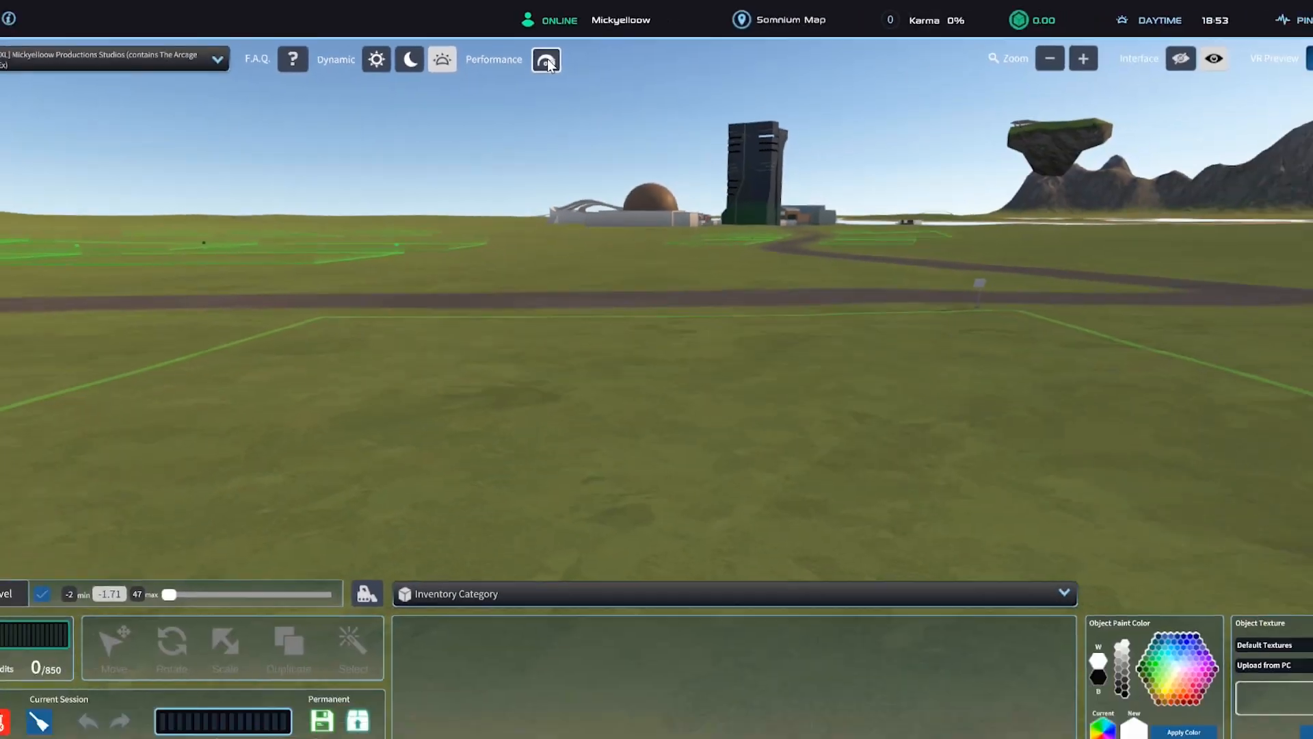
{"action": "left_click", "coordinate": [669, 223]}
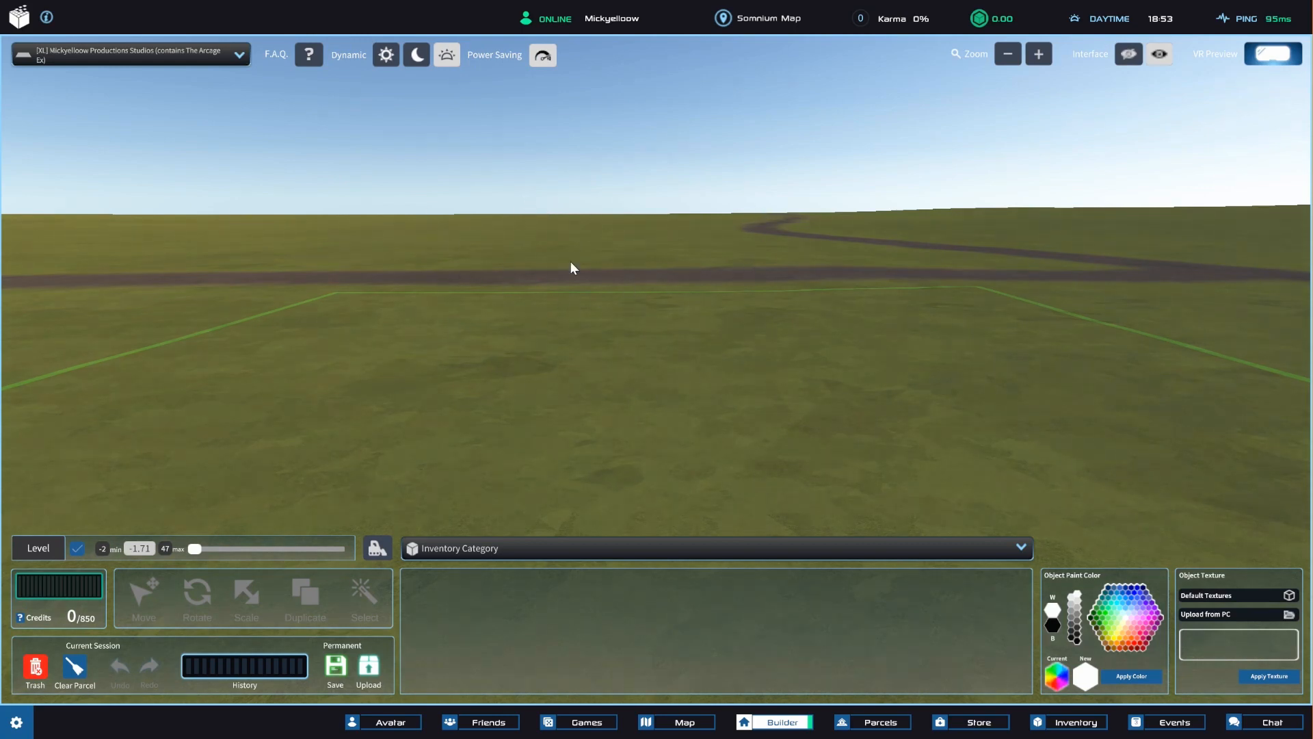
{"action": "left_click", "coordinate": [543, 56]}
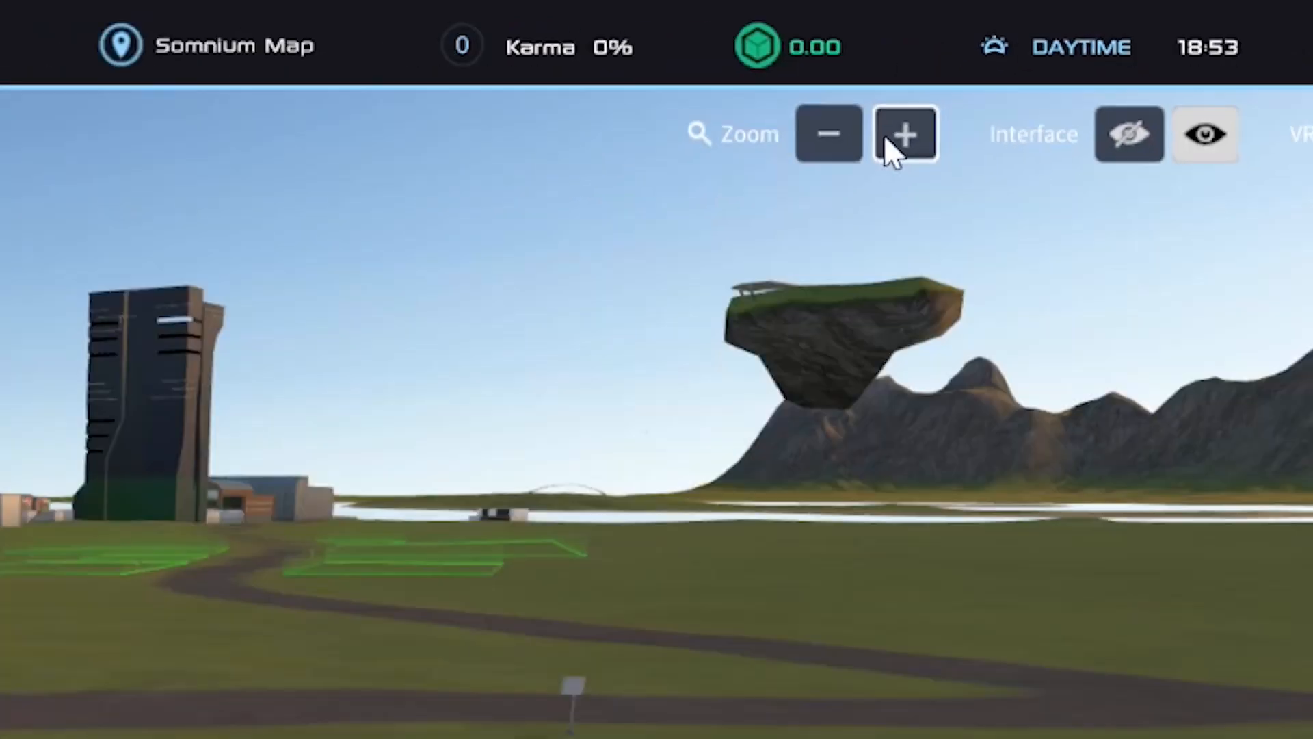
Zoom the view of the parcel in and out repeatedly with the builder's zoom controls.
{"action": "left_click", "coordinate": [742, 222]}
{"action": "left_click", "coordinate": [657, 225]}
{"action": "left_click", "coordinate": [1039, 57]}
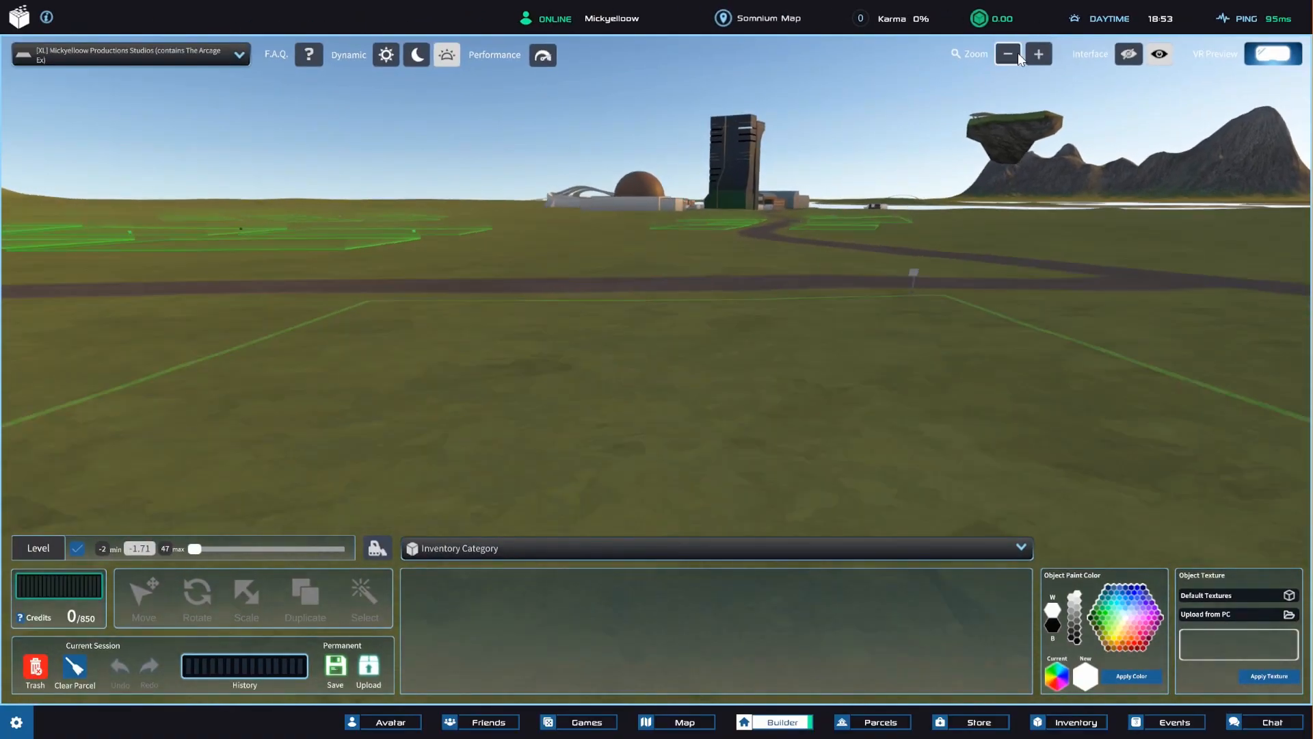
{"action": "left_click", "coordinate": [1039, 56]}
{"action": "left_click", "coordinate": [1039, 57]}
{"action": "left_click", "coordinate": [1040, 57]}
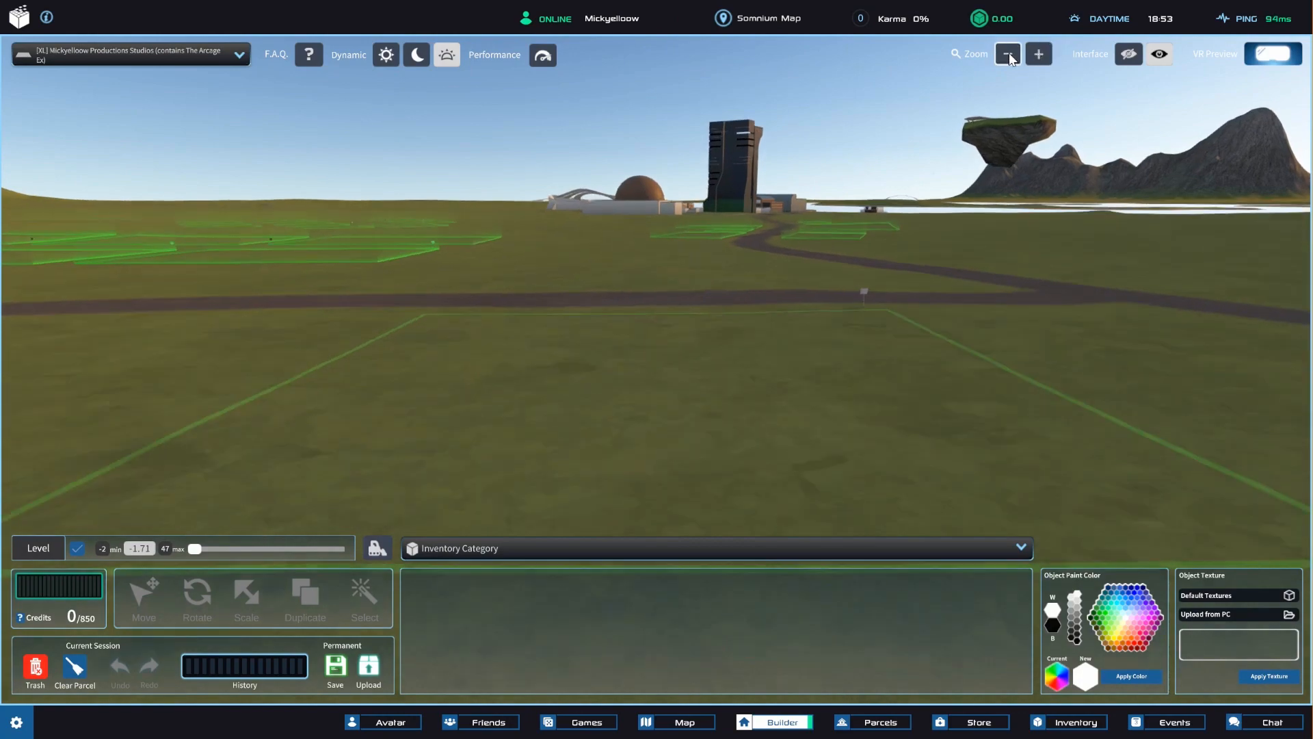
{"action": "left_click", "coordinate": [1008, 54]}
{"action": "left_click", "coordinate": [1040, 58]}
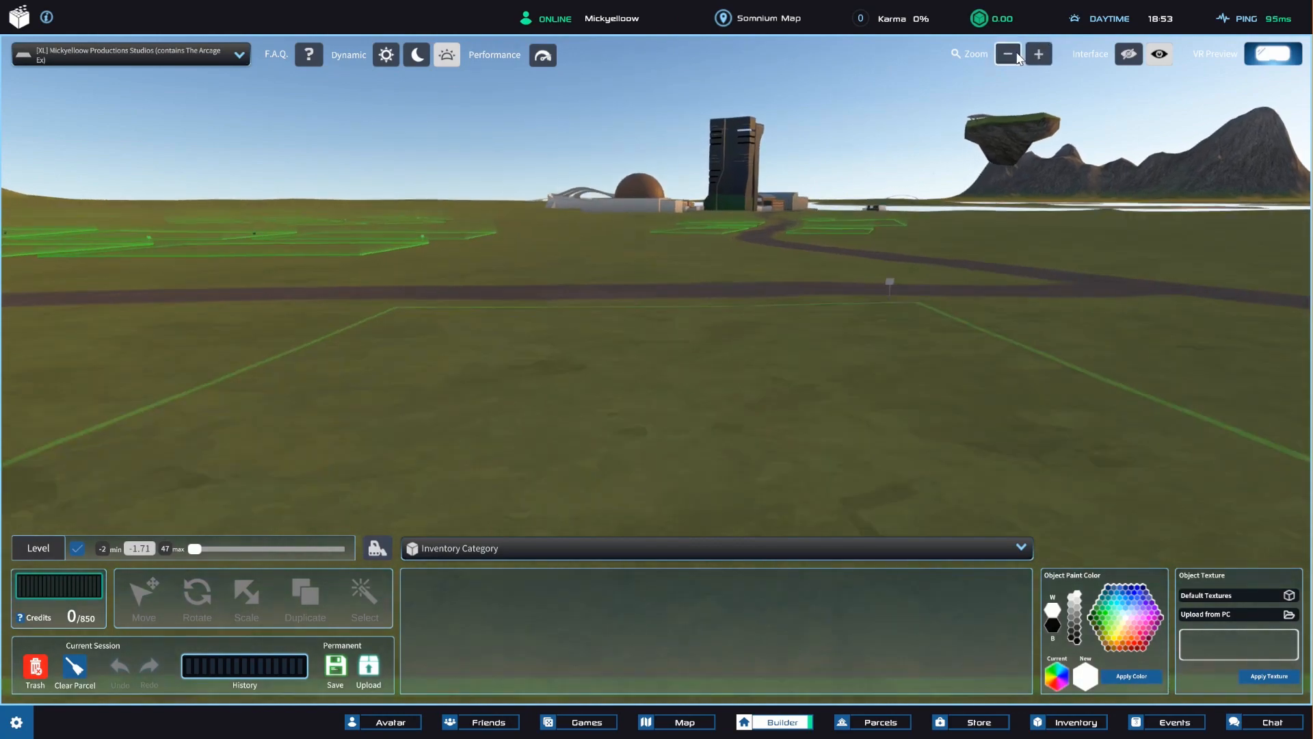
{"action": "left_click", "coordinate": [1013, 56]}
{"action": "left_click", "coordinate": [1040, 57]}
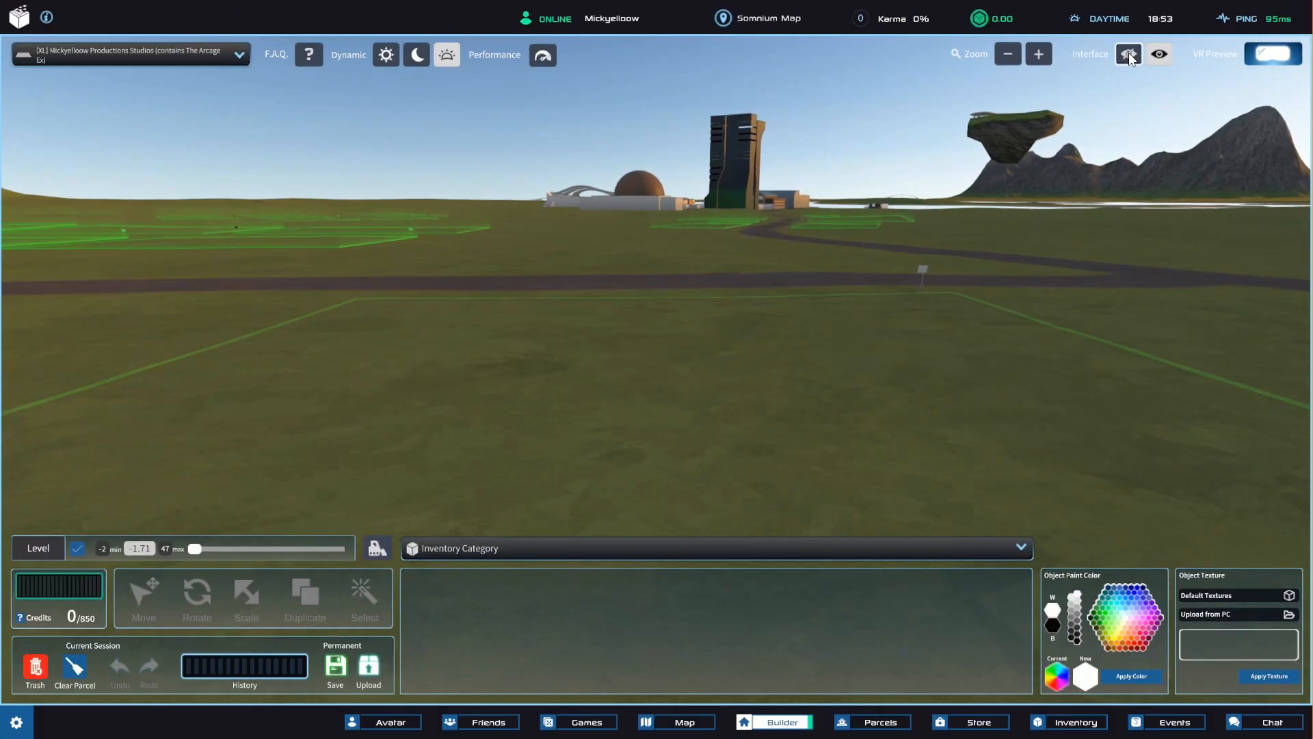
Hide and show the builder interface several times, leaving it shown.
{"action": "left_click", "coordinate": [578, 212]}
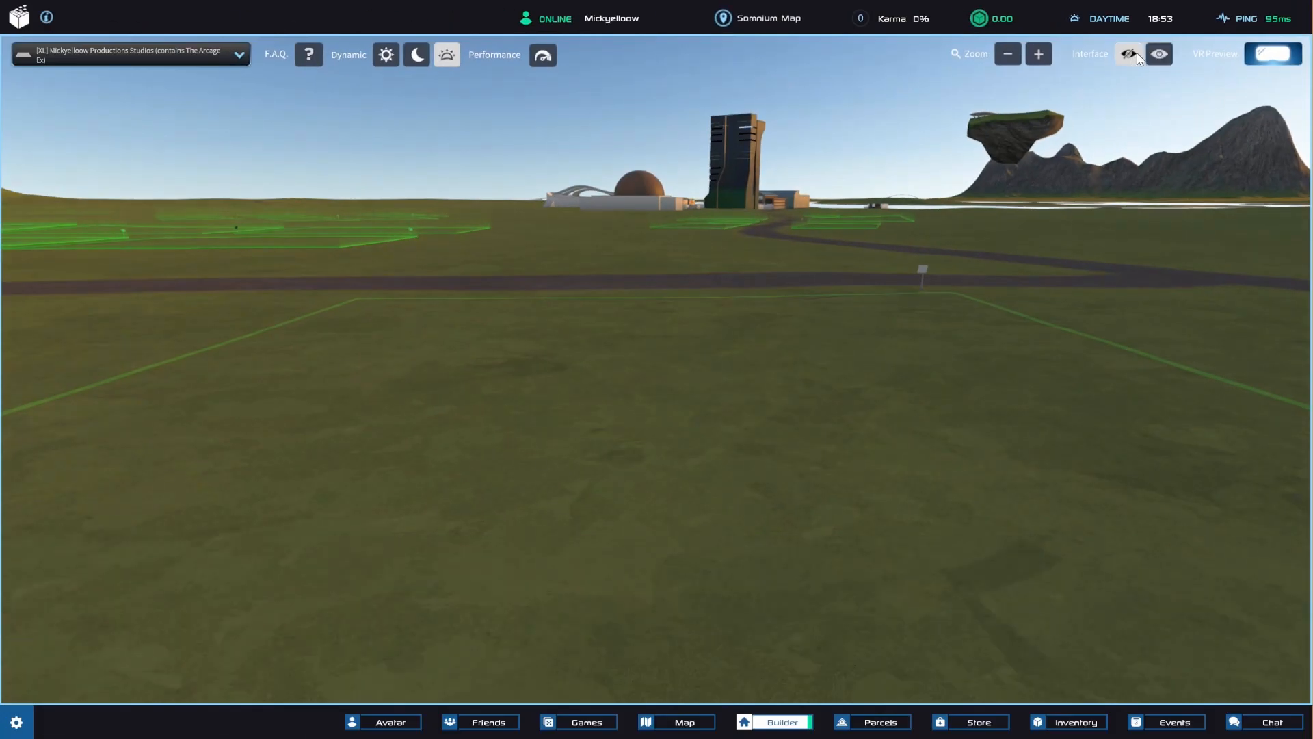
{"action": "left_click", "coordinate": [1158, 54]}
{"action": "left_click", "coordinate": [1139, 54]}
{"action": "left_click", "coordinate": [1158, 53]}
{"action": "left_click", "coordinate": [1138, 54]}
{"action": "left_click", "coordinate": [1158, 54]}
{"action": "left_click", "coordinate": [1130, 54]}
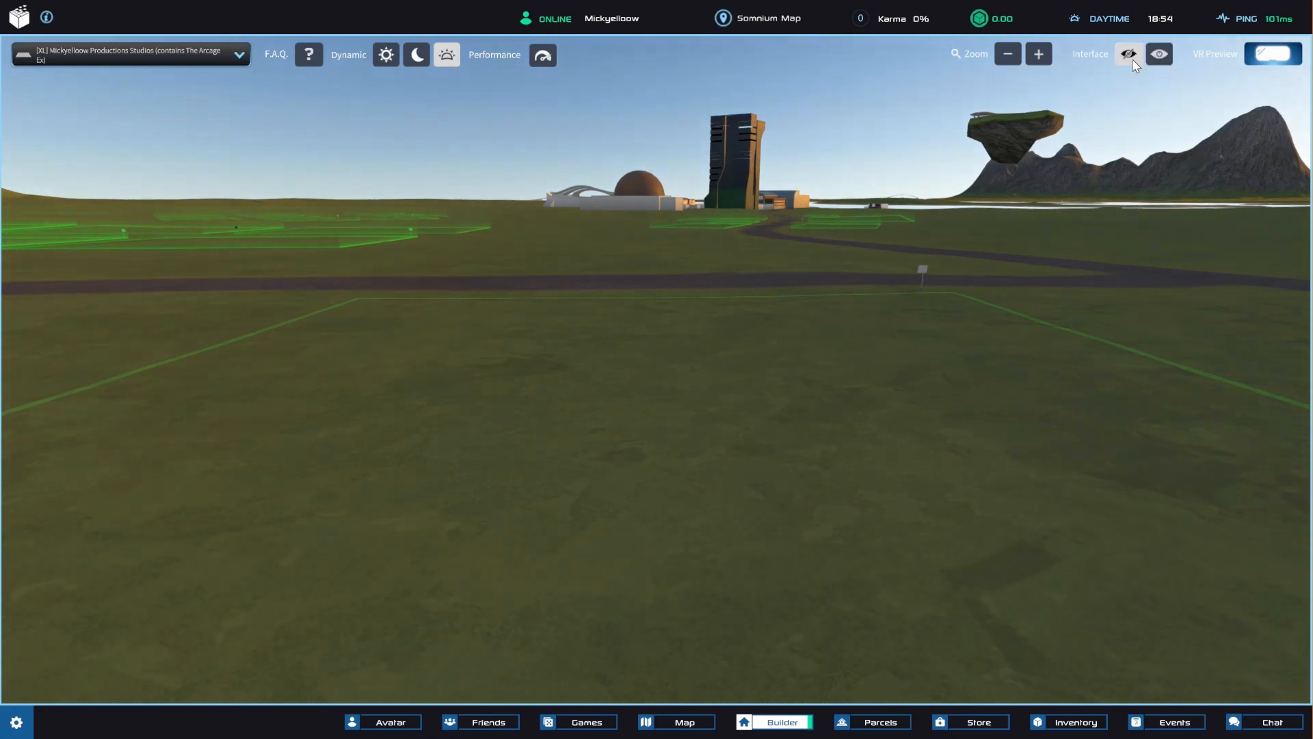
{"action": "left_click", "coordinate": [1155, 55]}
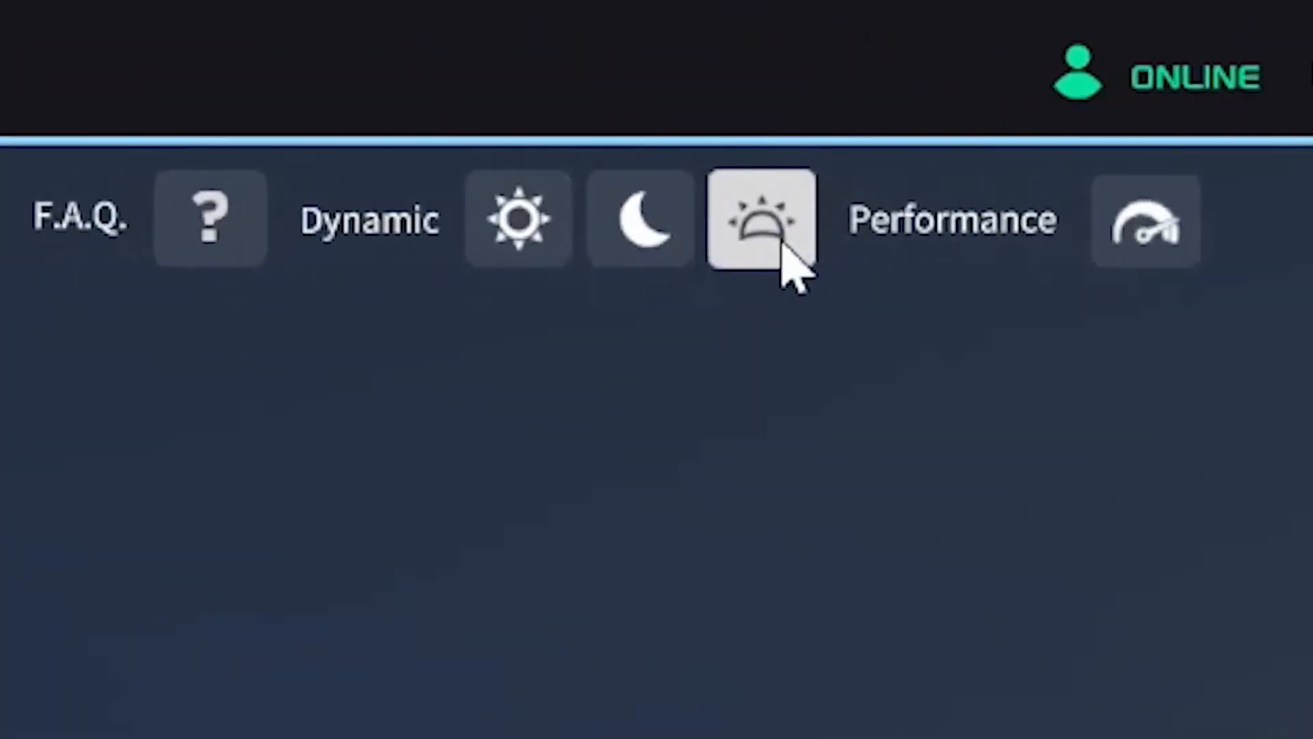
Set the lighting to Daytime, toggle the level grid off and on, and adjust the grid's height.
{"action": "left_click", "coordinate": [518, 223]}
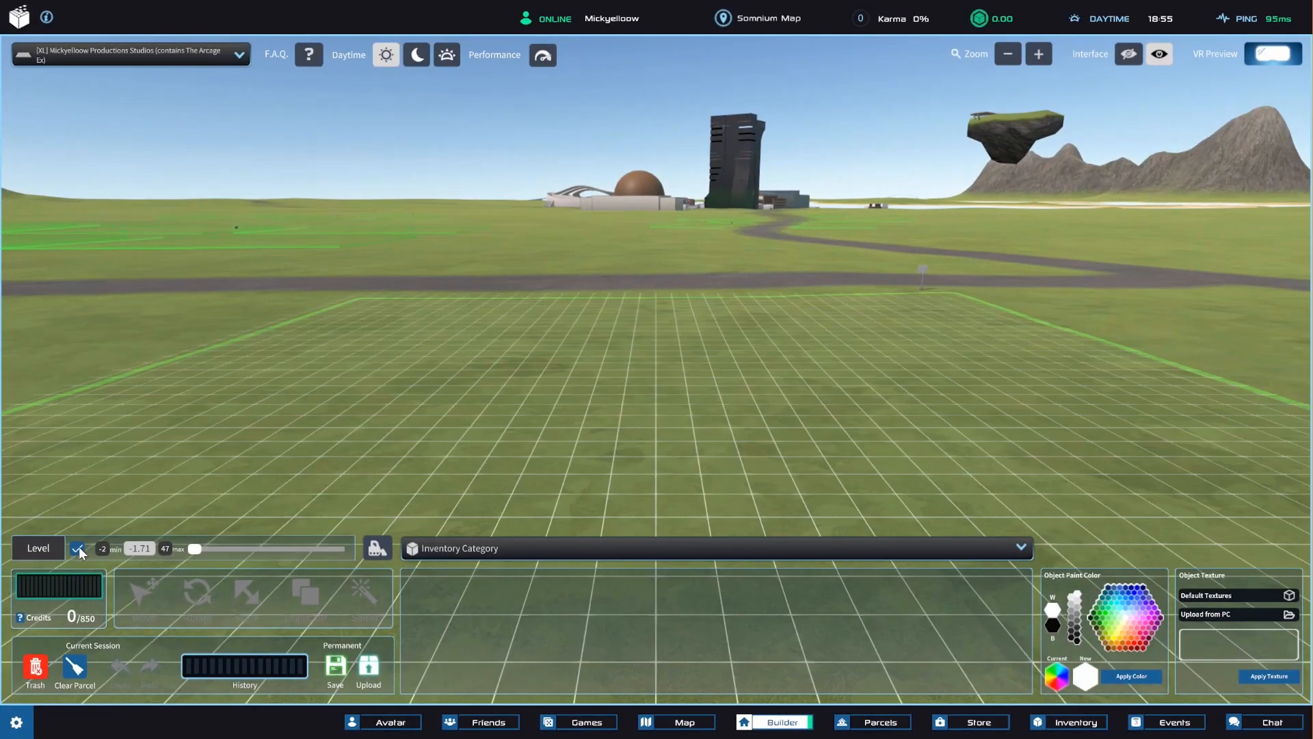
{"action": "left_click", "coordinate": [79, 547]}
{"action": "left_click", "coordinate": [79, 547]}
{"action": "left_click_drag", "start_coordinate": [195, 544], "coordinate": [136, 551]}
{"action": "left_click", "coordinate": [195, 471]}
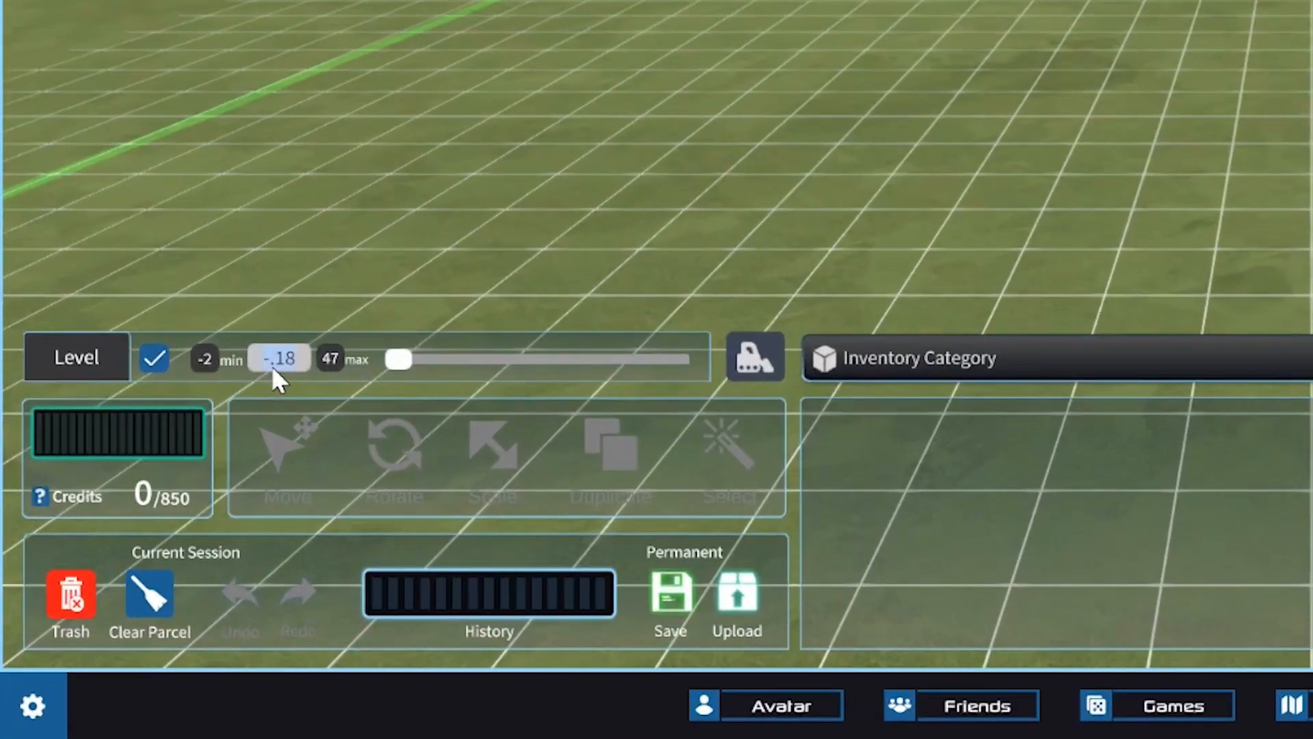
Set the grid level to 12 and to 20, and lower it again.
{"action": "type", "text": "12"}
{"action": "key", "text": "Return"}
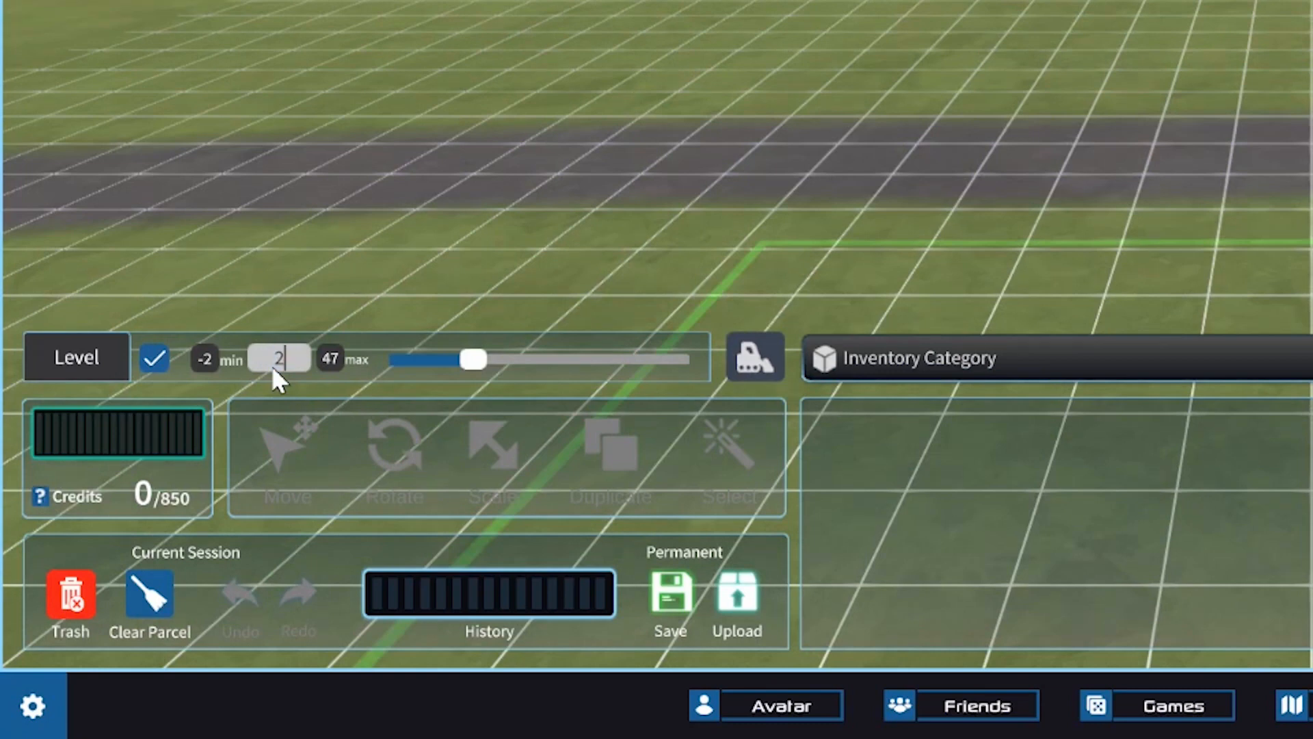
{"action": "type", "text": "0"}
{"action": "key", "text": "Return"}
{"action": "left_click_drag", "start_coordinate": [524, 358], "coordinate": [463, 361]}
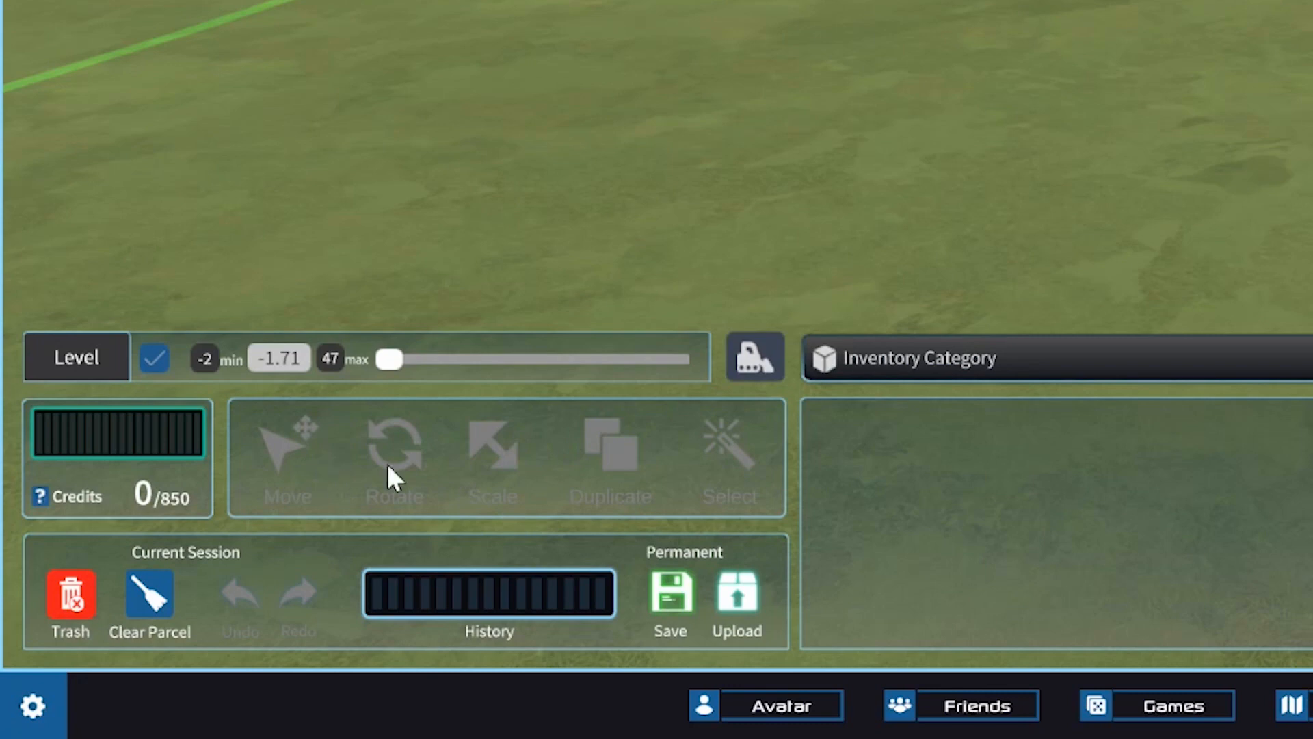
View the trash can, close it, and save the parcel.
{"action": "left_click", "coordinate": [63, 590]}
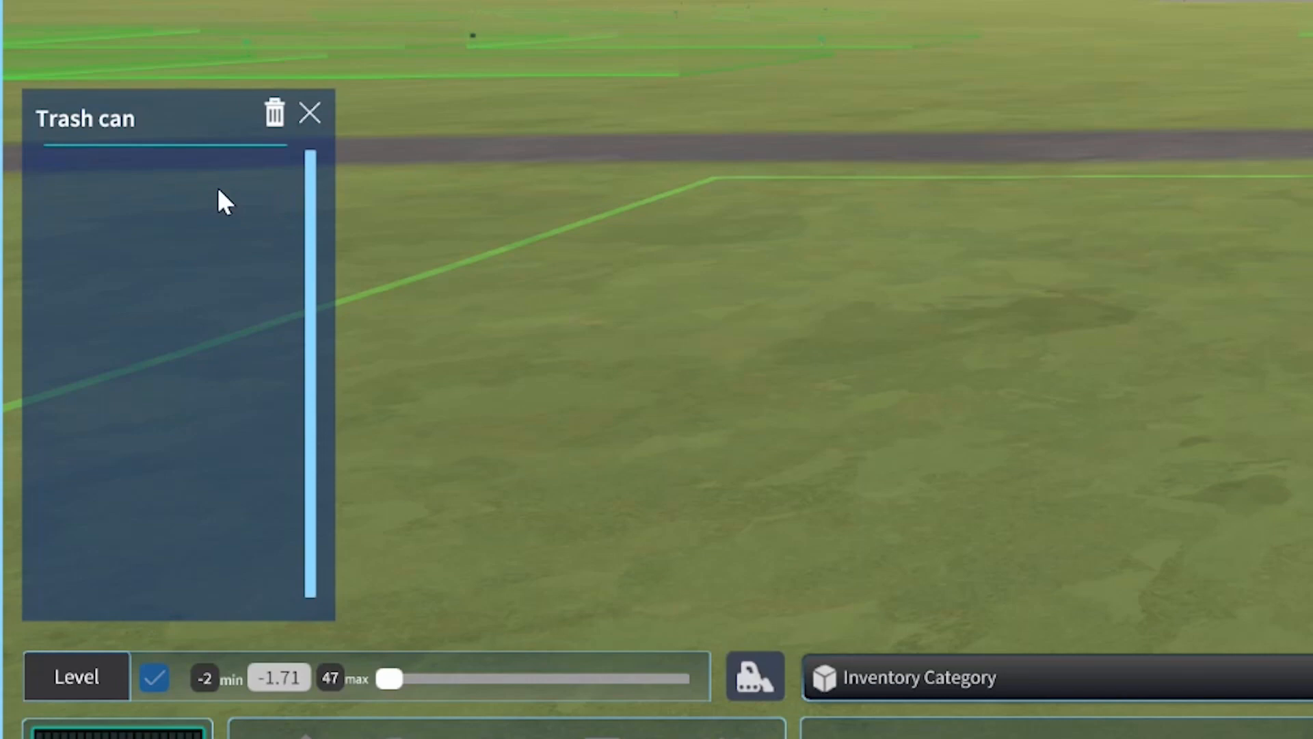
{"action": "left_click", "coordinate": [309, 114]}
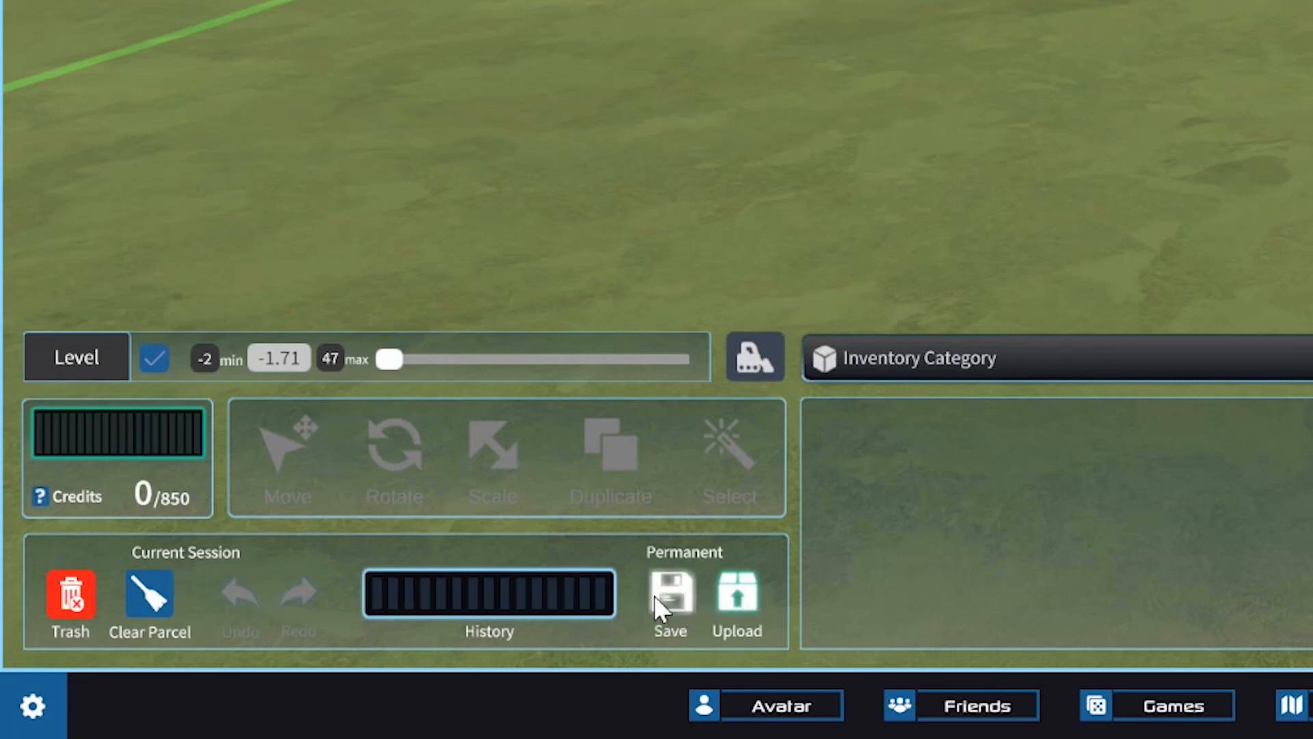
{"action": "left_click", "coordinate": [672, 589]}
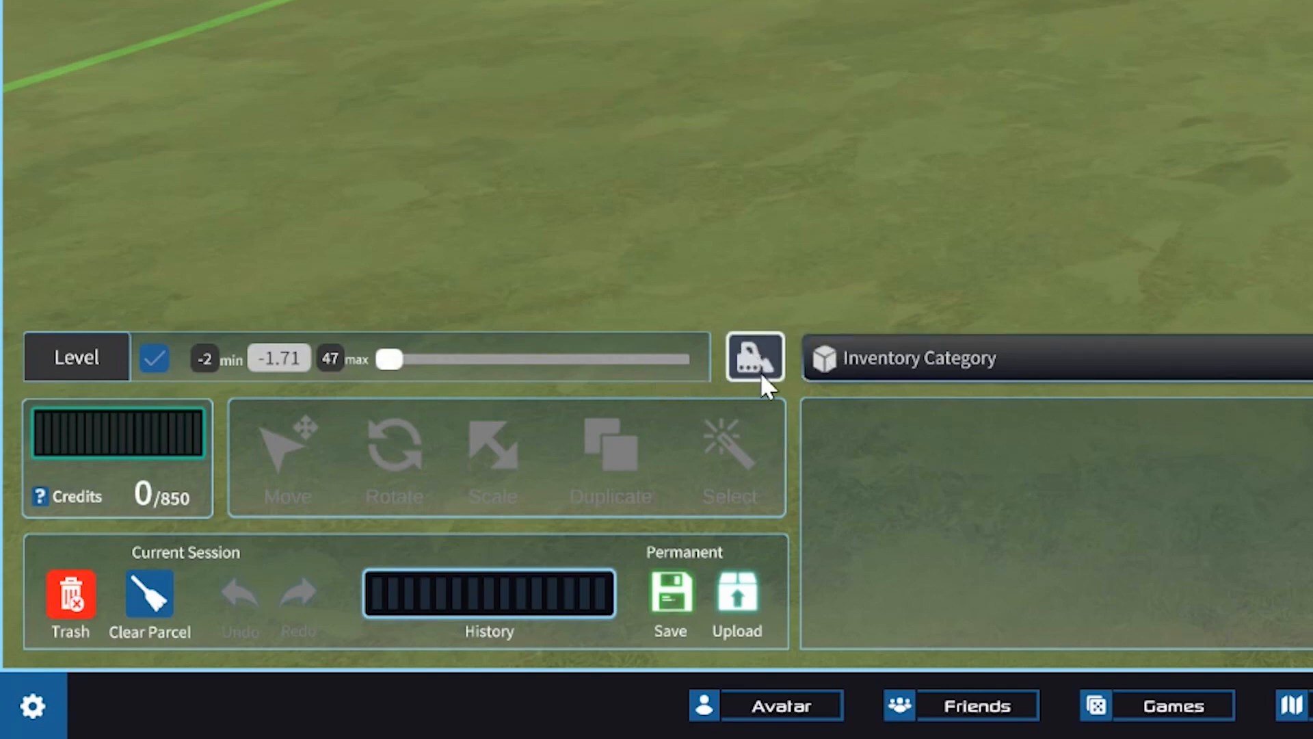
Preview the parcel with a flat concrete ground and switch it back to grass.
{"action": "left_click", "coordinate": [747, 352]}
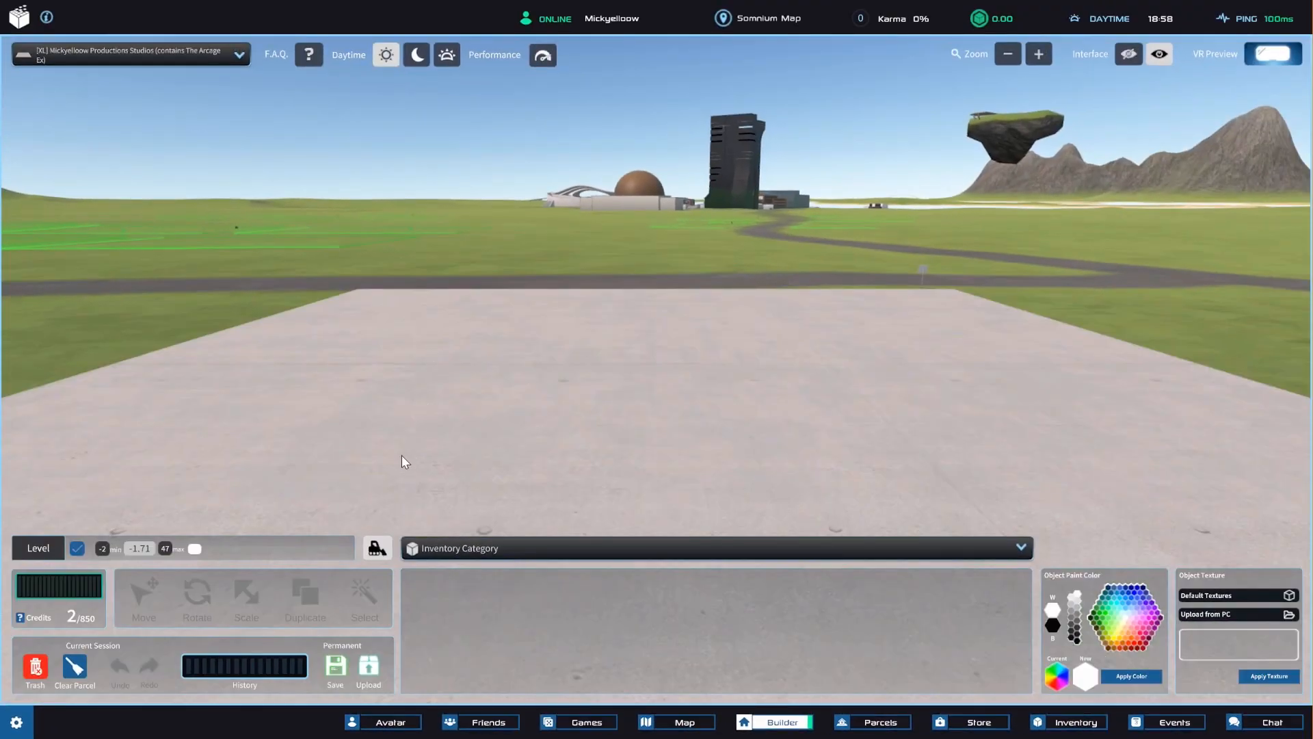
{"action": "left_click", "coordinate": [379, 549]}
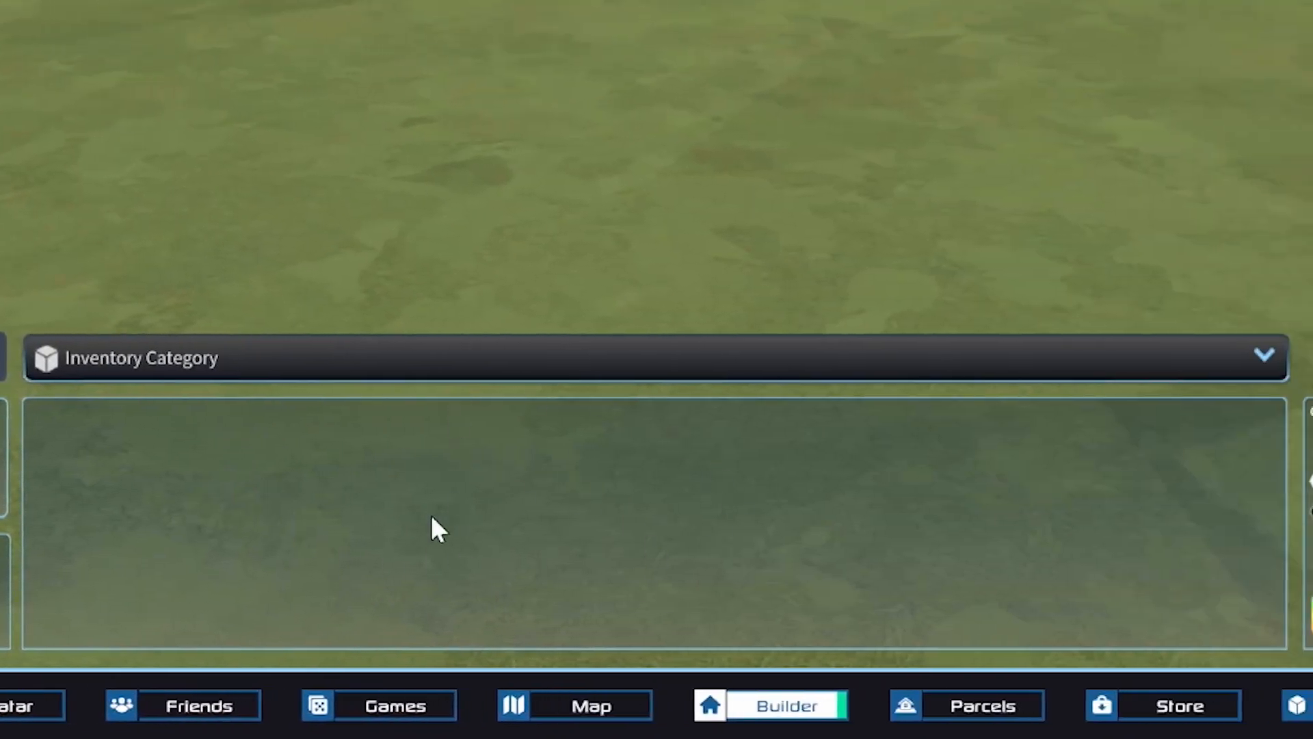
Browse the inventory categories and choose Walls.
{"action": "left_click", "coordinate": [260, 373]}
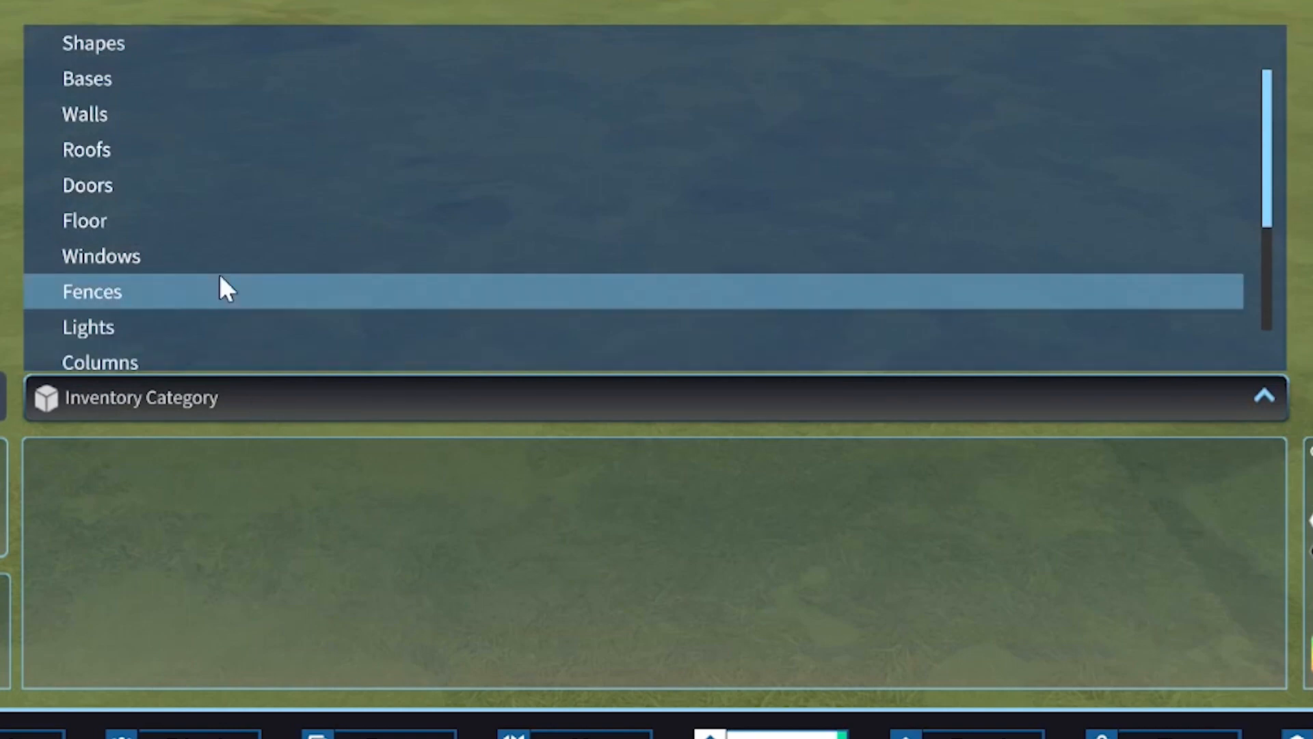
{"action": "scroll", "coordinate": [219, 273], "scroll_direction": "down", "scroll_amount": 3}
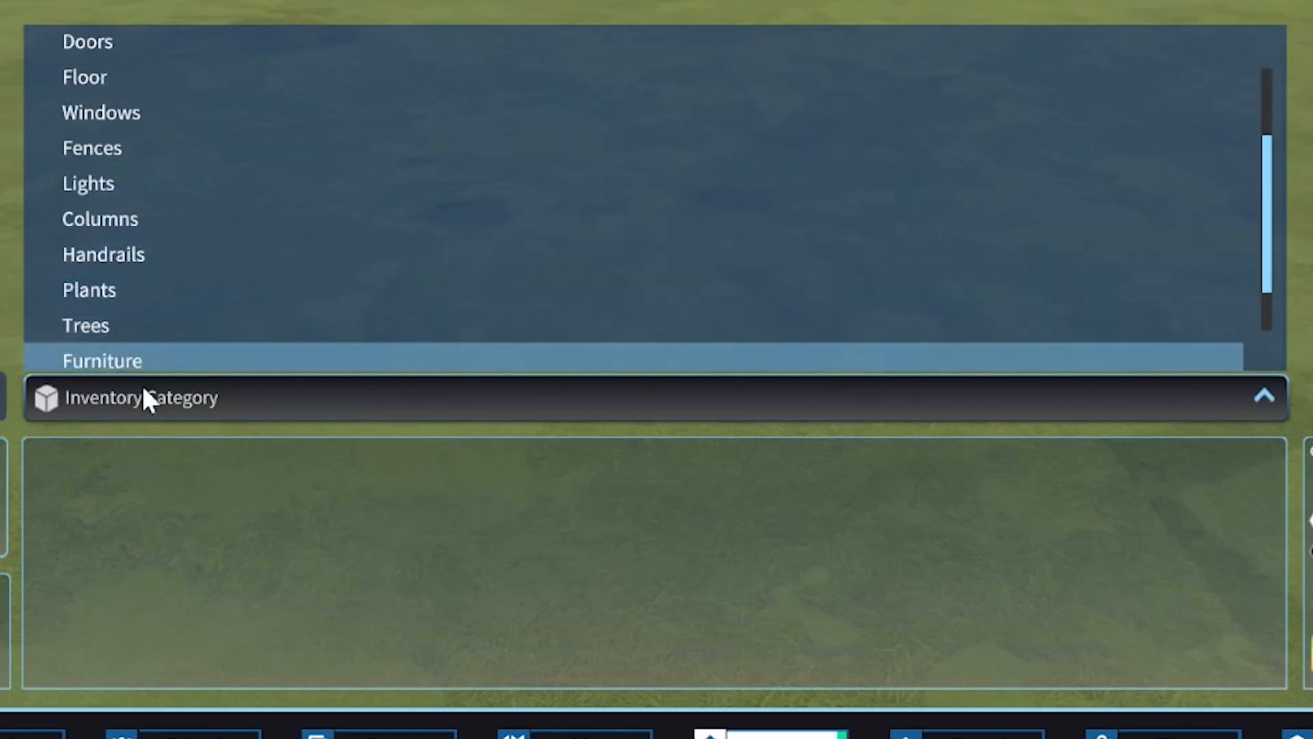
{"action": "scroll", "coordinate": [157, 206], "scroll_direction": "up", "scroll_amount": 3}
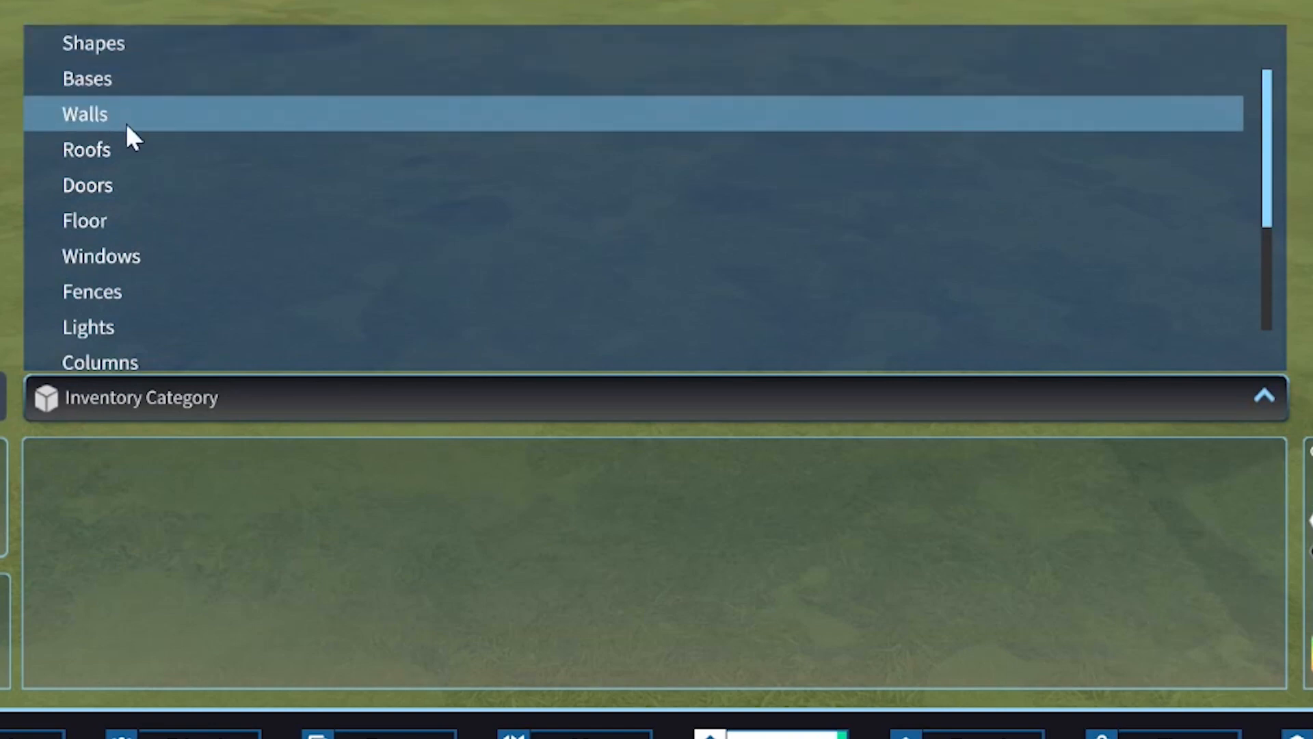
{"action": "left_click", "coordinate": [124, 120]}
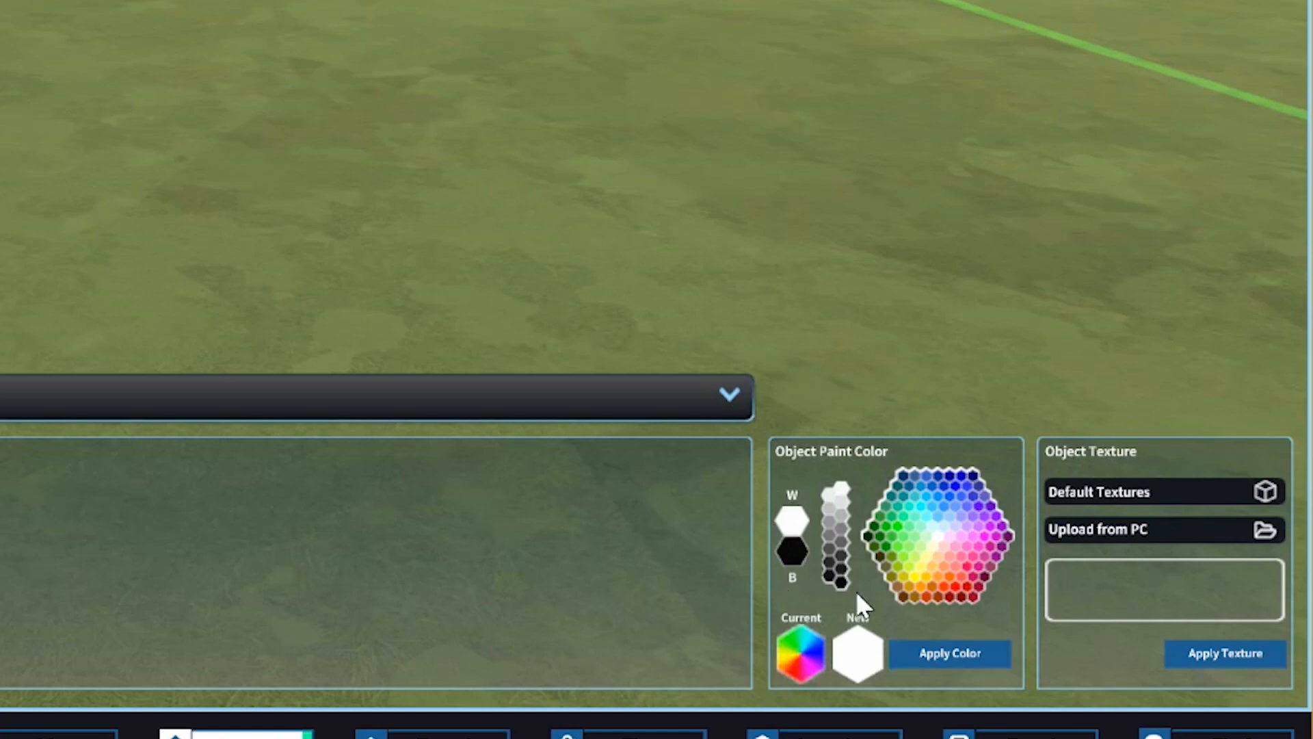
Pick light green, orange-red and dark grey in turn as the new object paint color, trying to apply the color.
{"action": "left_click", "coordinate": [960, 498]}
{"action": "left_click", "coordinate": [925, 544]}
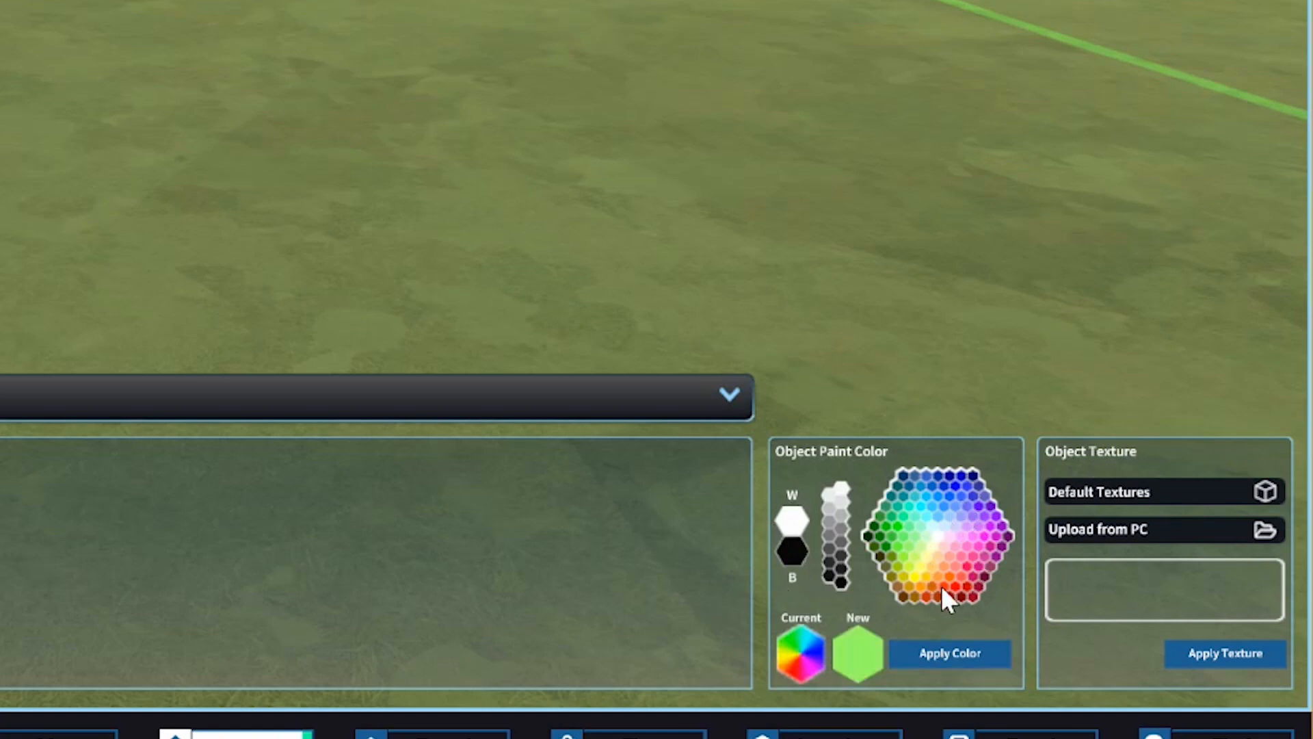
{"action": "left_click", "coordinate": [943, 585]}
{"action": "left_click", "coordinate": [937, 656]}
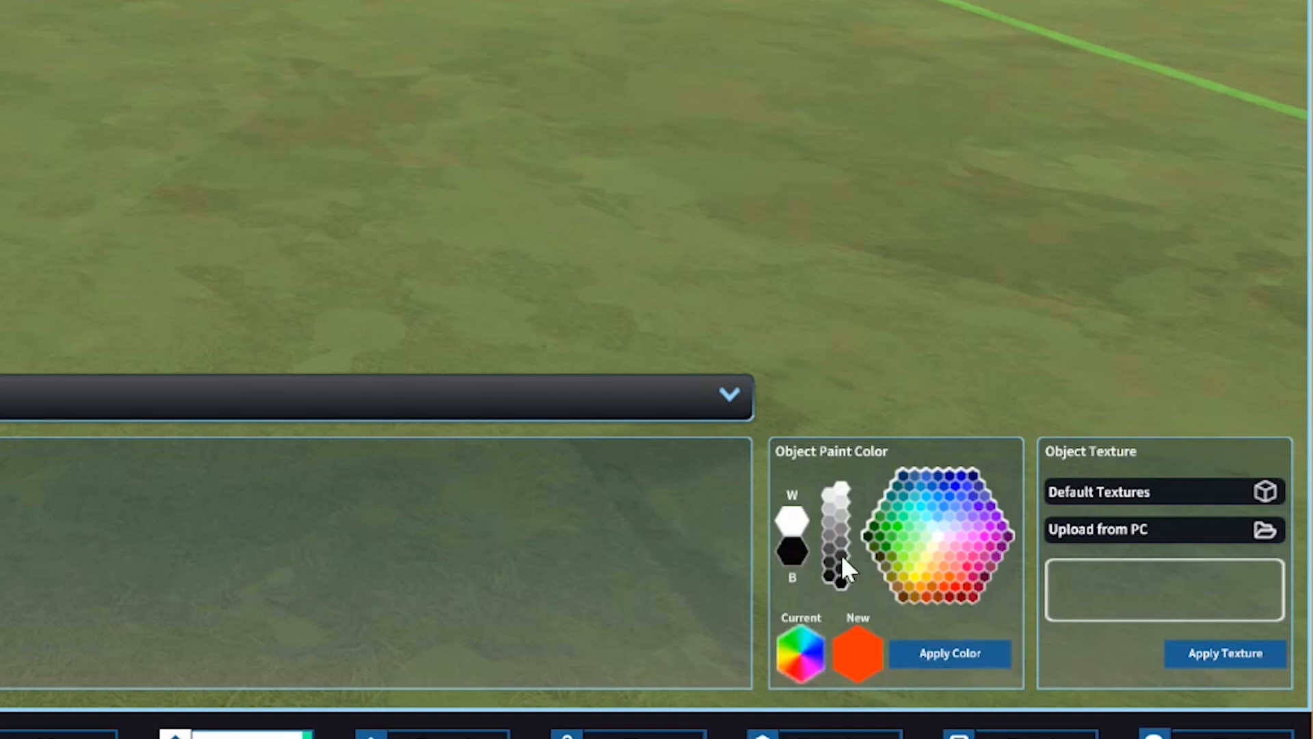
{"action": "left_click", "coordinate": [842, 568]}
{"action": "left_click", "coordinate": [949, 652]}
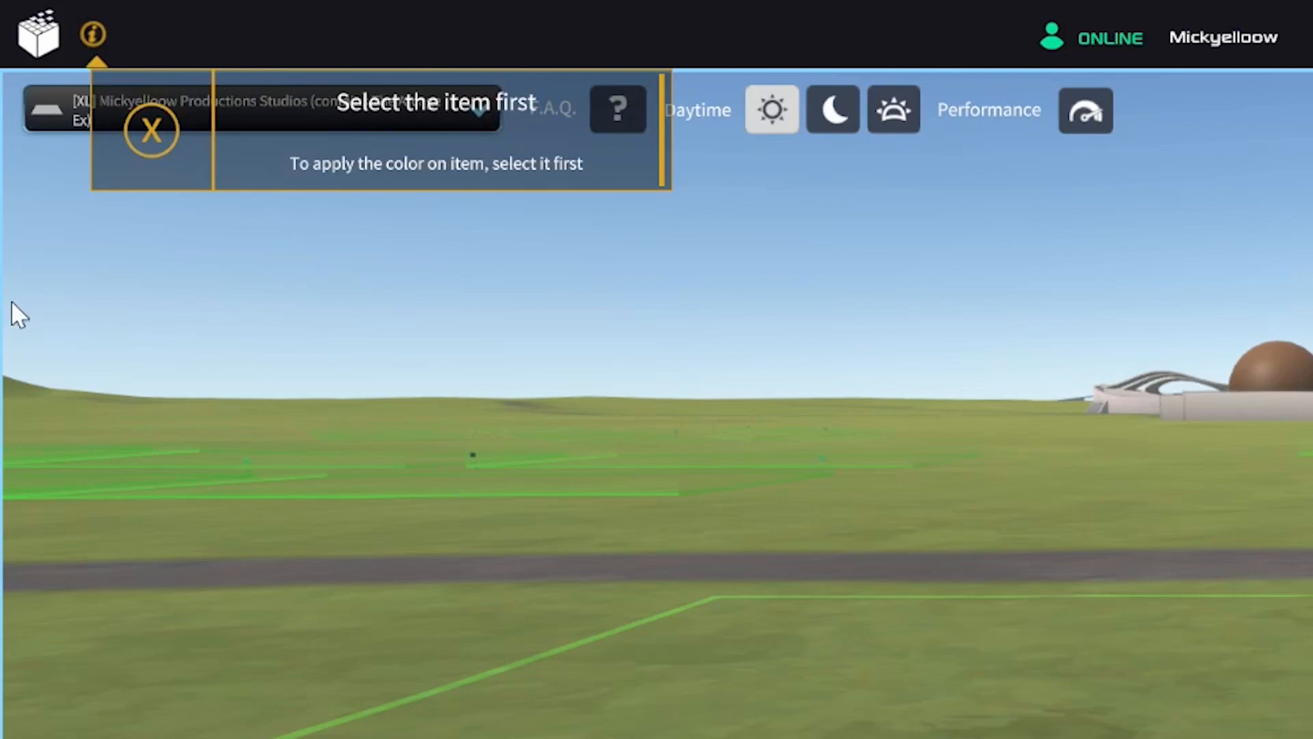
{"action": "left_click", "coordinate": [156, 130]}
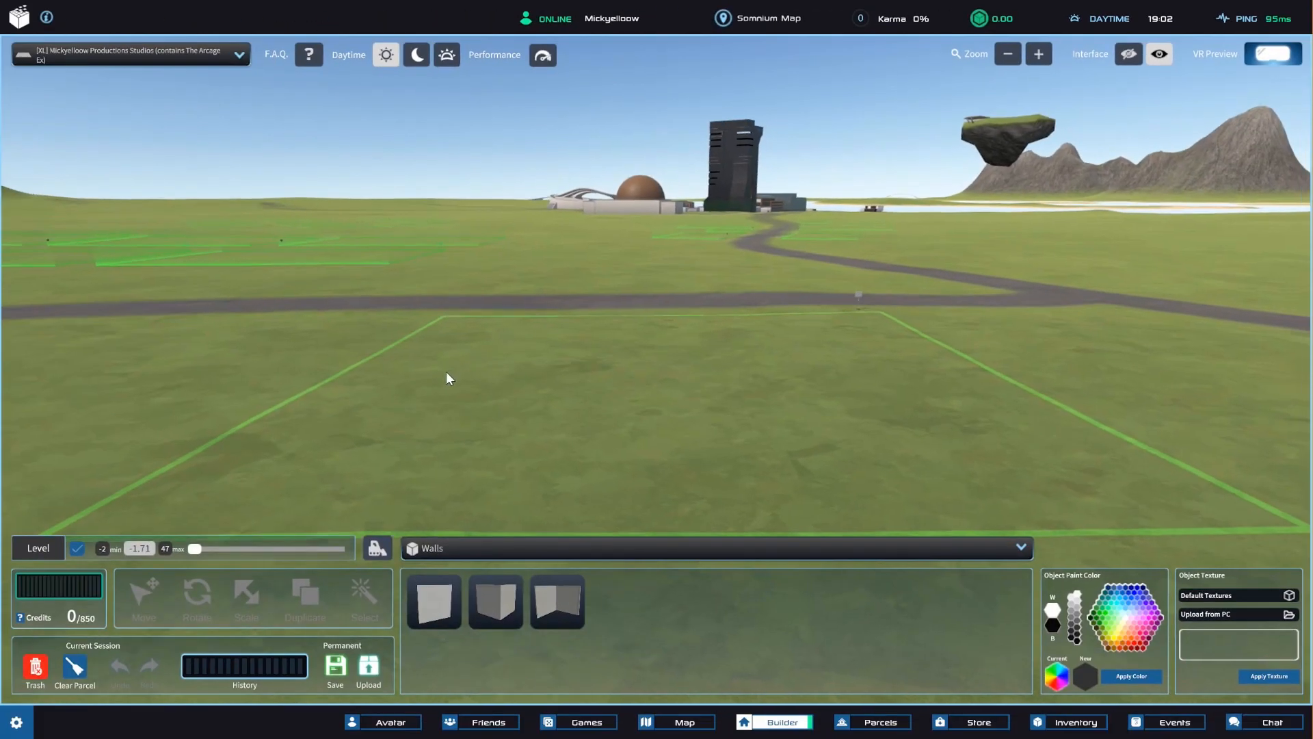
Place one flat wall from the Walls category on the grass near the front middle of the parcel.
{"action": "right_click_drag", "start_coordinate": [446, 372], "coordinate": [659, 487]}
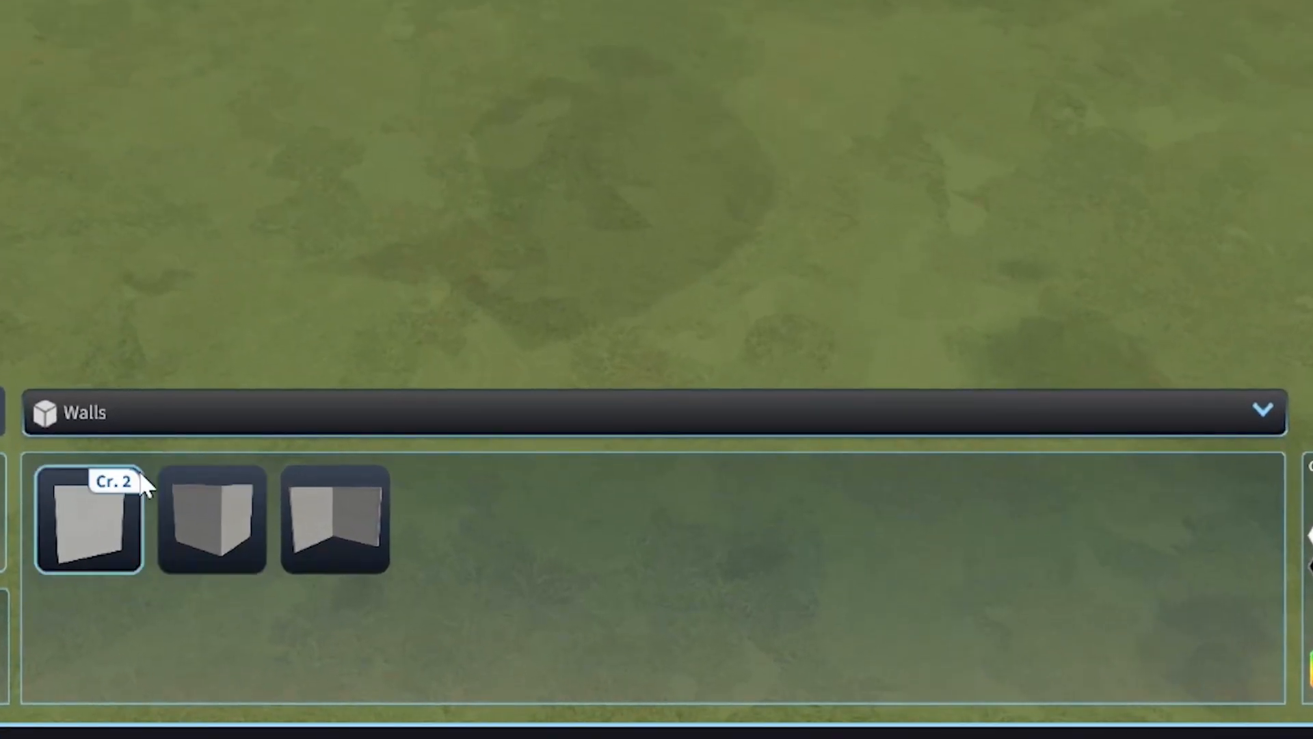
{"action": "left_click", "coordinate": [138, 416]}
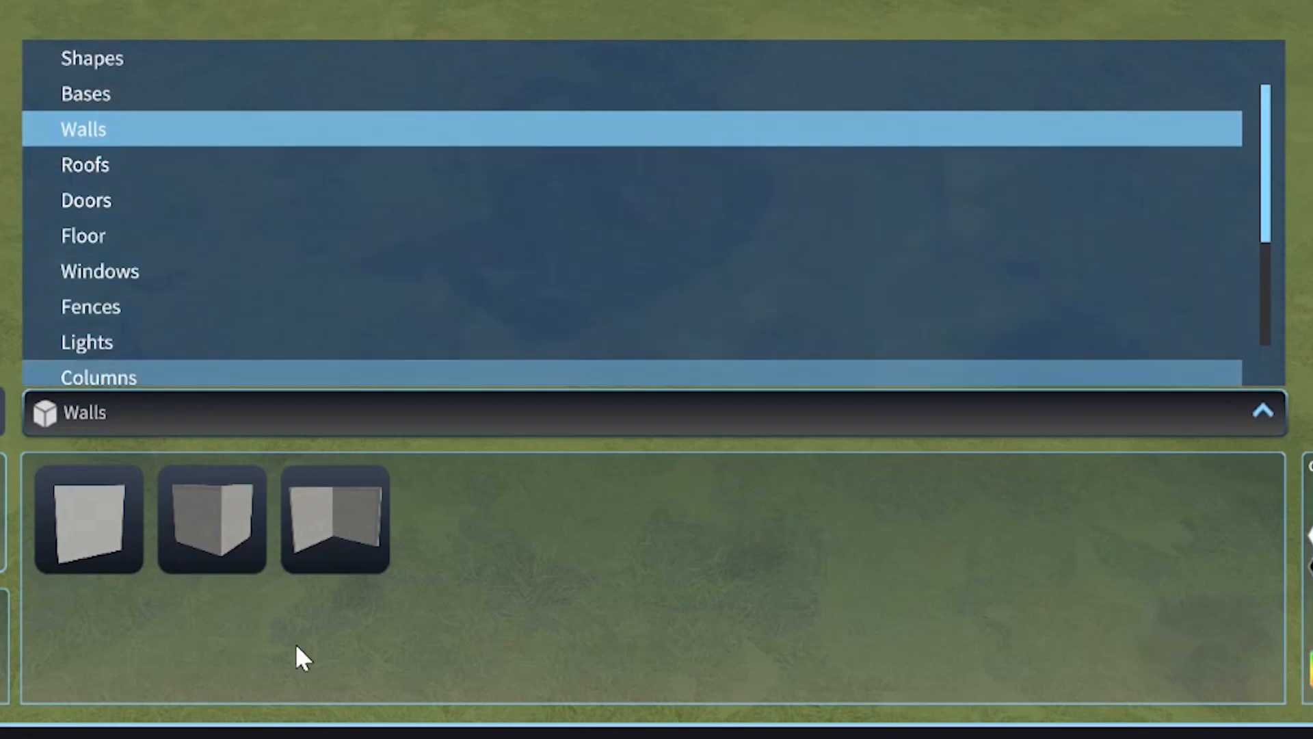
{"action": "left_click", "coordinate": [294, 643]}
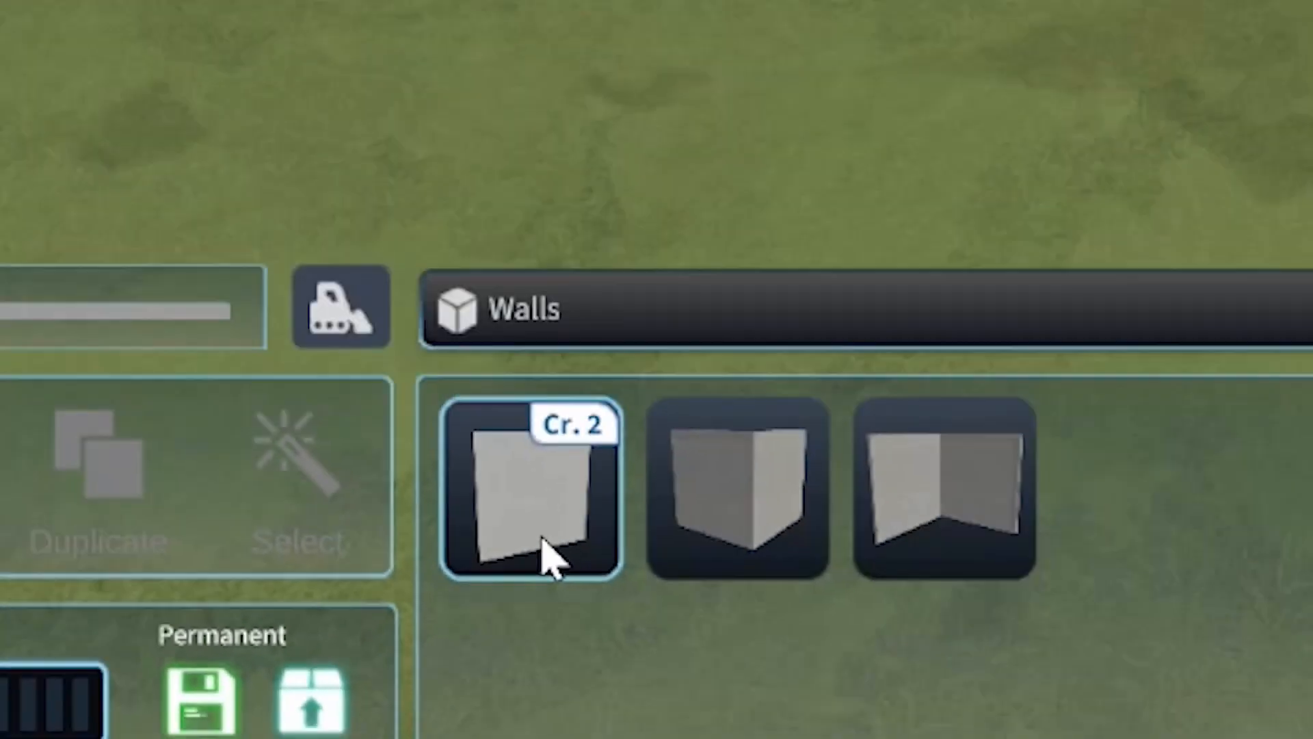
{"action": "left_click", "coordinate": [658, 448]}
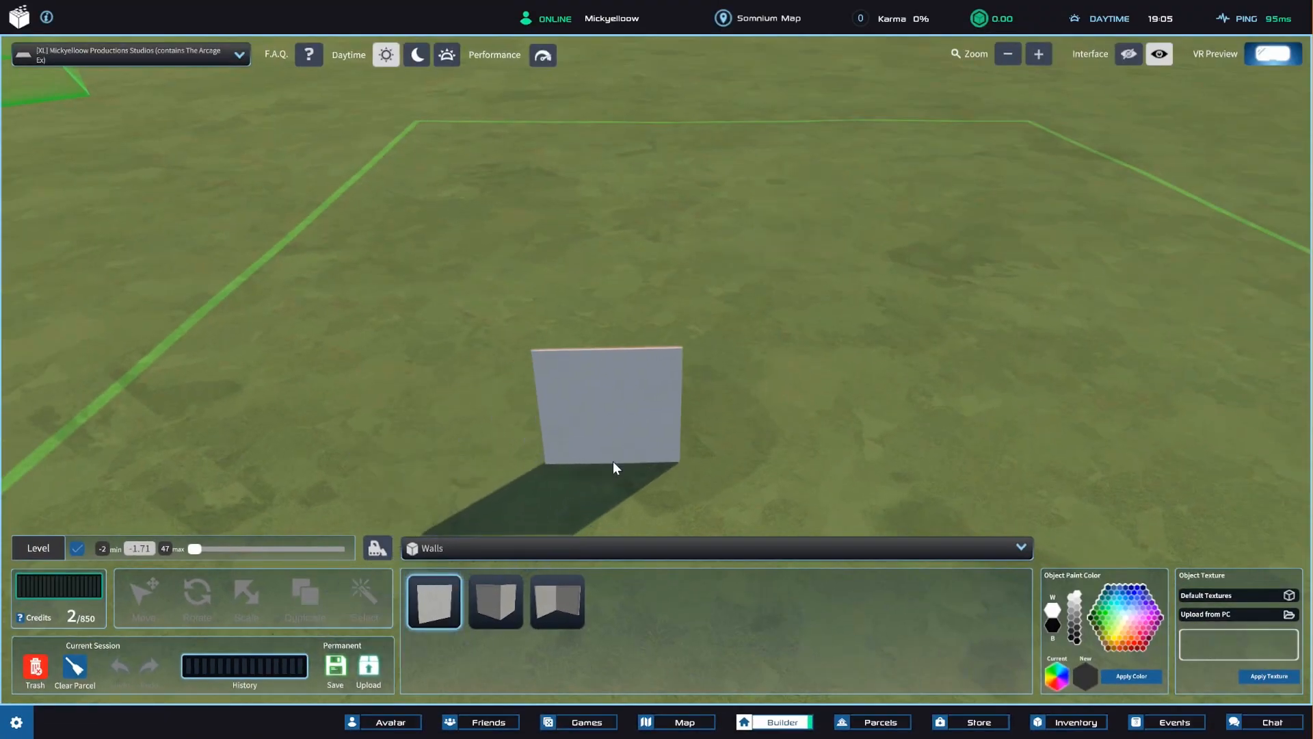
{"action": "left_click", "coordinate": [613, 462]}
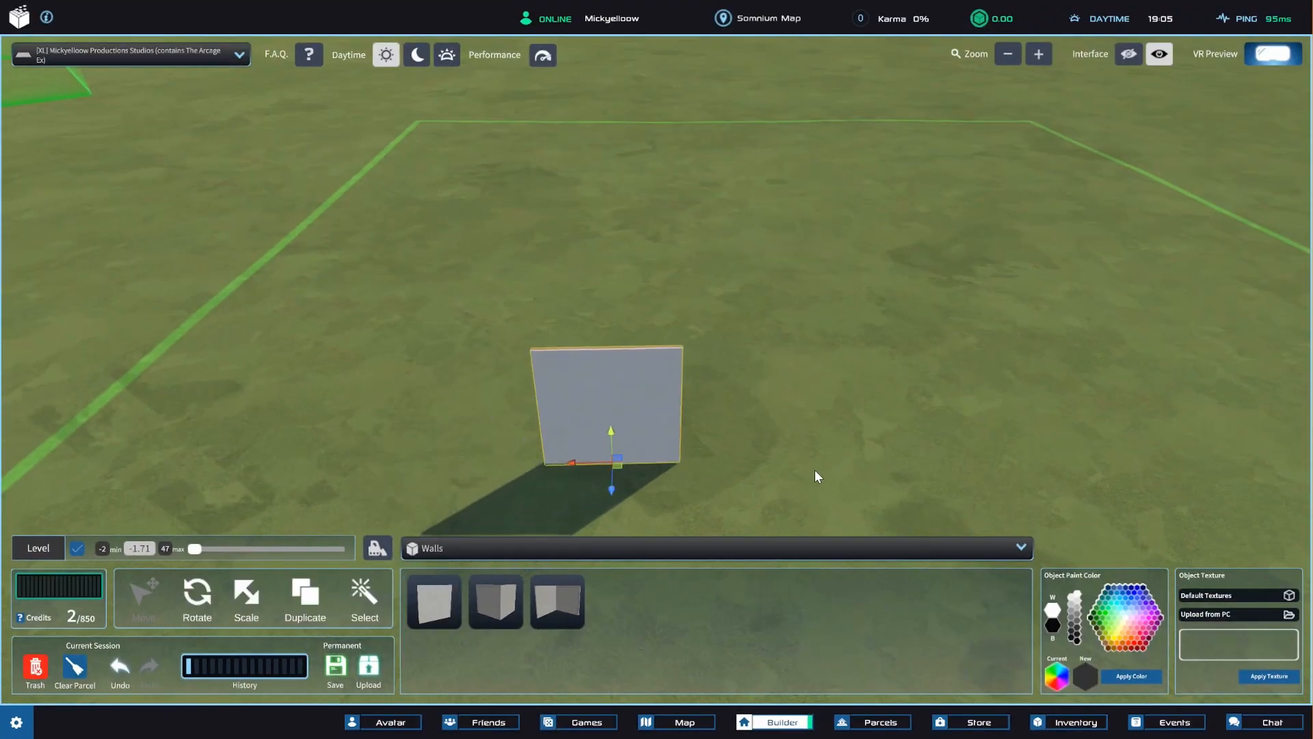
Examine the placed wall from several angles and distances.
{"action": "right_click_drag", "start_coordinate": [815, 469], "coordinate": [704, 399]}
{"action": "scroll", "coordinate": [704, 398], "scroll_direction": "up", "scroll_amount": 5}
{"action": "right_click_drag", "start_coordinate": [609, 402], "coordinate": [787, 391]}
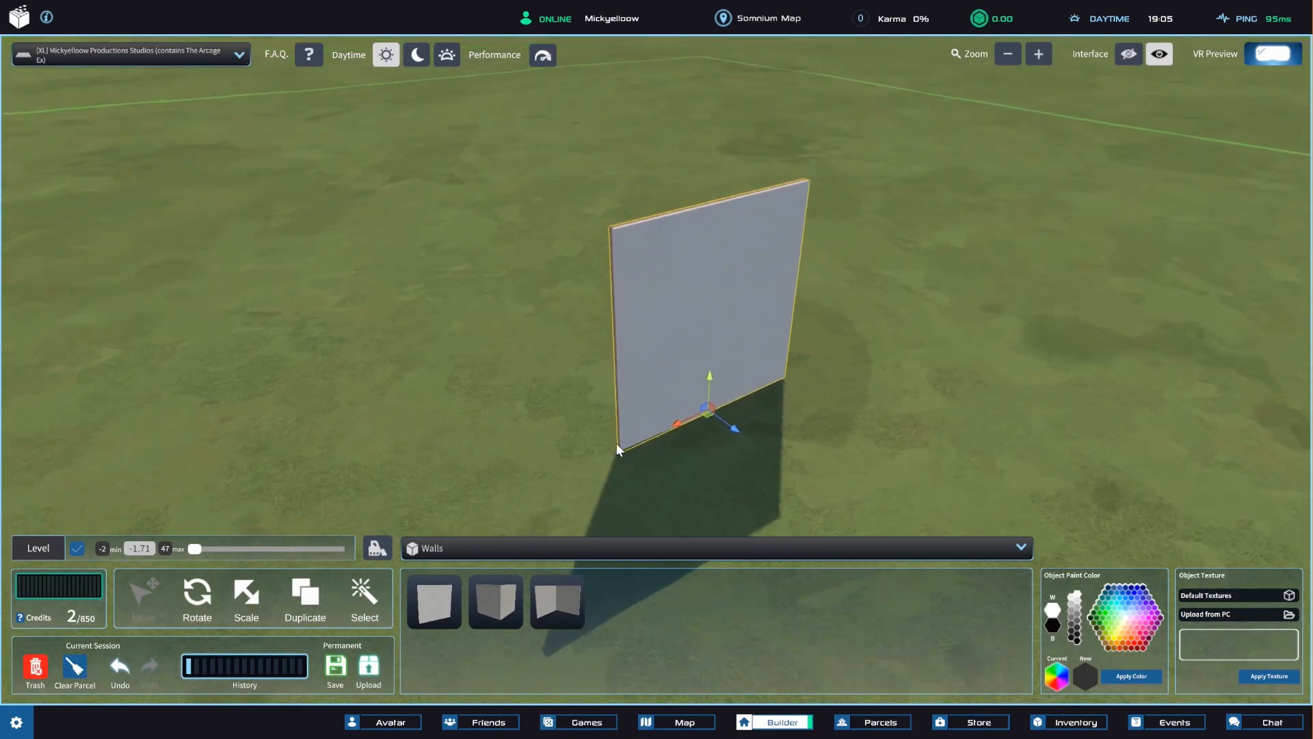
{"action": "right_click_drag", "start_coordinate": [617, 444], "coordinate": [593, 442]}
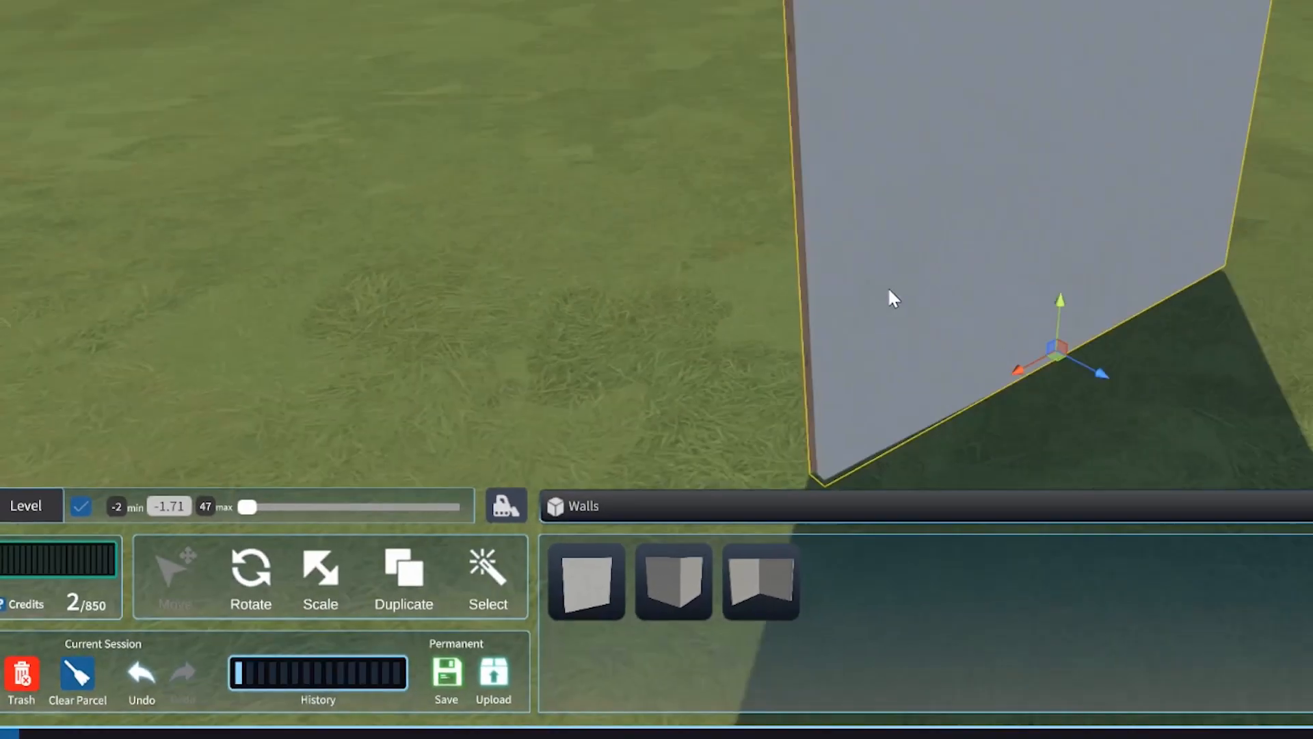
{"action": "key", "text": "w"}
{"action": "key", "text": "a"}
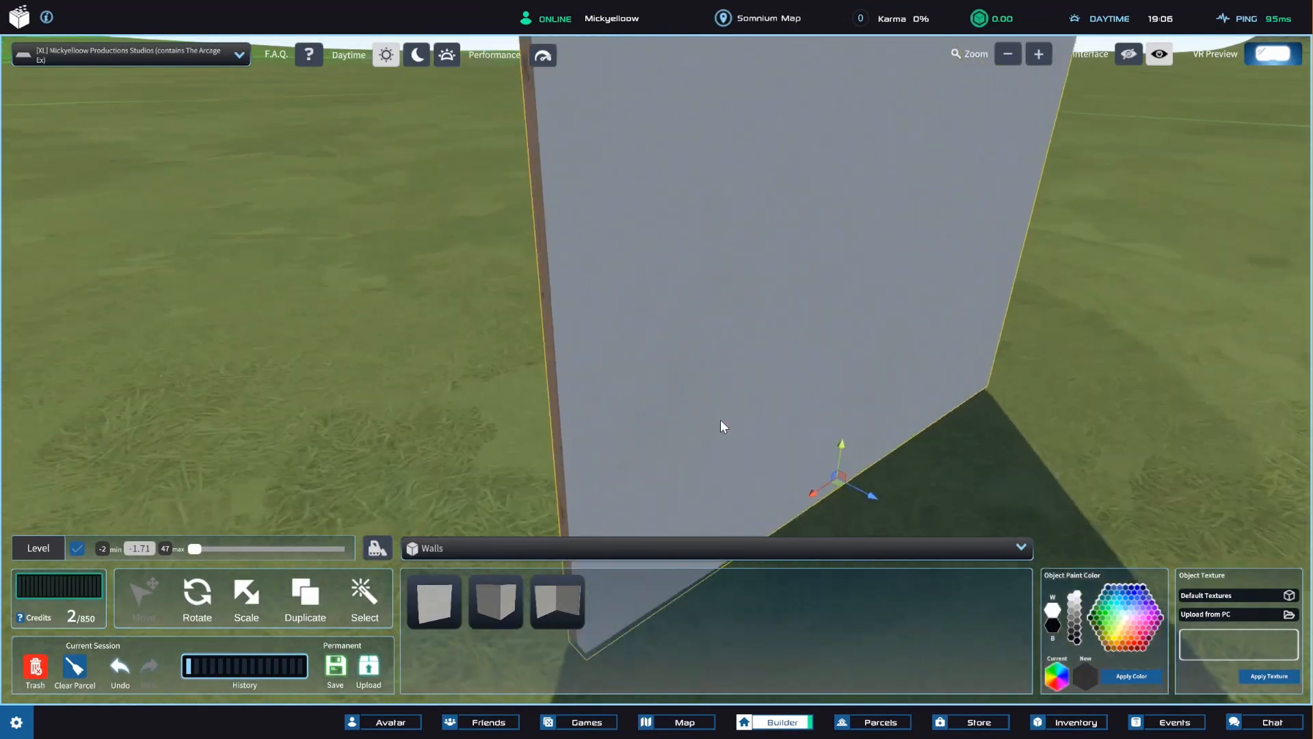
{"action": "scroll", "coordinate": [720, 420], "scroll_direction": "down", "scroll_amount": 5}
{"action": "scroll", "coordinate": [722, 428], "scroll_direction": "up", "scroll_amount": 2}
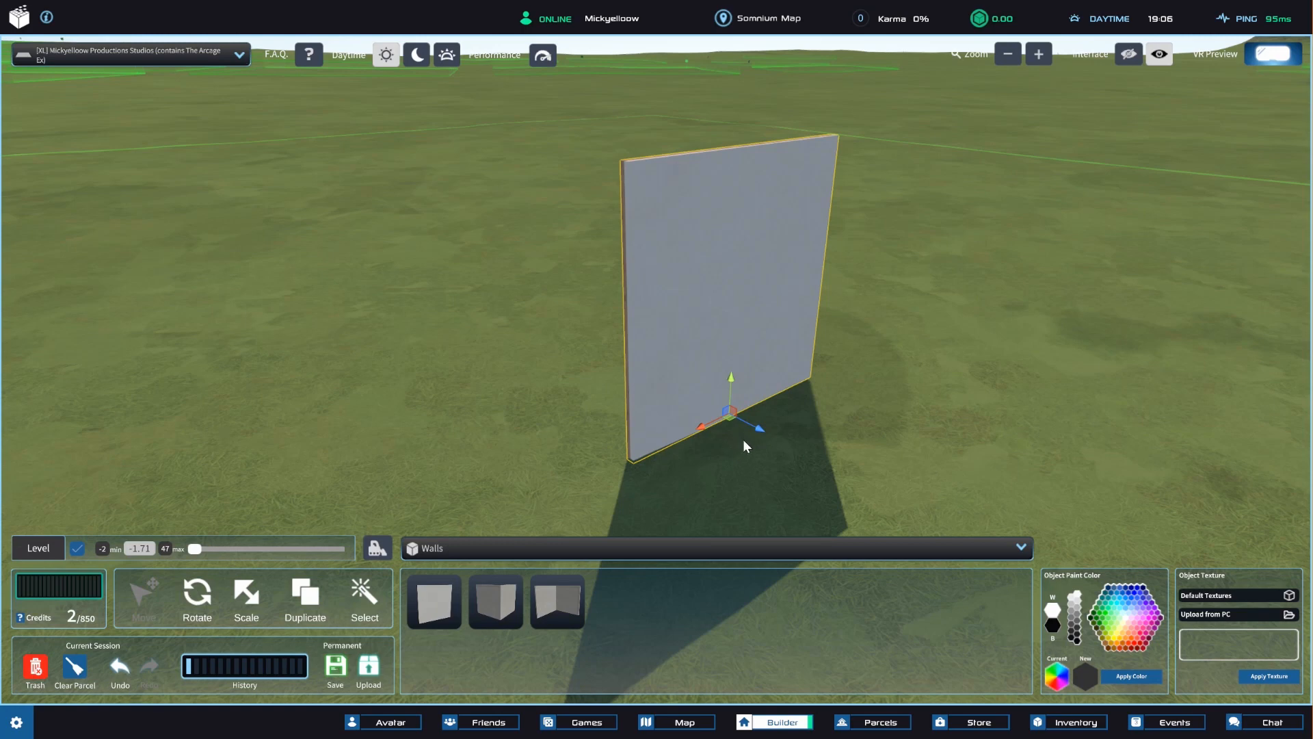
Move the wall back and forth along its axes on the parcel.
{"action": "left_click_drag", "start_coordinate": [748, 431], "coordinate": [795, 340]}
{"action": "left_click_drag", "start_coordinate": [836, 417], "coordinate": [872, 374]}
{"action": "left_click_drag", "start_coordinate": [749, 363], "coordinate": [629, 350]}
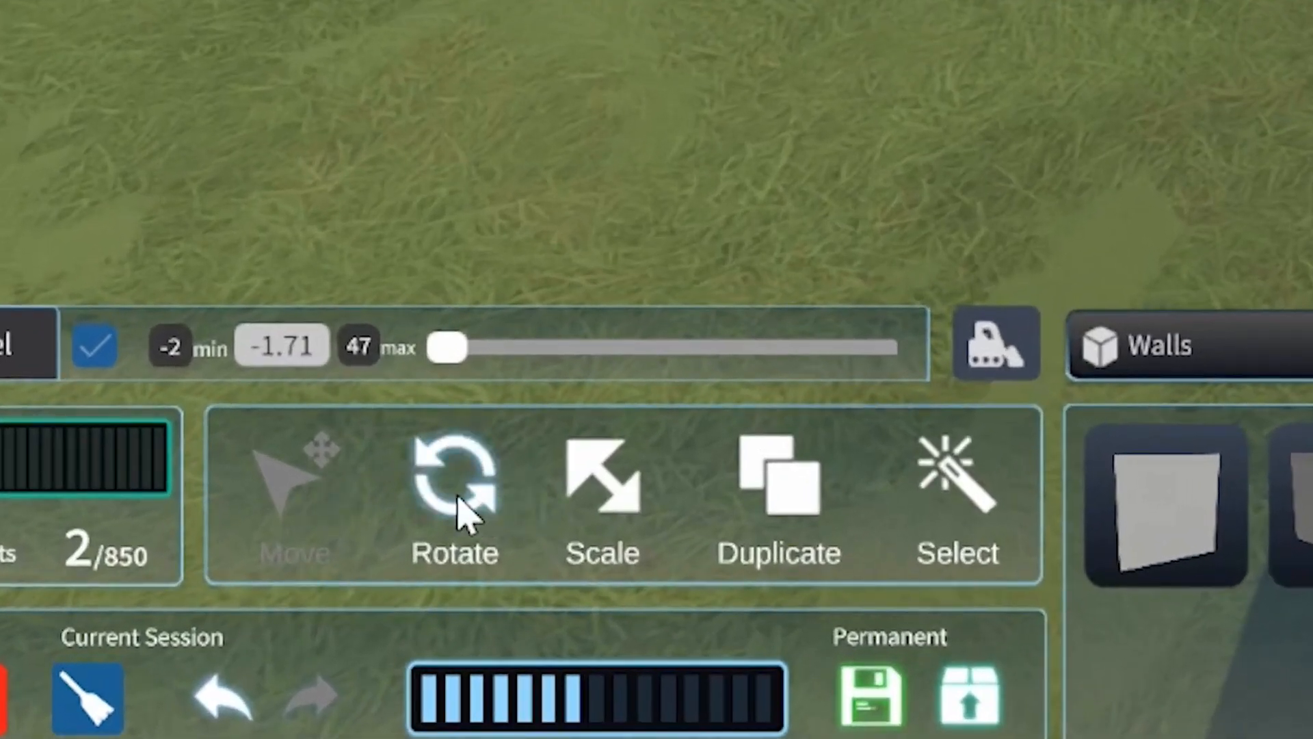
Rotate the wall freely about its different axes, leaving it standing nearly upright with a slight tilt.
{"action": "left_click", "coordinate": [466, 509]}
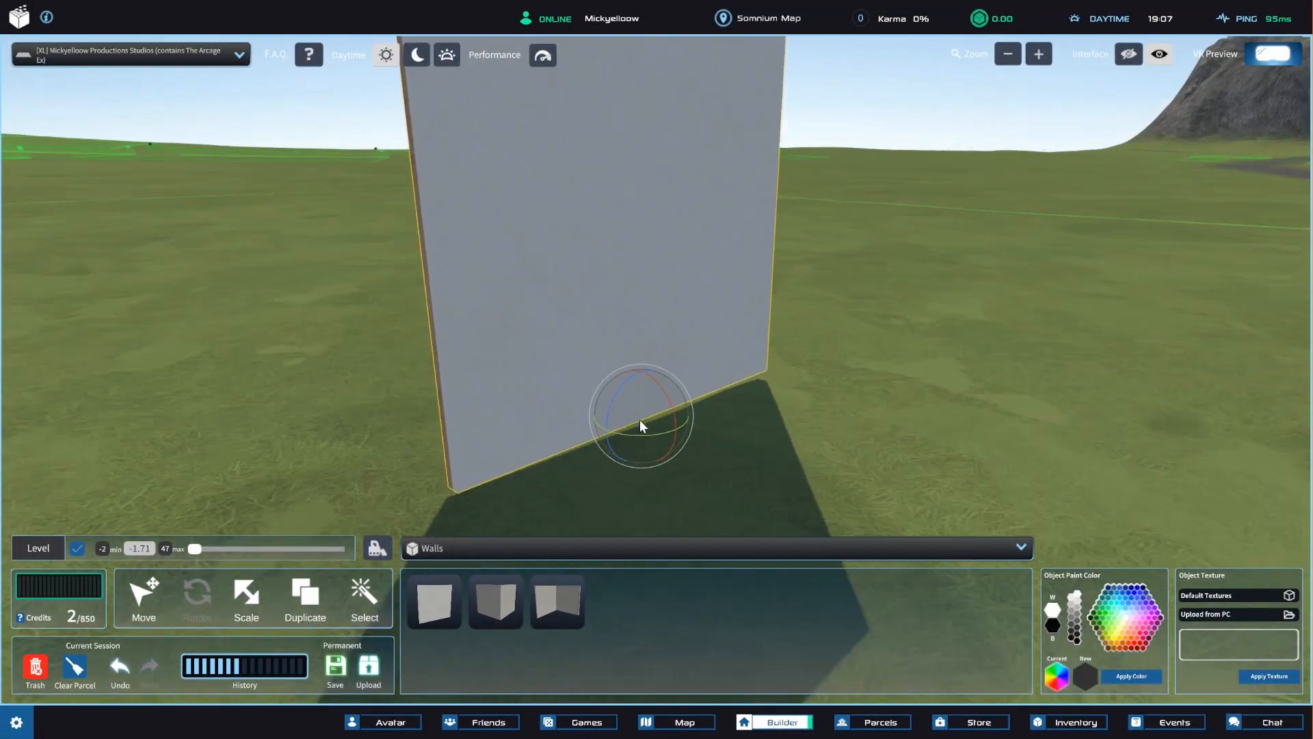
{"action": "left_click_drag", "start_coordinate": [639, 420], "coordinate": [652, 379]}
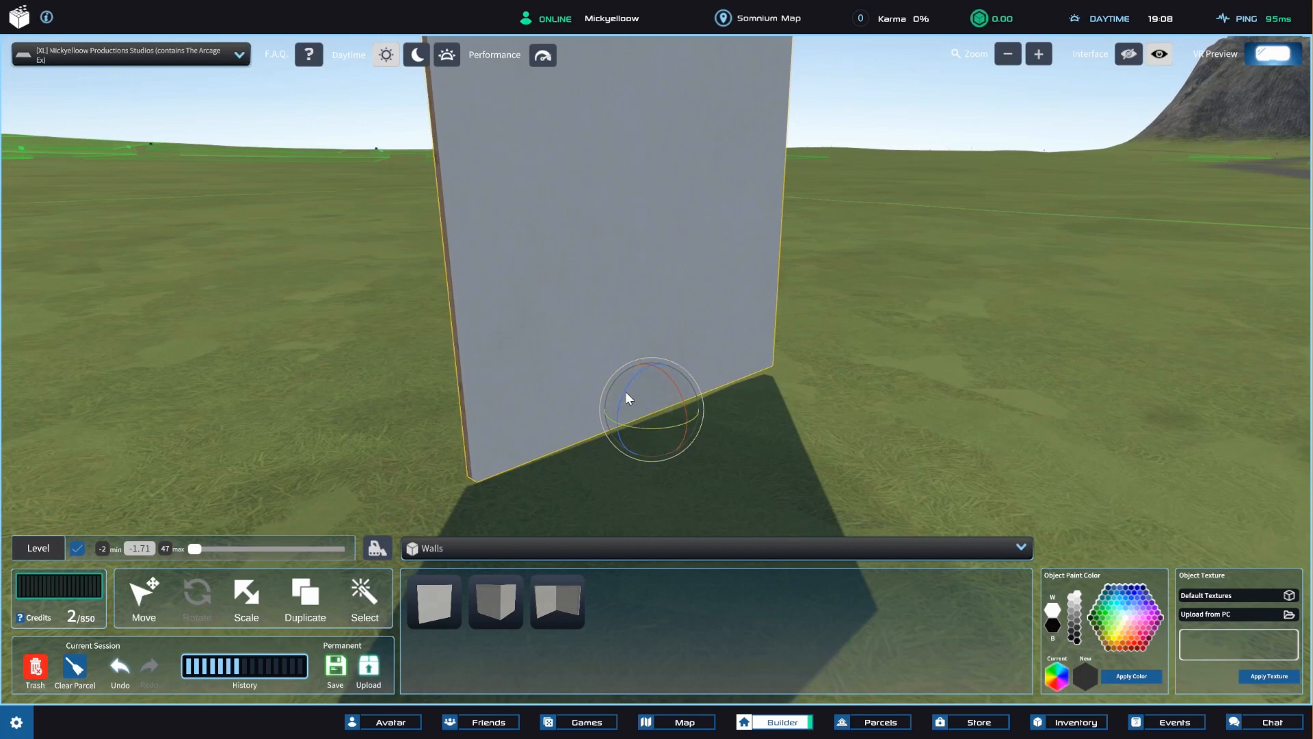
{"action": "left_click_drag", "start_coordinate": [632, 378], "coordinate": [602, 409]}
{"action": "right_click_drag", "start_coordinate": [642, 390], "coordinate": [573, 432]}
{"action": "left_click_drag", "start_coordinate": [586, 409], "coordinate": [601, 460]}
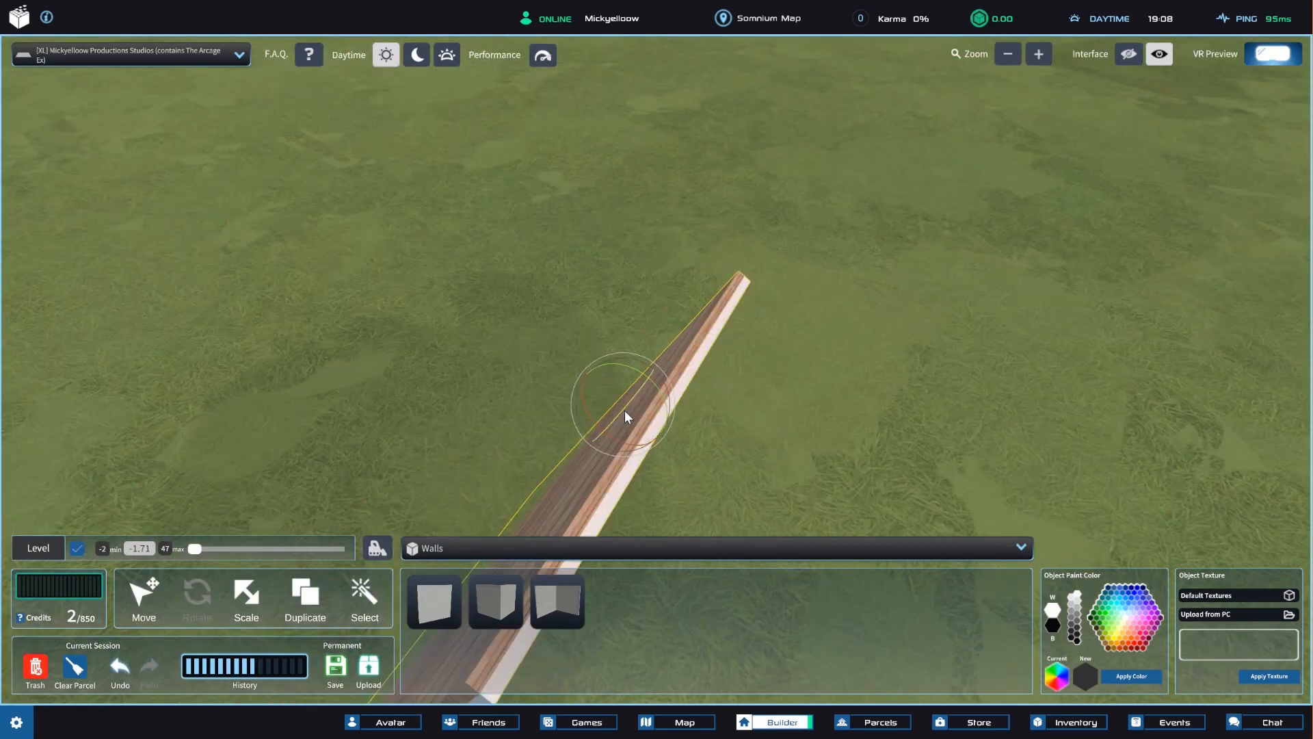
{"action": "left_click_drag", "start_coordinate": [625, 411], "coordinate": [685, 368]}
{"action": "left_click_drag", "start_coordinate": [642, 420], "coordinate": [628, 390]}
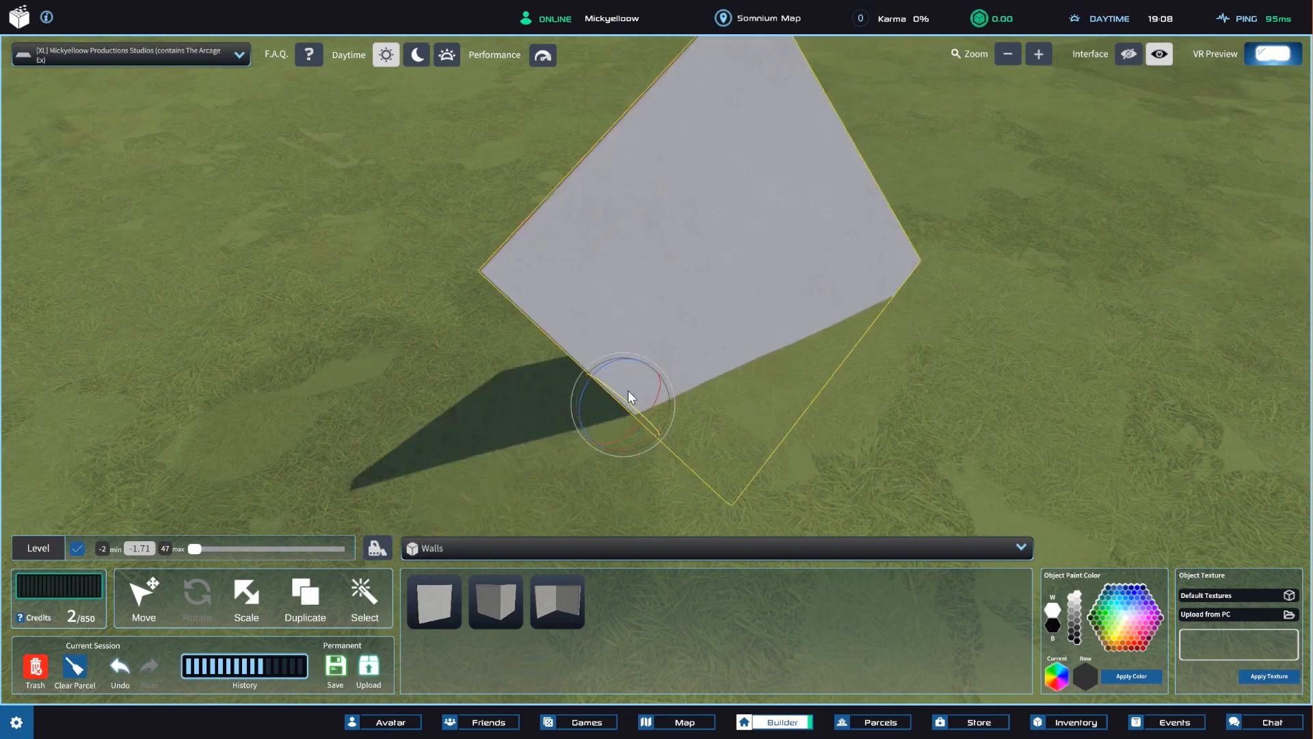
{"action": "right_click_drag", "start_coordinate": [715, 396], "coordinate": [558, 360]}
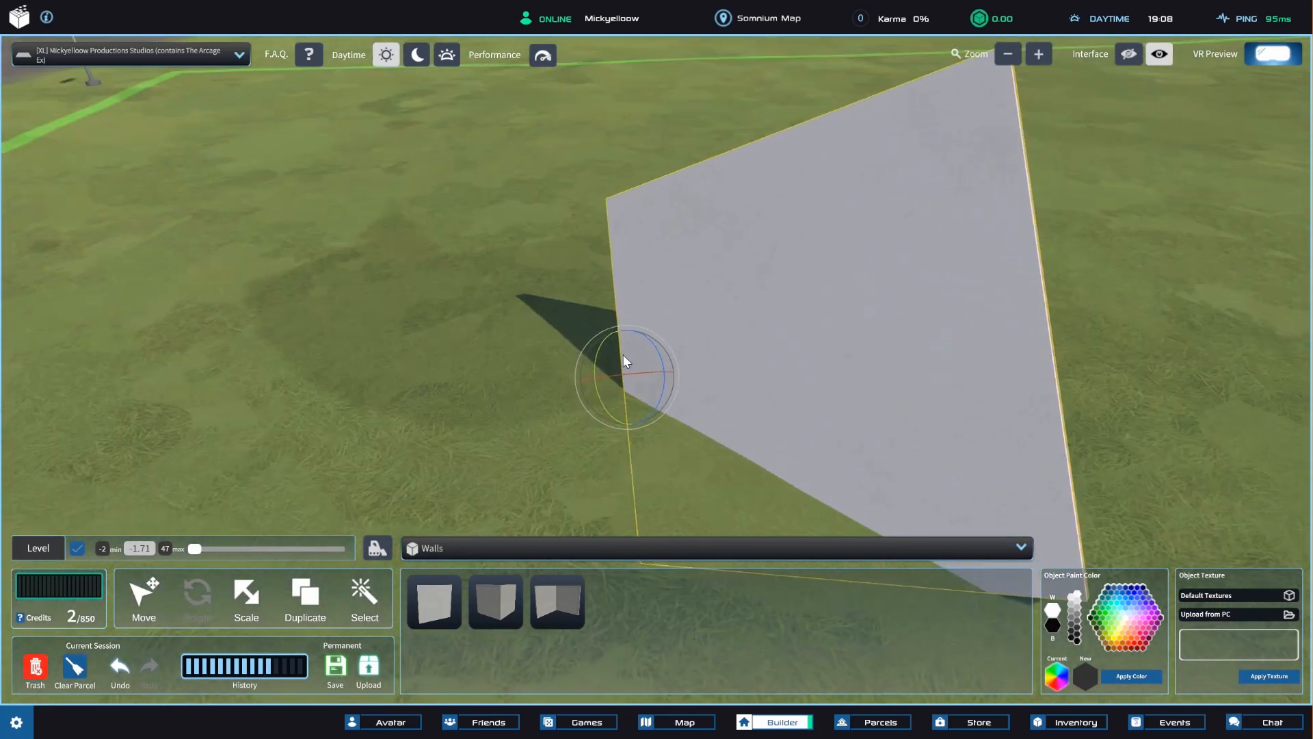
{"action": "left_click_drag", "start_coordinate": [634, 360], "coordinate": [671, 438]}
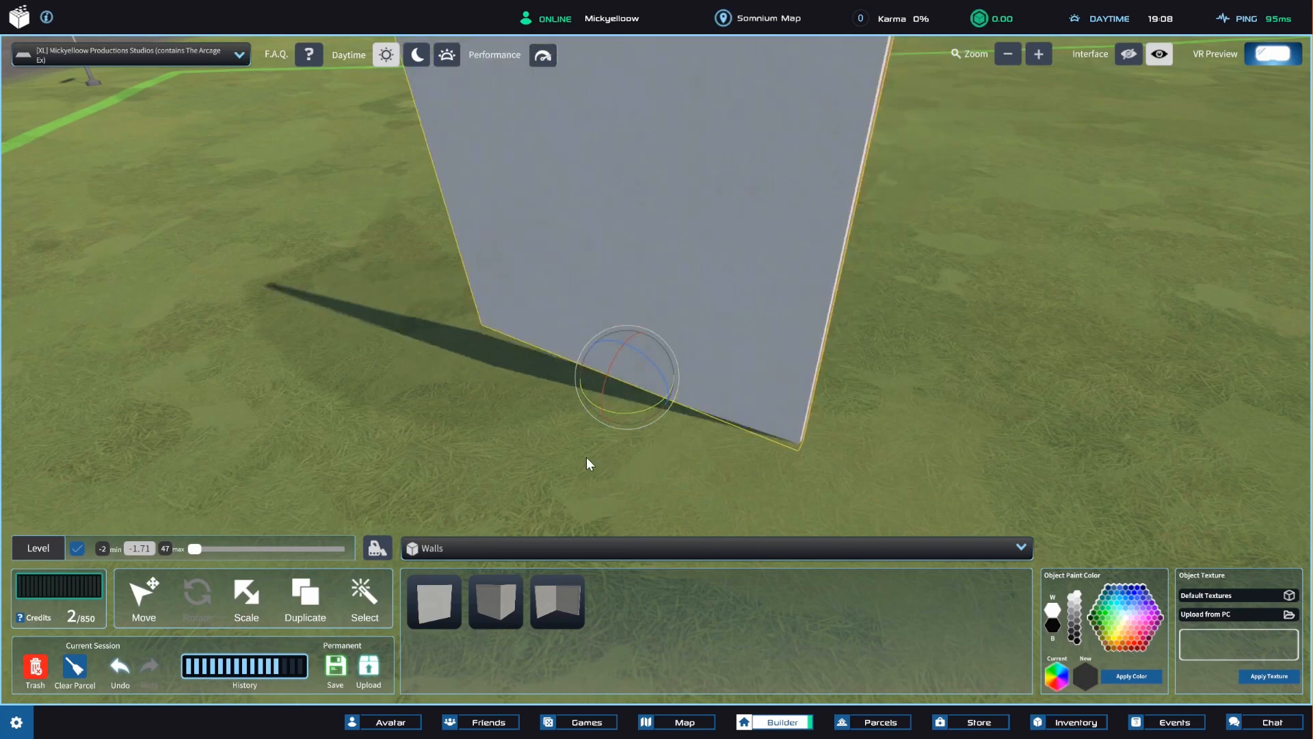
{"action": "right_click_drag", "start_coordinate": [507, 465], "coordinate": [696, 417]}
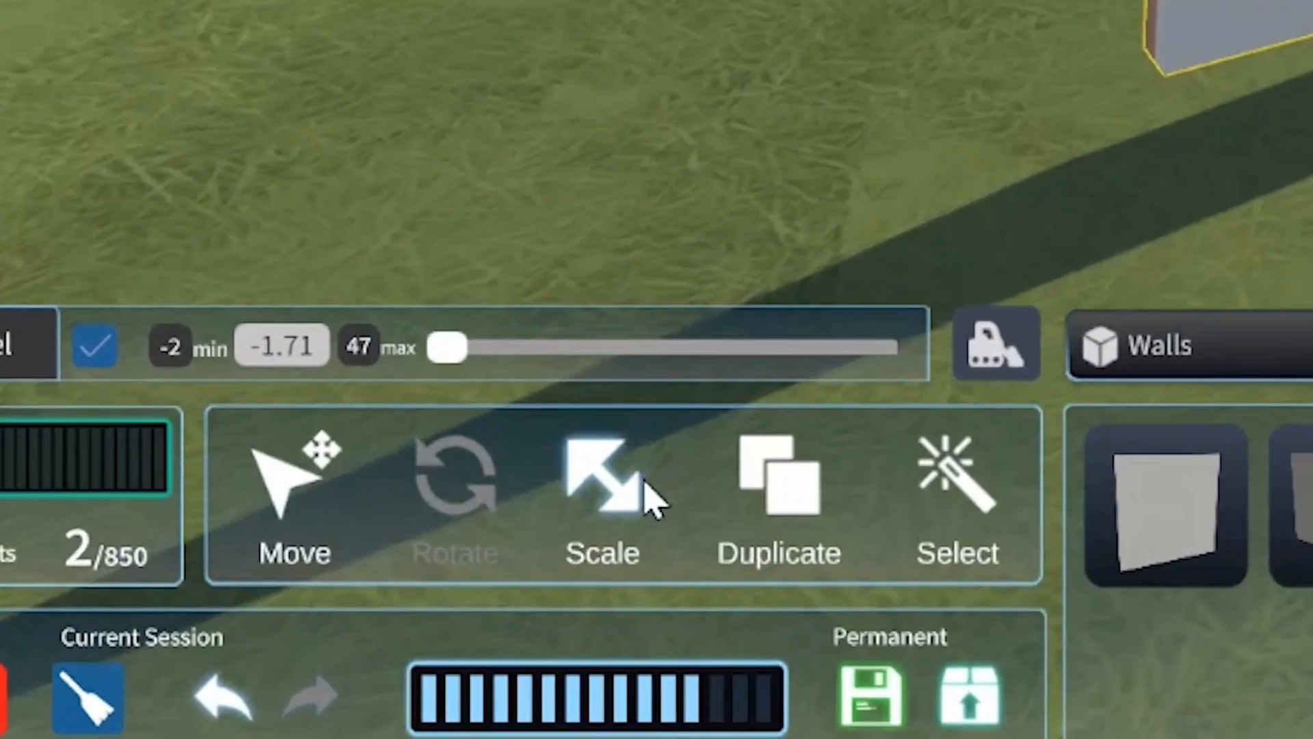
Scale the placed wall along its vertical axis into a tall, narrow slab several times its height.
{"action": "left_click", "coordinate": [646, 494]}
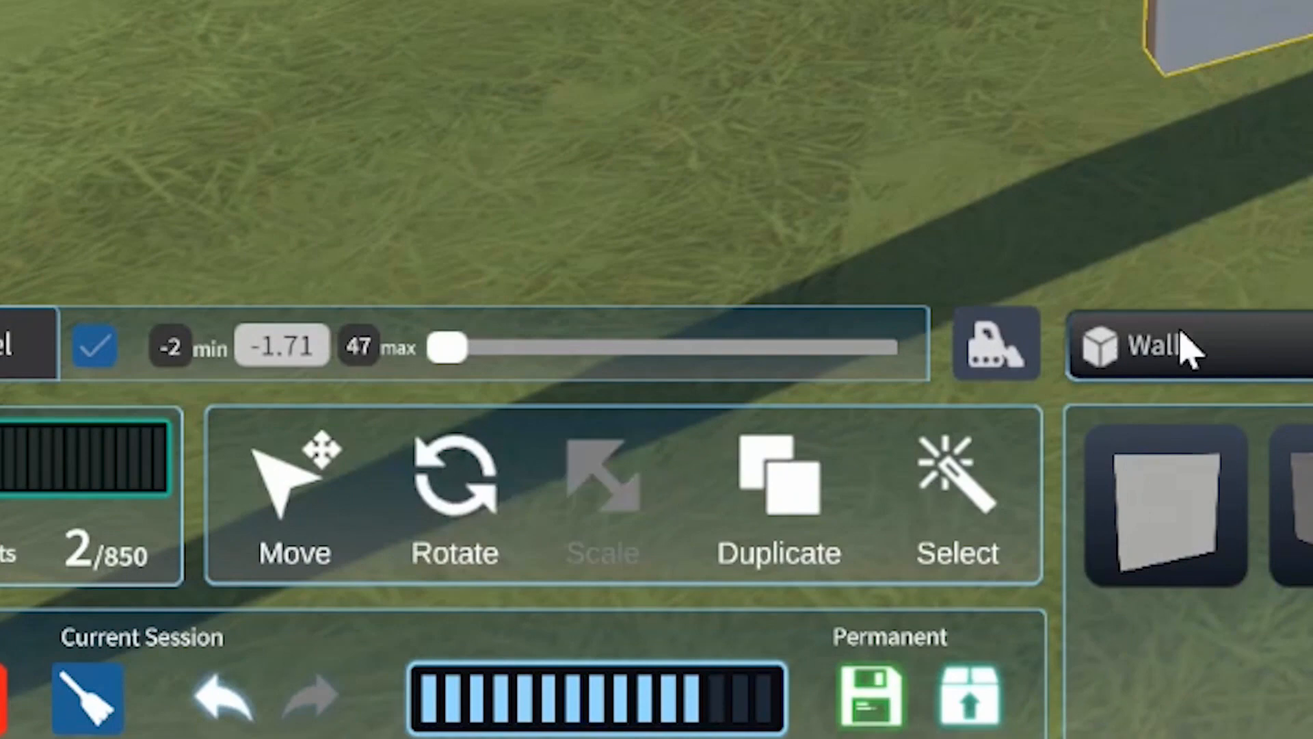
{"action": "scroll", "coordinate": [856, 354], "scroll_direction": "down", "scroll_amount": 10}
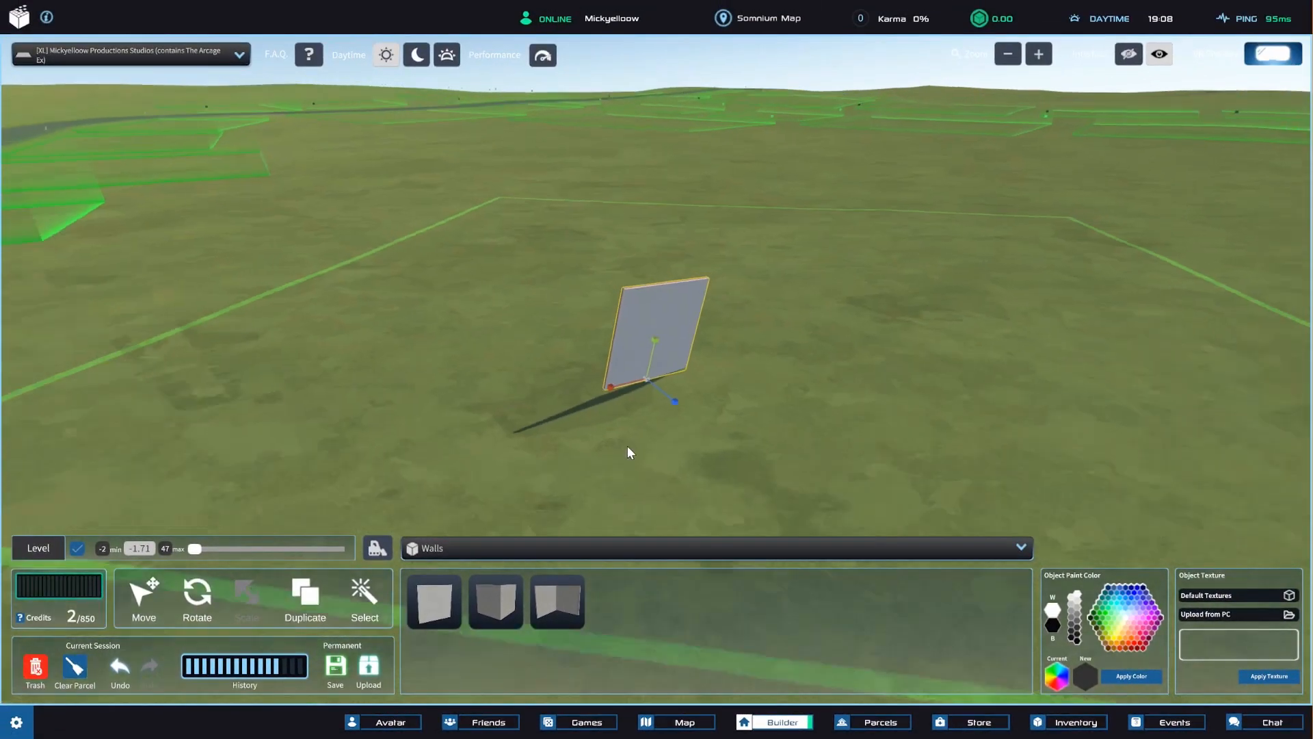
{"action": "scroll", "coordinate": [614, 448], "scroll_direction": "down", "scroll_amount": 3}
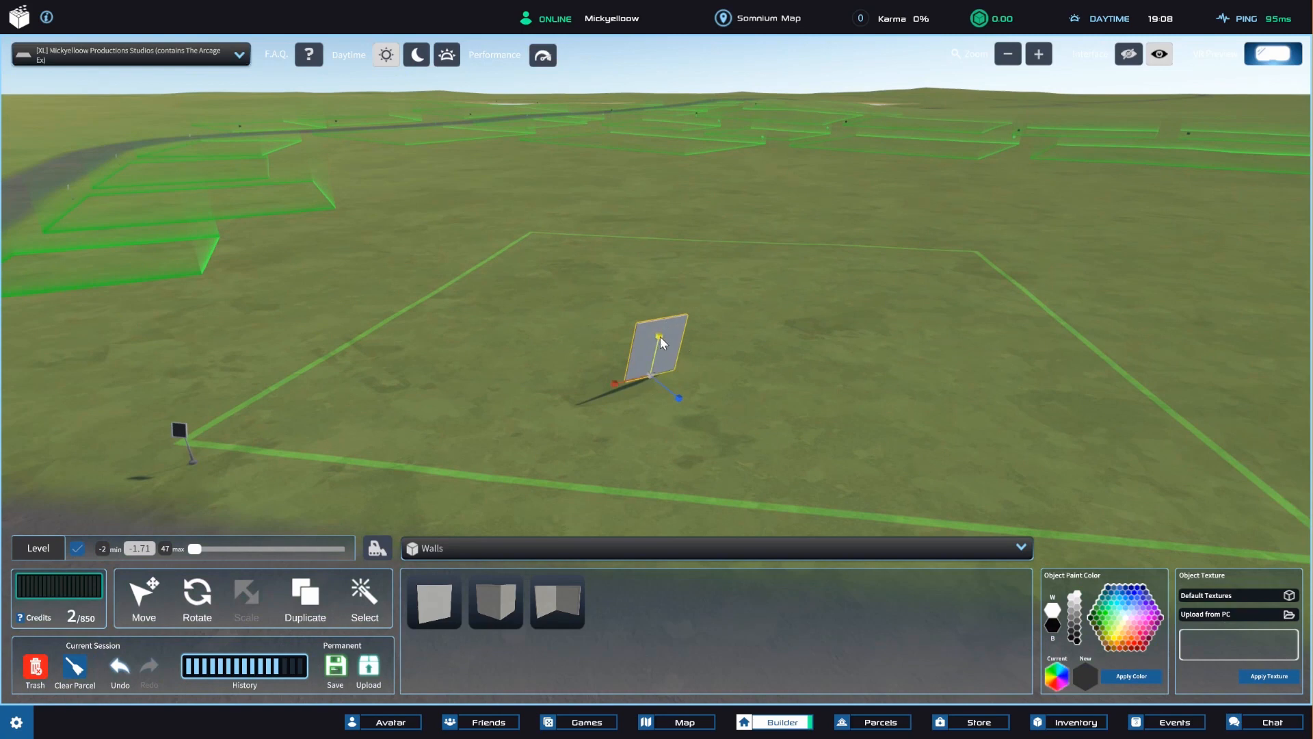
{"action": "left_click_drag", "start_coordinate": [664, 316], "coordinate": [705, 186]}
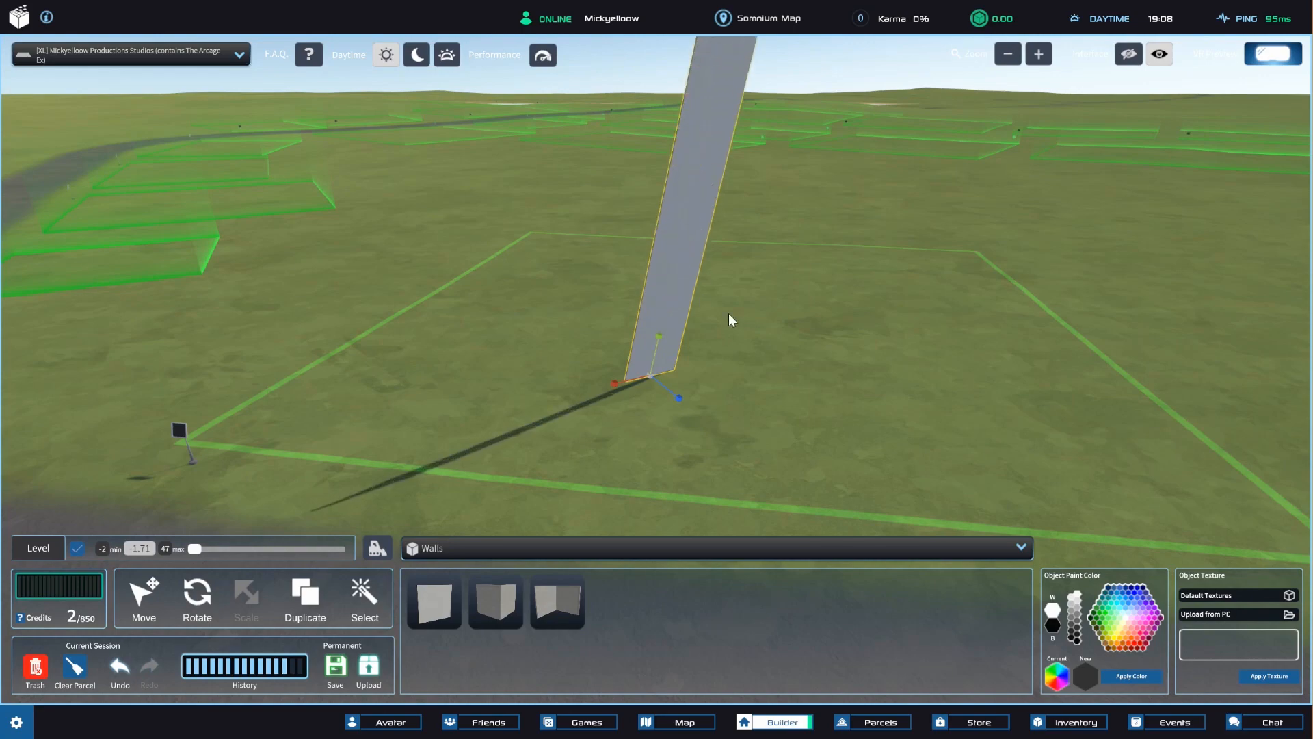
{"action": "scroll", "coordinate": [729, 315], "scroll_direction": "down", "scroll_amount": 4}
{"action": "right_click_drag", "start_coordinate": [729, 322], "coordinate": [773, 310]}
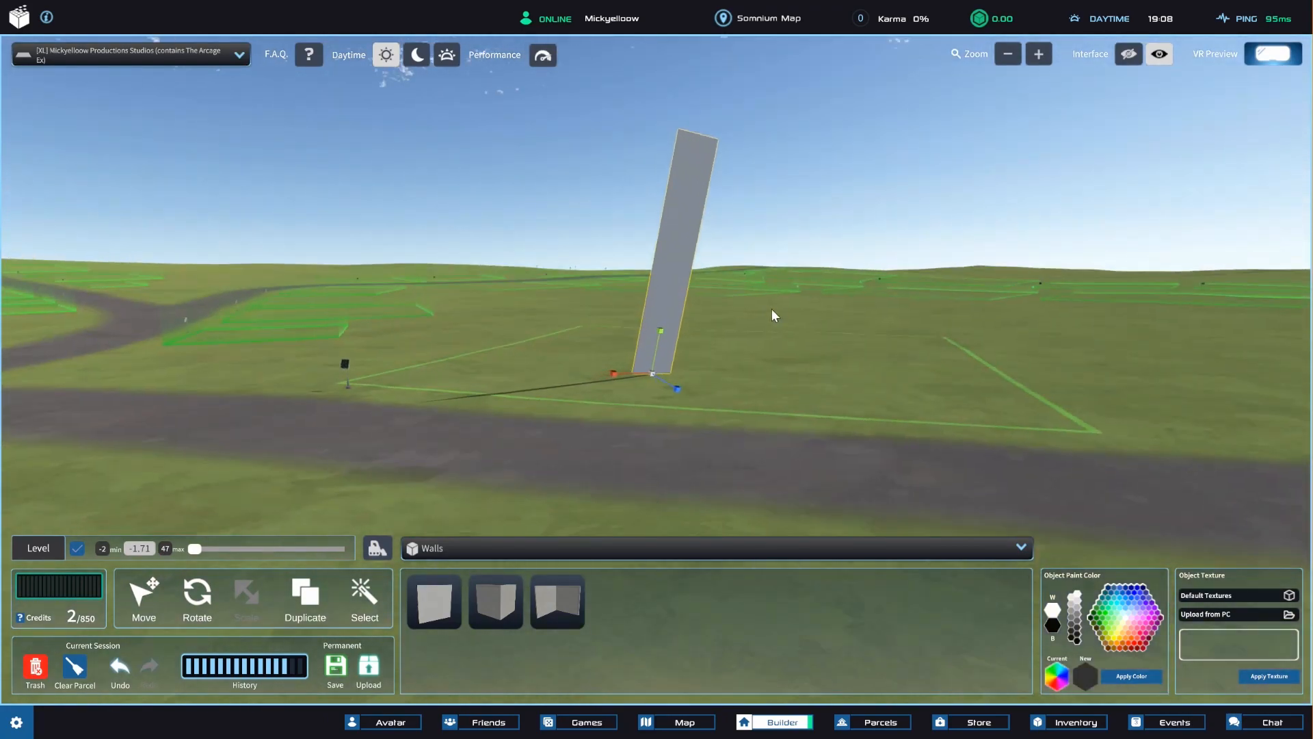
Scale the tall wall along its horizontal axes, stretching it into a wall several times wider.
{"action": "scroll", "coordinate": [758, 314], "scroll_direction": "up", "scroll_amount": 4}
{"action": "right_click_drag", "start_coordinate": [710, 403], "coordinate": [683, 311]}
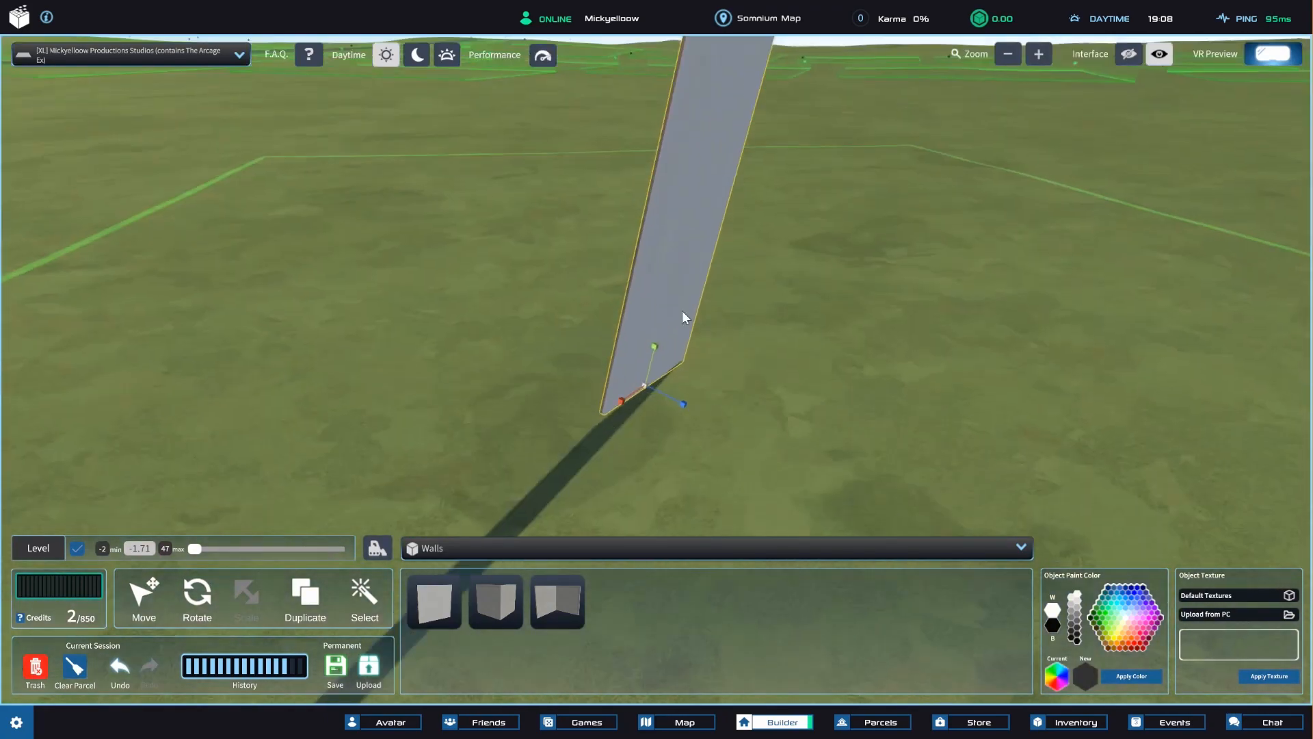
{"action": "left_click", "coordinate": [680, 407]}
{"action": "left_click", "coordinate": [668, 368]}
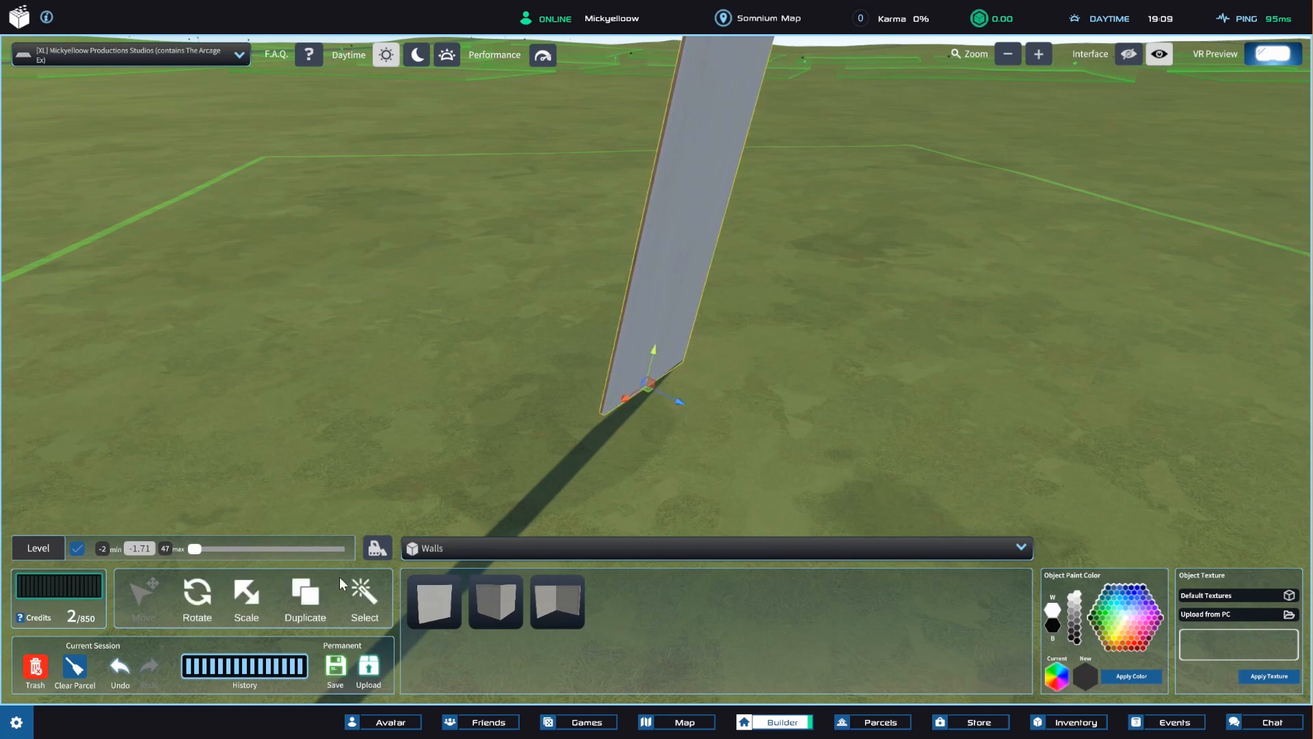
{"action": "left_click_drag", "start_coordinate": [671, 408], "coordinate": [733, 409]}
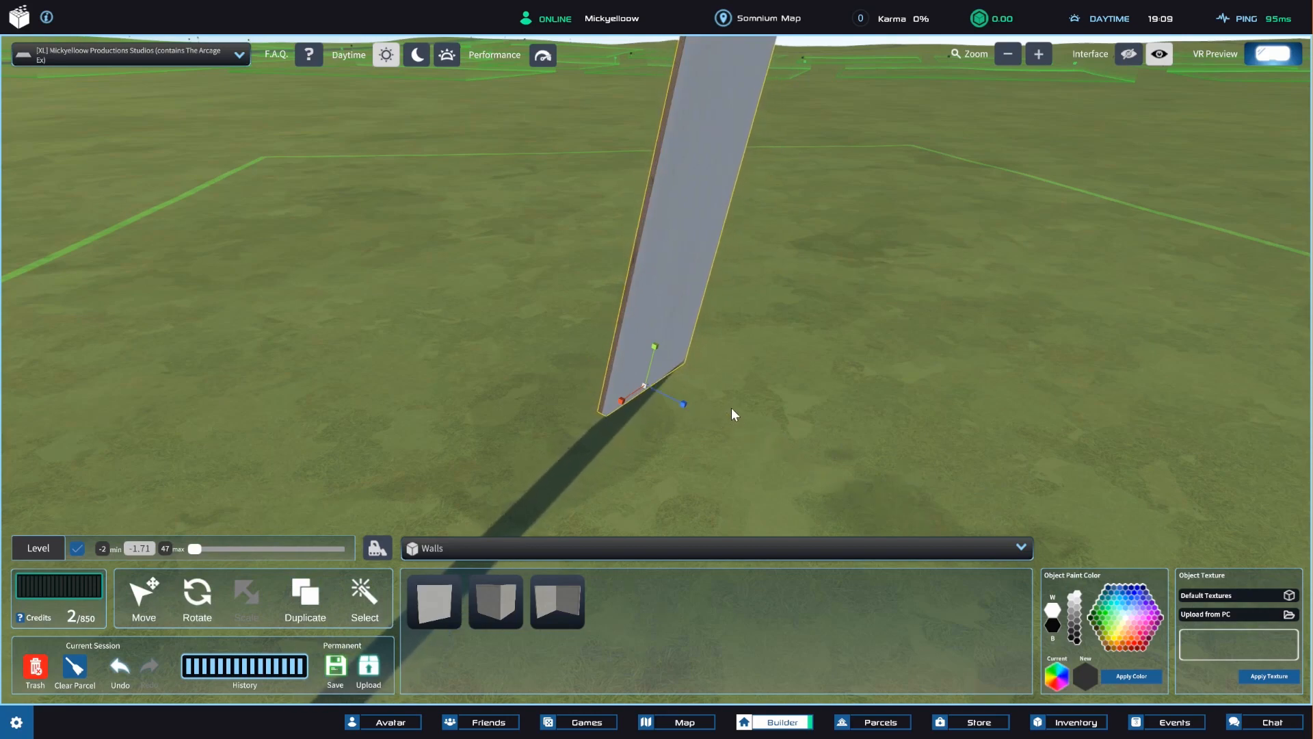
{"action": "right_click_drag", "start_coordinate": [733, 409], "coordinate": [684, 483]}
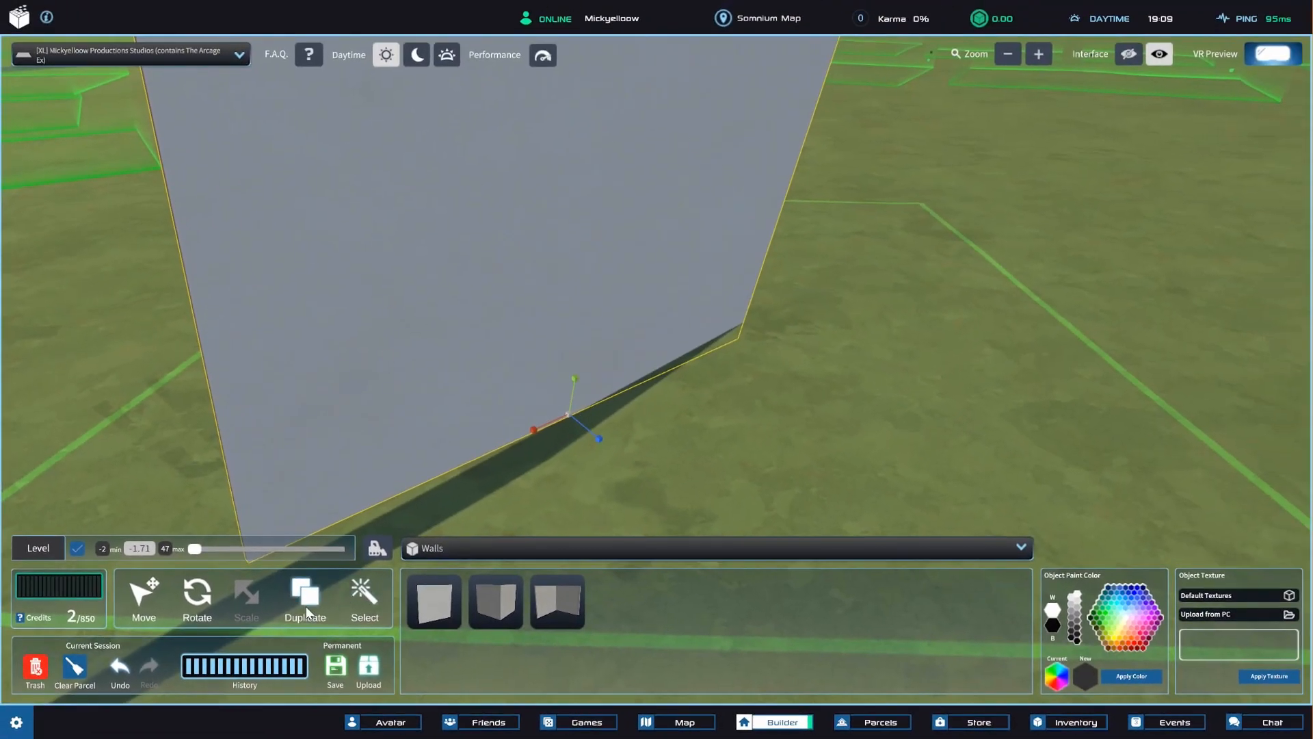
Duplicate the enlarged wall and place the copy on the grass beside the original, overlapping it slightly in view.
{"action": "left_click", "coordinate": [306, 603]}
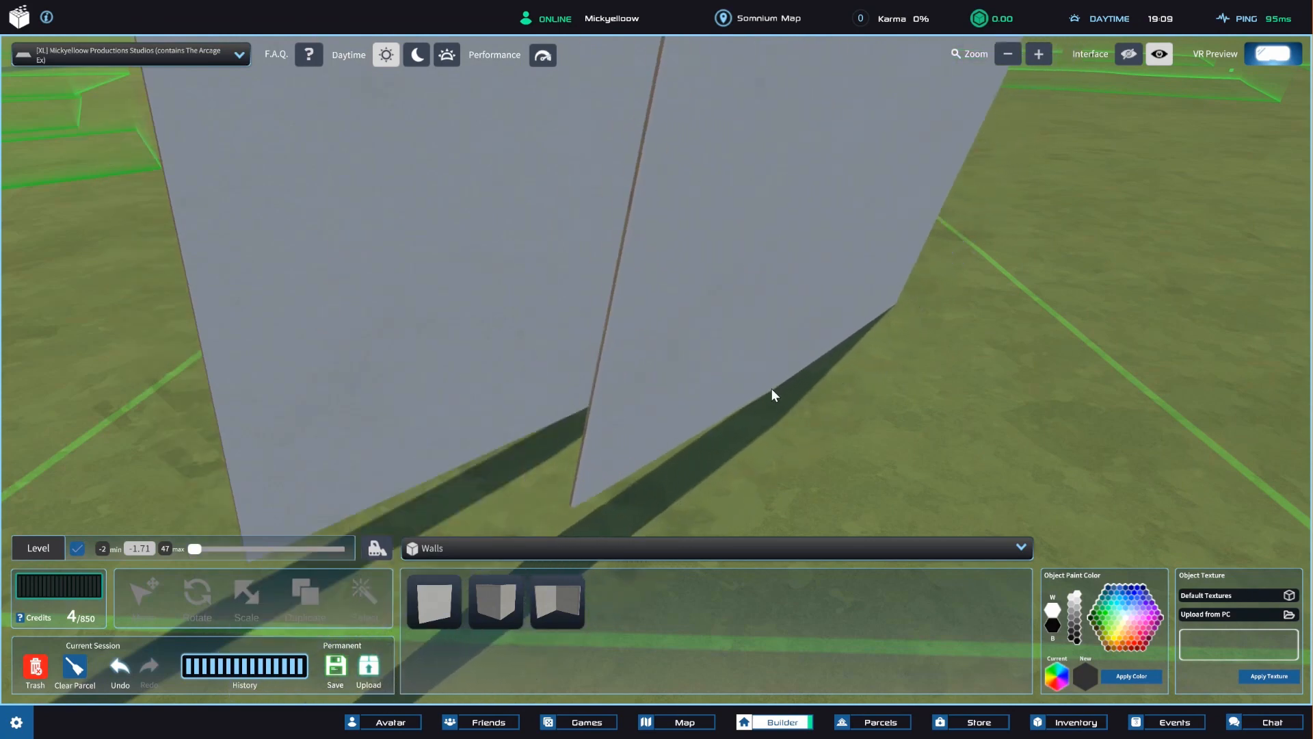
{"action": "left_click", "coordinate": [788, 370]}
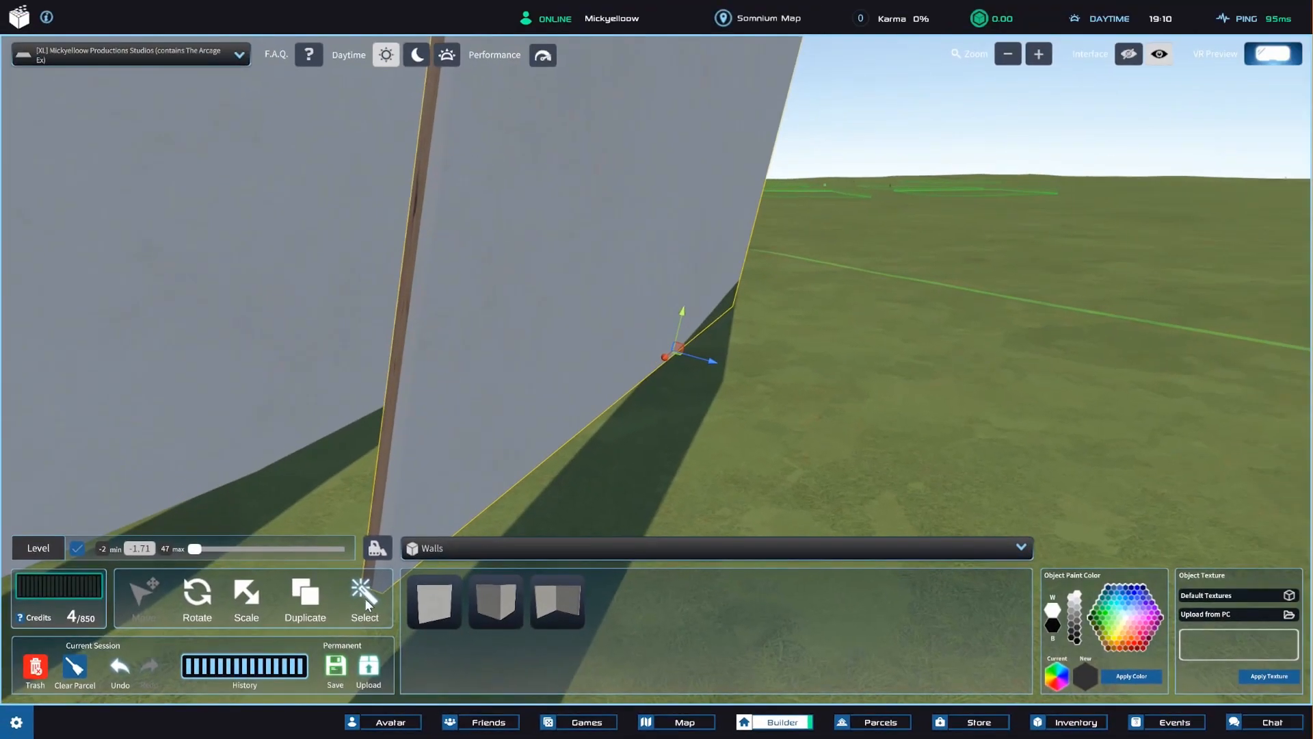
{"action": "key", "text": "a"}
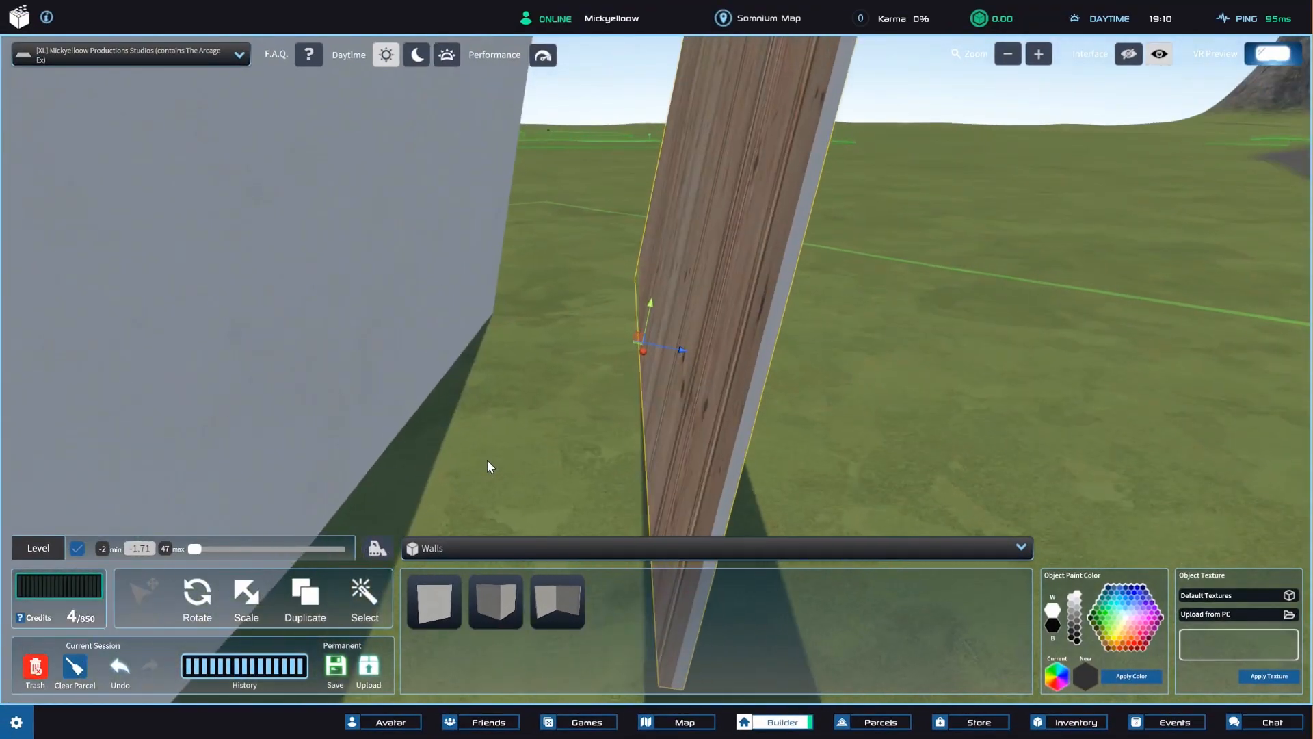
Paint the whole duplicated wall orange-red.
{"action": "mouse_move", "coordinate": [572, 408]}
{"action": "right_mouse_down"}
{"action": "mouse_move", "coordinate": [552, 383]}
{"action": "mouse_move", "coordinate": [586, 398]}
{"action": "right_mouse_up"}
{"action": "right_click_drag", "start_coordinate": [712, 257], "coordinate": [723, 214]}
{"action": "right_click_drag", "start_coordinate": [737, 281], "coordinate": [610, 294]}
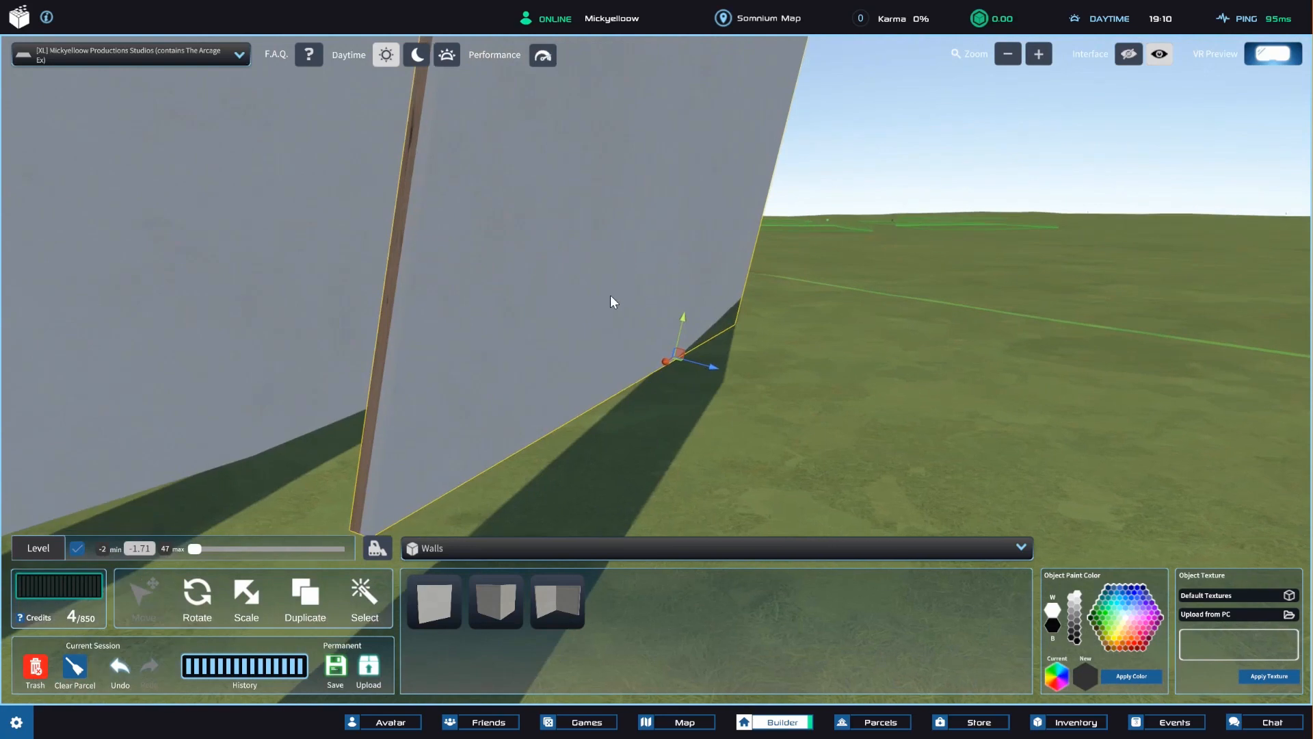
{"action": "left_click", "coordinate": [1130, 676]}
{"action": "mouse_move", "coordinate": [840, 500]}
{"action": "right_mouse_down"}
{"action": "mouse_move", "coordinate": [712, 455]}
{"action": "mouse_move", "coordinate": [727, 458]}
{"action": "mouse_move", "coordinate": [781, 378]}
{"action": "mouse_move", "coordinate": [727, 357]}
{"action": "mouse_move", "coordinate": [798, 366]}
{"action": "mouse_move", "coordinate": [724, 375]}
{"action": "right_mouse_up"}
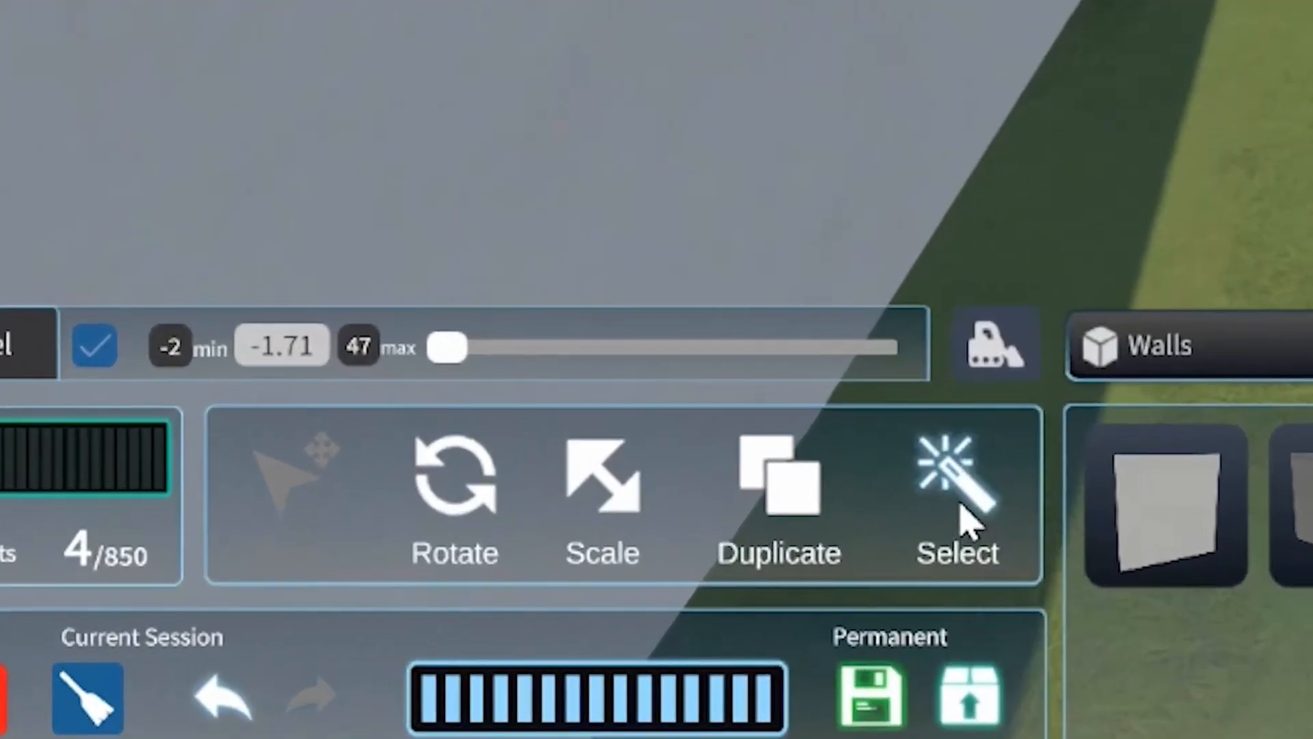
Select only the wood-grain face of the orange-red wall, paint it blue, check the other side, and release the face selection.
{"action": "left_click", "coordinate": [392, 602]}
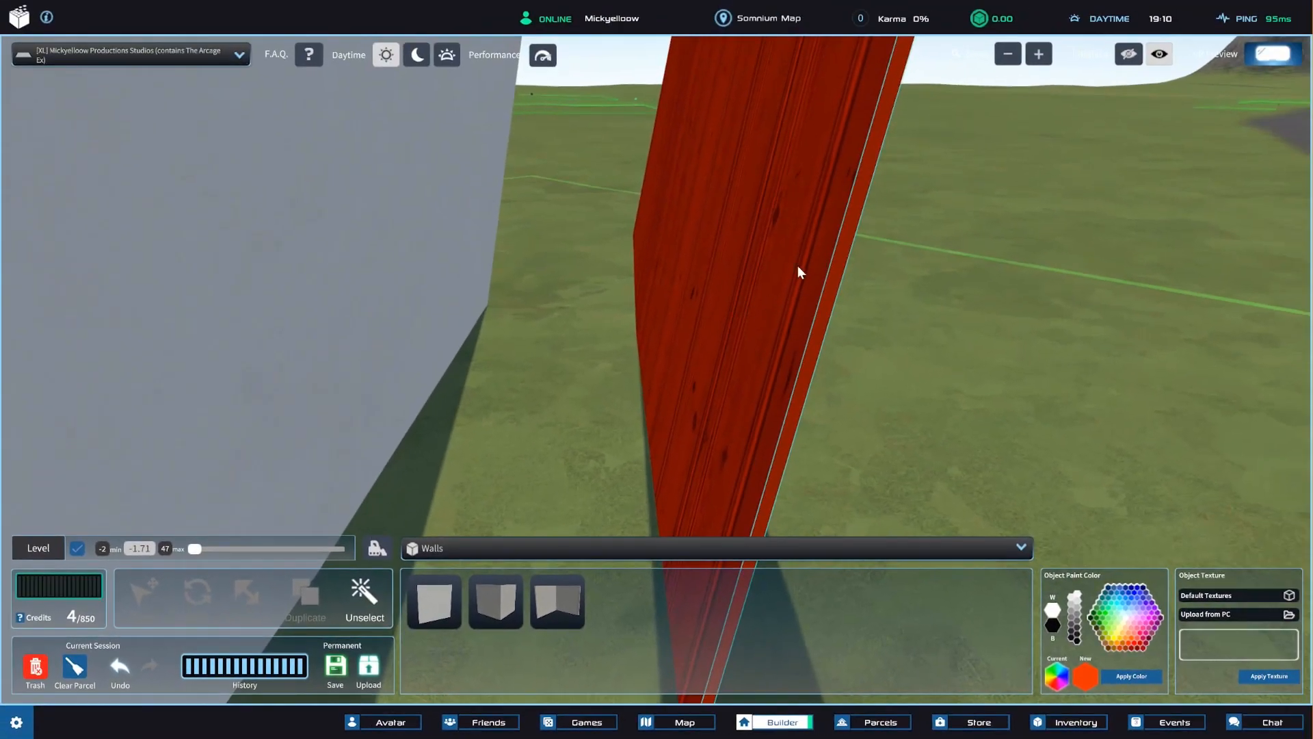
{"action": "left_click", "coordinate": [772, 146]}
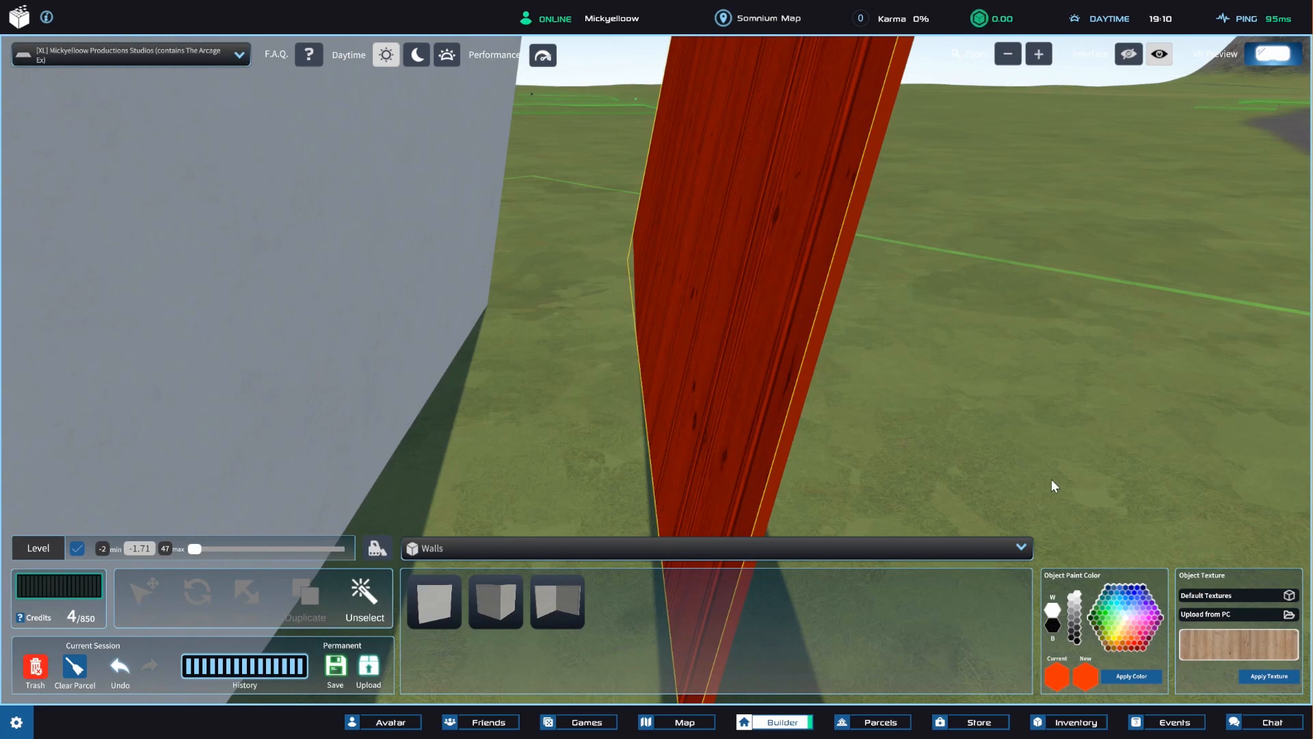
{"action": "left_click", "coordinate": [1139, 676]}
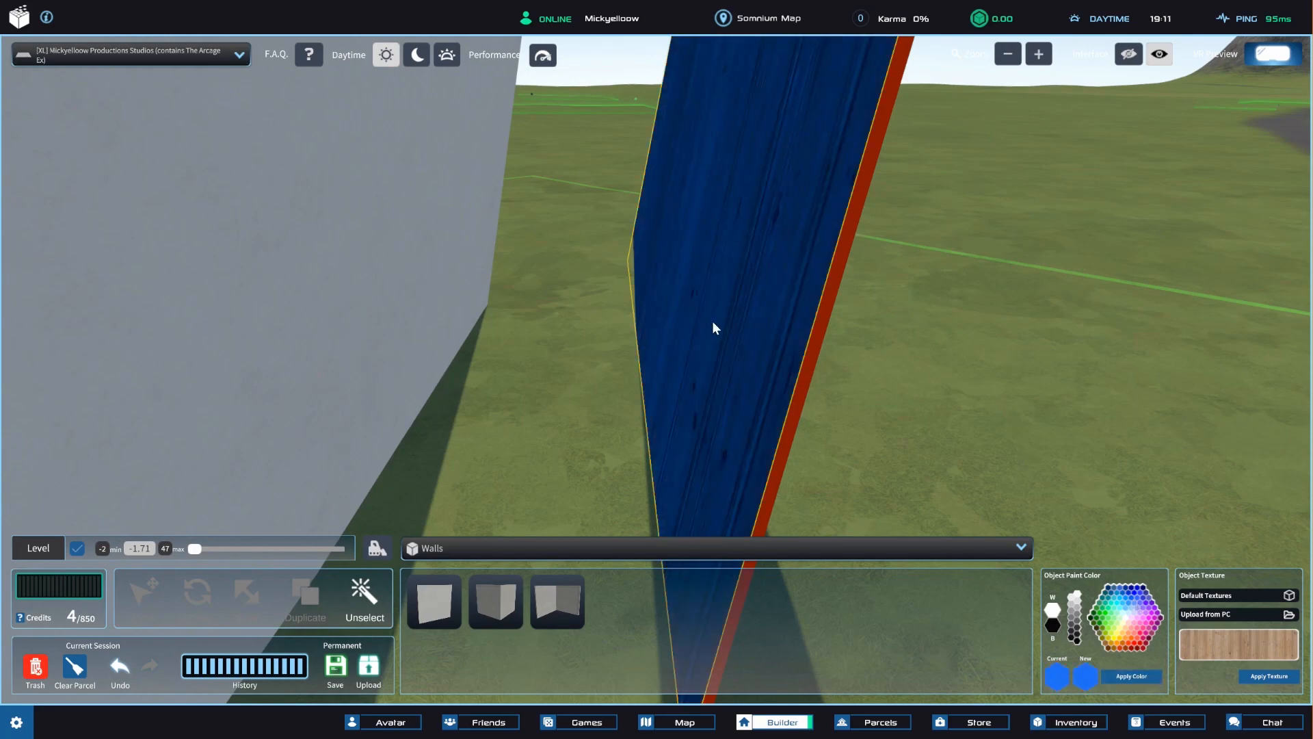
{"action": "right_click_drag", "start_coordinate": [923, 203], "coordinate": [800, 160]}
{"action": "right_click_drag", "start_coordinate": [878, 193], "coordinate": [862, 216]}
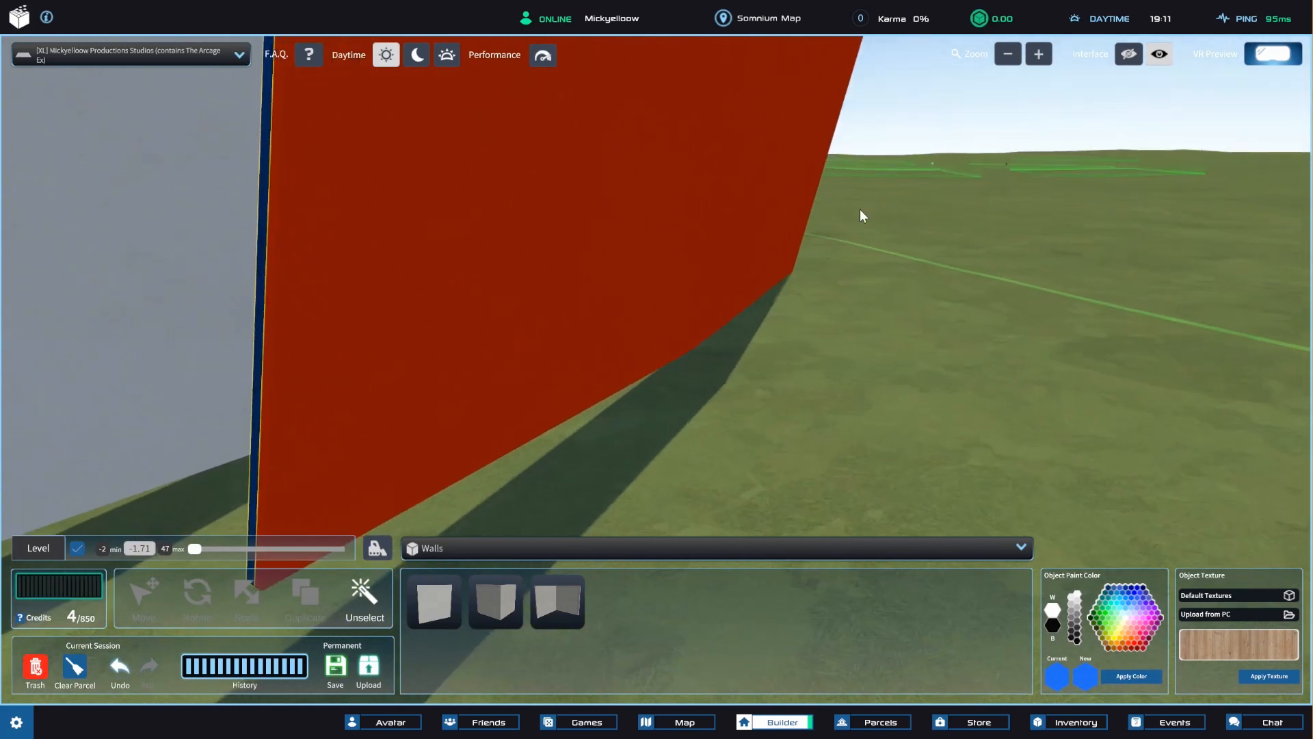
{"action": "scroll", "coordinate": [452, 301], "scroll_direction": "down", "scroll_amount": 3}
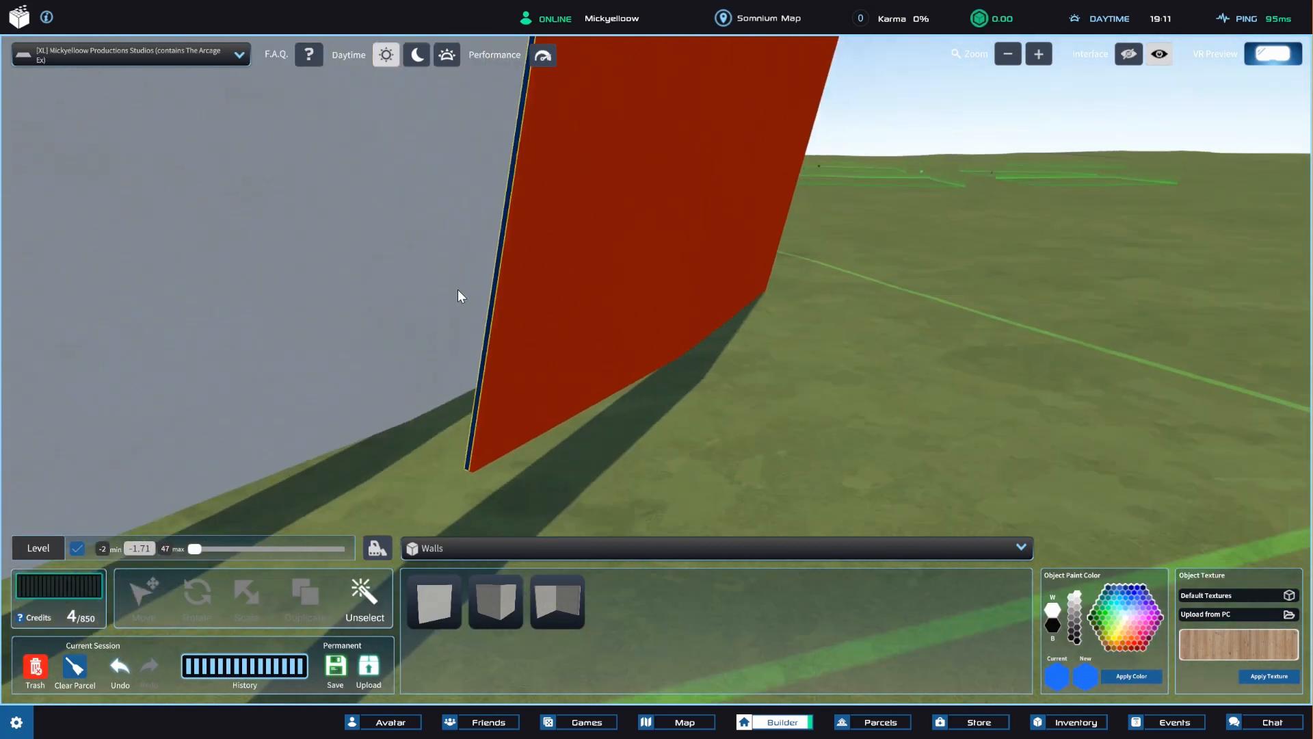
{"action": "left_click", "coordinate": [496, 370]}
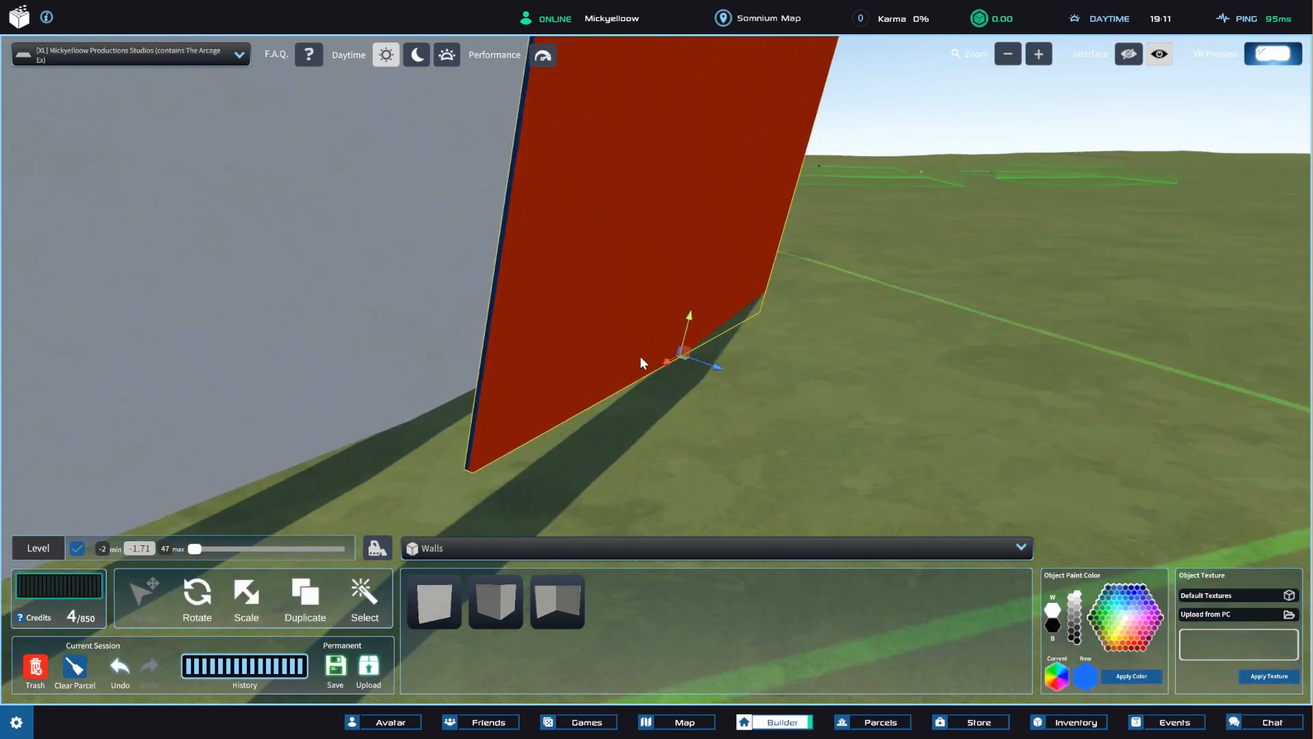
Select the wood-grain face of the duplicated wall on its own again and paint it teal green.
{"action": "right_click_drag", "start_coordinate": [701, 273], "coordinate": [770, 269]}
{"action": "middle_click_drag", "start_coordinate": [770, 268], "coordinate": [752, 240]}
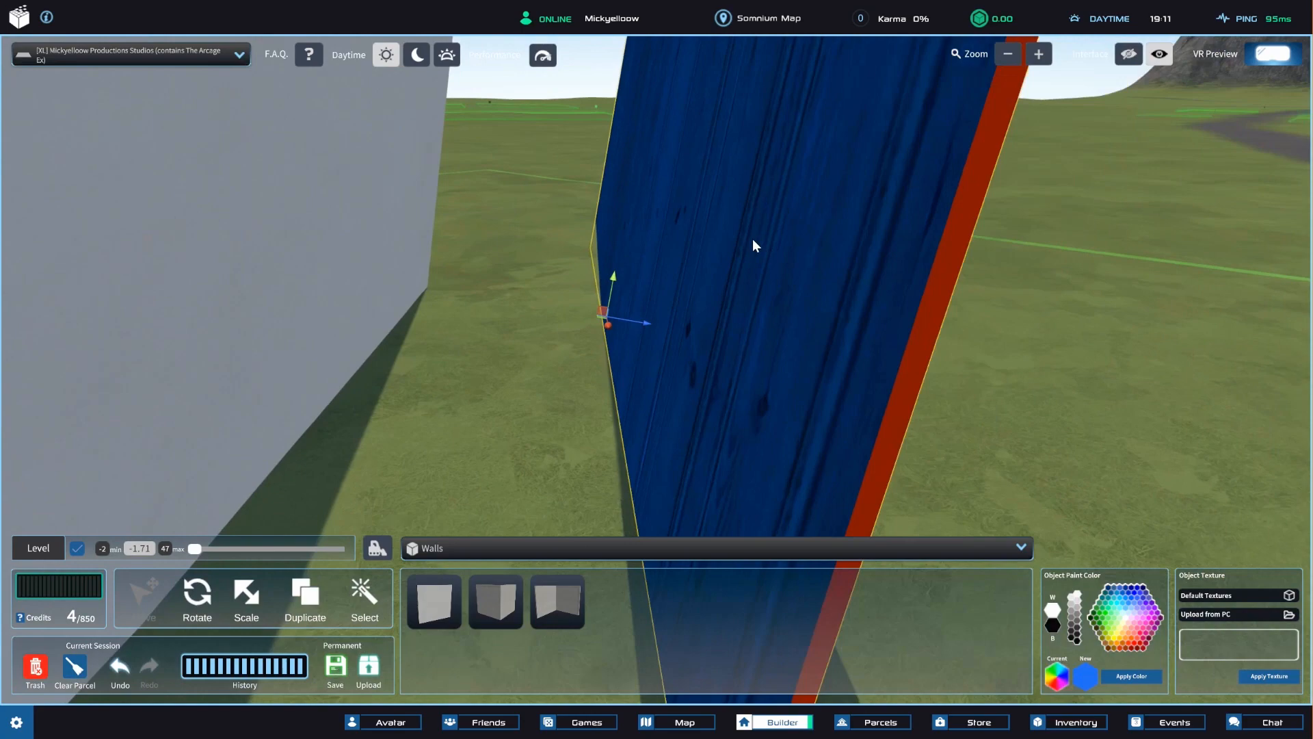
{"action": "left_click", "coordinate": [371, 580]}
{"action": "left_click", "coordinate": [655, 397]}
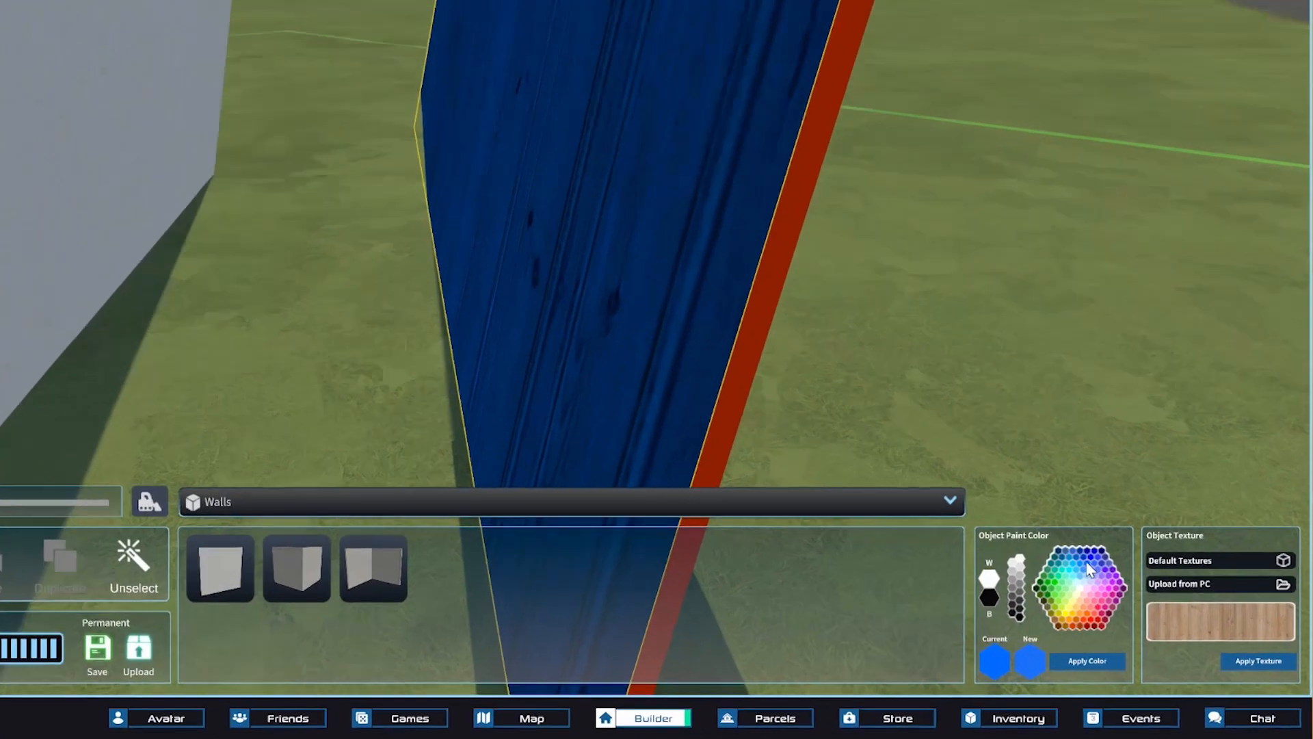
{"action": "left_click", "coordinate": [1076, 631]}
{"action": "left_click", "coordinate": [1123, 633]}
{"action": "left_click", "coordinate": [1144, 624]}
{"action": "left_click", "coordinate": [658, 357]}
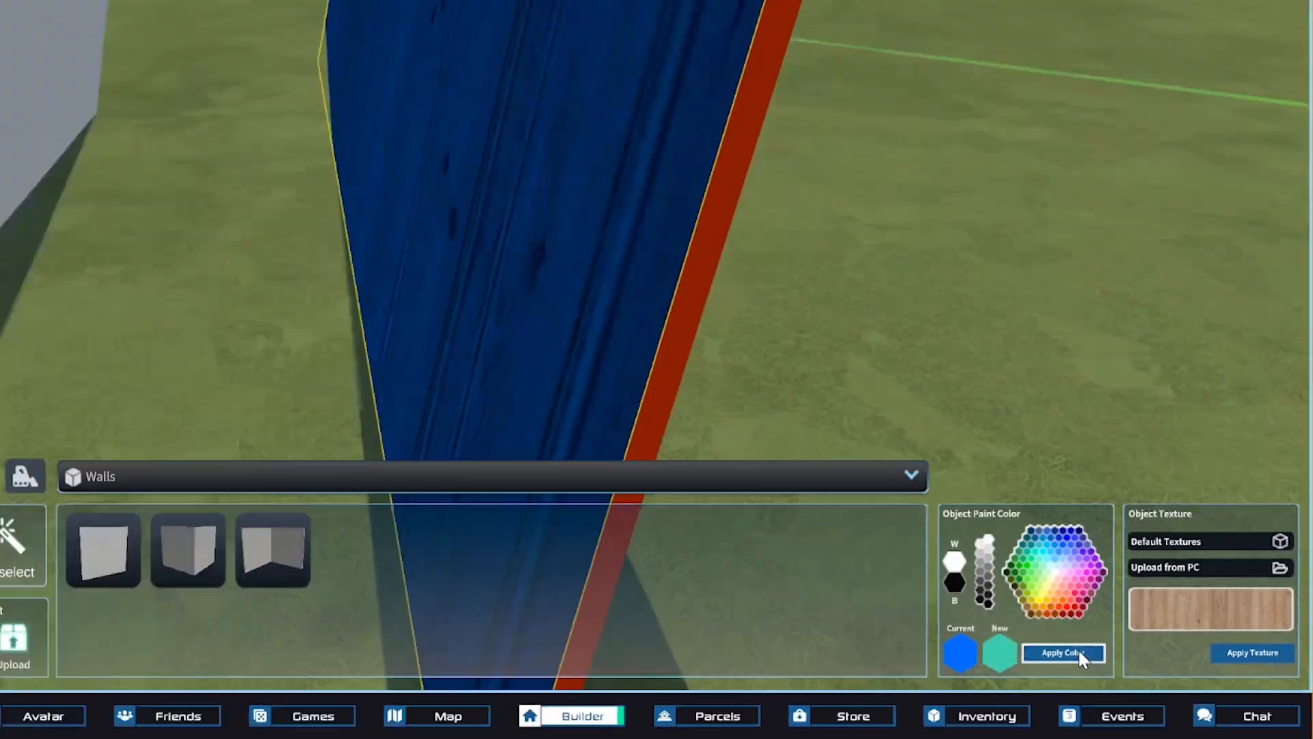
{"action": "left_click", "coordinate": [804, 547]}
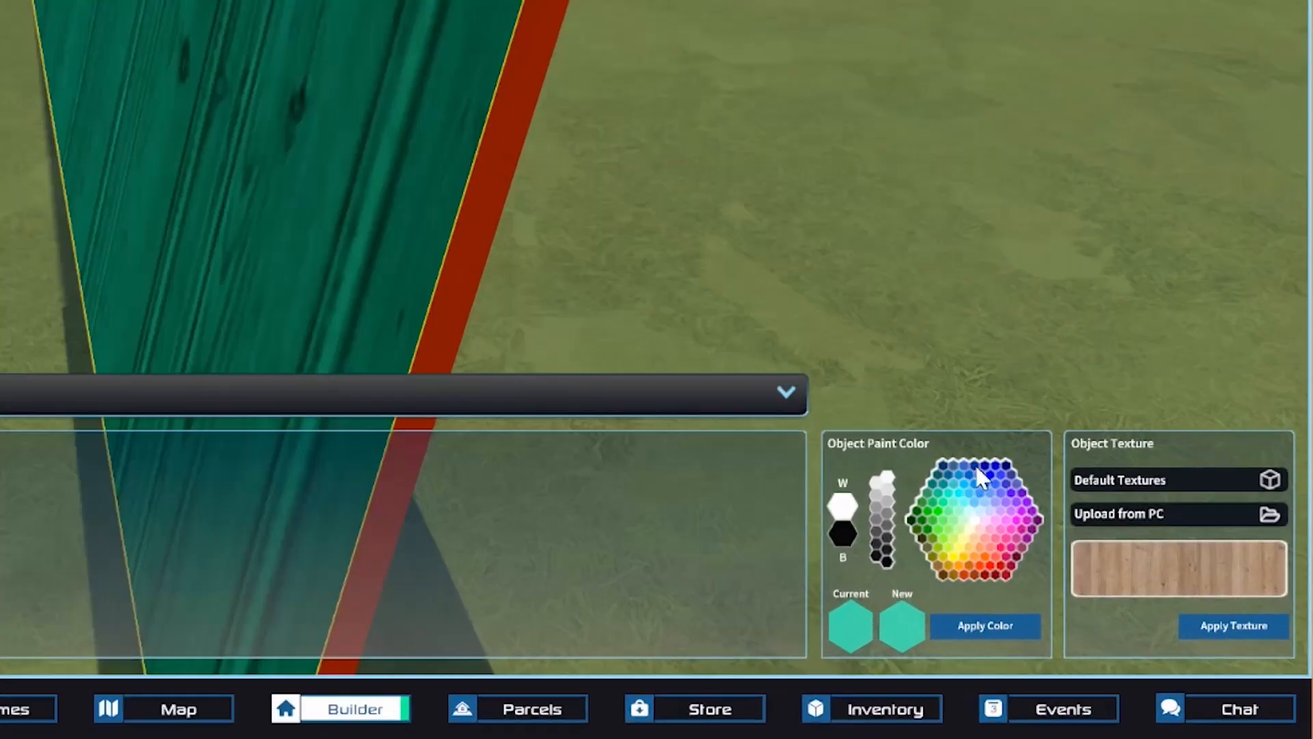
Sample several paint colors such as green, red, white and black, ending on dark grey, without applying any of them.
{"action": "left_click", "coordinate": [1120, 628]}
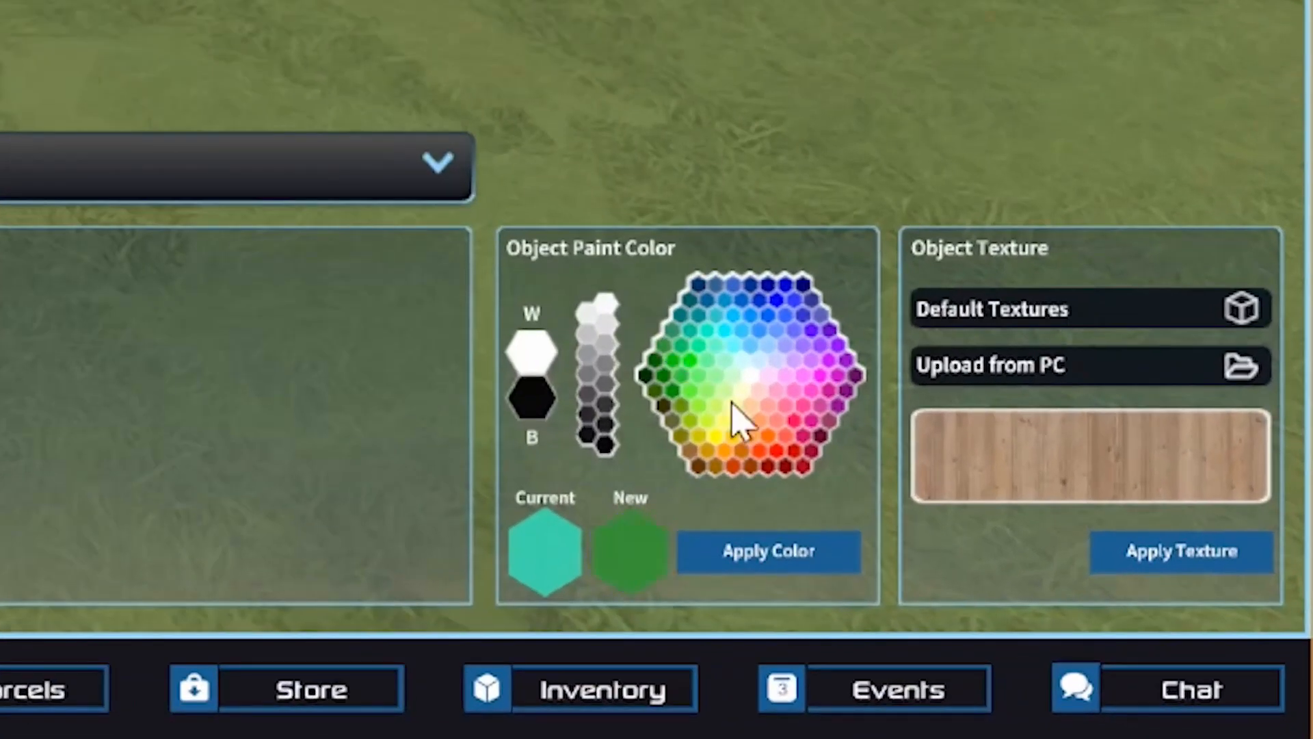
{"action": "left_click", "coordinate": [772, 442]}
{"action": "left_click", "coordinate": [797, 305]}
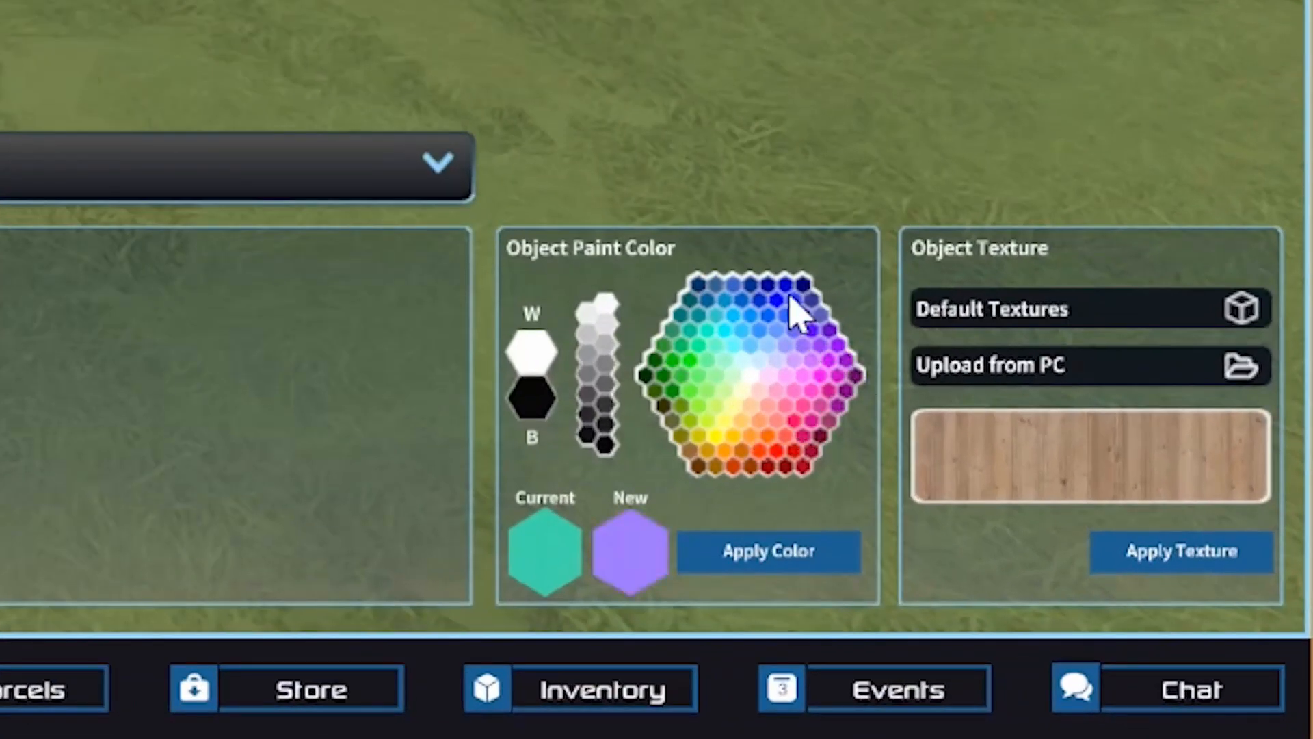
{"action": "left_click", "coordinate": [708, 335]}
{"action": "left_click", "coordinate": [788, 460]}
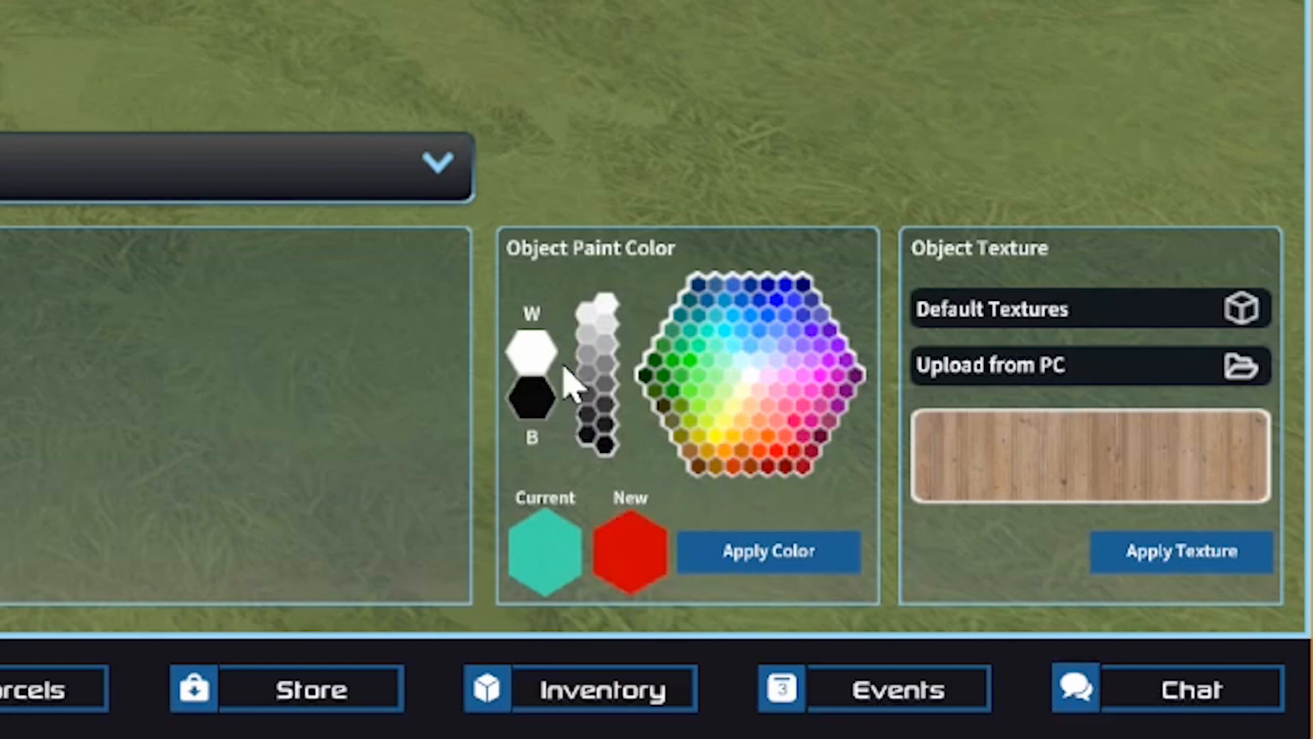
{"action": "left_click", "coordinate": [535, 351]}
{"action": "left_click", "coordinate": [541, 410]}
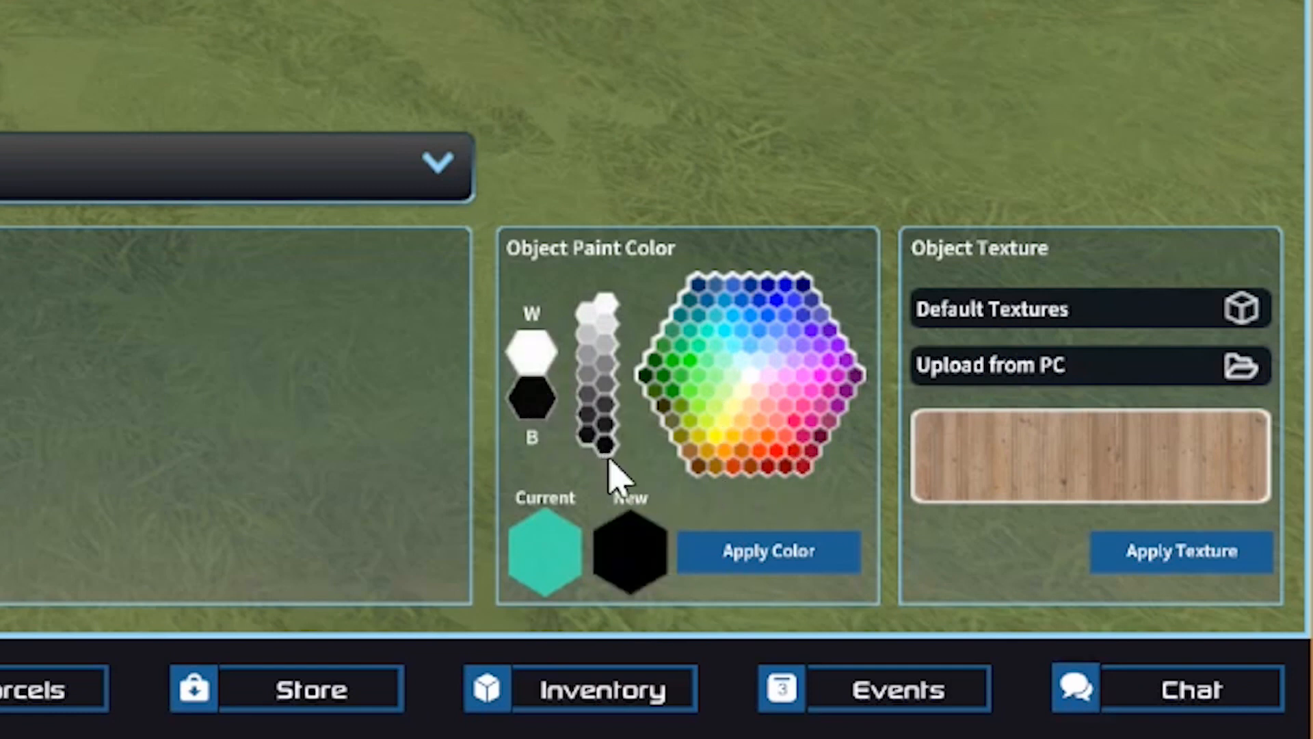
{"action": "left_click", "coordinate": [606, 306]}
{"action": "left_click", "coordinate": [609, 431]}
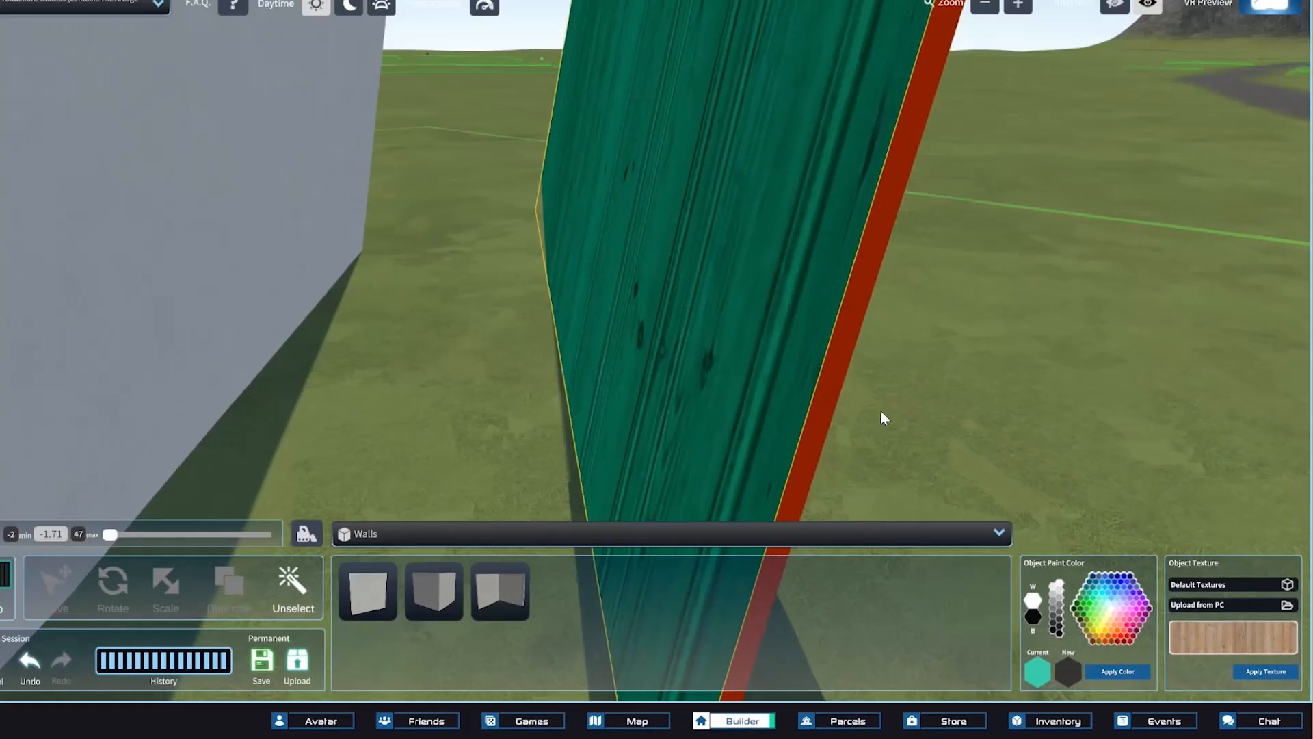
Browse the default textures and apply a stacked-stone texture to the teal wall face.
{"action": "scroll", "coordinate": [856, 384], "scroll_direction": "down", "scroll_amount": 3}
{"action": "right_click_drag", "start_coordinate": [856, 384], "coordinate": [880, 343]}
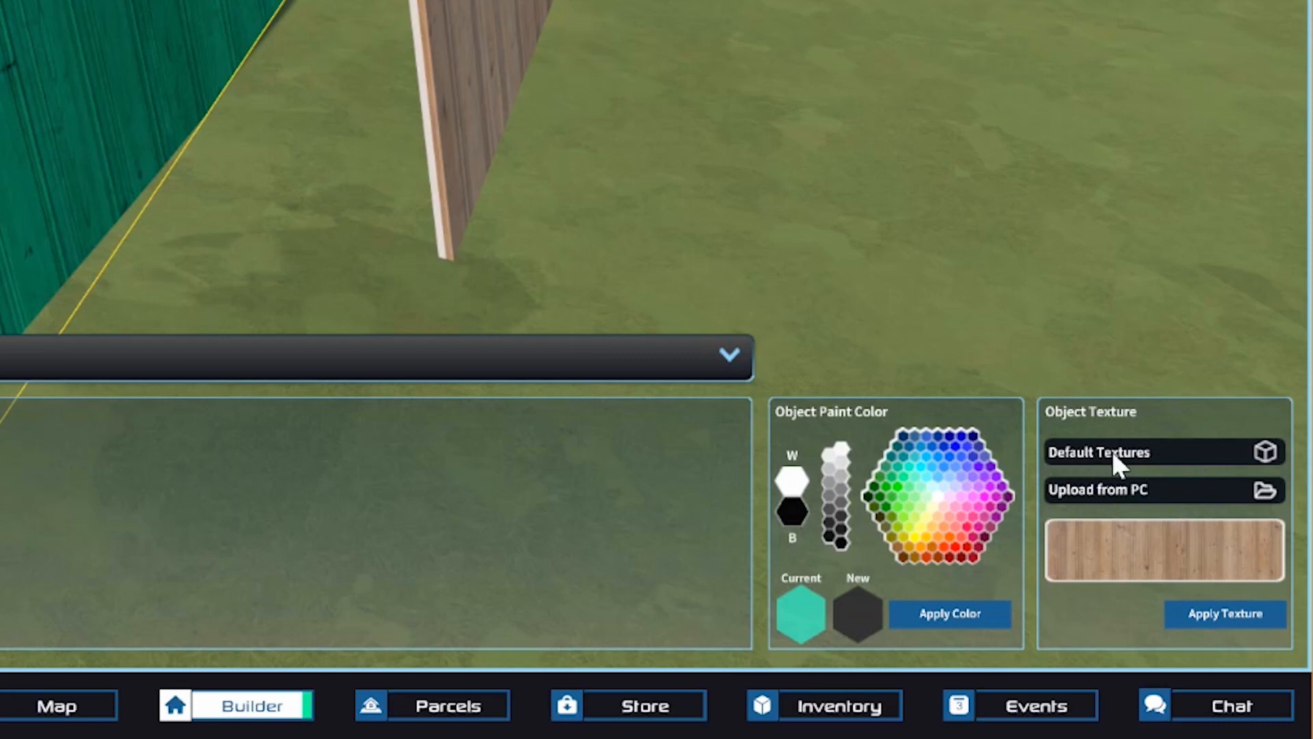
{"action": "left_click", "coordinate": [1184, 462]}
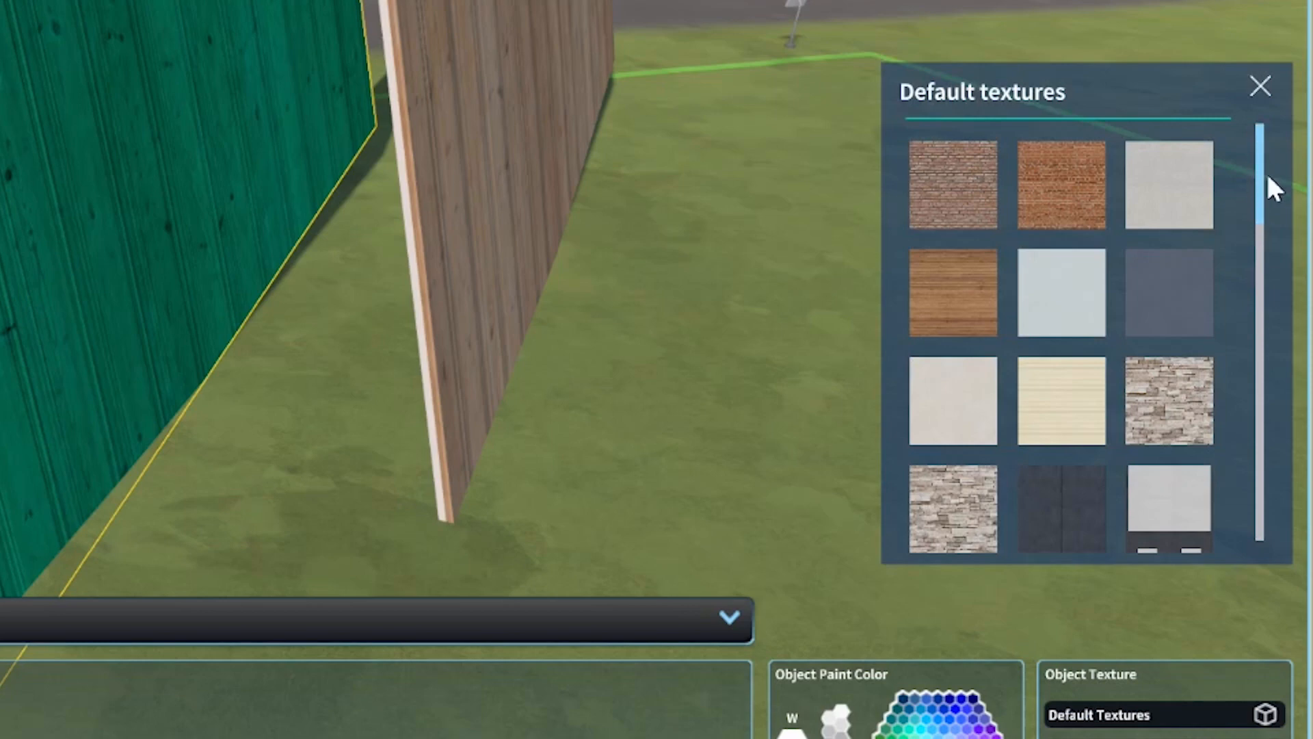
{"action": "left_click_drag", "start_coordinate": [1268, 177], "coordinate": [1240, 201]}
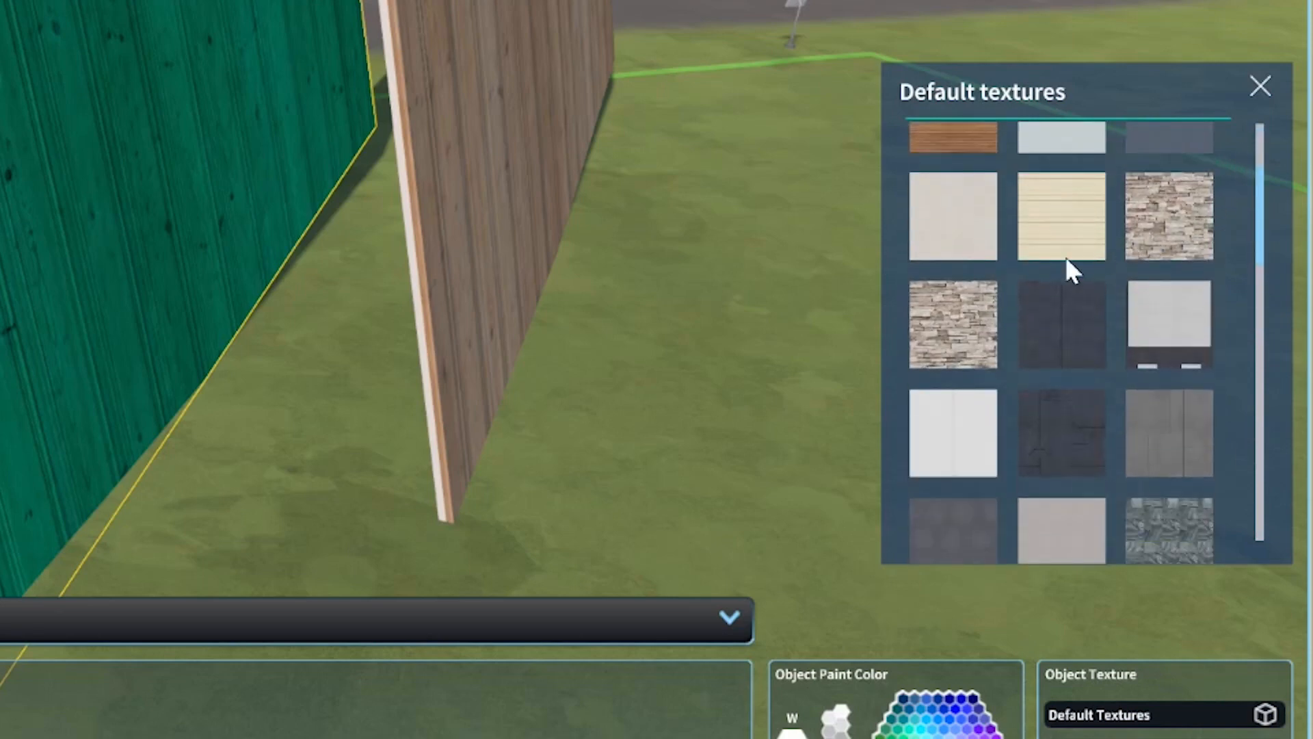
{"action": "left_click", "coordinate": [964, 322]}
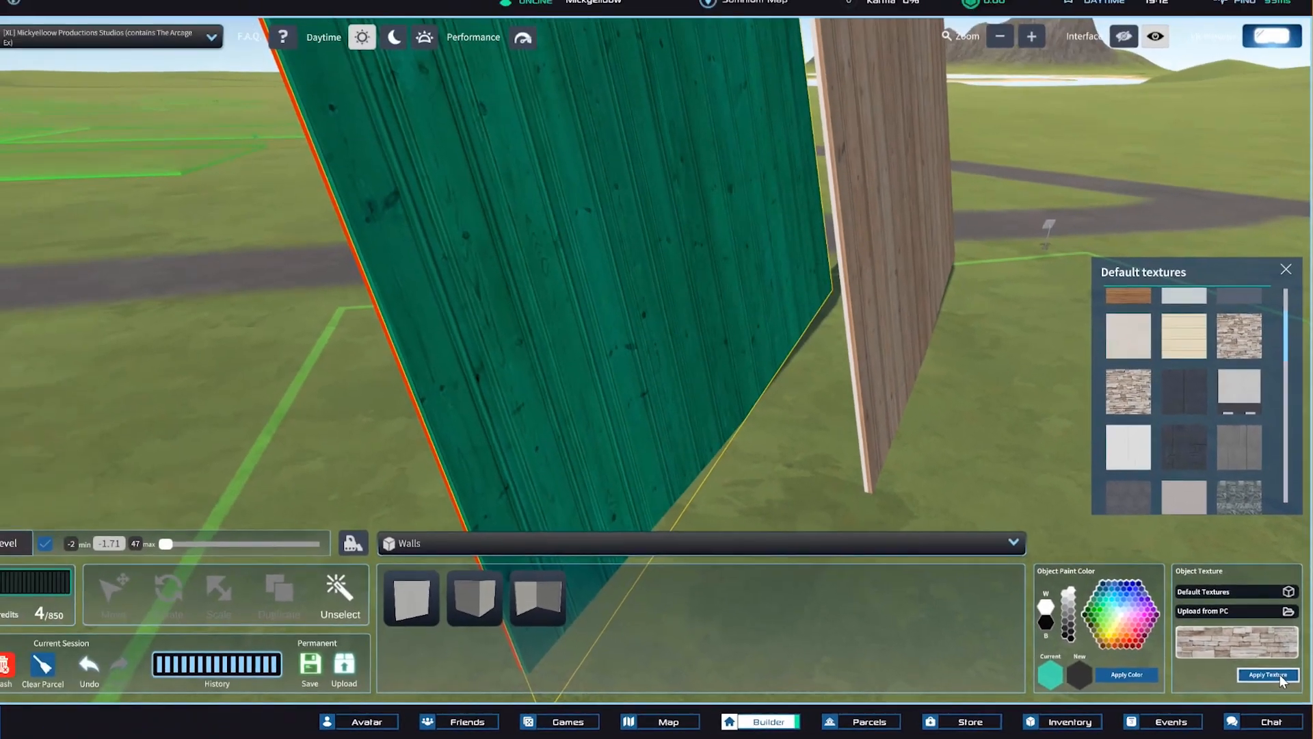
{"action": "left_click", "coordinate": [1251, 624]}
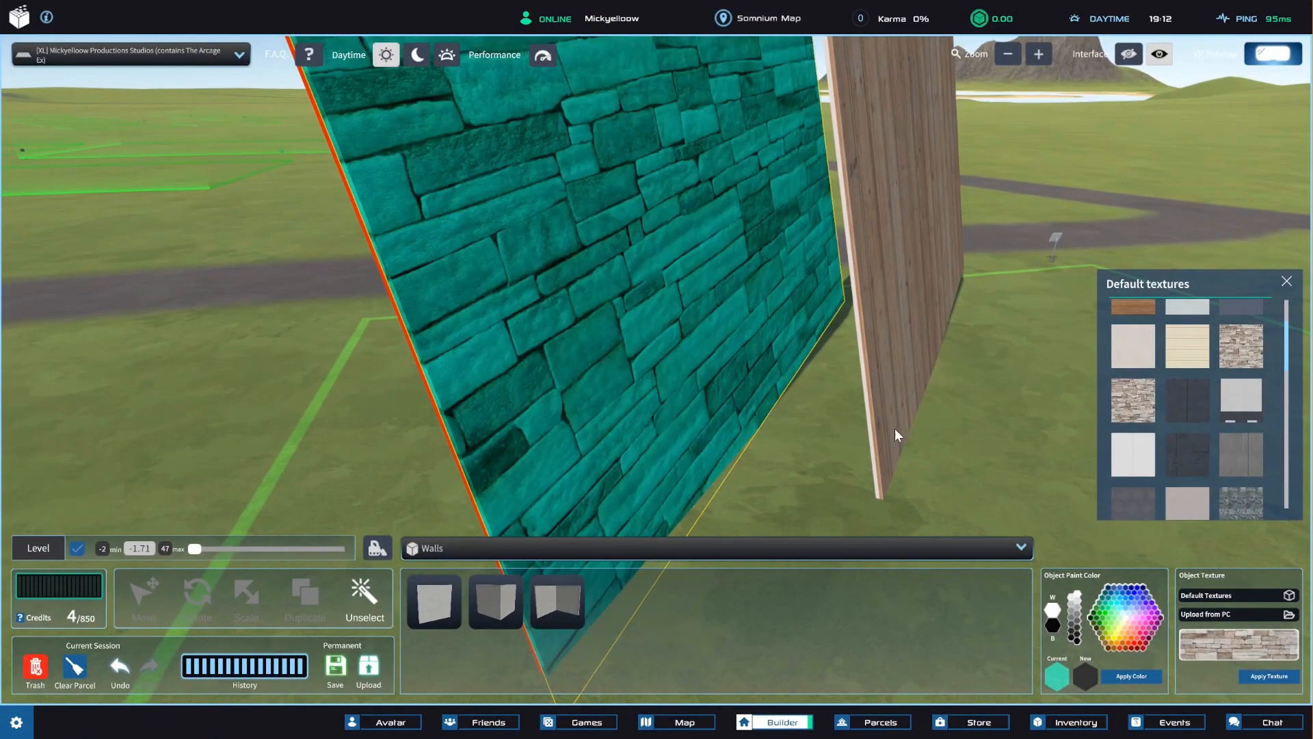
Replace the face's texture with the dark riveted panel from the default textures.
{"action": "scroll", "coordinate": [895, 428], "scroll_direction": "down", "scroll_amount": 3}
{"action": "right_click_drag", "start_coordinate": [645, 301], "coordinate": [1204, 454]}
{"action": "left_click", "coordinate": [1204, 454]}
{"action": "left_click", "coordinate": [1267, 678]}
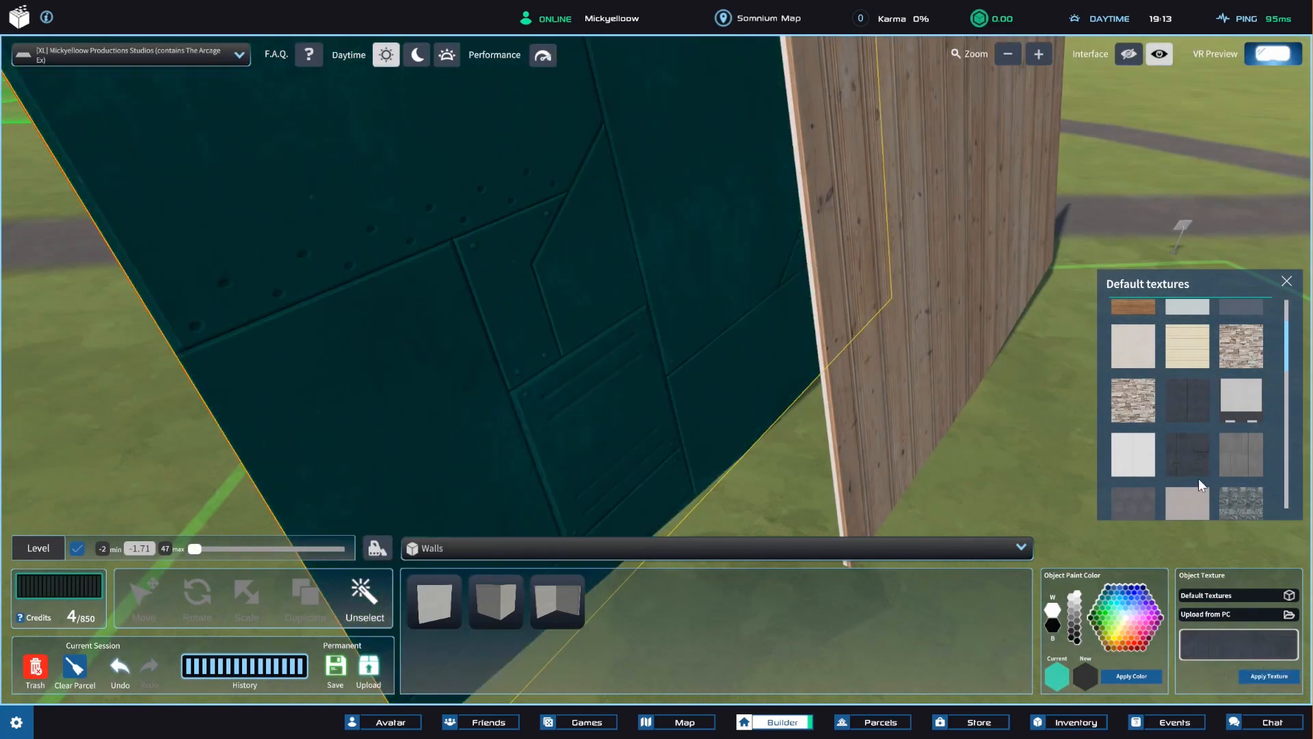
Apply the grey swirled marble tile from the default textures to the selected wall face.
{"action": "scroll", "coordinate": [1218, 451], "scroll_direction": "down", "scroll_amount": 2}
{"action": "left_click", "coordinate": [1245, 420]}
{"action": "left_click", "coordinate": [1281, 675]}
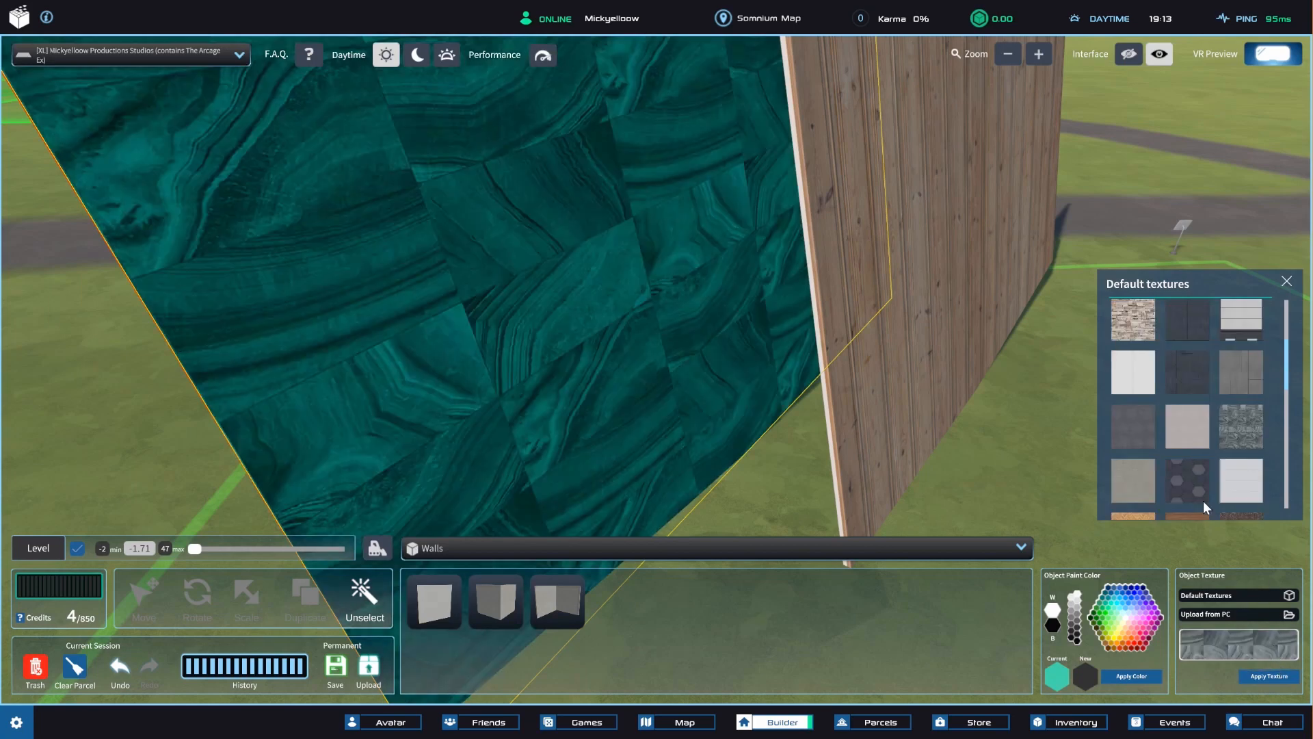
Apply the dark hexagonal tile from the default textures to the selected teal wall face.
{"action": "left_click", "coordinate": [1196, 484]}
{"action": "left_click", "coordinate": [1257, 668]}
{"action": "scroll", "coordinate": [1204, 453], "scroll_direction": "up", "scroll_amount": 2}
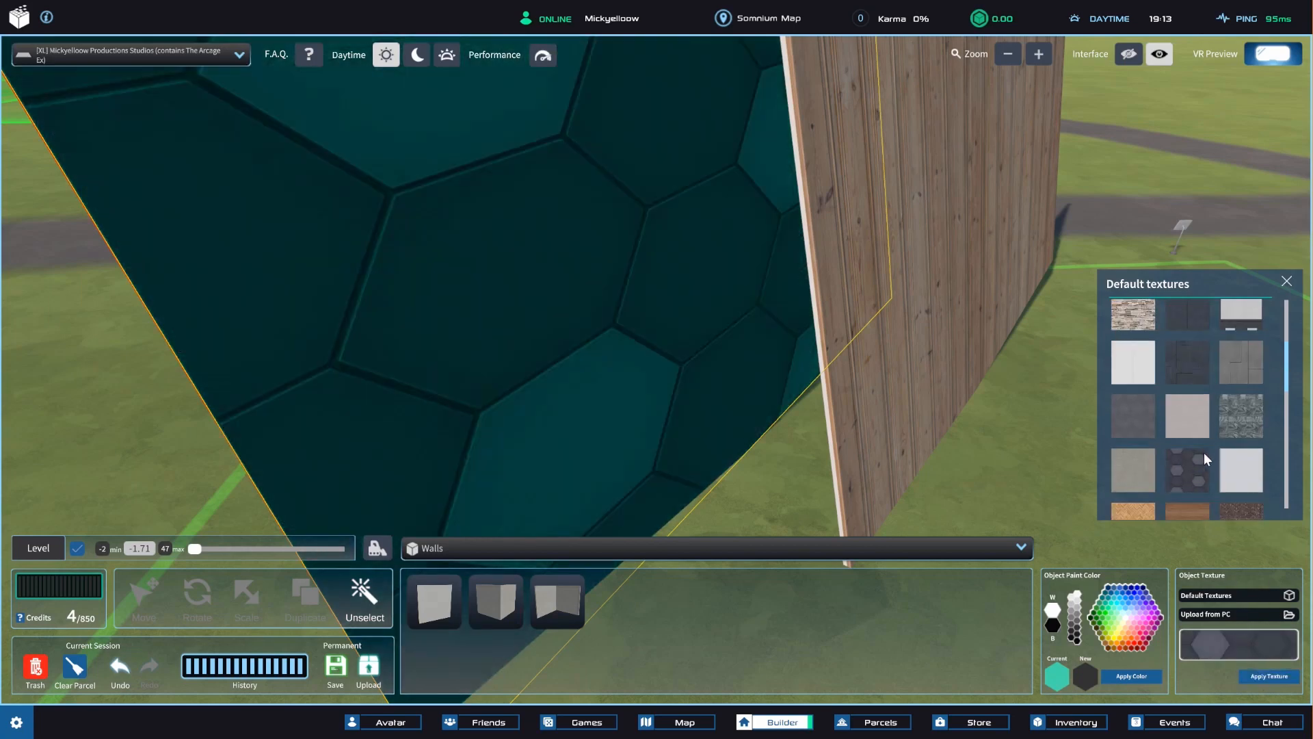
Replace the face's texture with the reddish-brown wood planks from the default textures.
{"action": "scroll", "coordinate": [1196, 393], "scroll_direction": "down", "scroll_amount": 4}
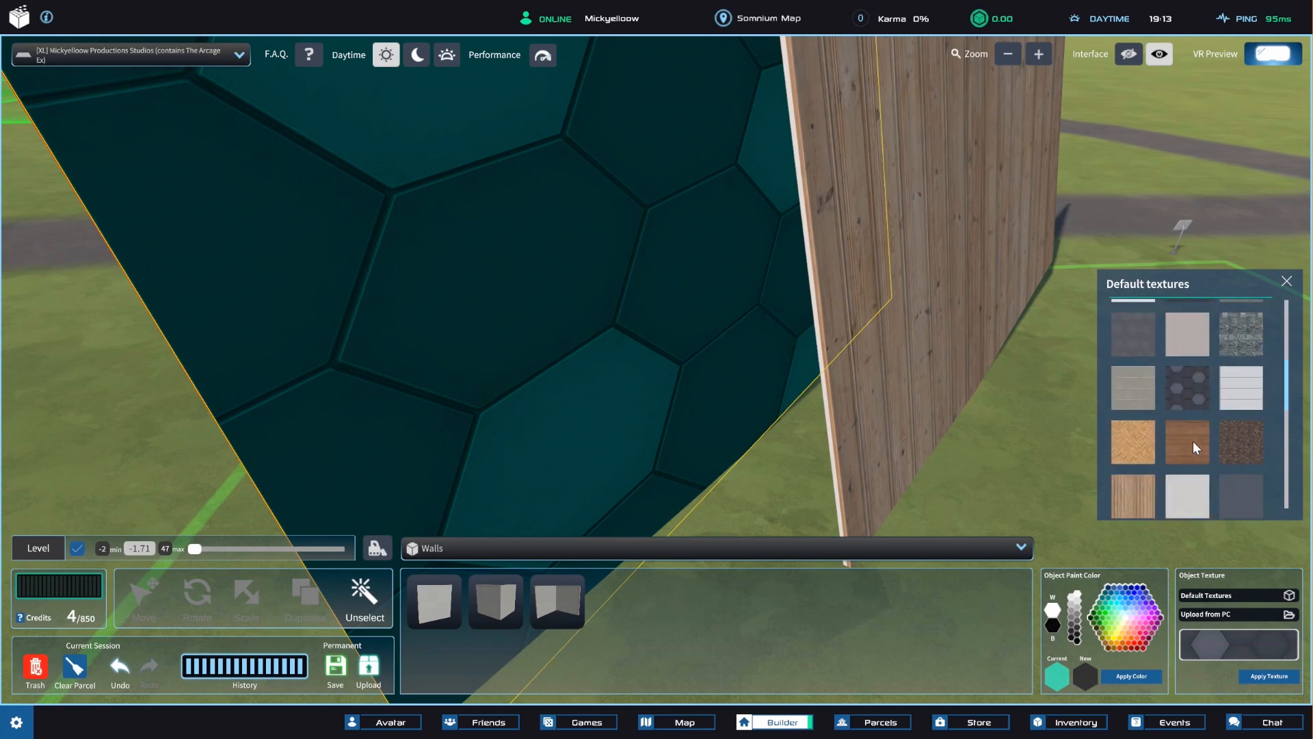
{"action": "left_click", "coordinate": [1193, 442]}
{"action": "left_click", "coordinate": [1271, 672]}
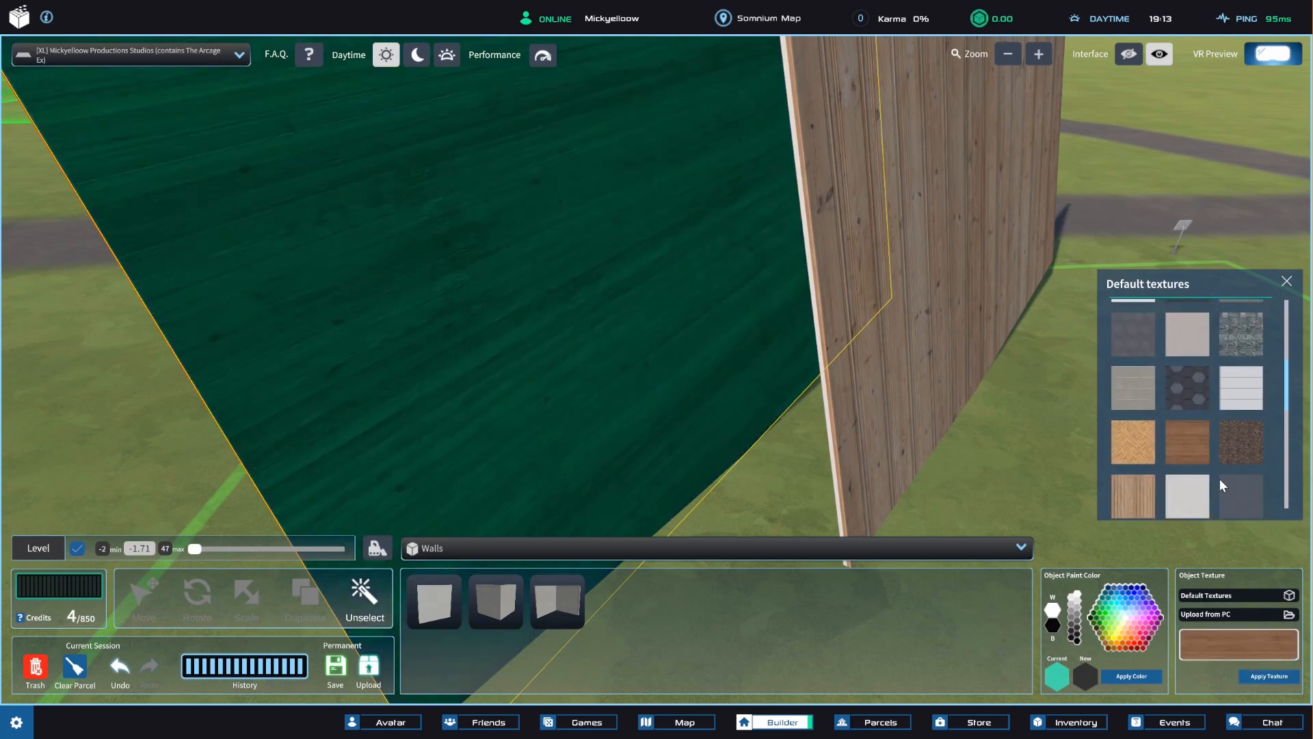
{"action": "scroll", "coordinate": [979, 433], "scroll_direction": "down", "scroll_amount": 4}
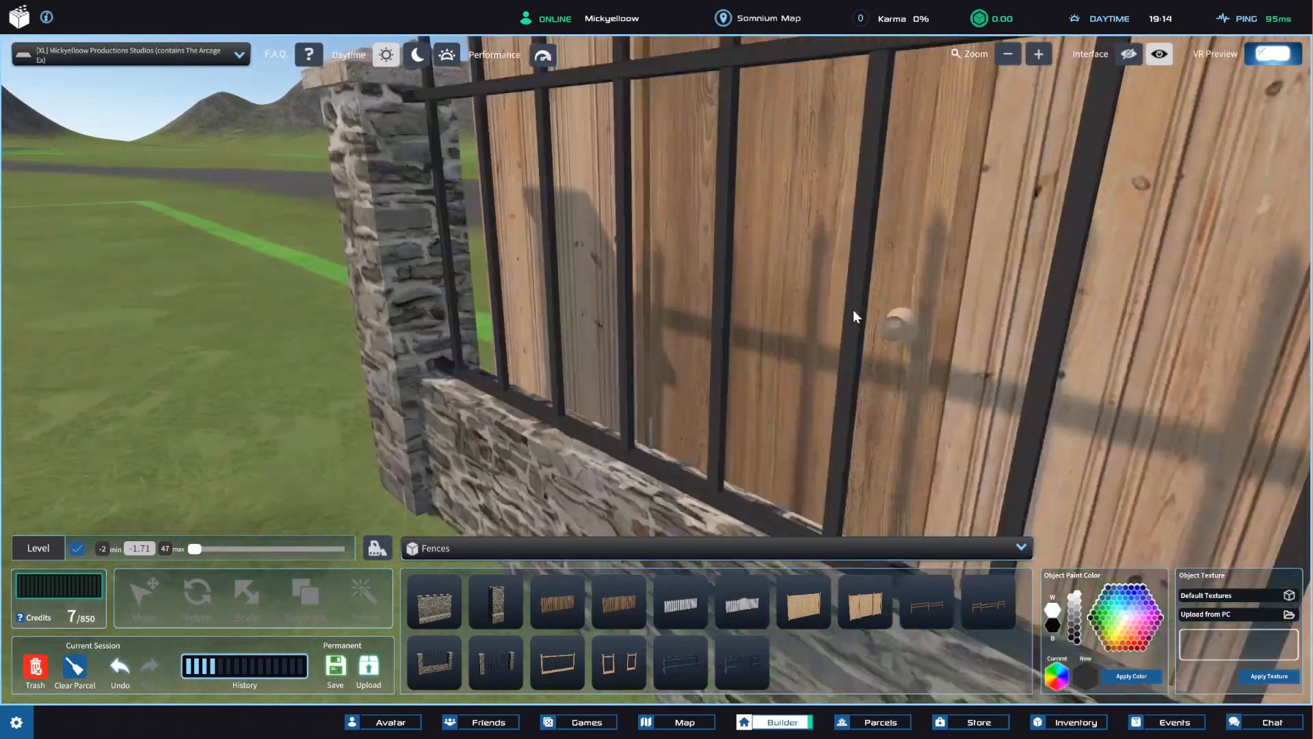
Delete the stone-and-iron fence in front of the wooden wall and restore it from the trash can.
{"action": "scroll", "coordinate": [854, 312], "scroll_direction": "down", "scroll_amount": 5}
{"action": "right_click_drag", "start_coordinate": [854, 312], "coordinate": [807, 351]}
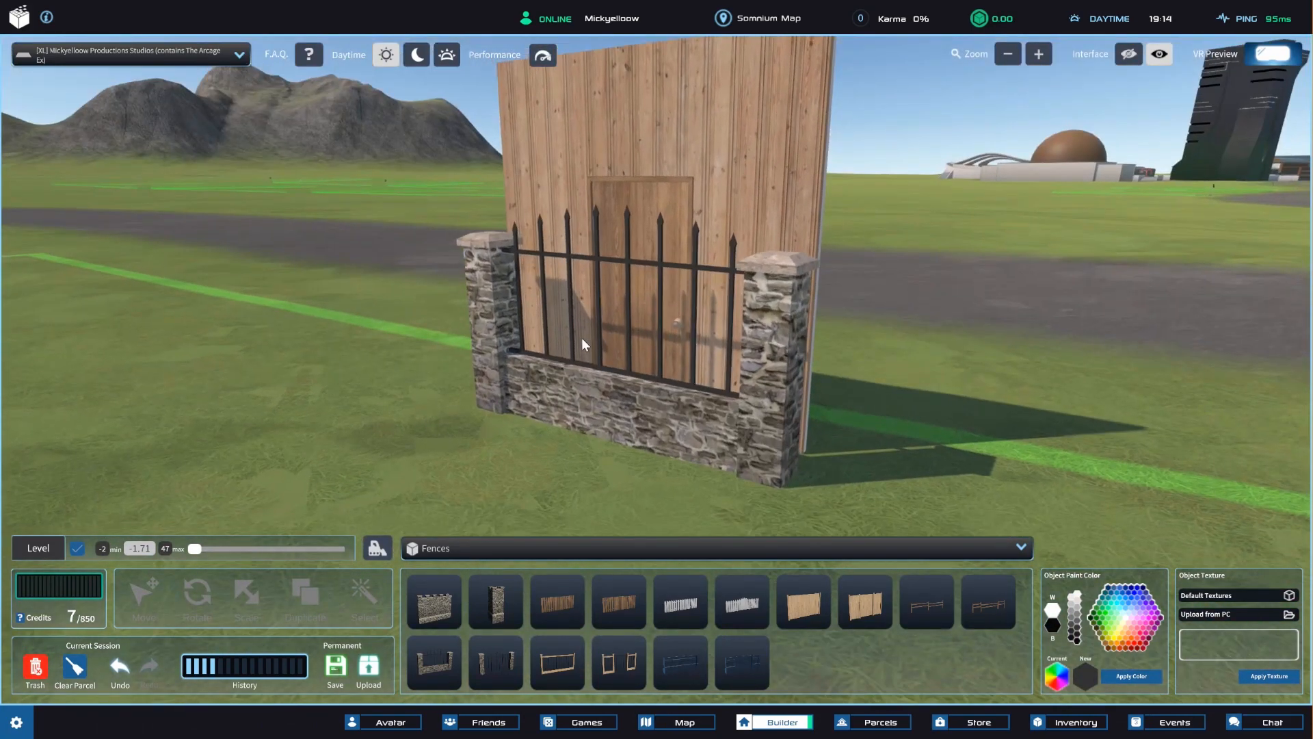
{"action": "left_click", "coordinate": [591, 402]}
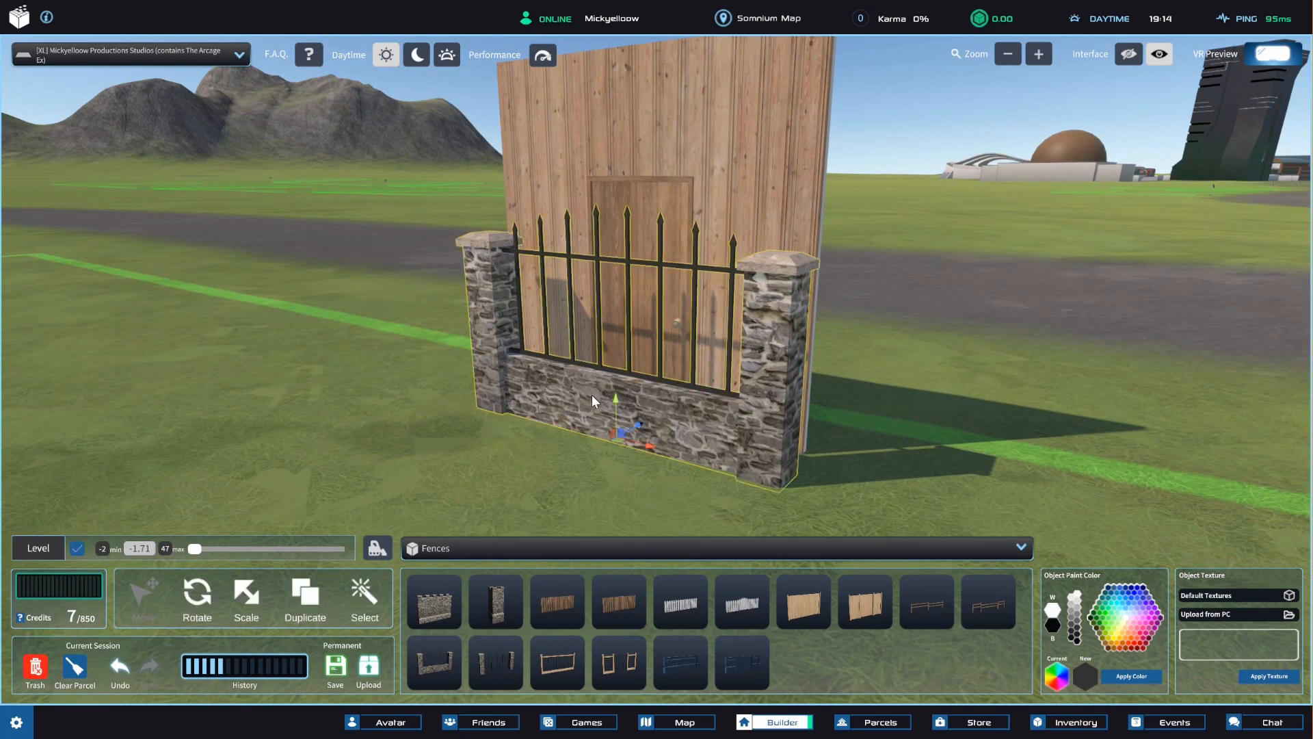
{"action": "key", "text": "Delete"}
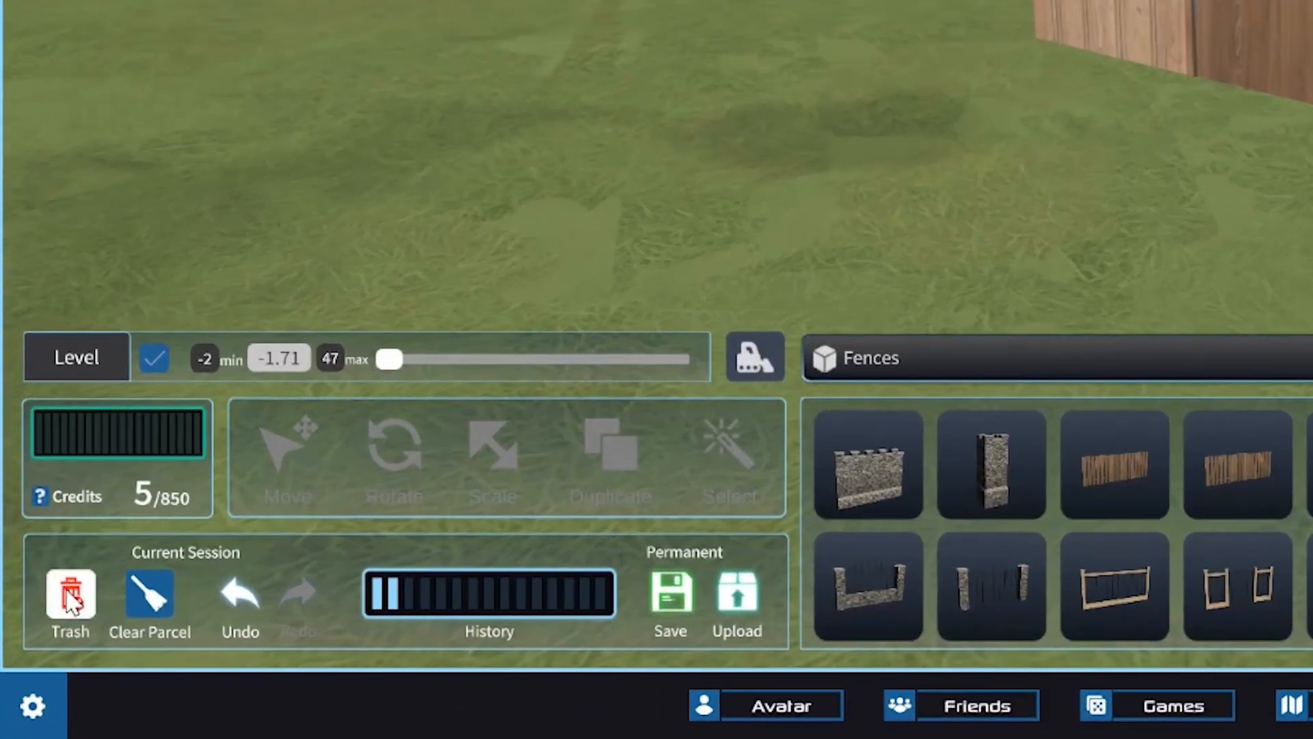
{"action": "left_click", "coordinate": [70, 593]}
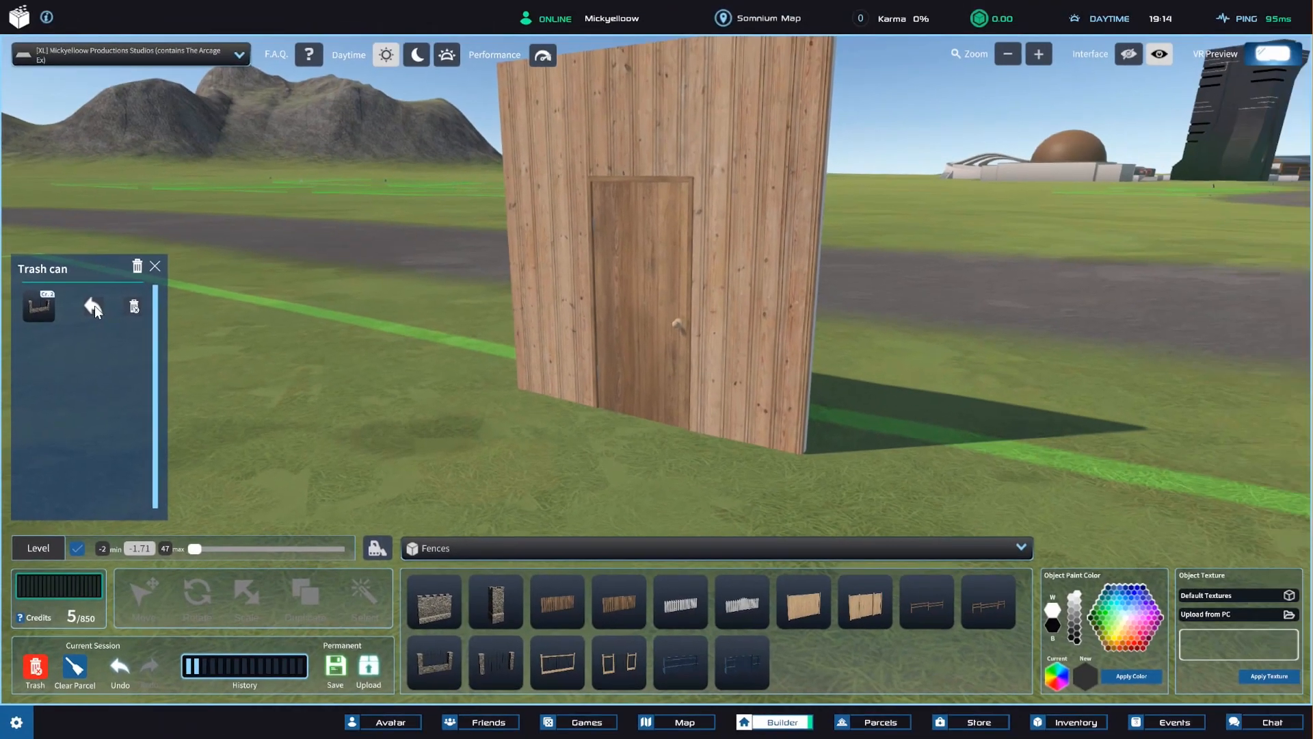
{"action": "left_click", "coordinate": [94, 308]}
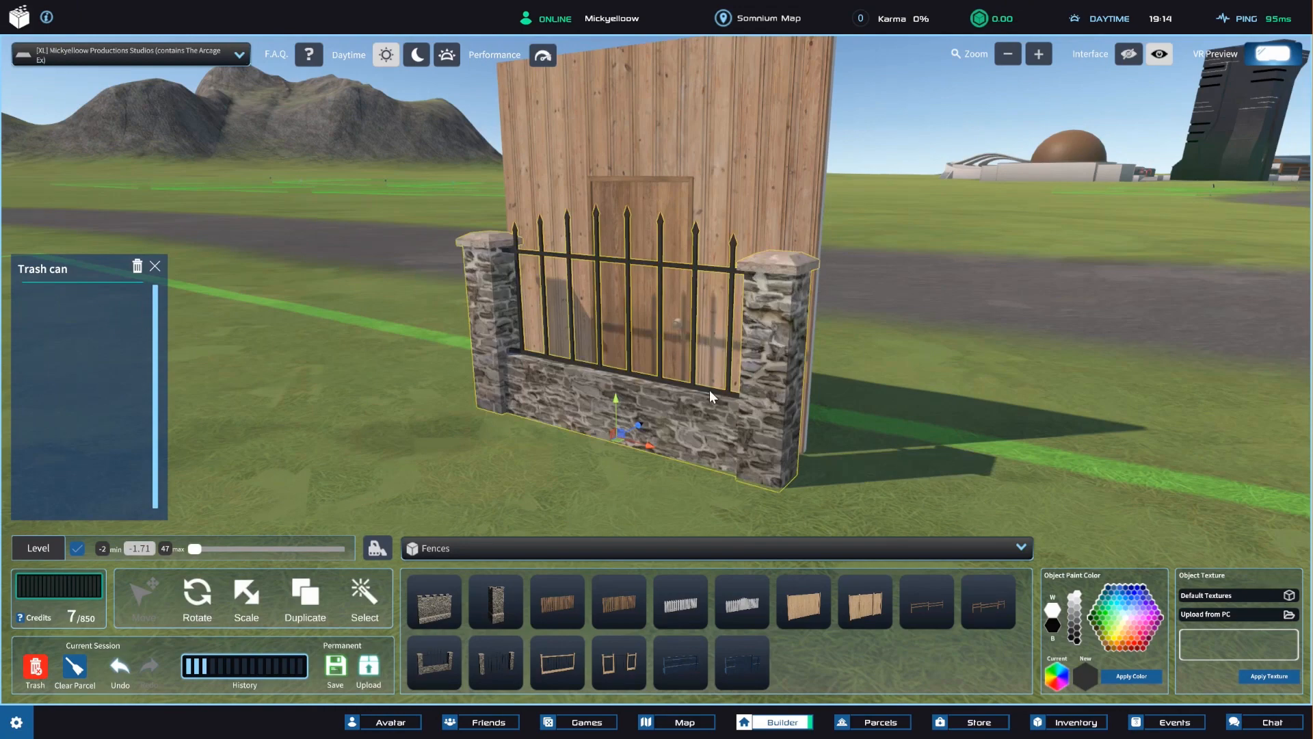
Delete the restored stone-and-iron fence again and permanently remove it from the trash can.
{"action": "key", "text": "Delete"}
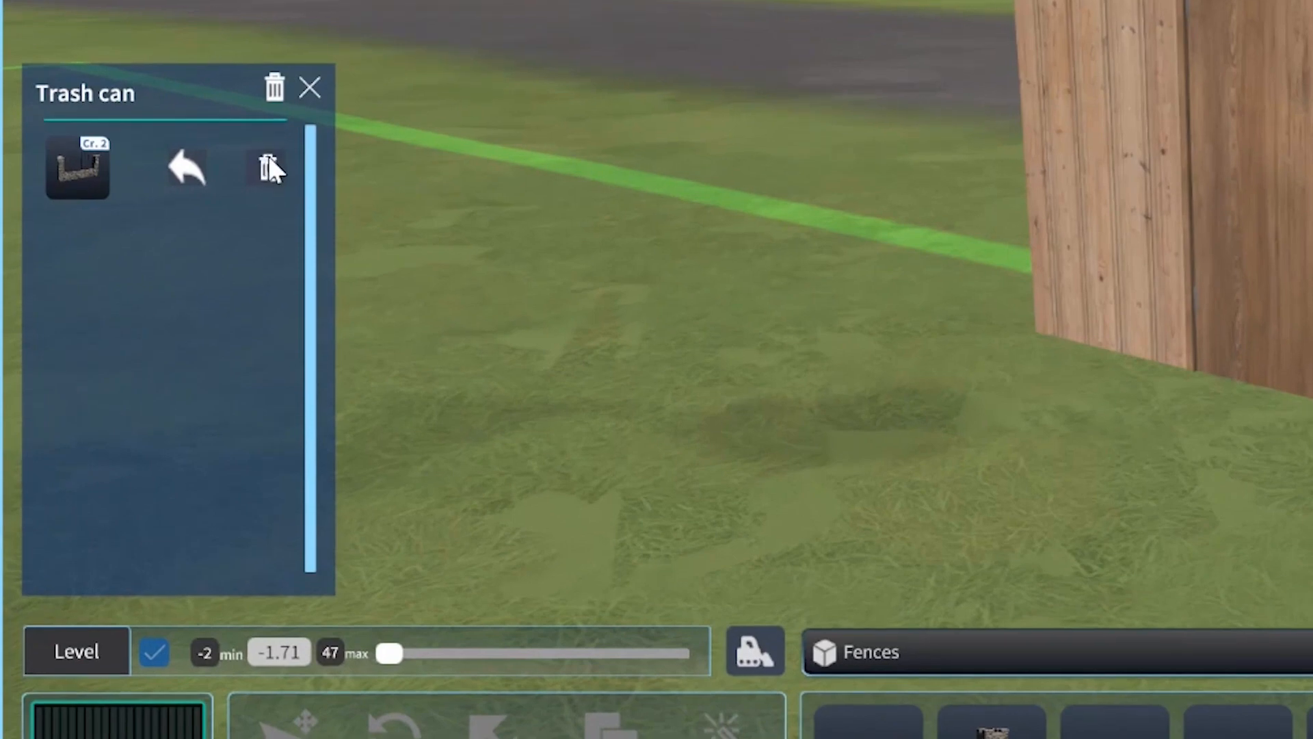
{"action": "left_click", "coordinate": [269, 166]}
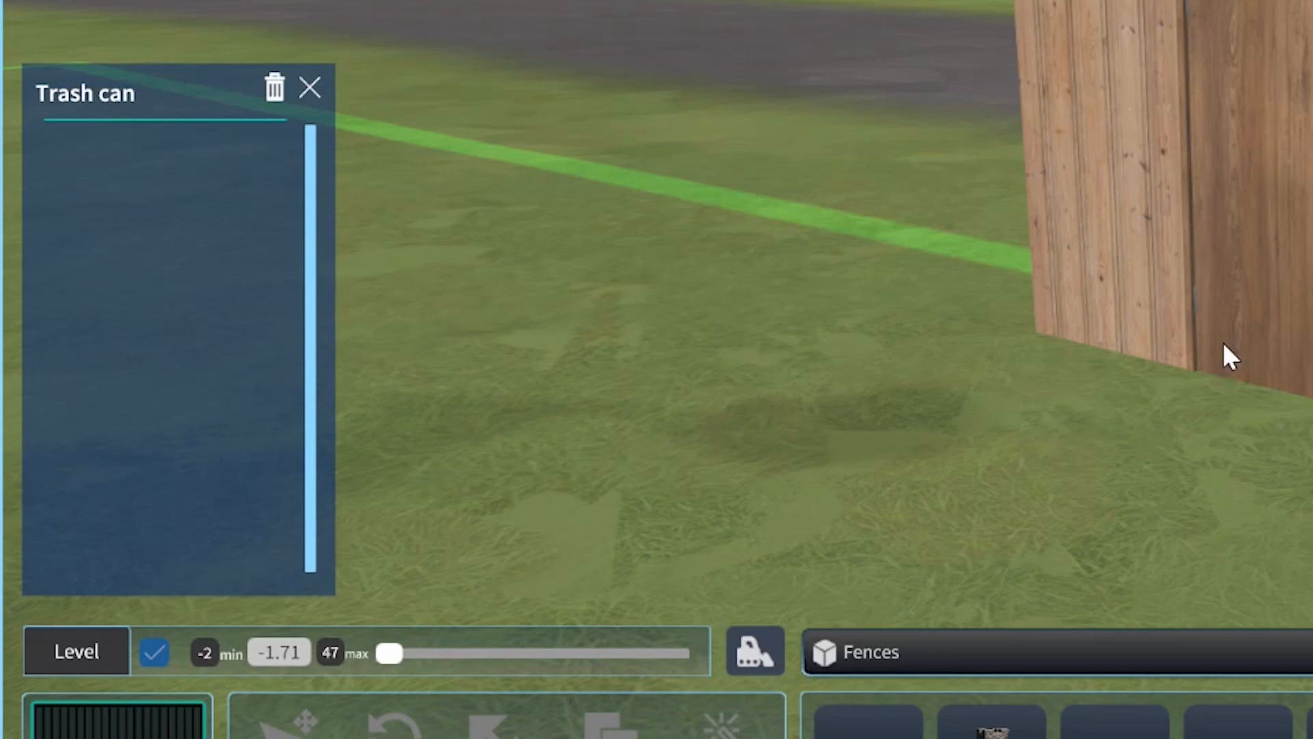
Place two stone-and-iron fence sections and one solid stone wall section on the grass.
{"action": "left_click", "coordinate": [568, 278]}
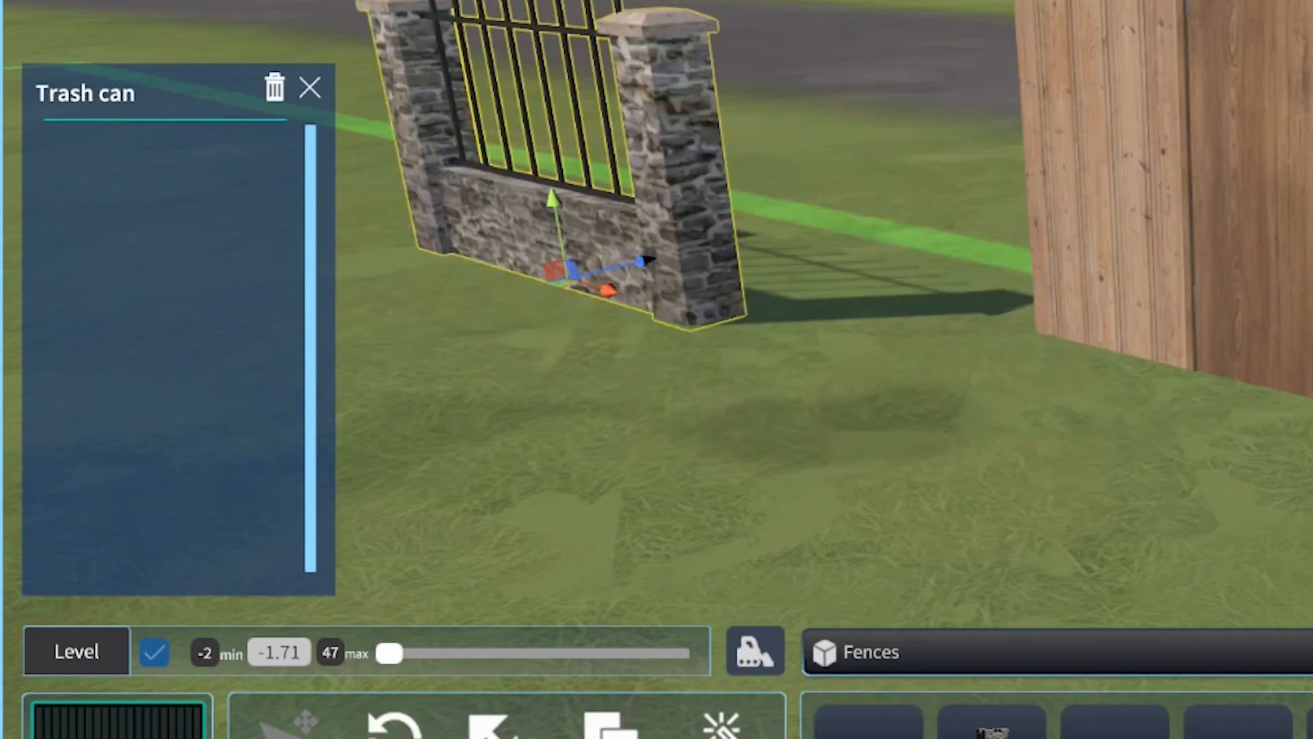
{"action": "left_click", "coordinate": [869, 734]}
{"action": "left_click", "coordinate": [980, 428]}
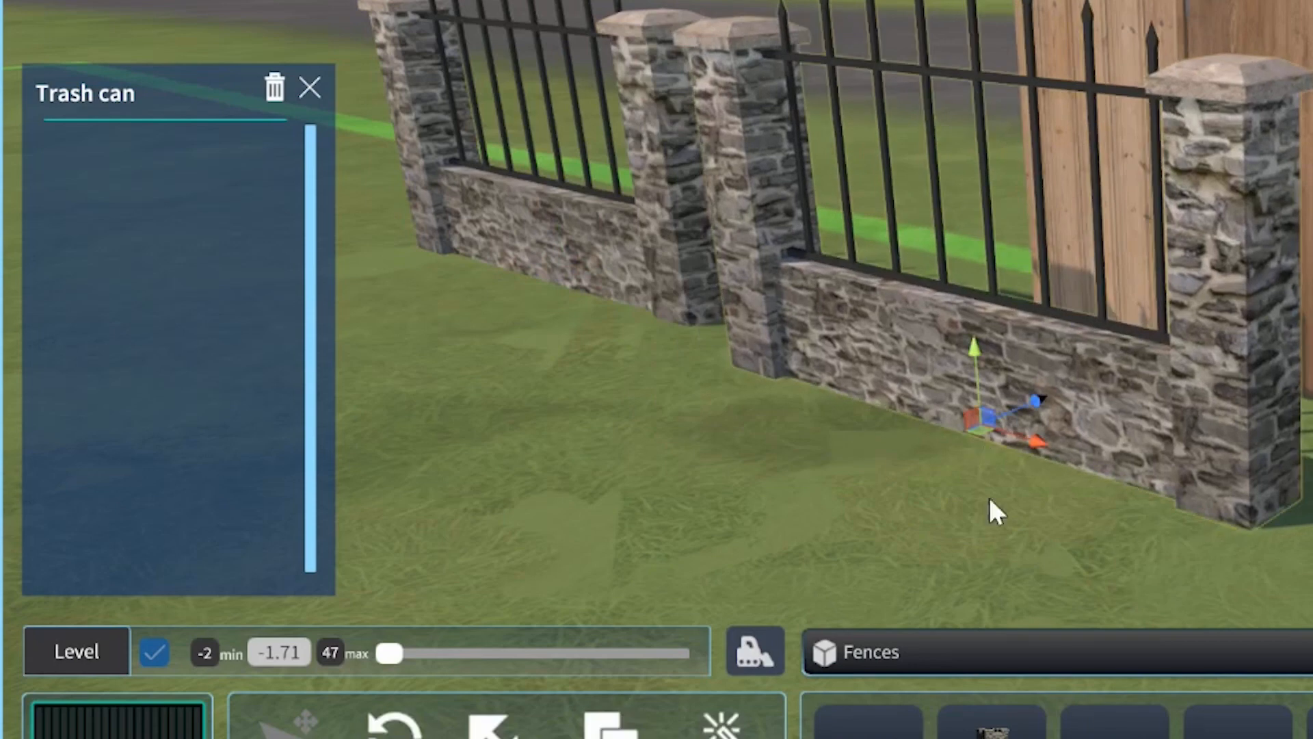
{"action": "left_click", "coordinate": [831, 723]}
{"action": "left_click", "coordinate": [491, 430]}
Delete the stone wall section and both stone-and-iron fences, and empty the whole trash can.
{"action": "key", "text": "Delete"}
{"action": "left_click", "coordinate": [881, 340]}
{"action": "key", "text": "Delete"}
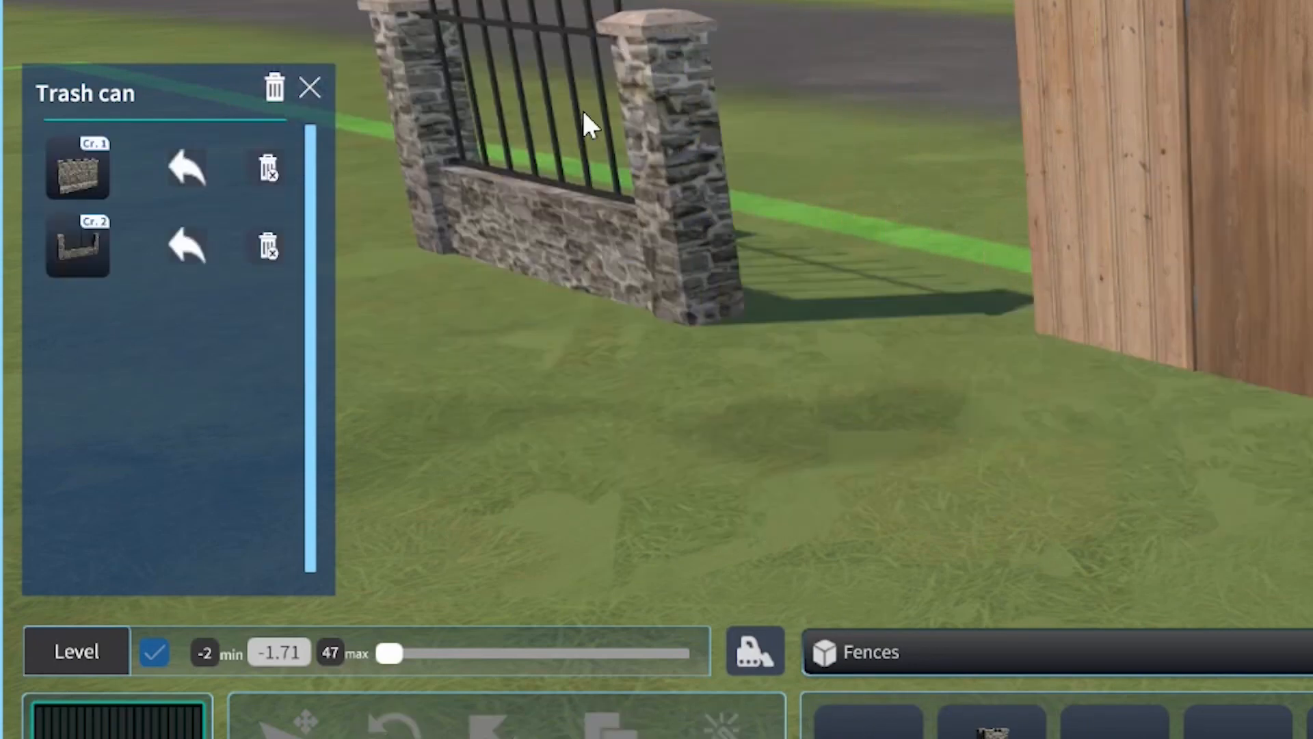
{"action": "left_click", "coordinate": [584, 112]}
{"action": "key", "text": "Delete"}
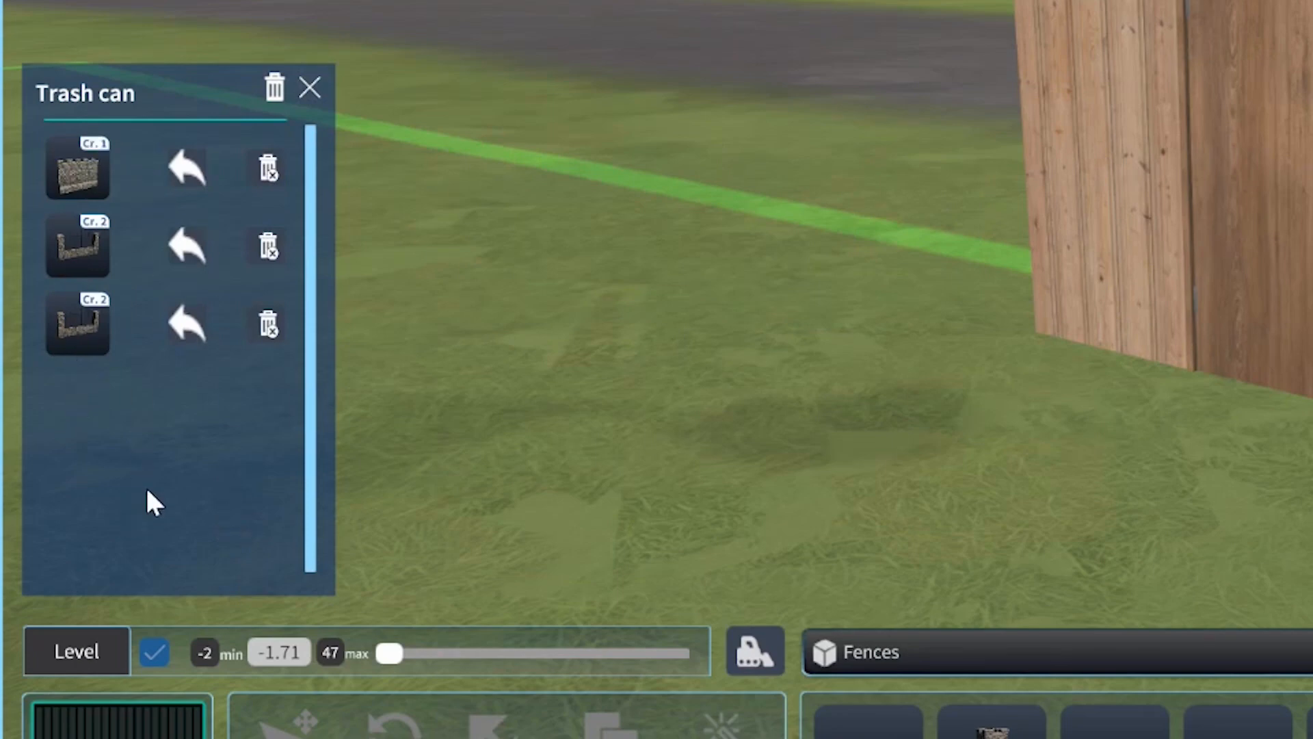
{"action": "left_click", "coordinate": [275, 87]}
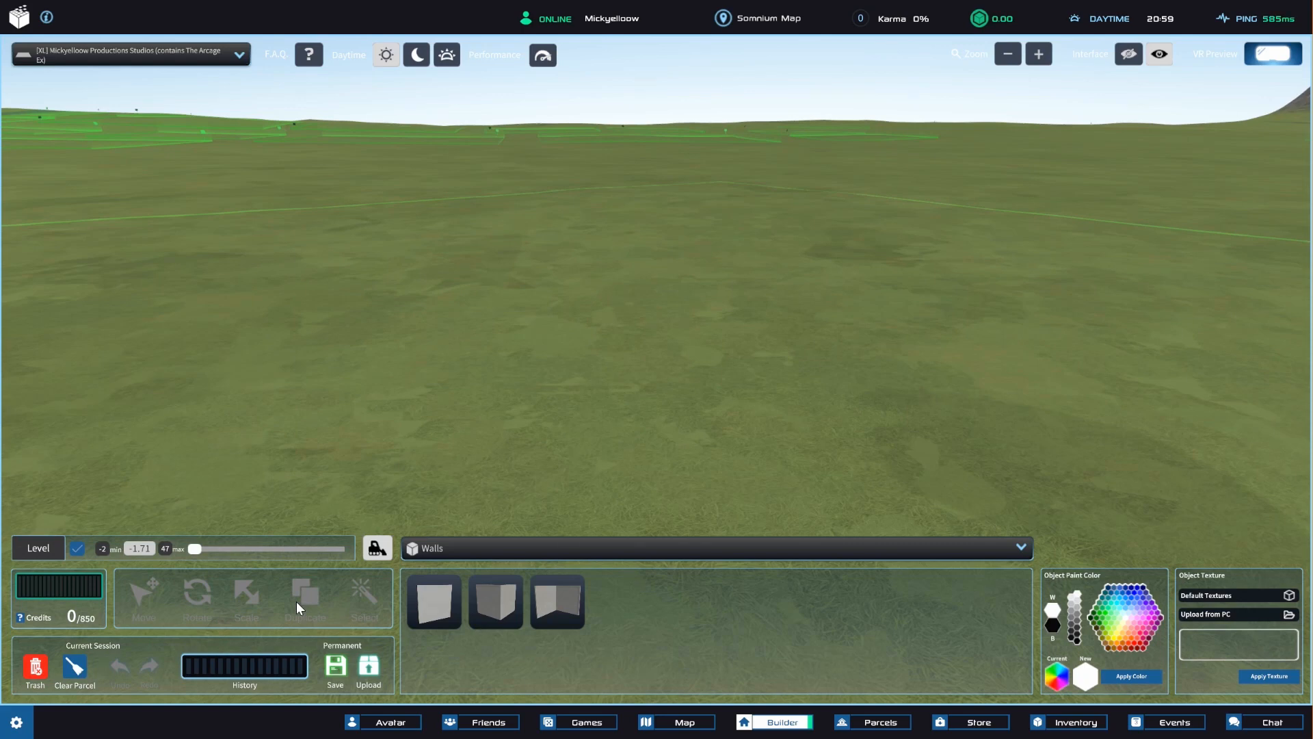
Place a plain wall on the empty parcel and cycle its transform mode through rotate, scale and back to move.
{"action": "left_click", "coordinate": [430, 601]}
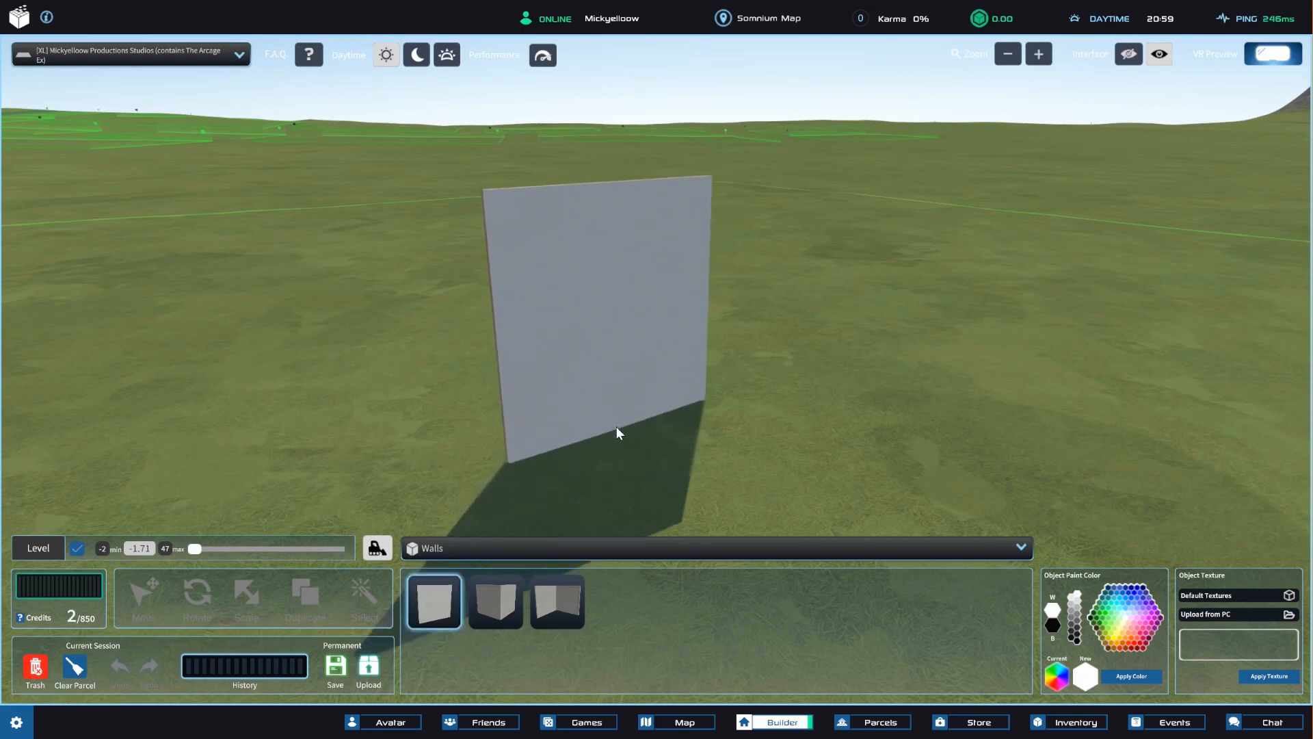
{"action": "left_click", "coordinate": [617, 427]}
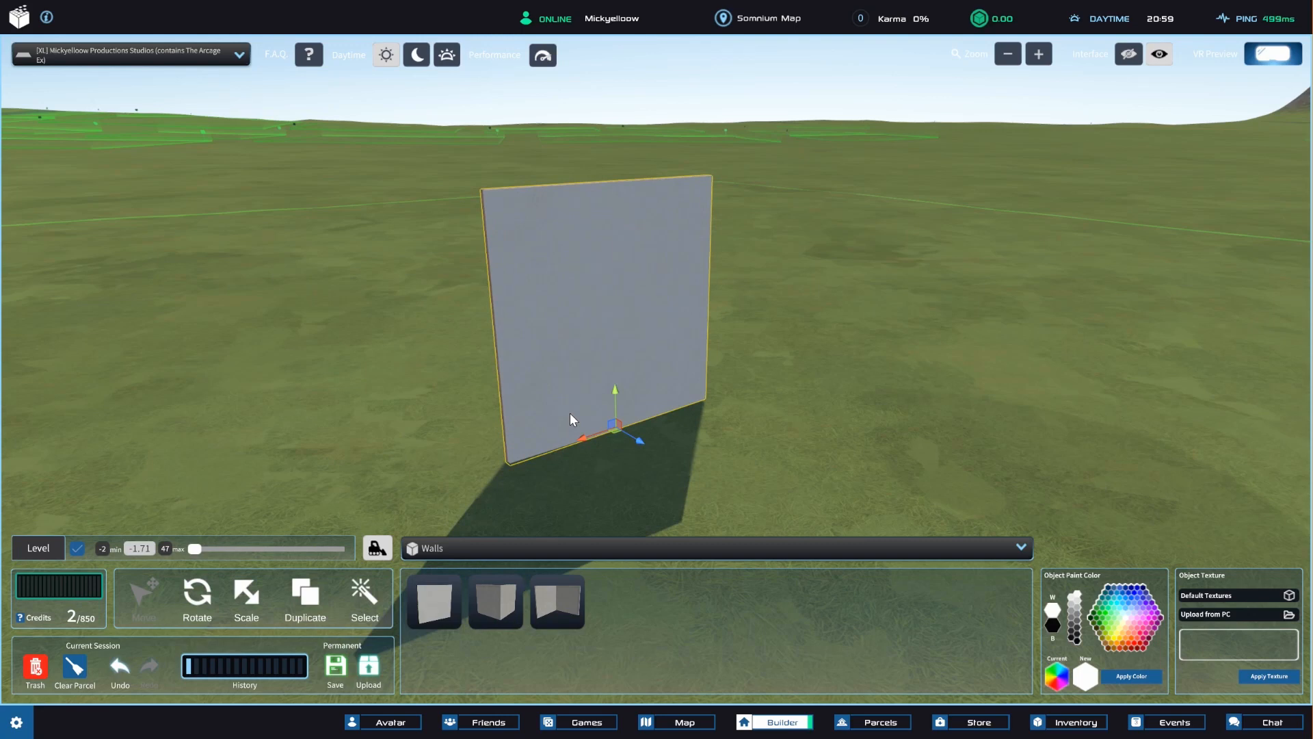
{"action": "key", "text": "r"}
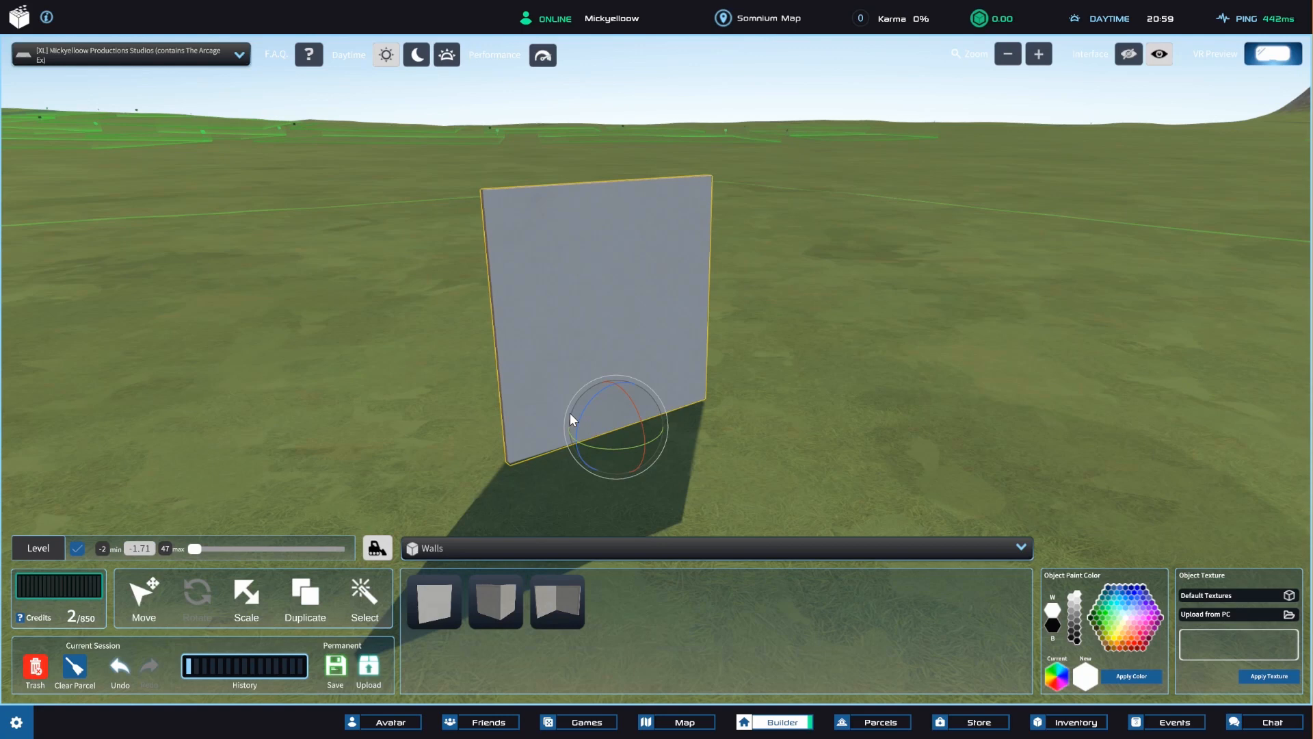
{"action": "key", "text": "s"}
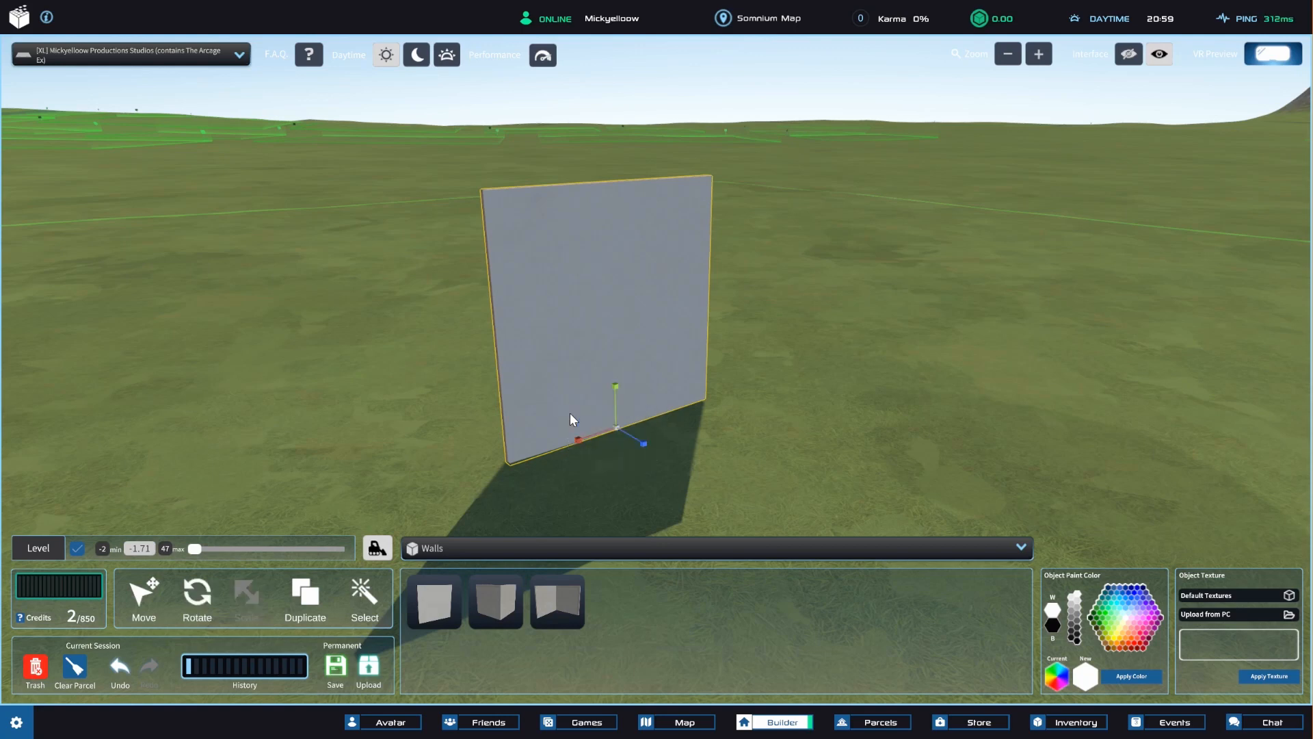
{"action": "key", "text": "m"}
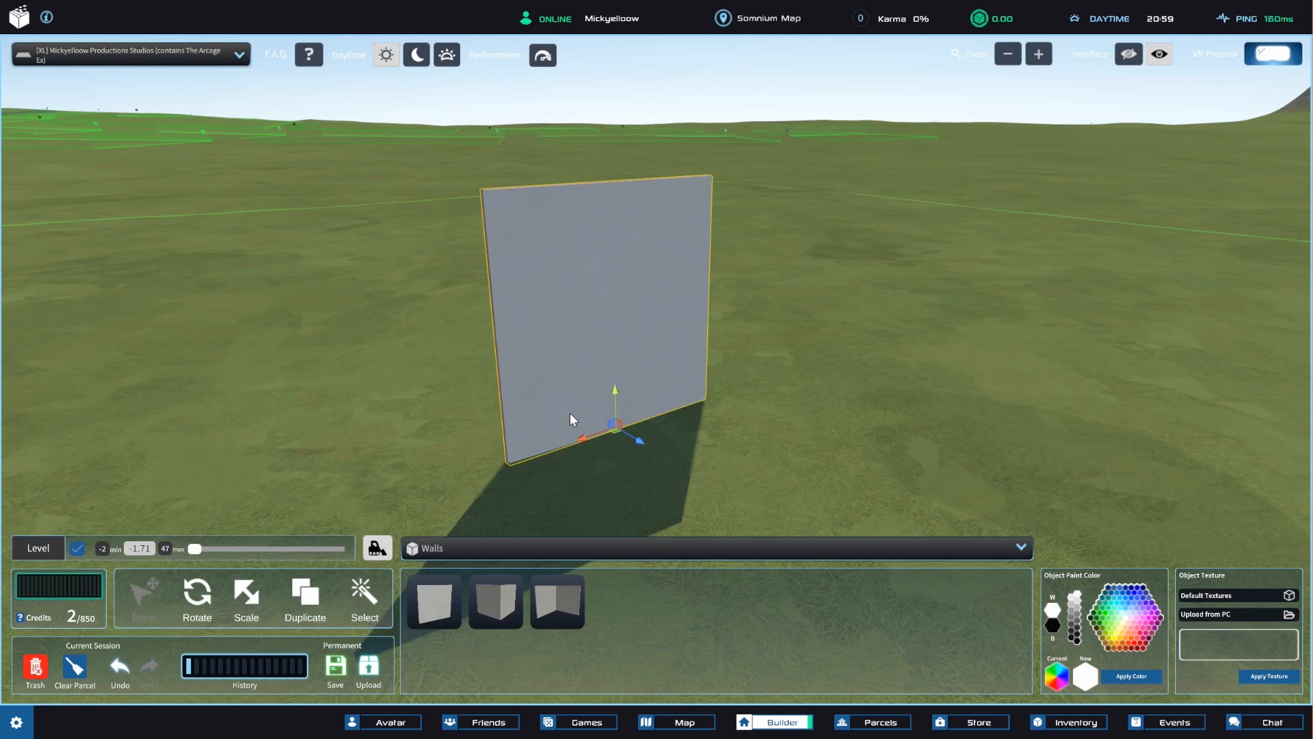
Scale the wall taller along its vertical axis, and practise undoing and redoing that scaling.
{"action": "left_click", "coordinate": [244, 593]}
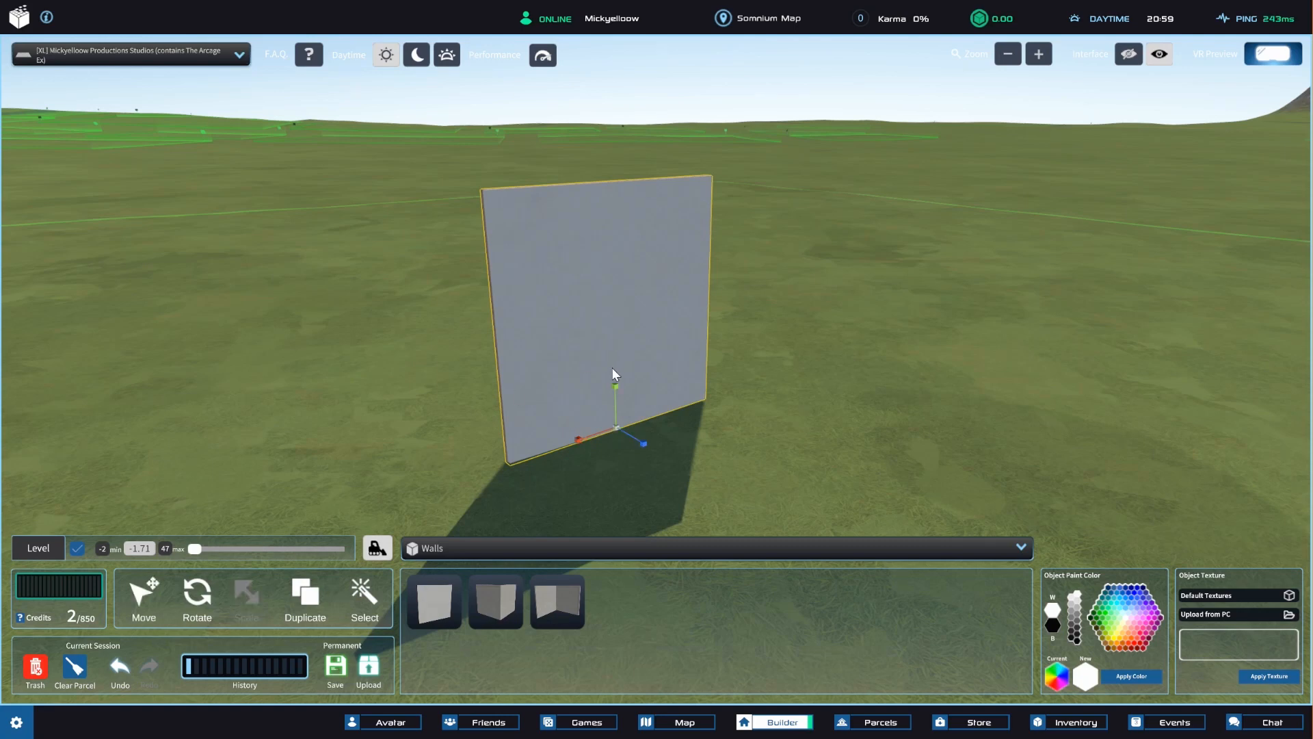
{"action": "left_click_drag", "start_coordinate": [612, 368], "coordinate": [618, 313]}
{"action": "key", "text": "ctrl+z"}
{"action": "key", "text": "ctrl+y"}
{"action": "key", "text": "ctrl+z"}
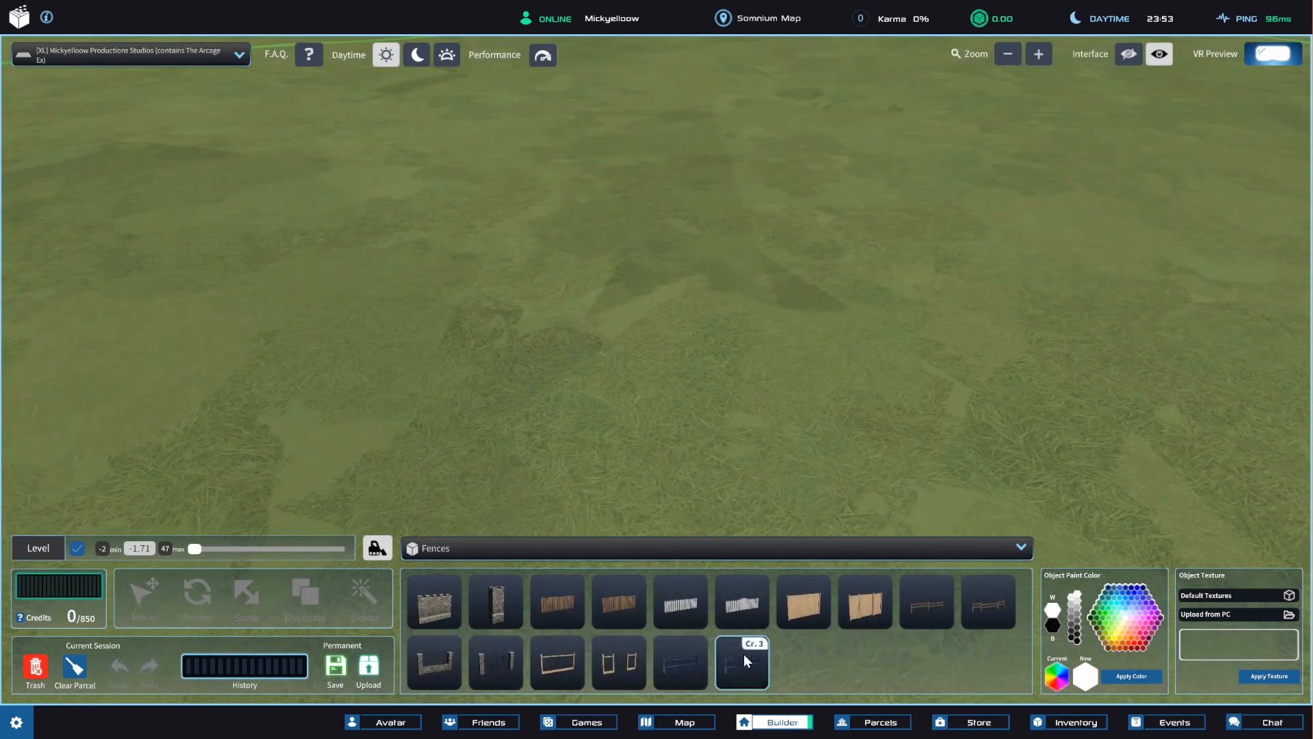
Preview the dark metal barrier fence on the grass, rotate it several times and cancel its placement.
{"action": "left_click", "coordinate": [744, 661]}
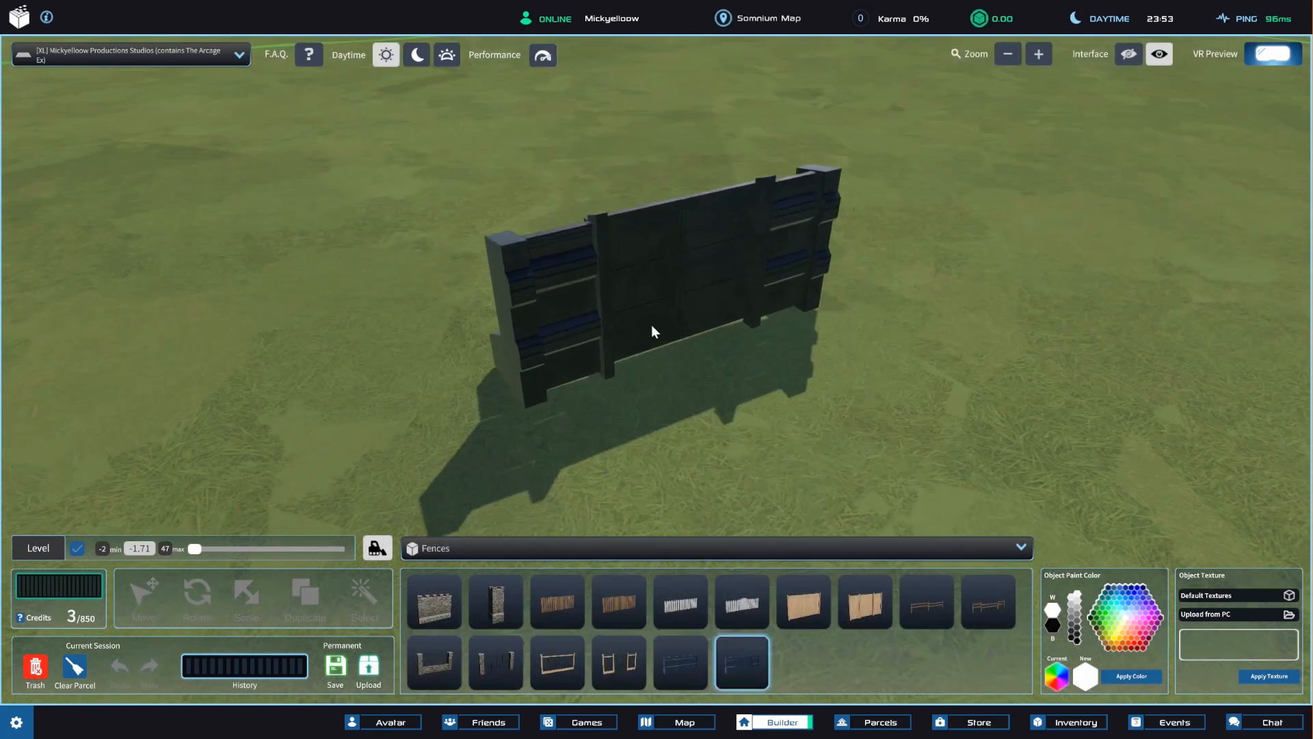
{"action": "key", "text": "r"}
{"action": "key", "text": "r"}
{"action": "key", "text": "r"}
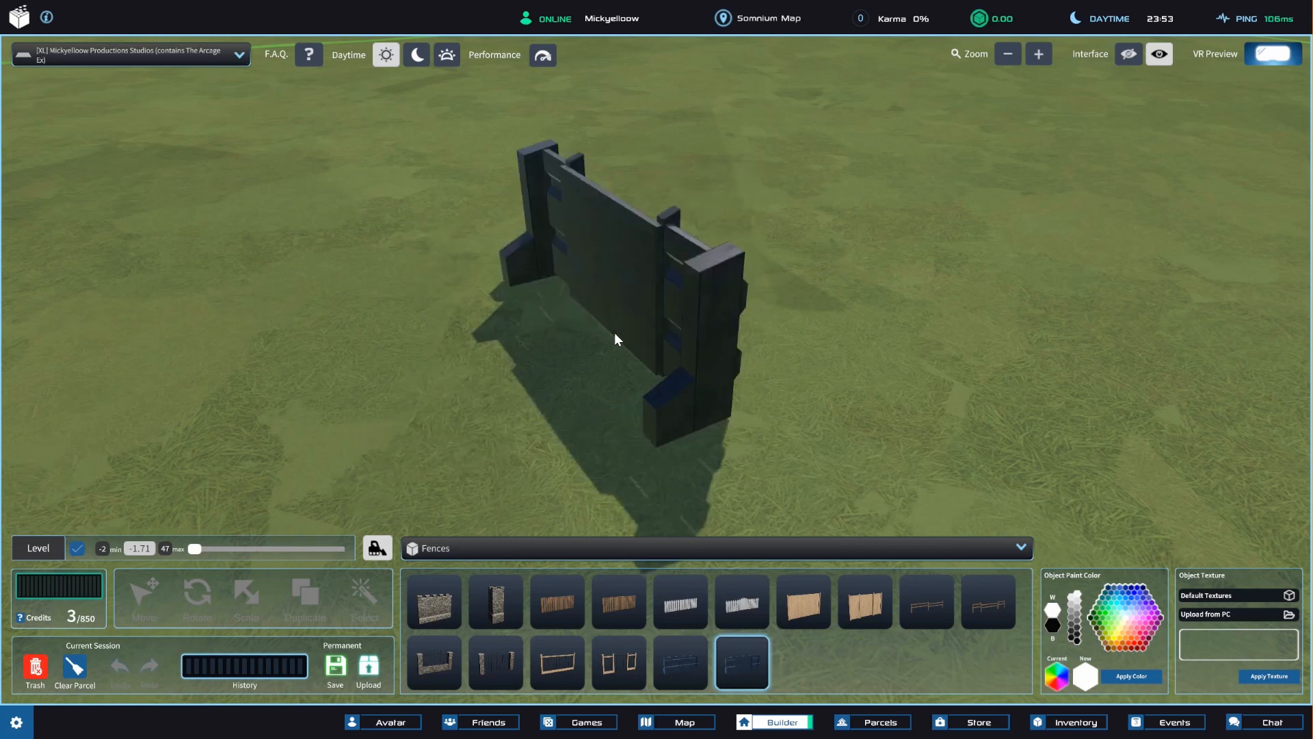
{"action": "key", "text": "r"}
{"action": "key", "text": "r"}
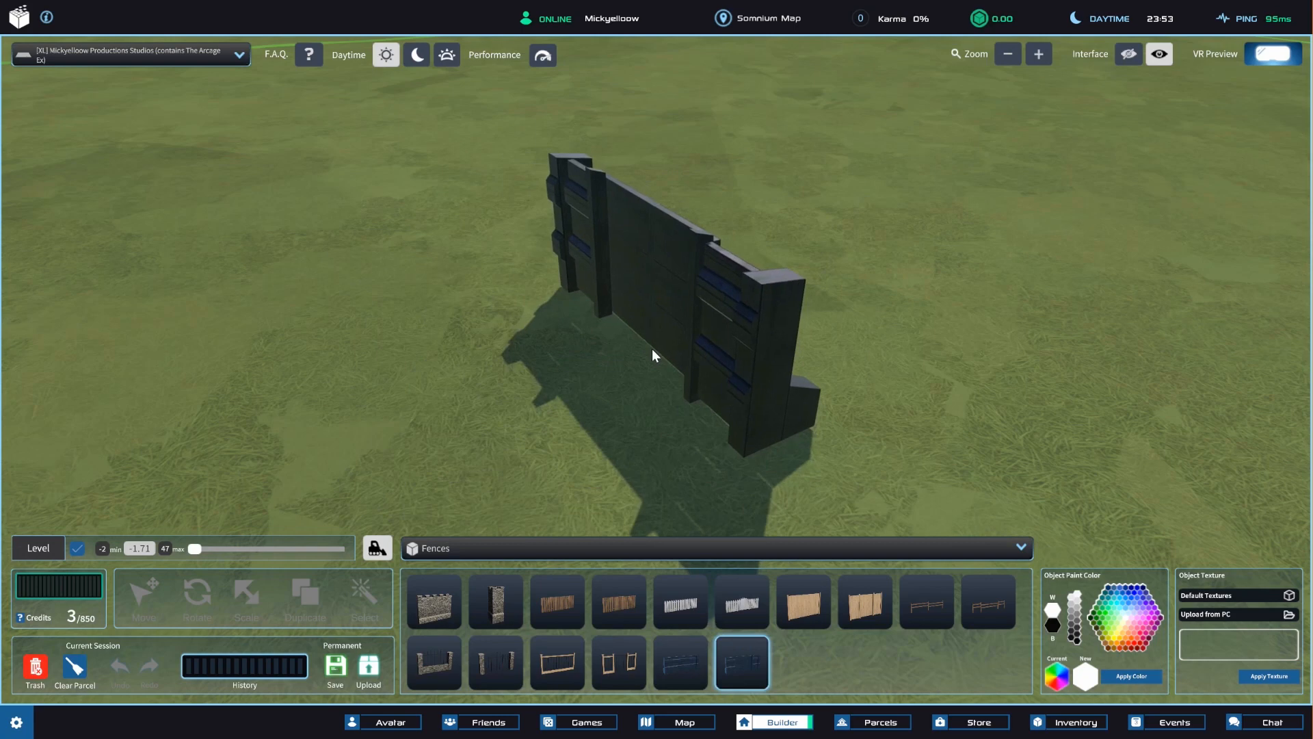
{"action": "key", "text": "Escape"}
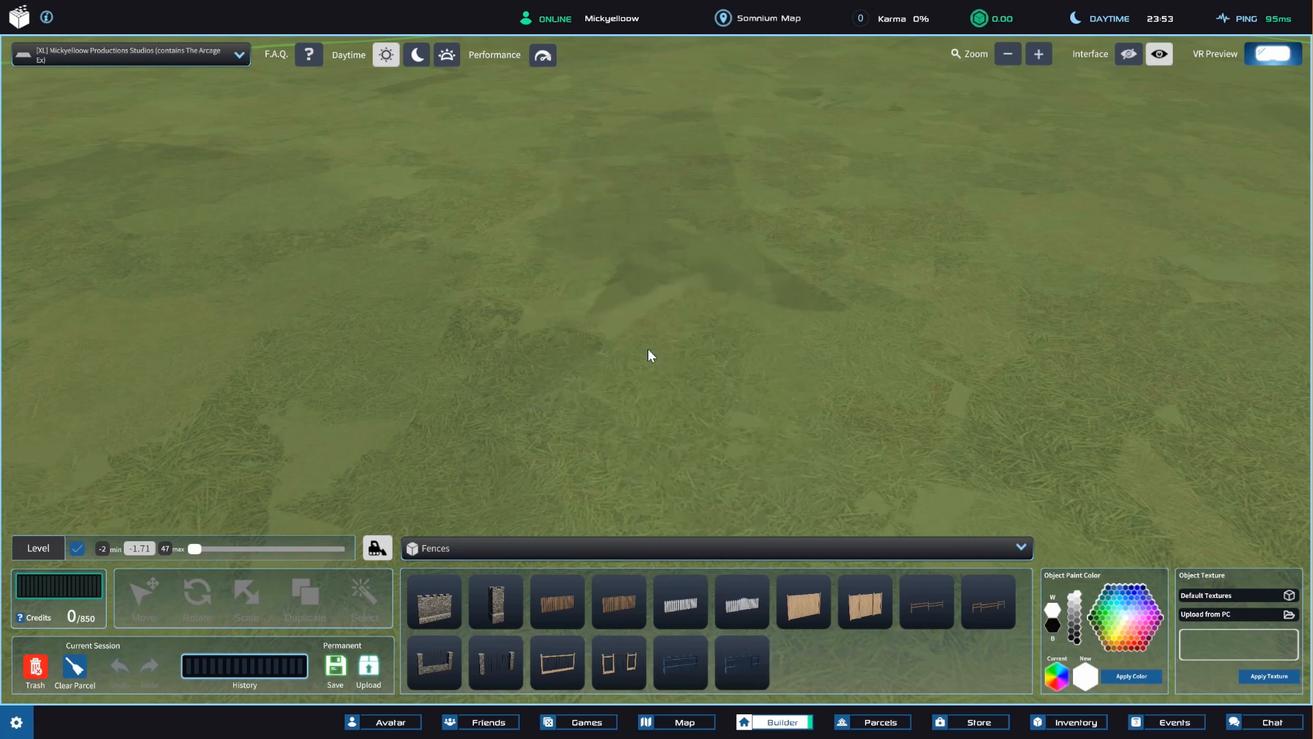
Place the dark metal barrier fence on the grass and put a duplicate of it beside the original.
{"action": "left_click", "coordinate": [744, 651]}
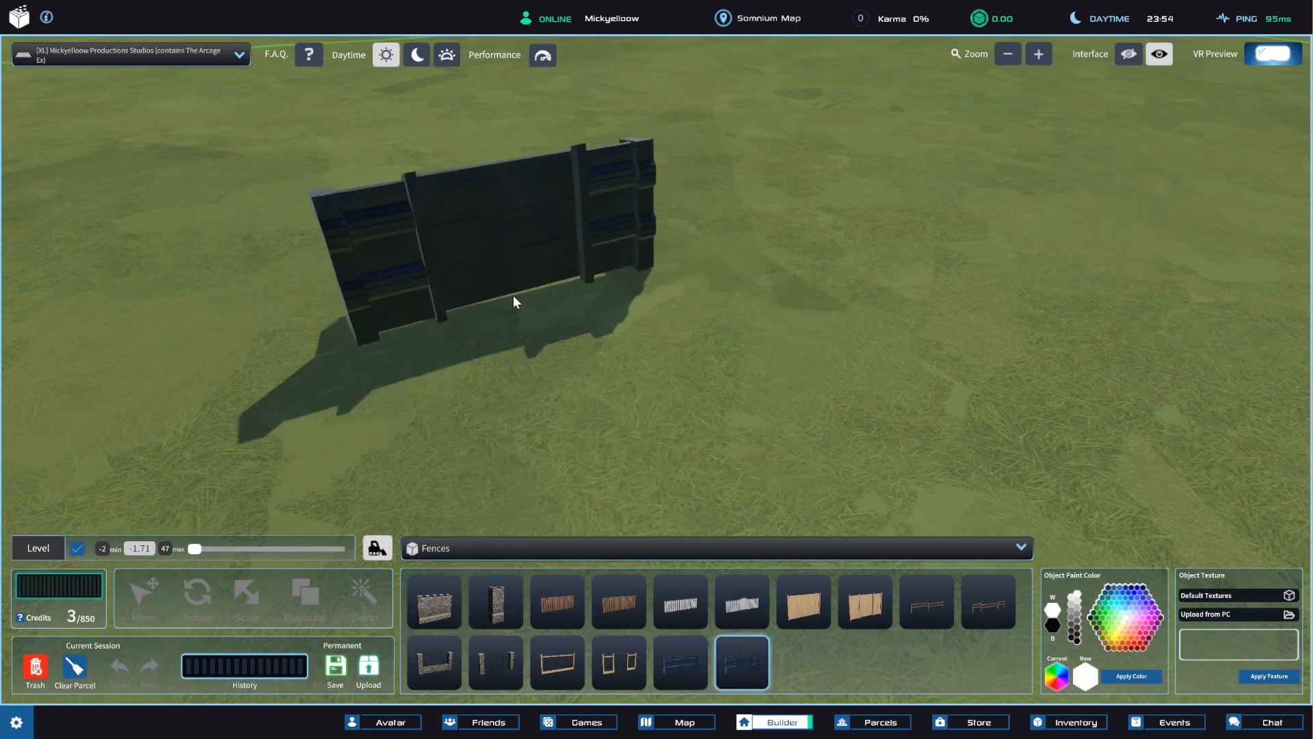
{"action": "left_click", "coordinate": [496, 329]}
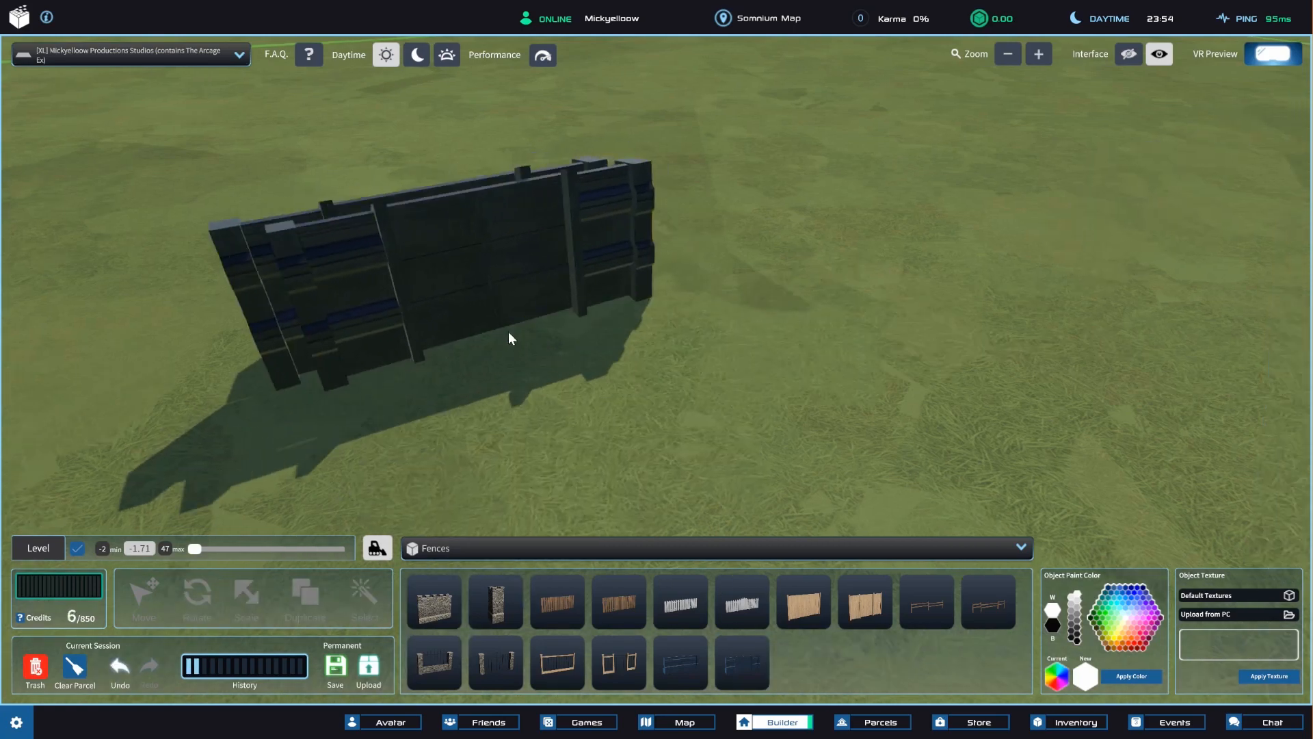
{"action": "left_click", "coordinate": [760, 333]}
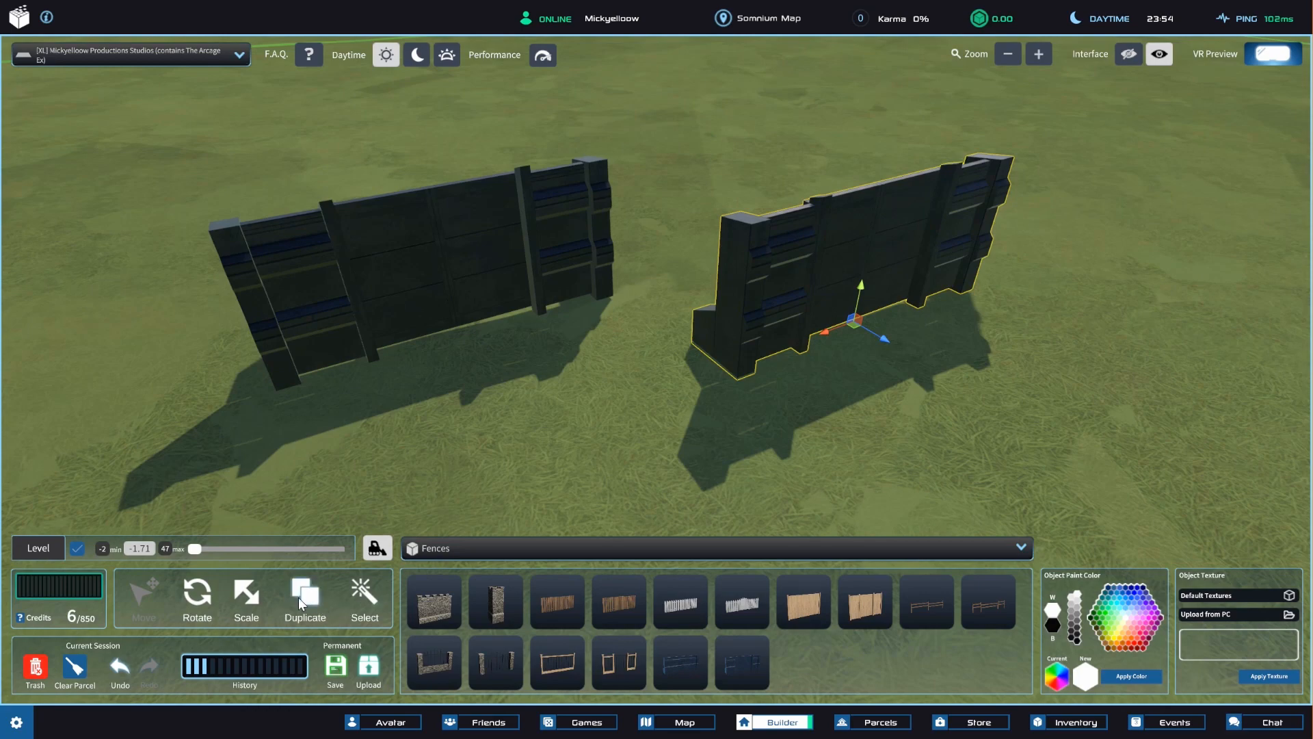
Turn on the bulldozer terrain option for the parcel.
{"action": "scroll", "coordinate": [569, 237], "scroll_direction": "down", "scroll_amount": 5}
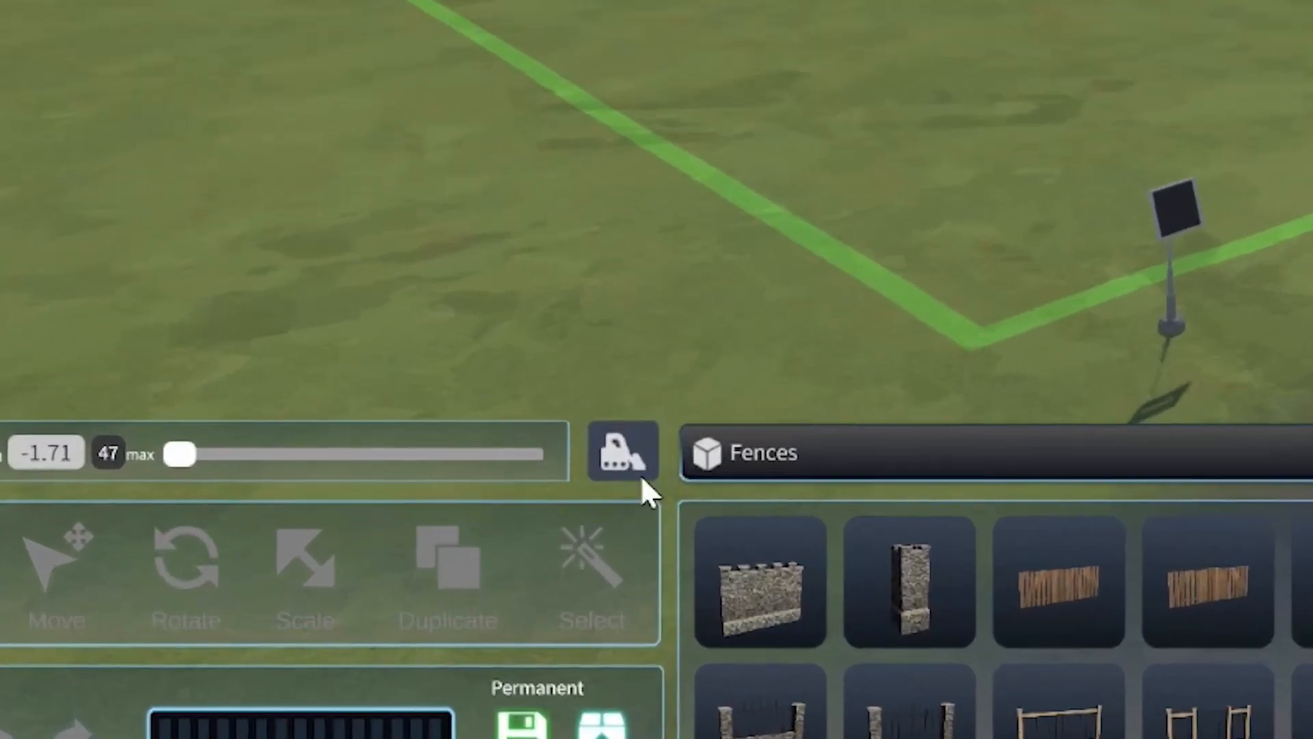
{"action": "left_click", "coordinate": [625, 453]}
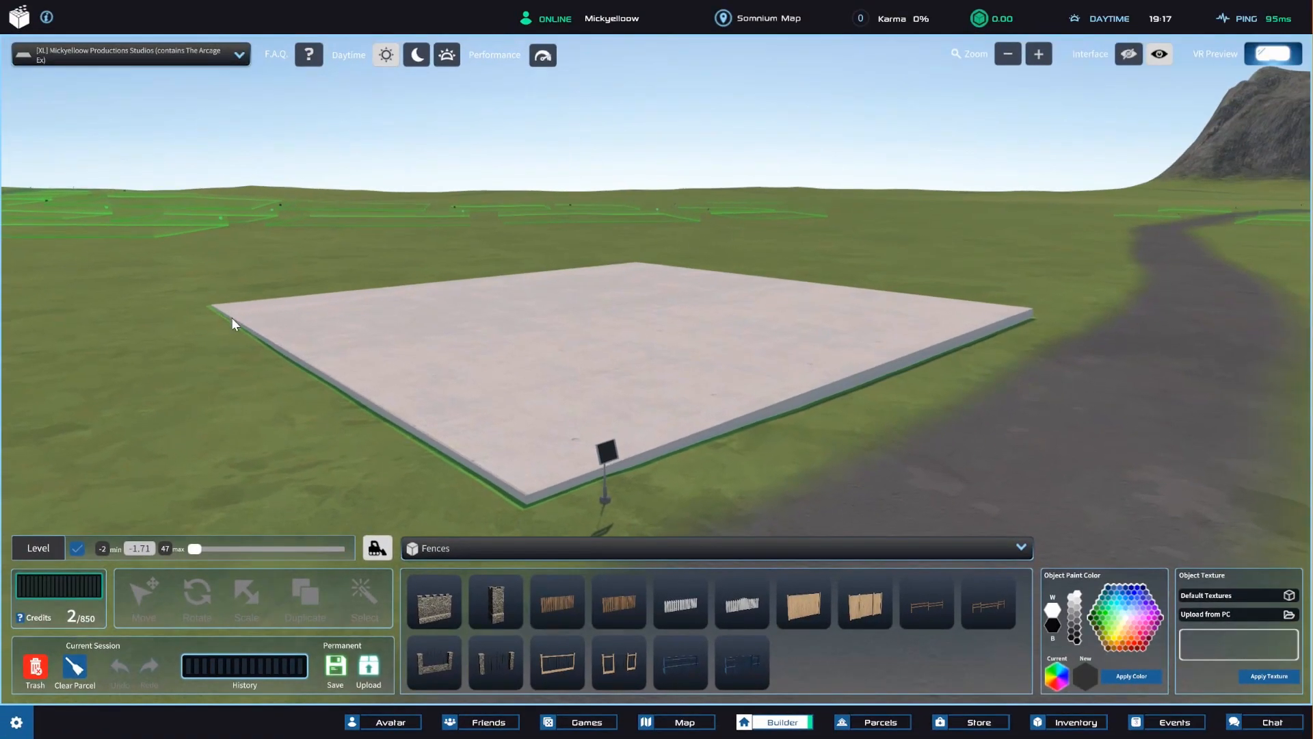
Move the parcel's flat concrete base along its vertical axis to adjust its height above the terrain.
{"action": "scroll", "coordinate": [392, 343], "scroll_direction": "up", "scroll_amount": 3}
{"action": "middle_click_drag", "start_coordinate": [393, 343], "coordinate": [626, 205]}
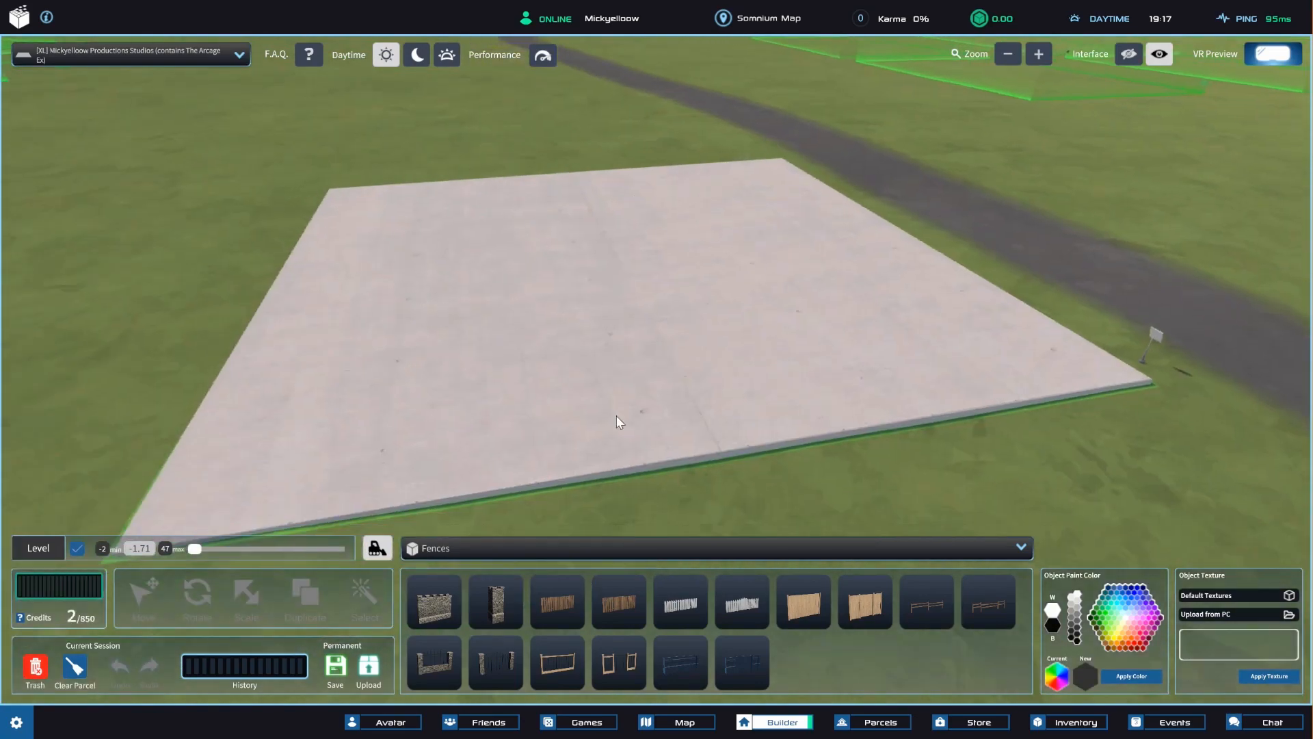
{"action": "right_click_drag", "start_coordinate": [617, 416], "coordinate": [605, 346]}
{"action": "right_click_drag", "start_coordinate": [423, 398], "coordinate": [609, 395]}
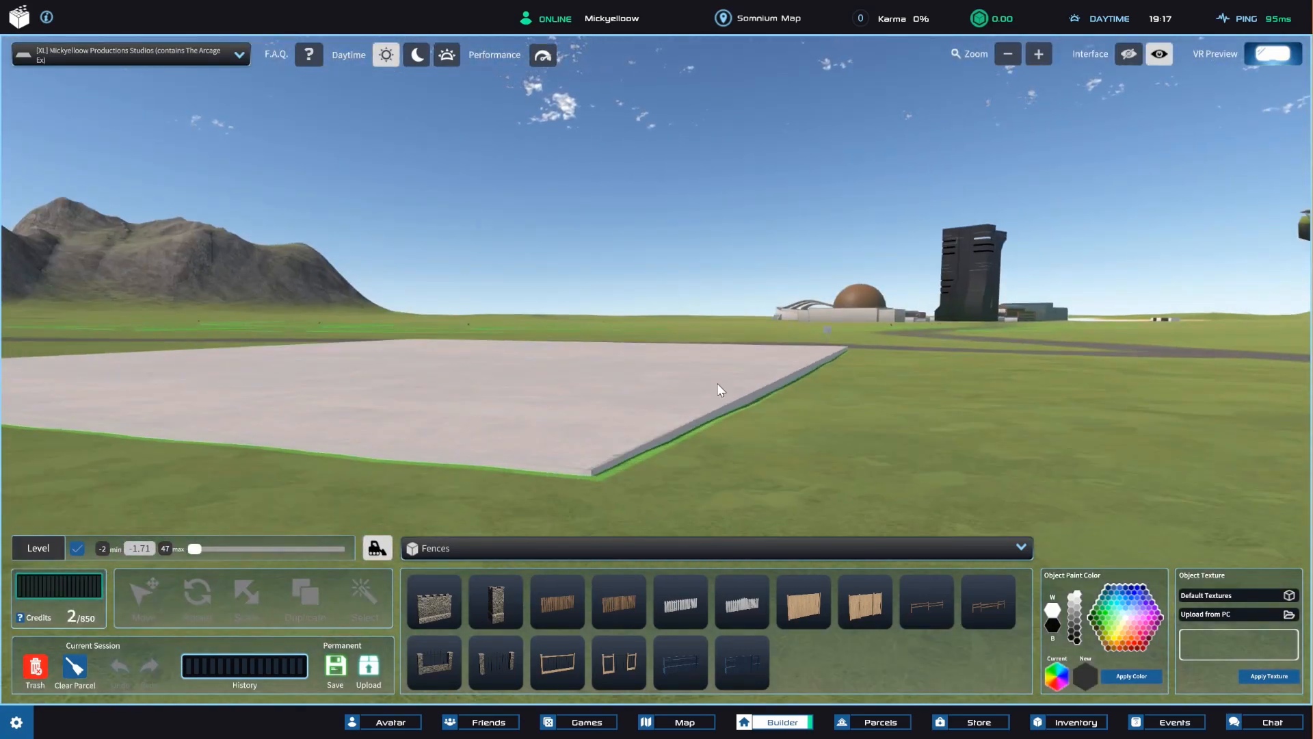
{"action": "right_click_drag", "start_coordinate": [717, 388], "coordinate": [507, 405]}
{"action": "left_click", "coordinate": [813, 357]}
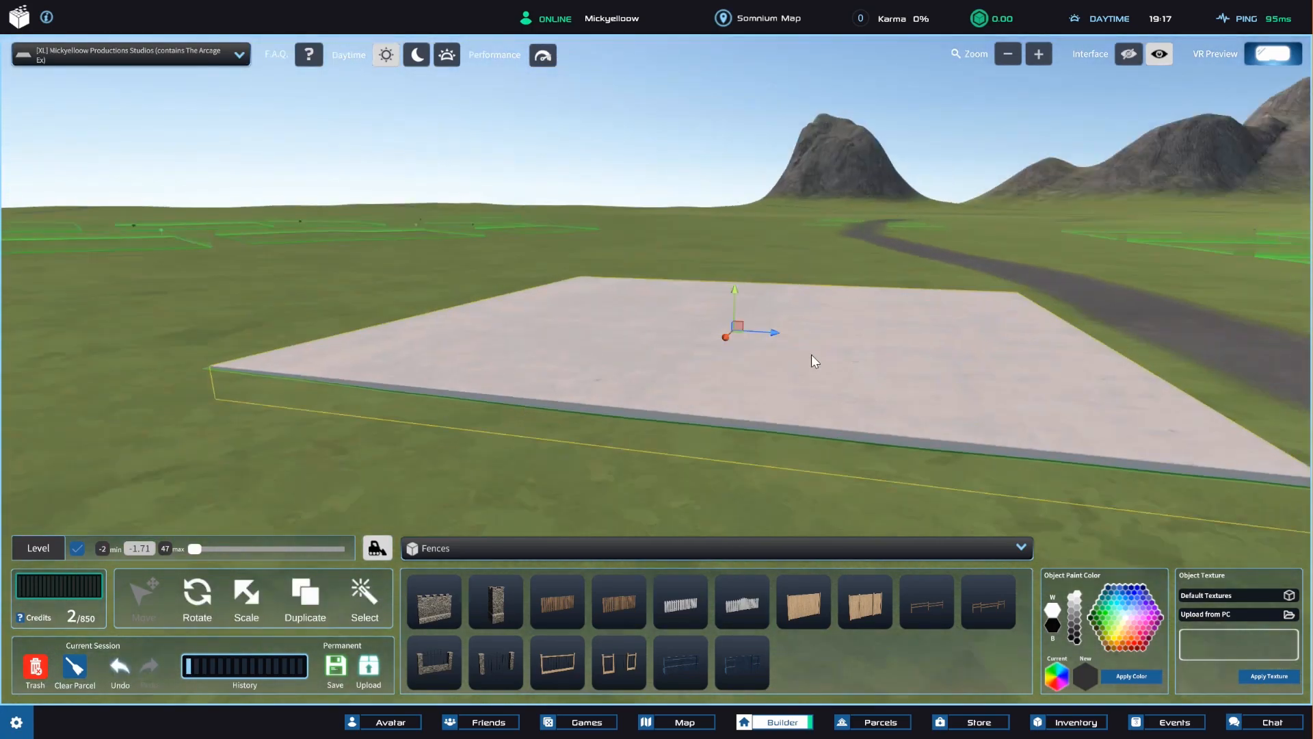
{"action": "right_click_drag", "start_coordinate": [818, 282], "coordinate": [655, 299]}
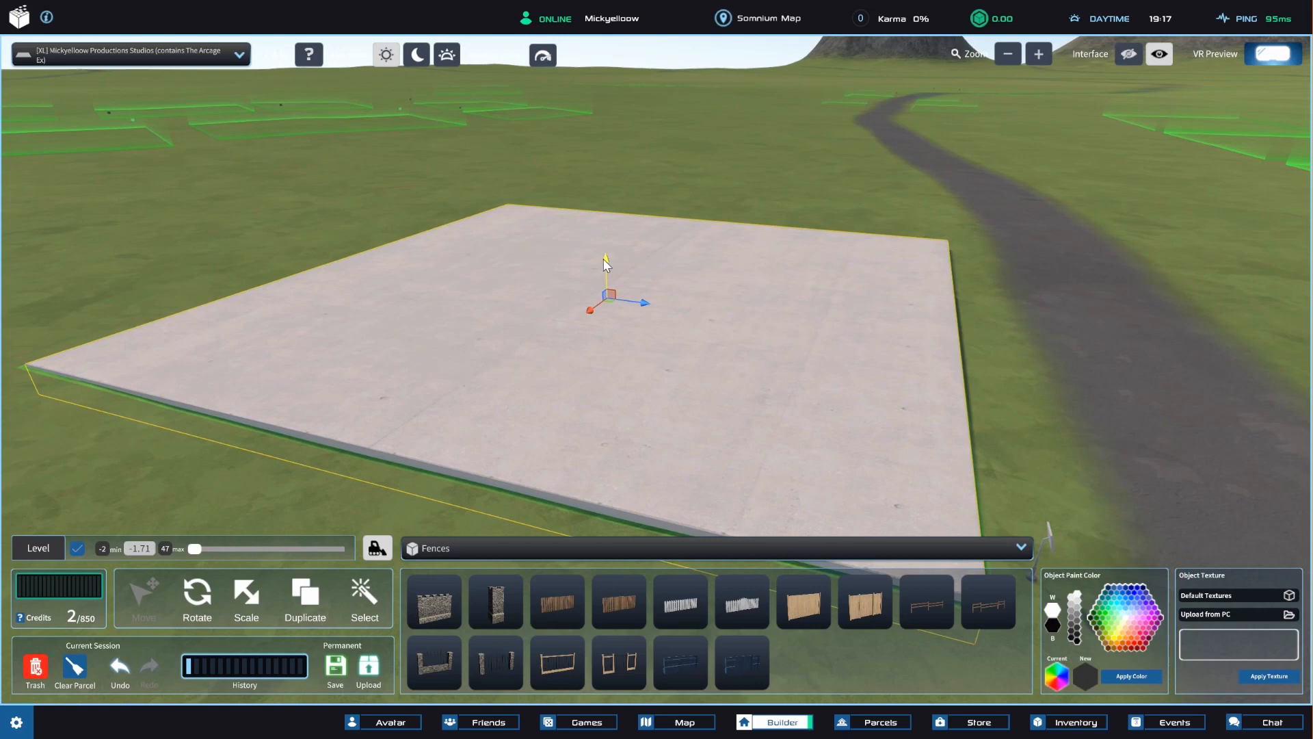
{"action": "left_click_drag", "start_coordinate": [604, 259], "coordinate": [446, 311]}
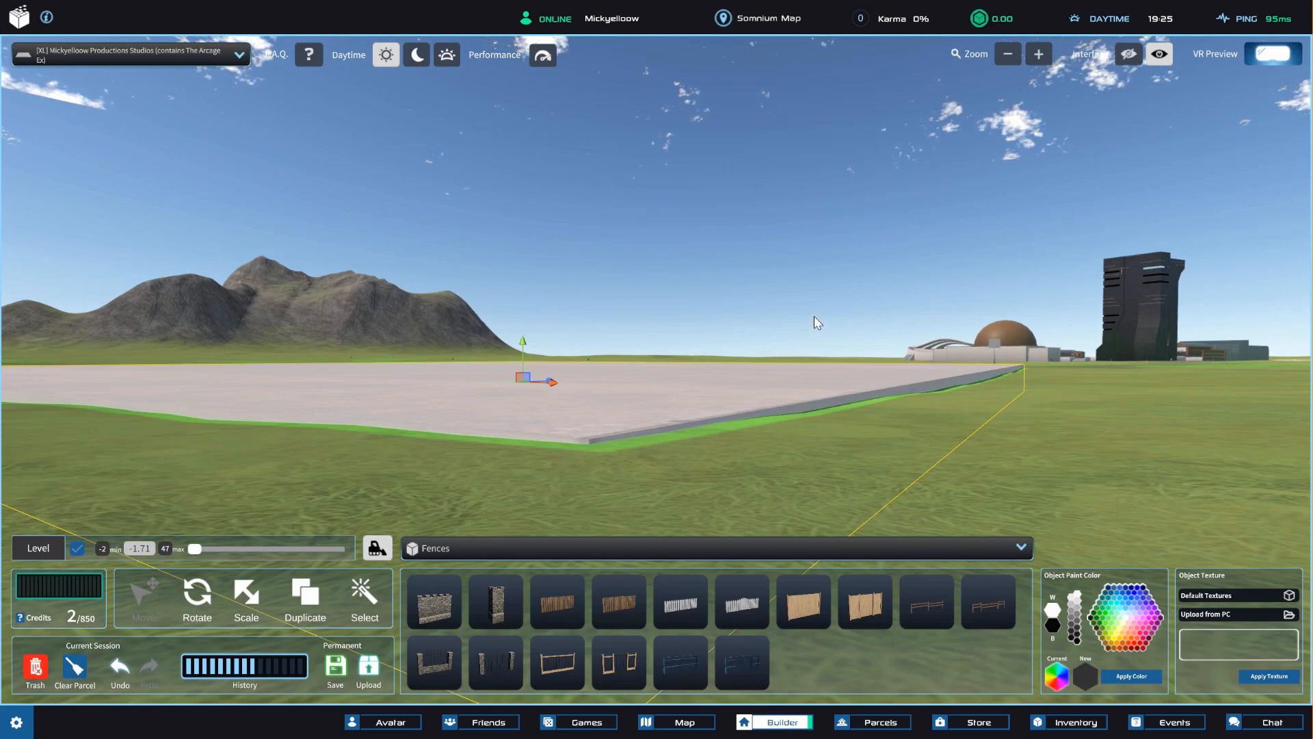
{"action": "right_click_drag", "start_coordinate": [920, 250], "coordinate": [926, 410]}
{"action": "left_click", "coordinate": [930, 409]}
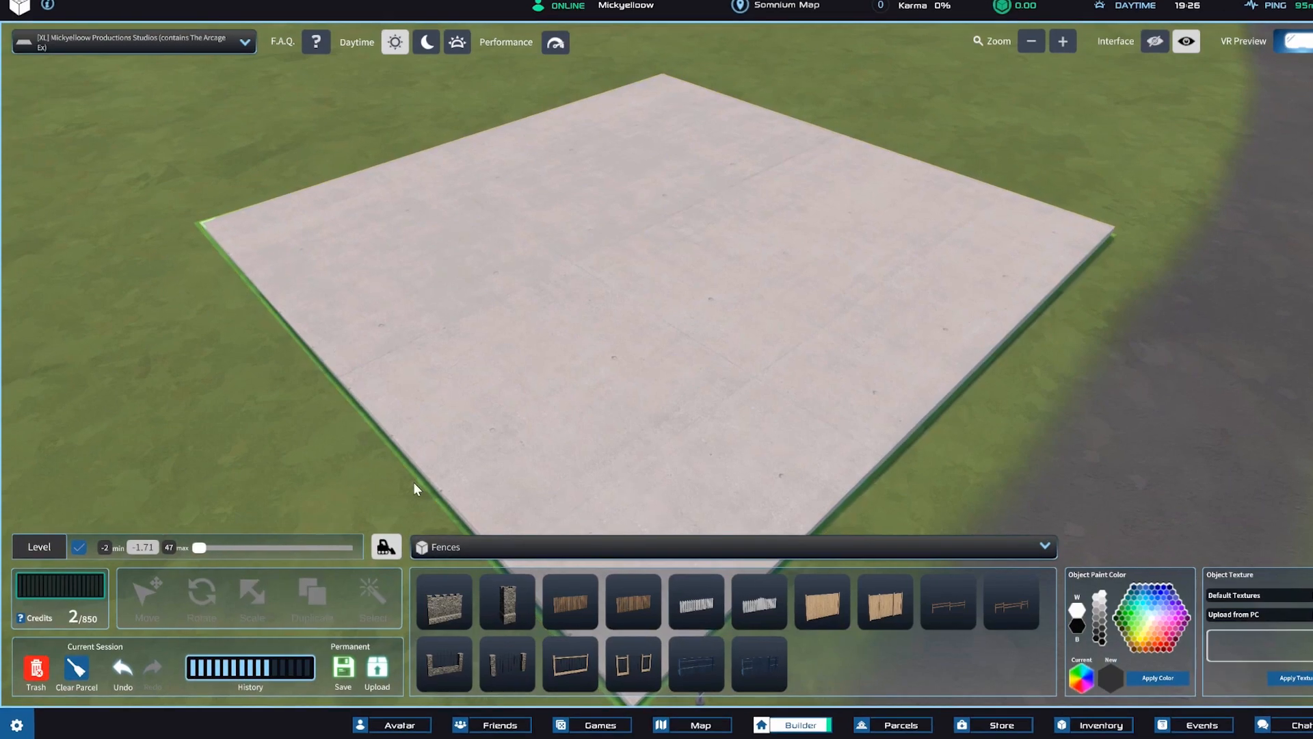
Turn on the level grid and raise it to -1.37 so it lies over the concrete base.
{"action": "left_click", "coordinate": [79, 549]}
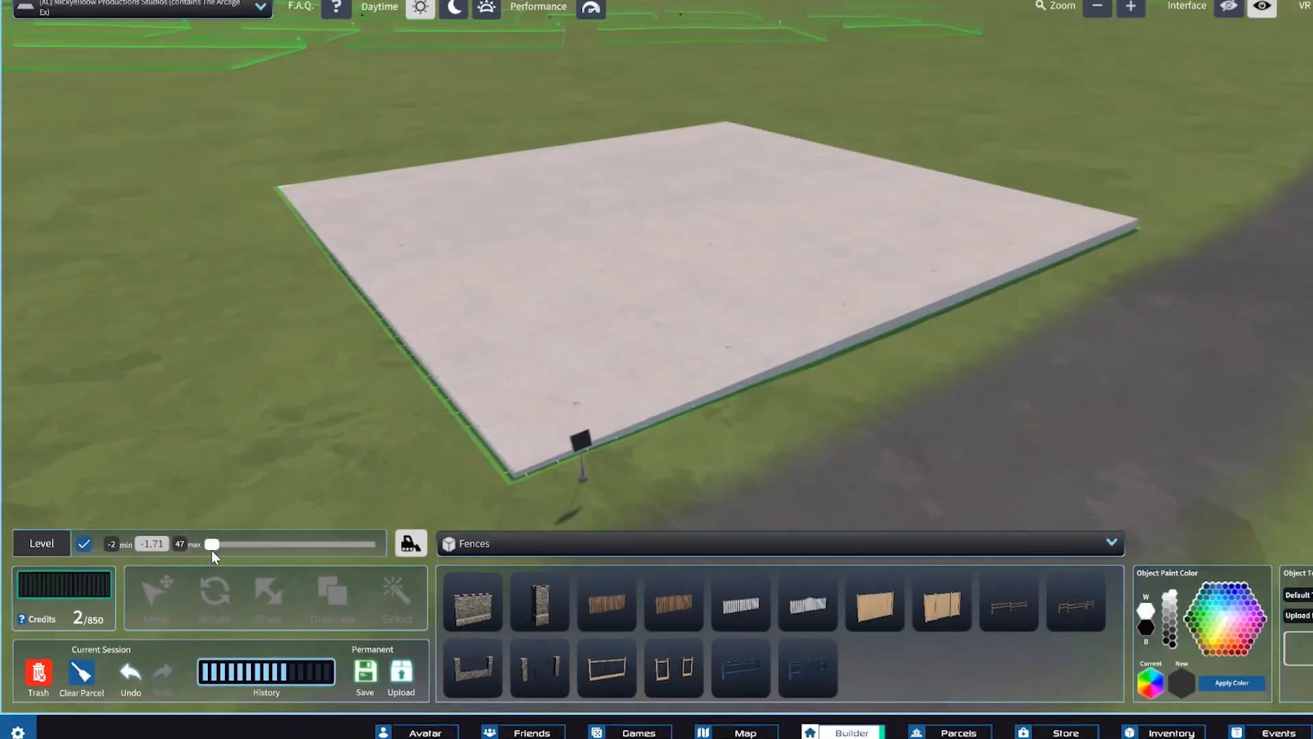
{"action": "left_click_drag", "start_coordinate": [212, 550], "coordinate": [212, 547]}
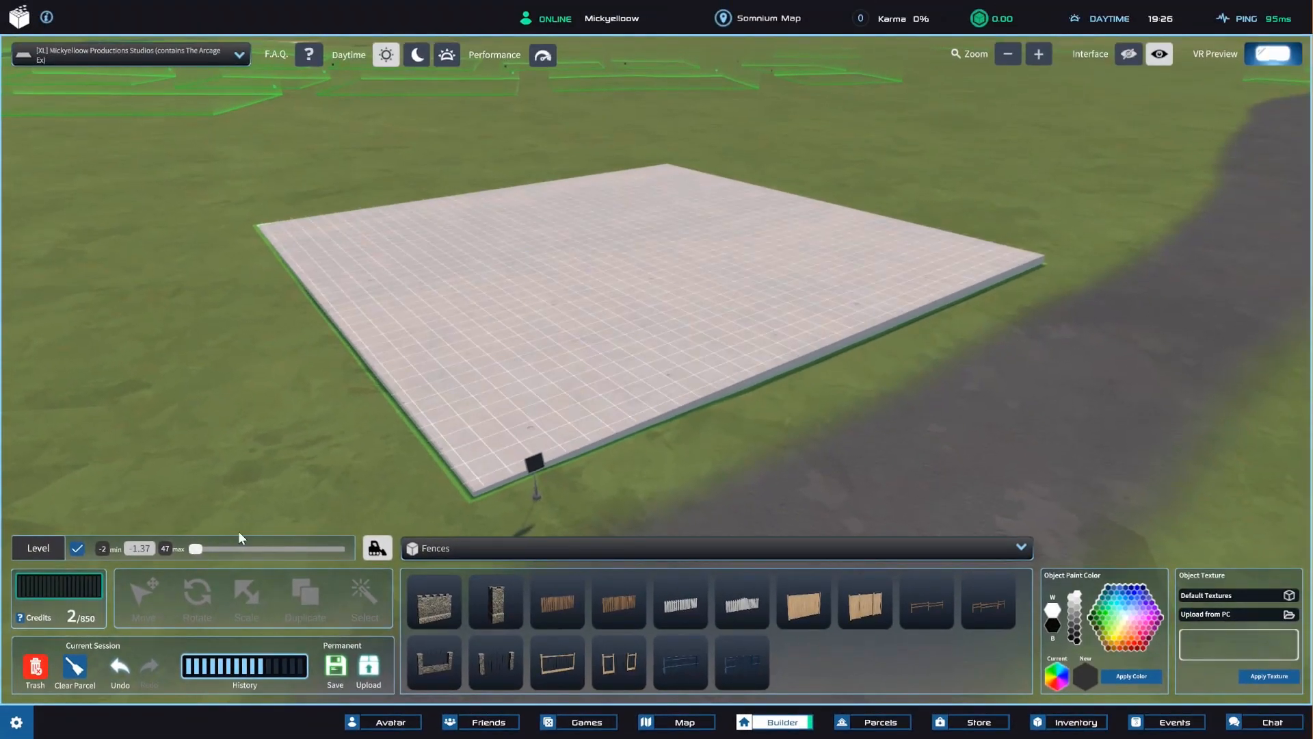
{"action": "scroll", "coordinate": [755, 380], "scroll_direction": "up", "scroll_amount": 4}
{"action": "mouse_move", "coordinate": [754, 380]}
{"action": "right_mouse_down"}
{"action": "mouse_move", "coordinate": [815, 372]}
{"action": "mouse_move", "coordinate": [738, 373]}
{"action": "right_mouse_up"}
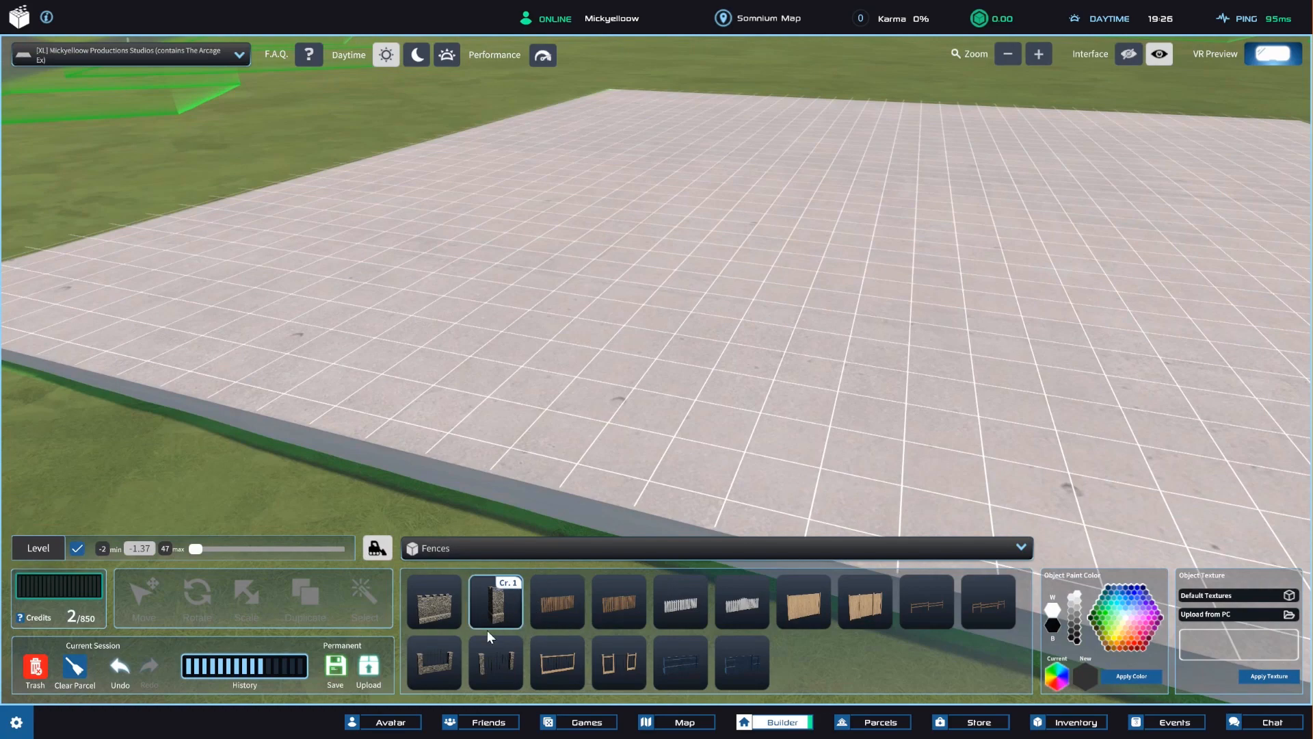
Place a flat wall from the Walls category on the grid near the base's road-side edge.
{"action": "left_click", "coordinate": [507, 551]}
{"action": "left_click", "coordinate": [432, 407]}
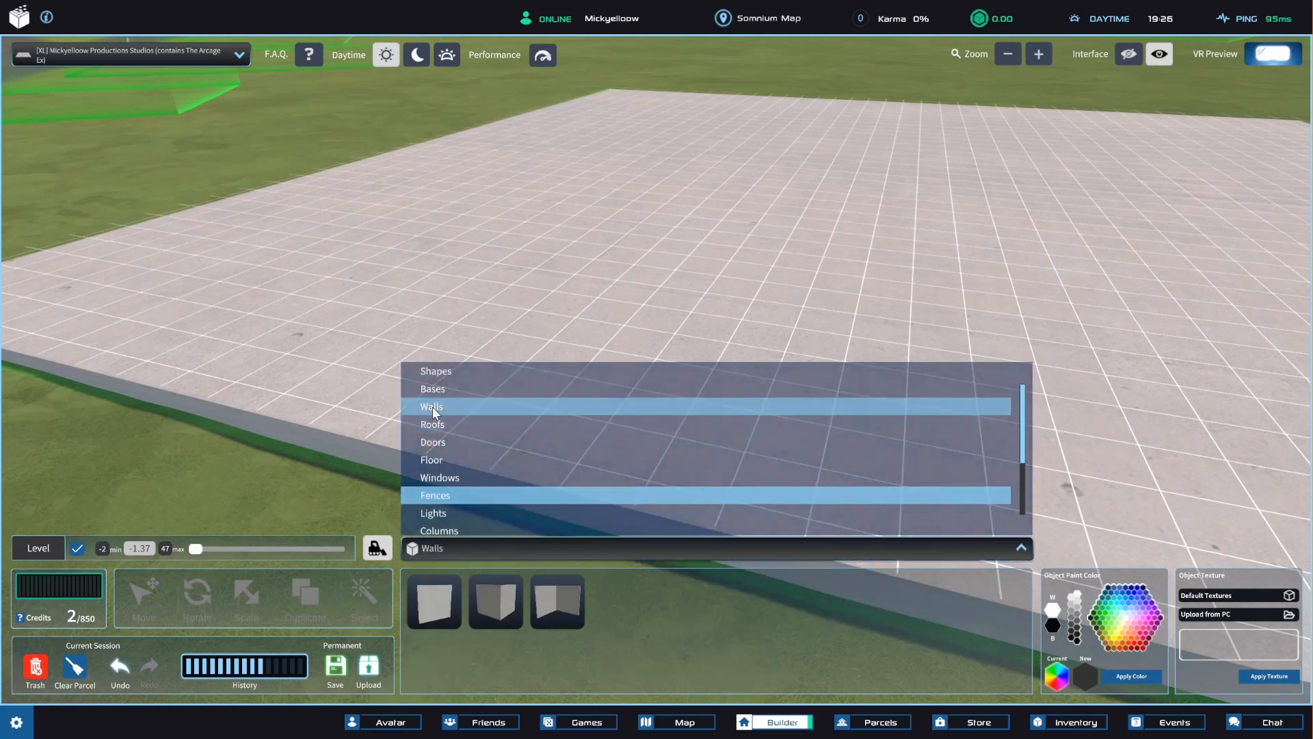
{"action": "left_click", "coordinate": [434, 601]}
{"action": "right_click_drag", "start_coordinate": [867, 448], "coordinate": [917, 451]}
{"action": "scroll", "coordinate": [877, 409], "scroll_direction": "down", "scroll_amount": 5}
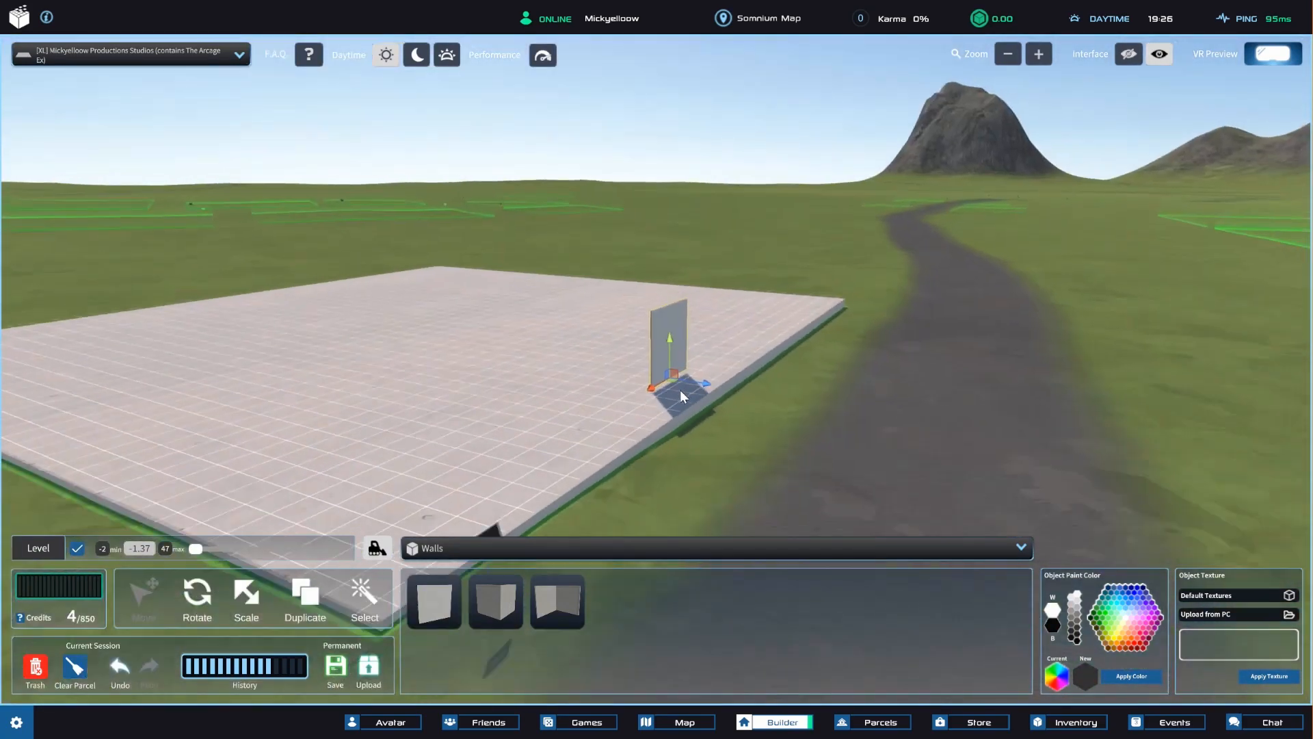
Raise the level grid to .84 and place a second flat wall at that height near the first one.
{"action": "left_click", "coordinate": [204, 547]}
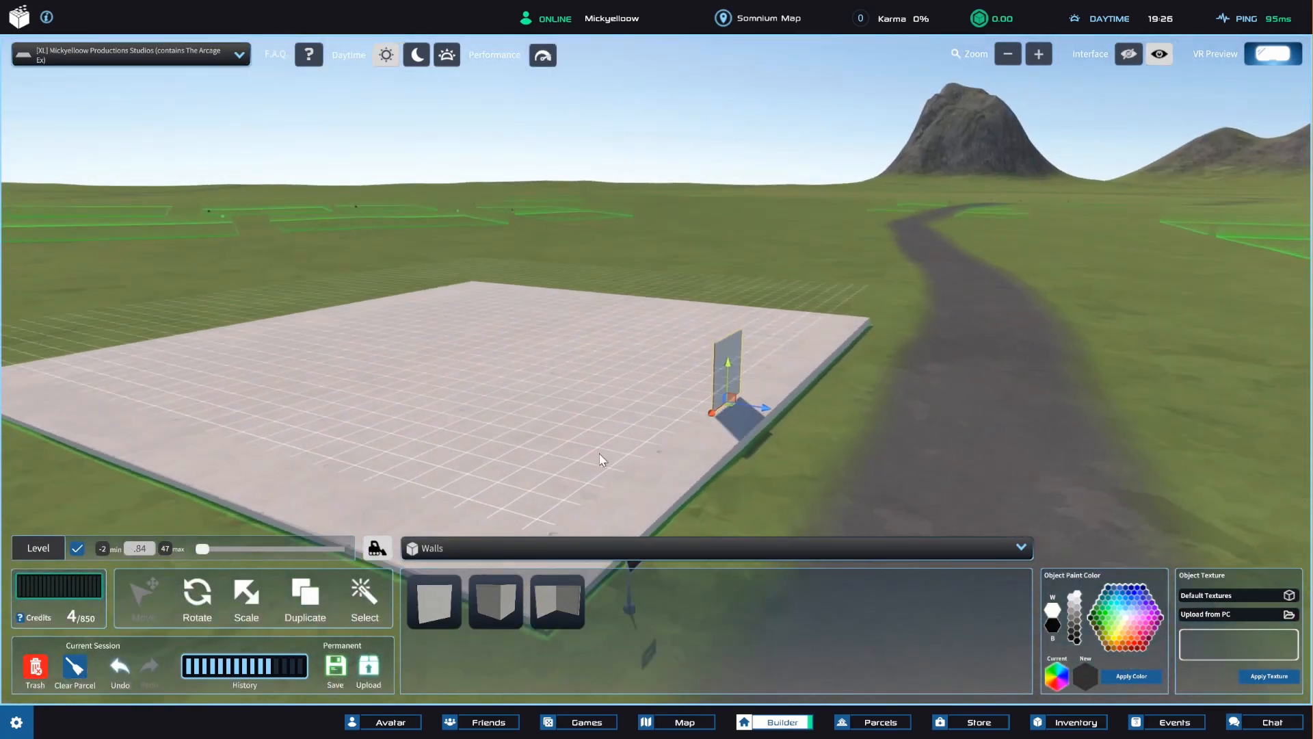
{"action": "left_click", "coordinate": [442, 604]}
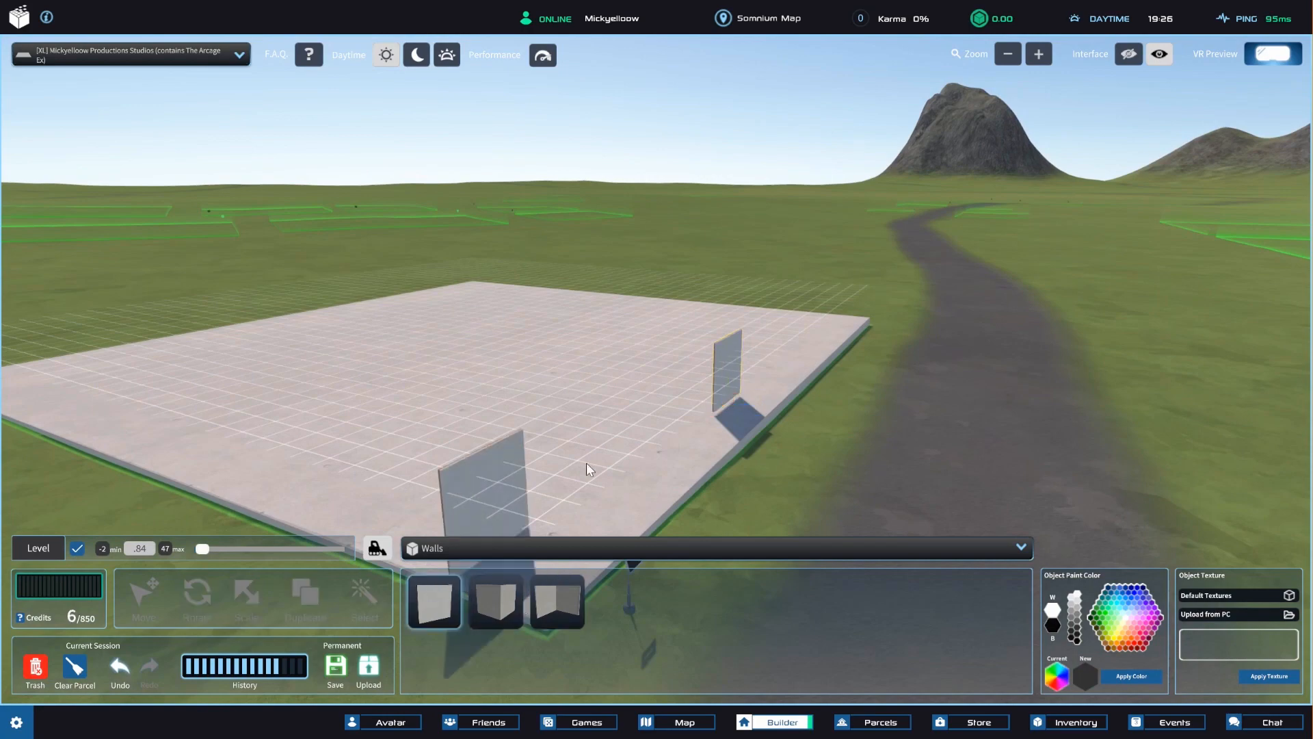
{"action": "left_click", "coordinate": [686, 363]}
{"action": "right_click_drag", "start_coordinate": [687, 362], "coordinate": [596, 399]}
{"action": "scroll", "coordinate": [802, 411], "scroll_direction": "up", "scroll_amount": 5}
{"action": "right_click_drag", "start_coordinate": [703, 393], "coordinate": [887, 362]}
{"action": "scroll", "coordinate": [532, 398], "scroll_direction": "up", "scroll_amount": 5}
{"action": "scroll", "coordinate": [582, 376], "scroll_direction": "down", "scroll_amount": 5}
{"action": "scroll", "coordinate": [910, 429], "scroll_direction": "down", "scroll_amount": 8}
{"action": "scroll", "coordinate": [887, 363], "scroll_direction": "down", "scroll_amount": 3}
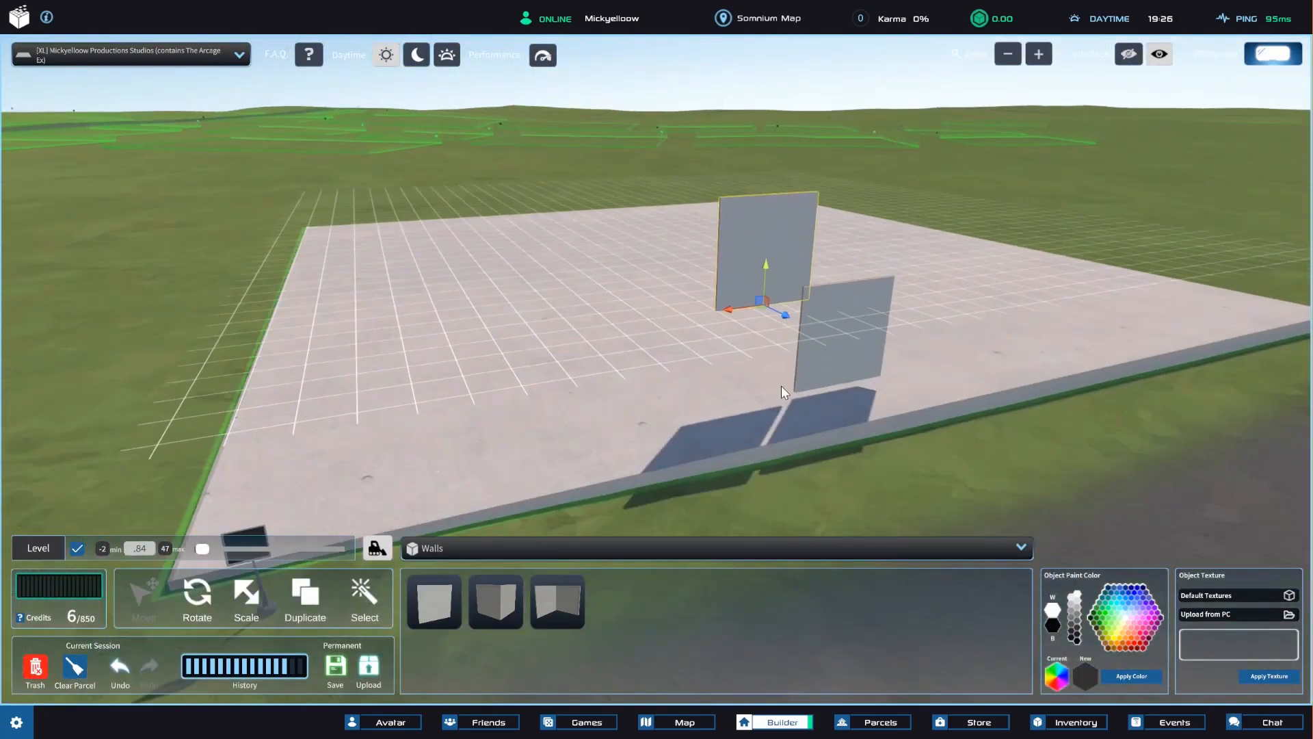
Lower the level grid to -1.71 and place a third flat wall on the base beside the road-side wall.
{"action": "right_click_drag", "start_coordinate": [782, 385], "coordinate": [189, 592]}
{"action": "left_click_drag", "start_coordinate": [207, 547], "coordinate": [141, 546]}
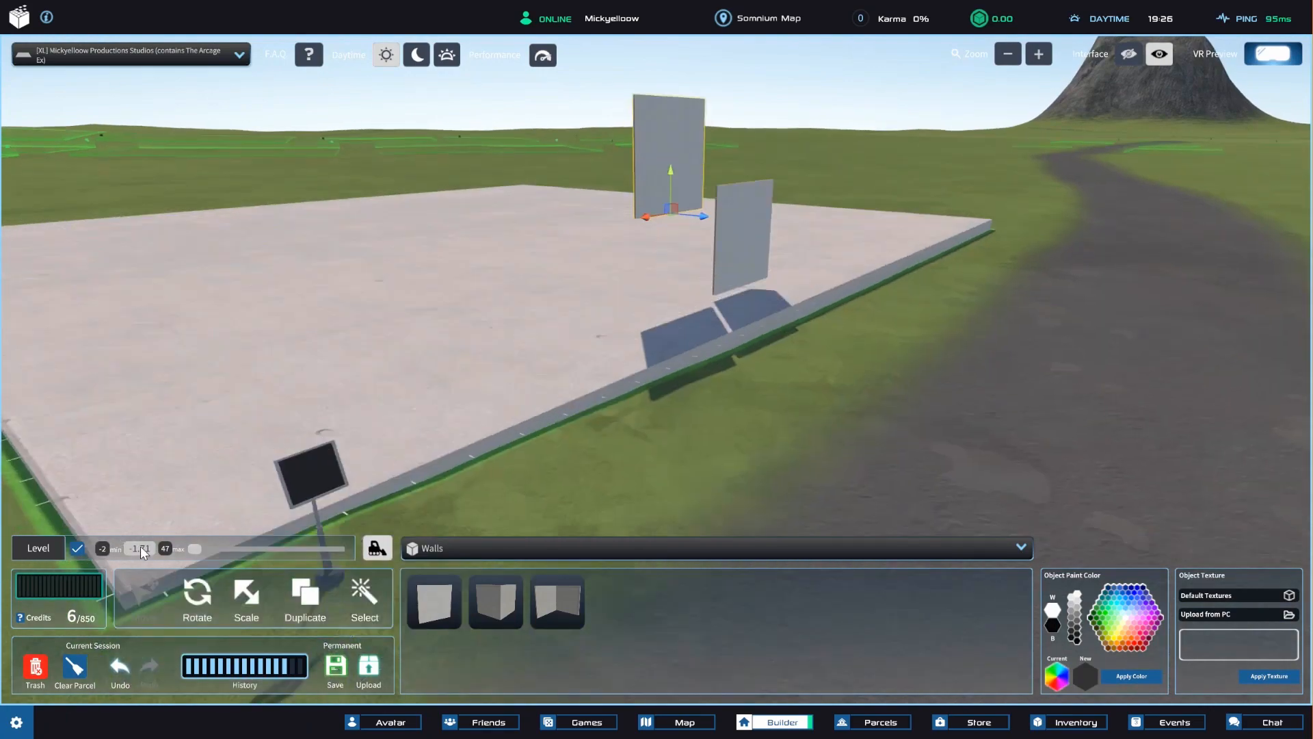
{"action": "scroll", "coordinate": [531, 383], "scroll_direction": "up", "scroll_amount": 6}
{"action": "right_click_drag", "start_coordinate": [585, 407], "coordinate": [571, 415]}
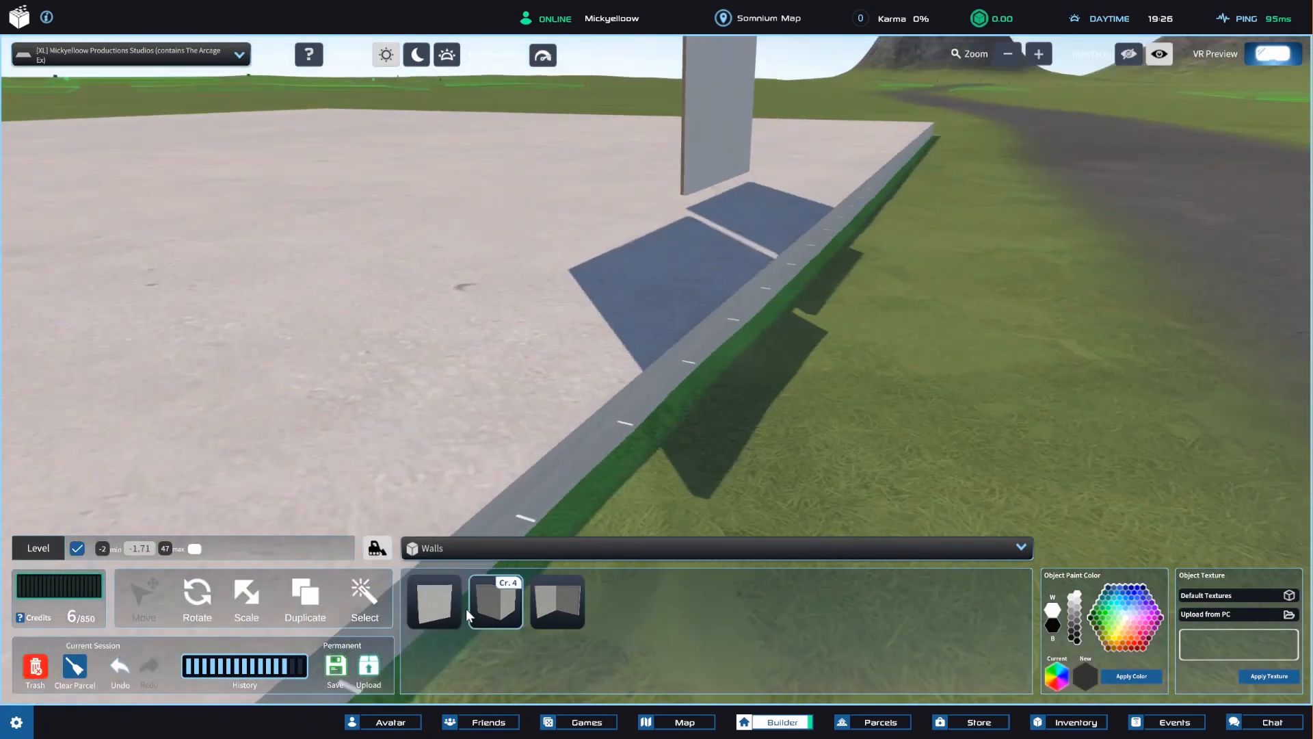
{"action": "left_click_drag", "start_coordinate": [442, 605], "coordinate": [633, 269]}
{"action": "right_click_drag", "start_coordinate": [634, 272], "coordinate": [613, 245]}
{"action": "scroll", "coordinate": [627, 327], "scroll_direction": "up", "scroll_amount": 6}
{"action": "right_click_drag", "start_coordinate": [626, 358], "coordinate": [625, 402]}
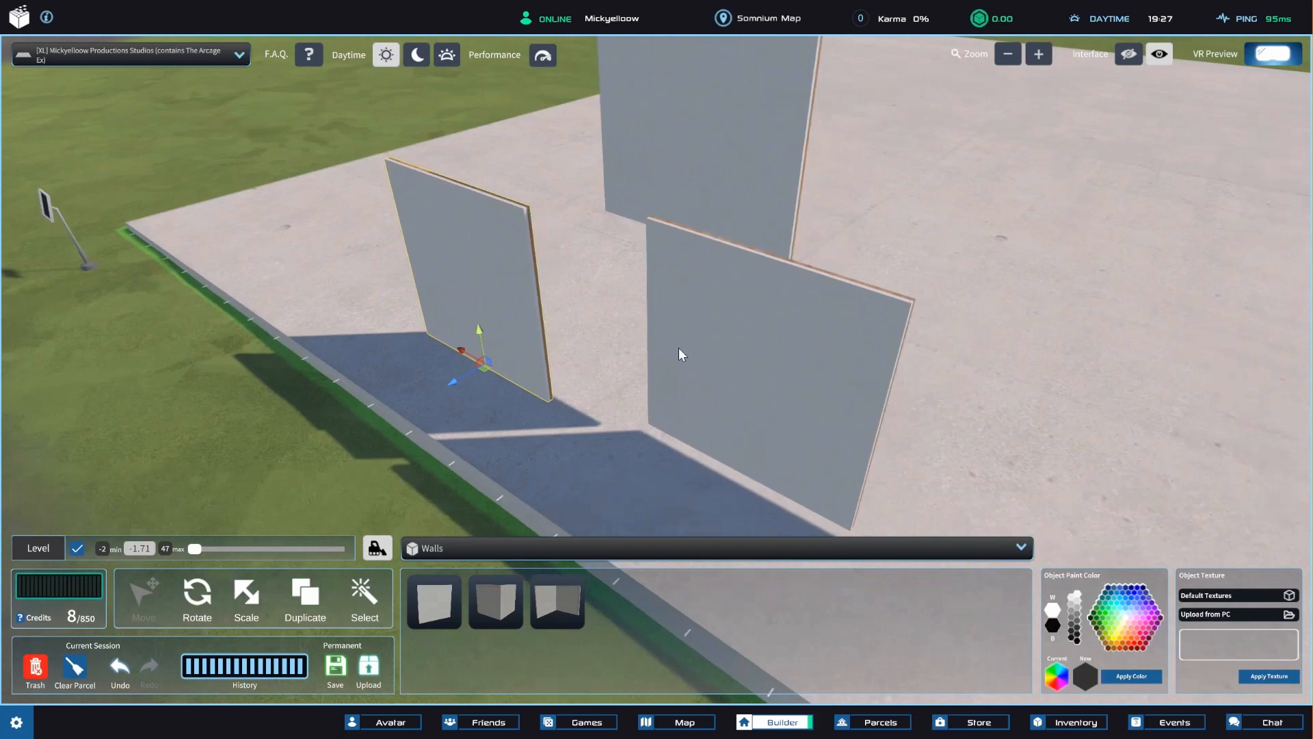
{"action": "right_click_drag", "start_coordinate": [679, 348], "coordinate": [758, 414]}
{"action": "scroll", "coordinate": [700, 390], "scroll_direction": "up", "scroll_amount": 3}
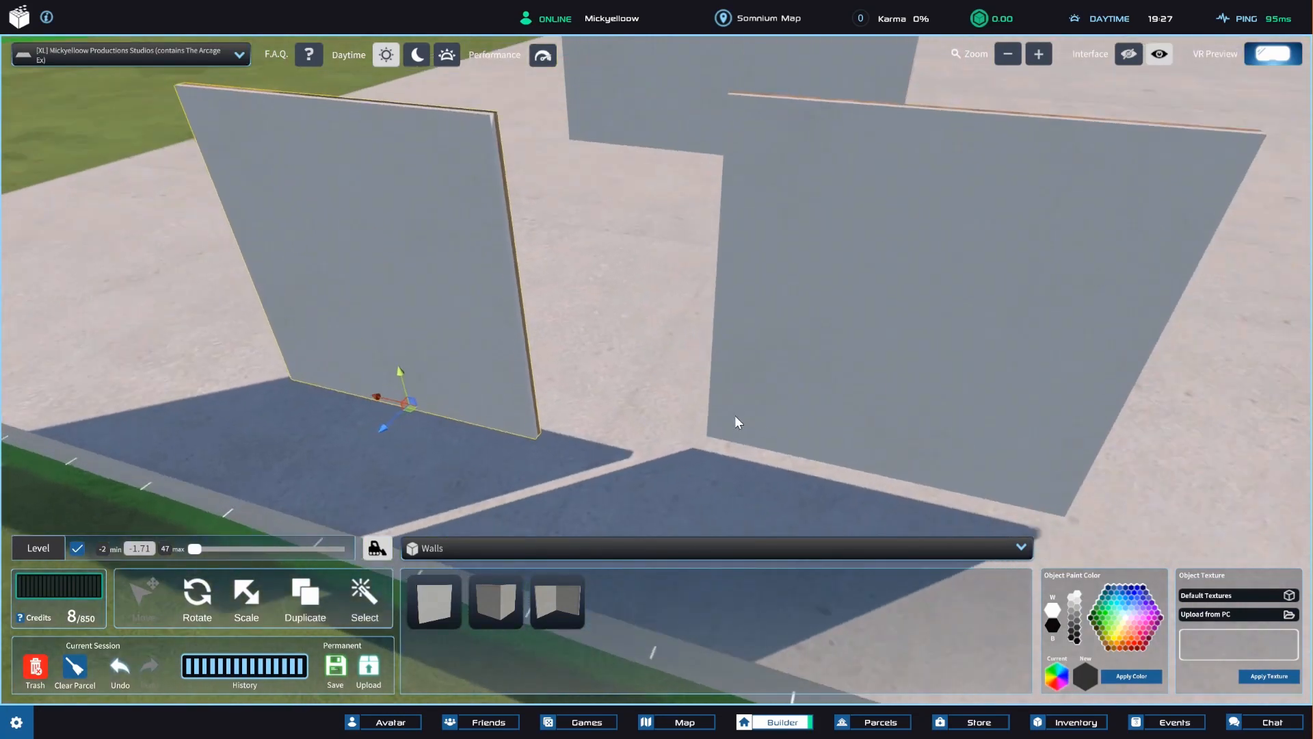
Try to align the road-side wall by hand with the neighbouring wall, matching its side edge and height.
{"action": "left_click", "coordinate": [774, 393]}
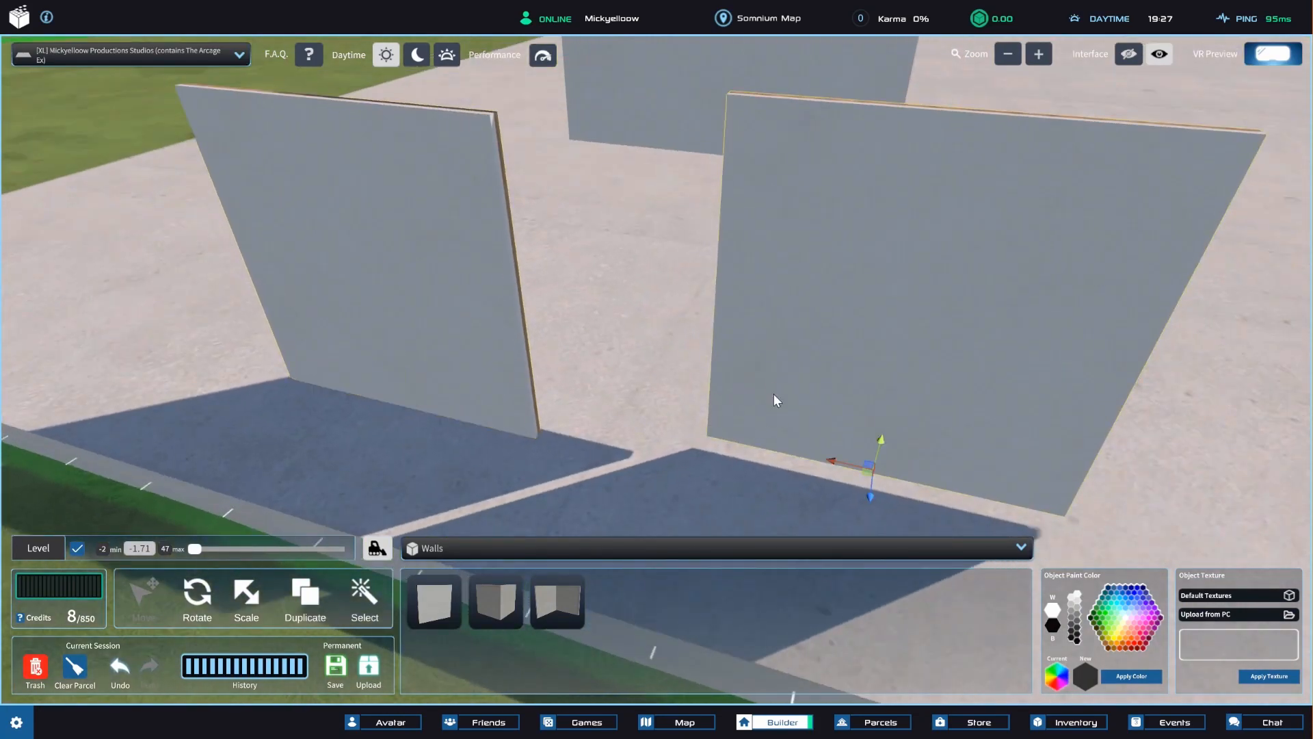
{"action": "left_click_drag", "start_coordinate": [848, 479], "coordinate": [671, 465]}
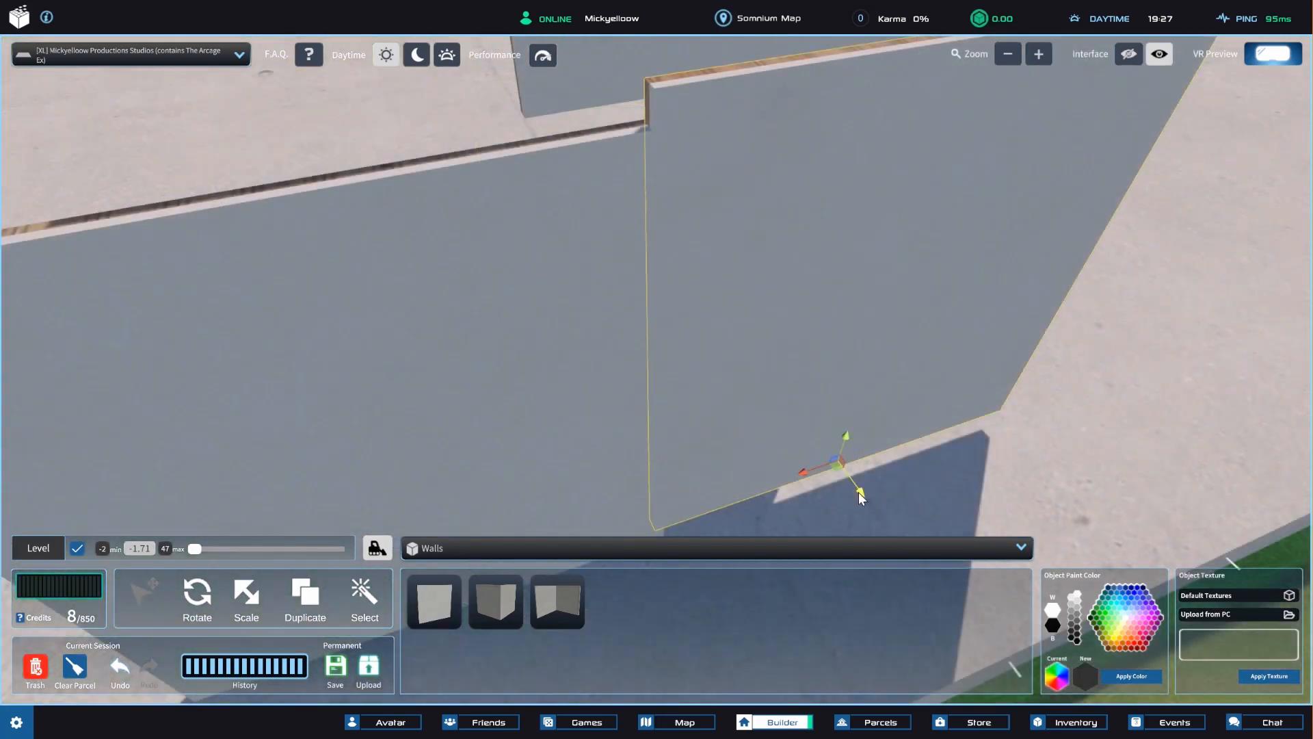
{"action": "left_click_drag", "start_coordinate": [859, 491], "coordinate": [864, 490]}
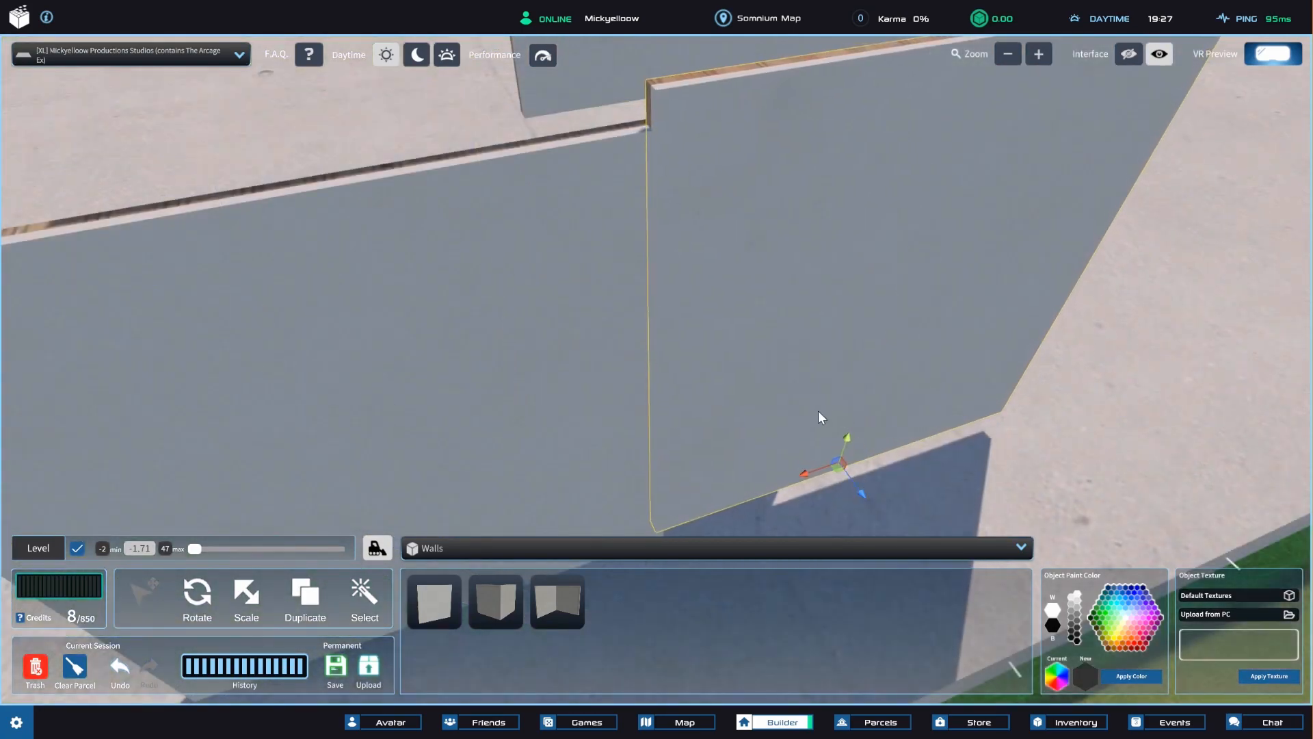
{"action": "left_click_drag", "start_coordinate": [854, 432], "coordinate": [848, 450]}
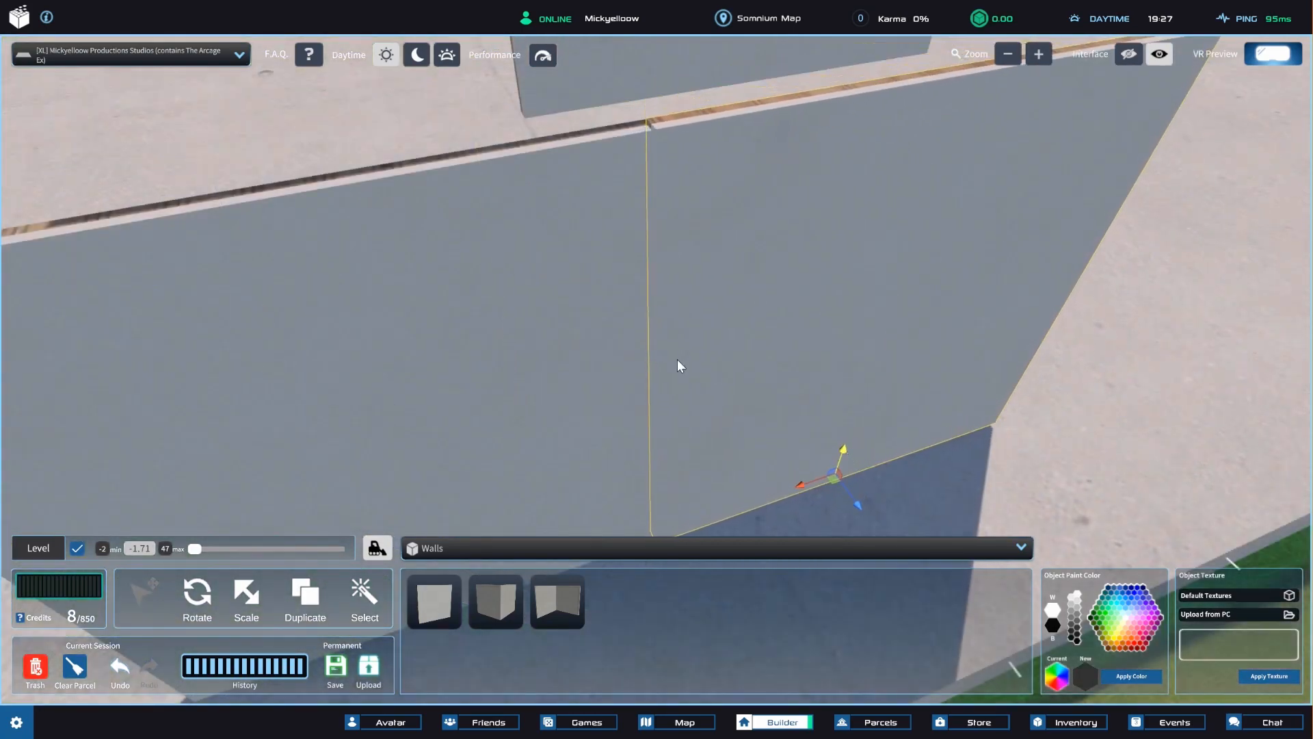
{"action": "right_click_drag", "start_coordinate": [678, 359], "coordinate": [634, 437]}
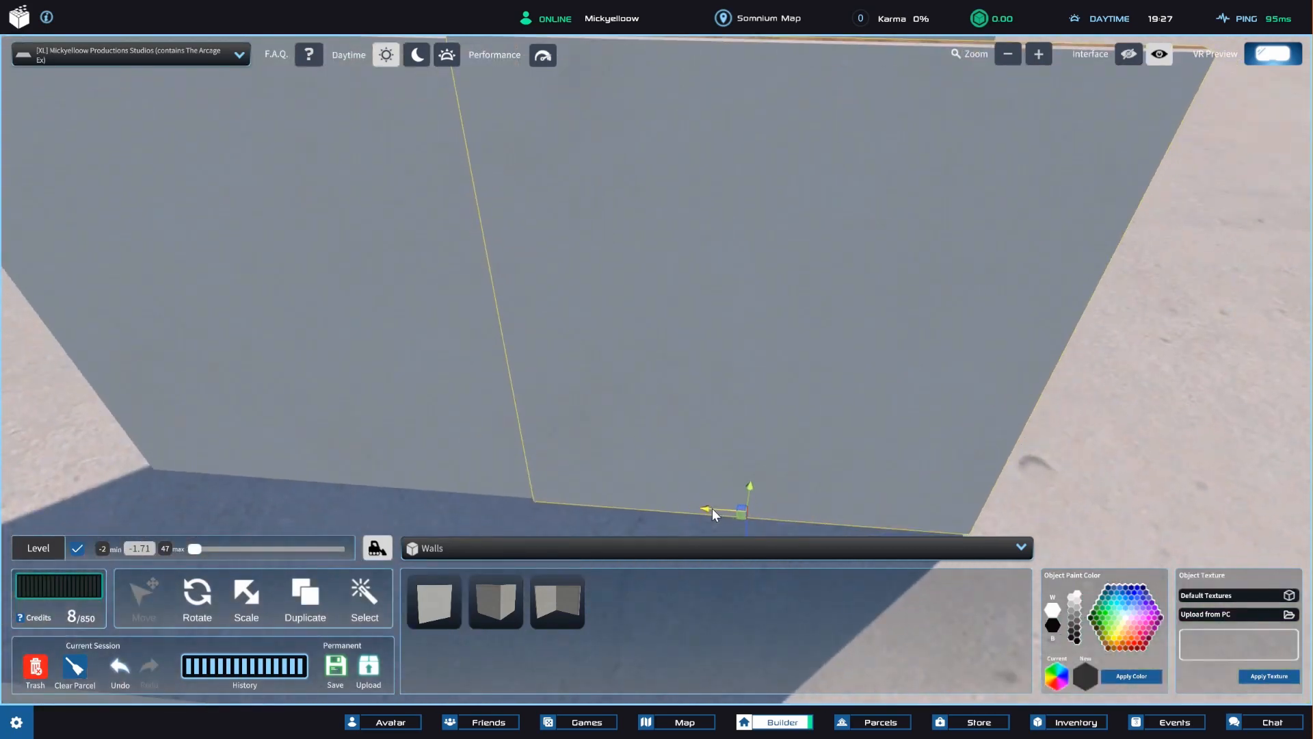
Pull the wall away from its neighbour and vertex-snap its top corner onto the neighbouring wall's top corner.
{"action": "left_click", "coordinate": [745, 515]}
{"action": "left_click", "coordinate": [741, 518]}
{"action": "right_click_drag", "start_coordinate": [741, 518], "coordinate": [804, 478]}
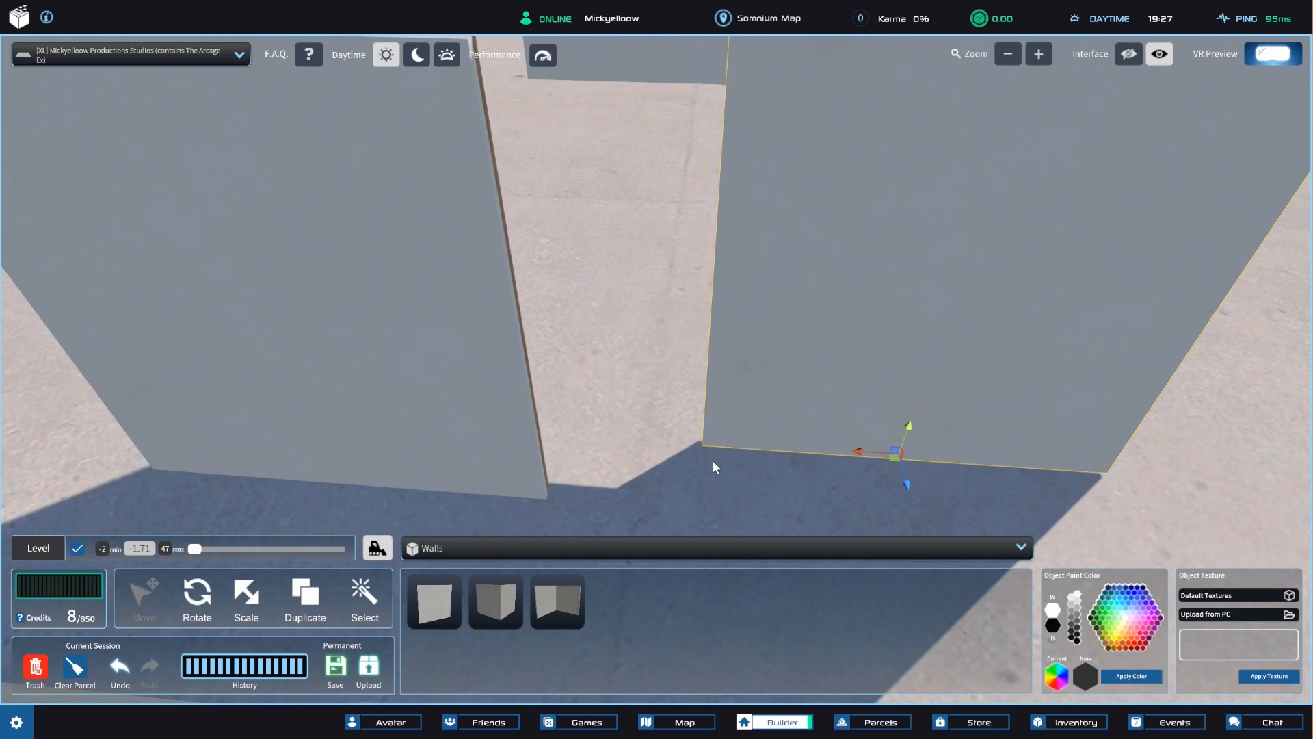
{"action": "key", "text": "v"}
{"action": "right_click_drag", "start_coordinate": [709, 405], "coordinate": [761, 453]}
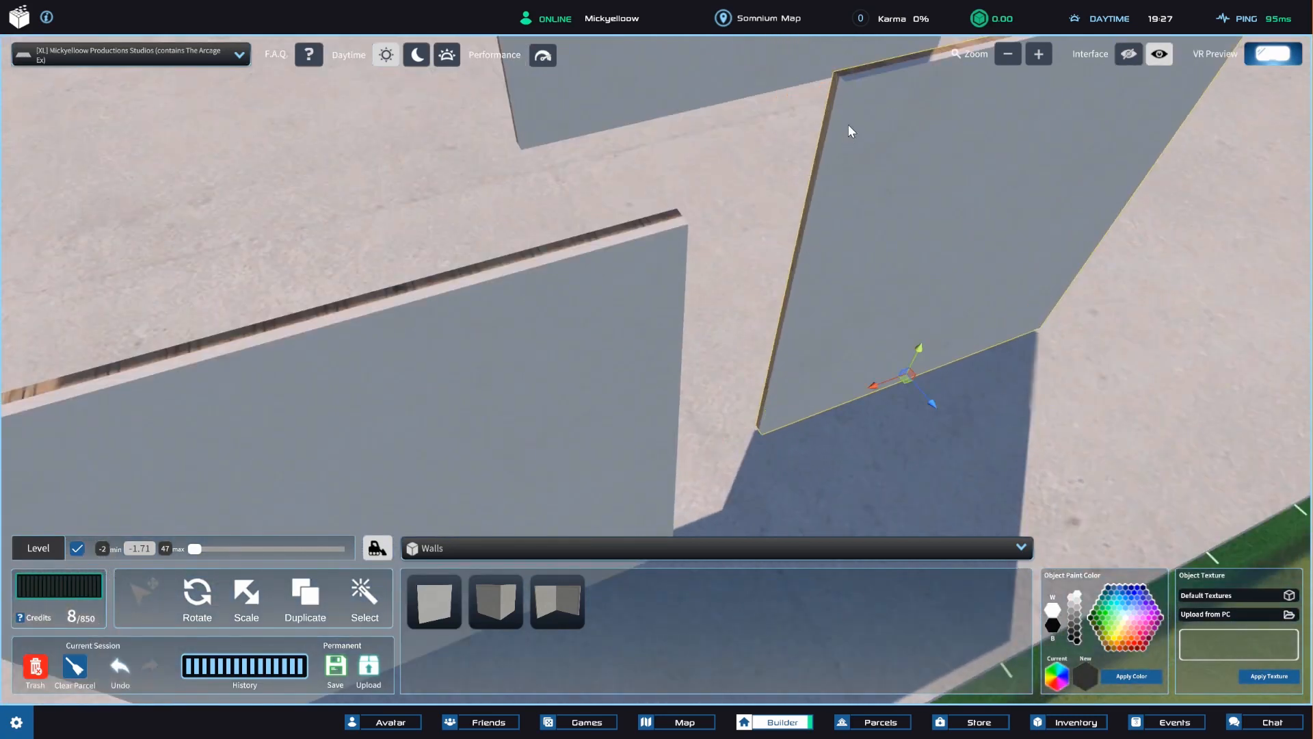
{"action": "key", "text": "v"}
{"action": "left_click_drag", "start_coordinate": [848, 83], "coordinate": [672, 233]}
{"action": "right_click_drag", "start_coordinate": [878, 418], "coordinate": [754, 355]}
{"action": "scroll", "coordinate": [232, 238], "scroll_direction": "down", "scroll_amount": 5}
{"action": "left_click", "coordinate": [232, 238]}
{"action": "scroll", "coordinate": [496, 322], "scroll_direction": "up", "scroll_amount": 6}
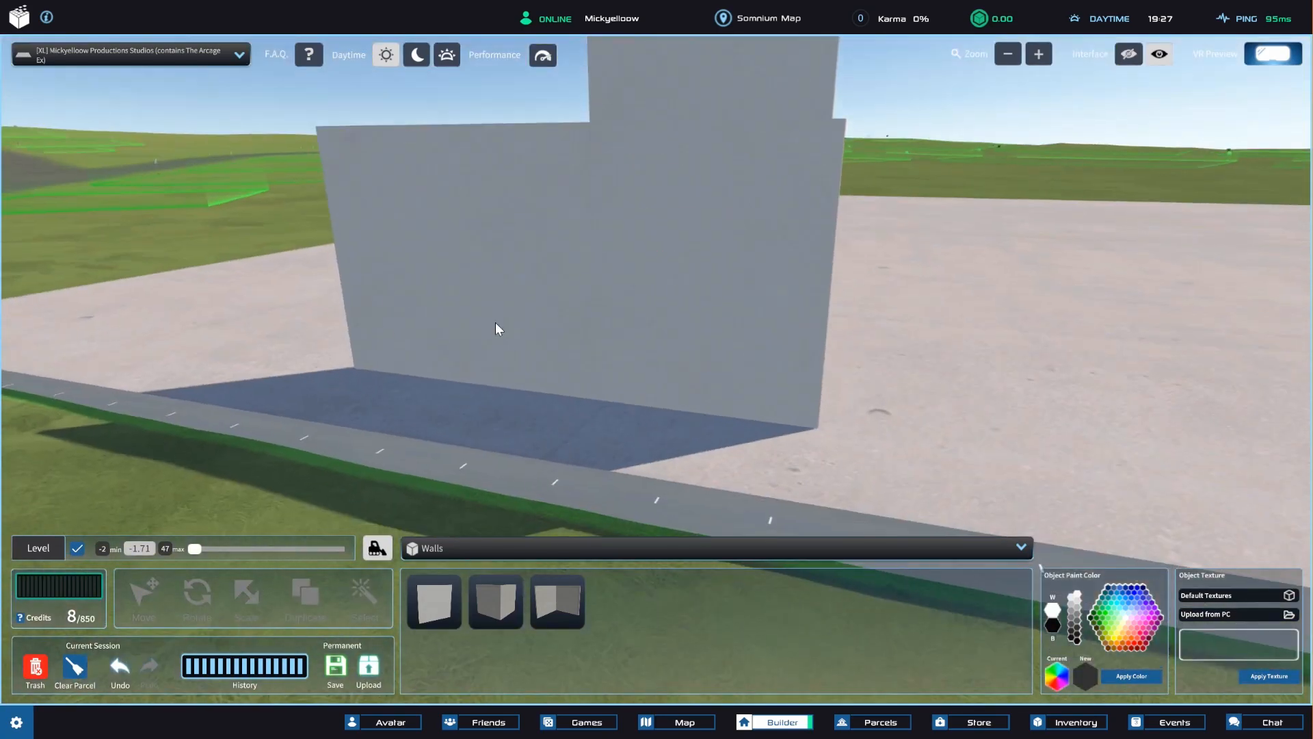
Place a corner wall on the base and vertex-snap it to the free end of the two joined walls.
{"action": "scroll", "coordinate": [551, 370], "scroll_direction": "down", "scroll_amount": 3}
{"action": "right_click_drag", "start_coordinate": [556, 382], "coordinate": [687, 357]}
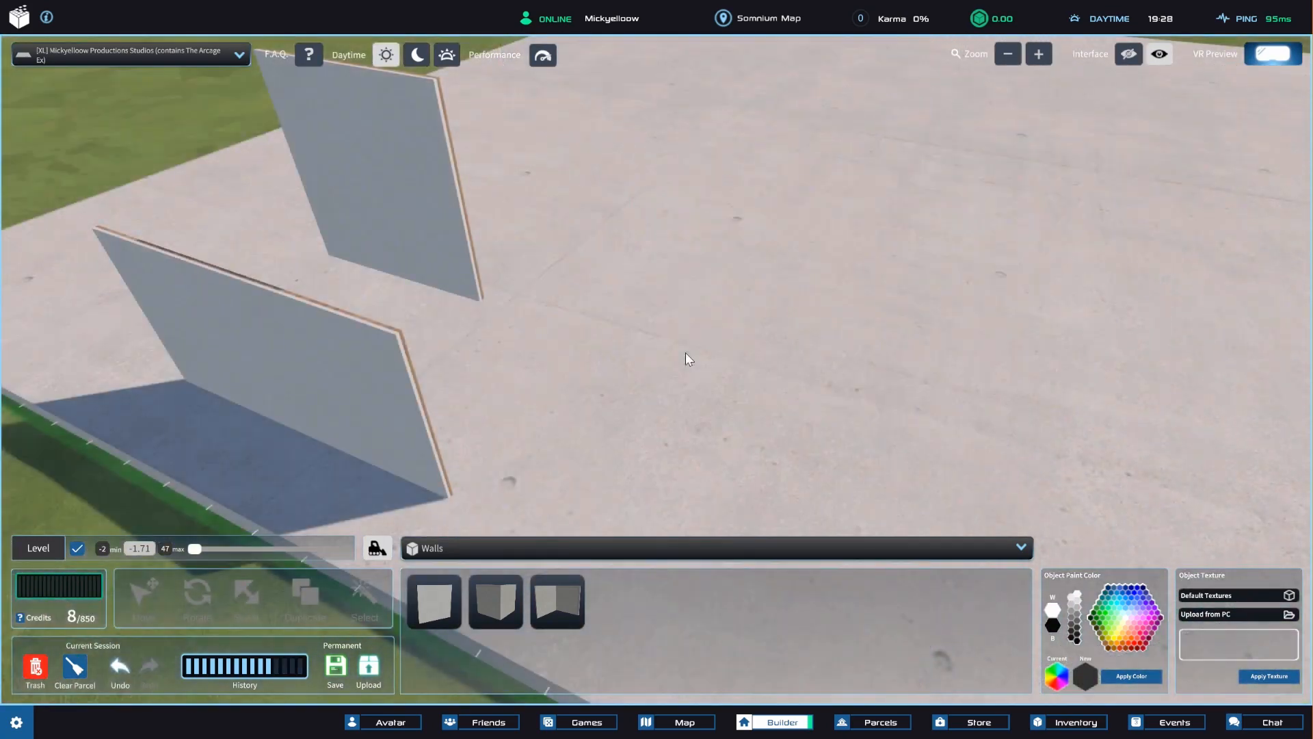
{"action": "left_click_drag", "start_coordinate": [510, 602], "coordinate": [790, 402]}
{"action": "left_click_drag", "start_coordinate": [633, 214], "coordinate": [395, 335]}
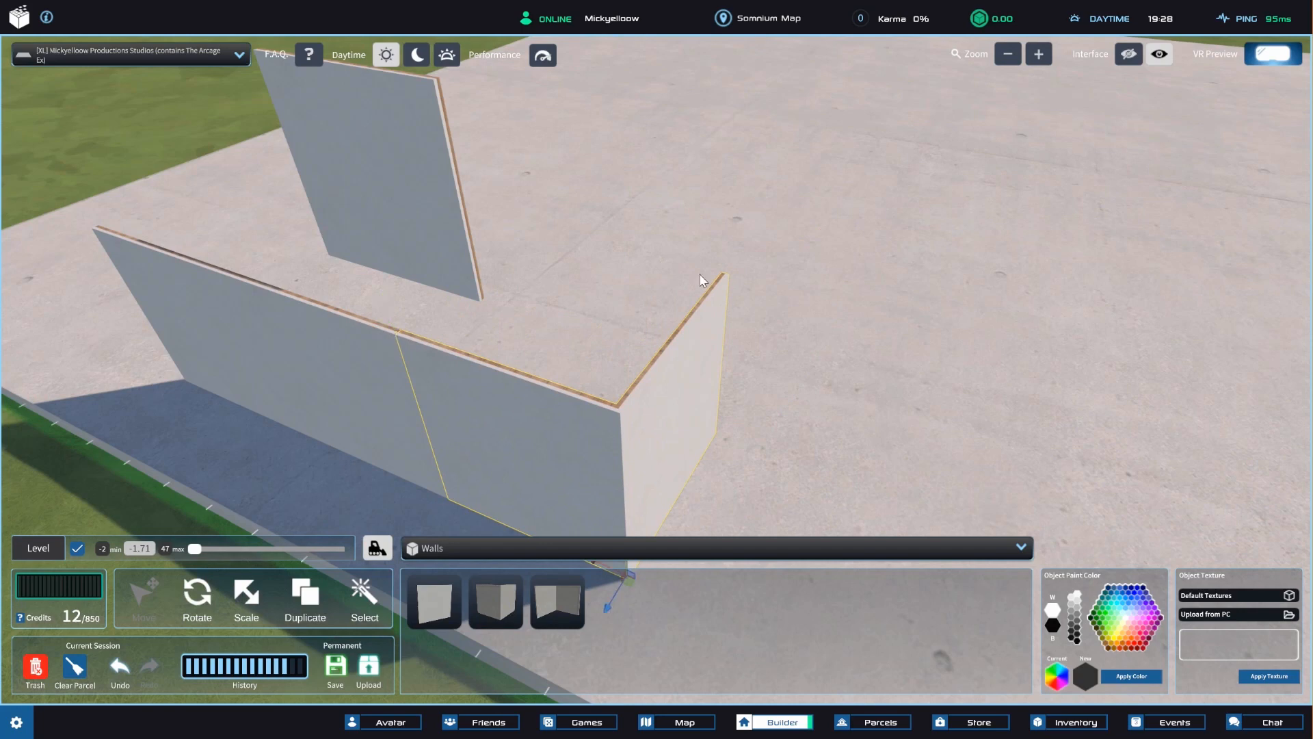
Place a leafy potted plant from the Plants category and vertex-snap its pot to the corner wall's top end.
{"action": "left_click", "coordinate": [540, 548]}
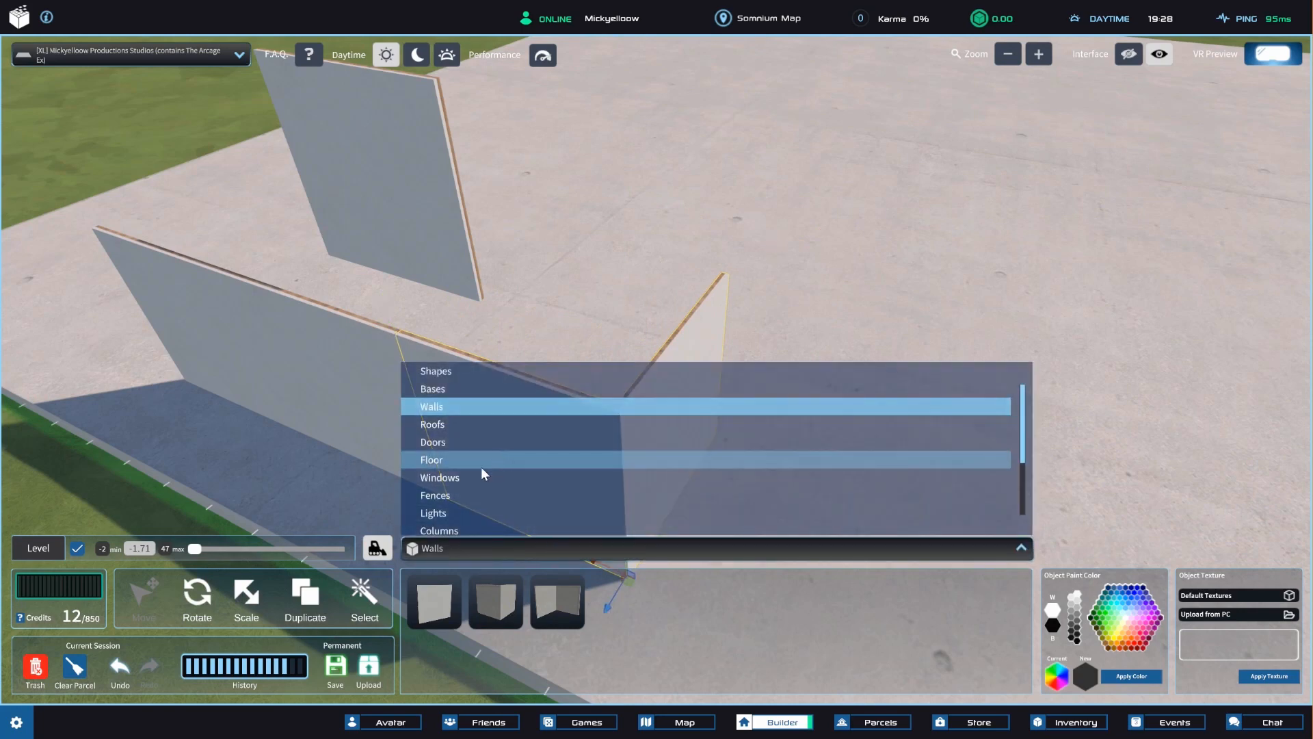
{"action": "scroll", "coordinate": [473, 496], "scroll_direction": "down", "scroll_amount": 1}
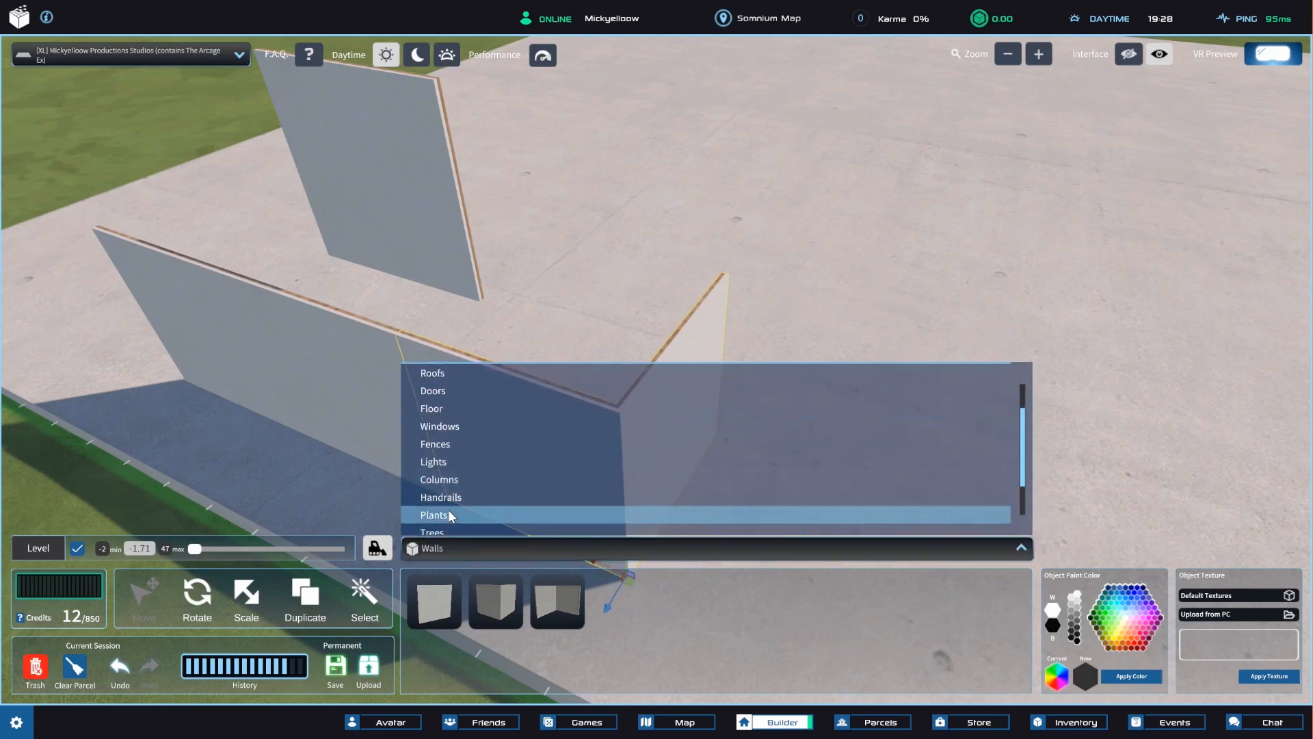
{"action": "left_click", "coordinate": [449, 514]}
{"action": "left_click", "coordinate": [498, 603]}
{"action": "left_click", "coordinate": [815, 440]}
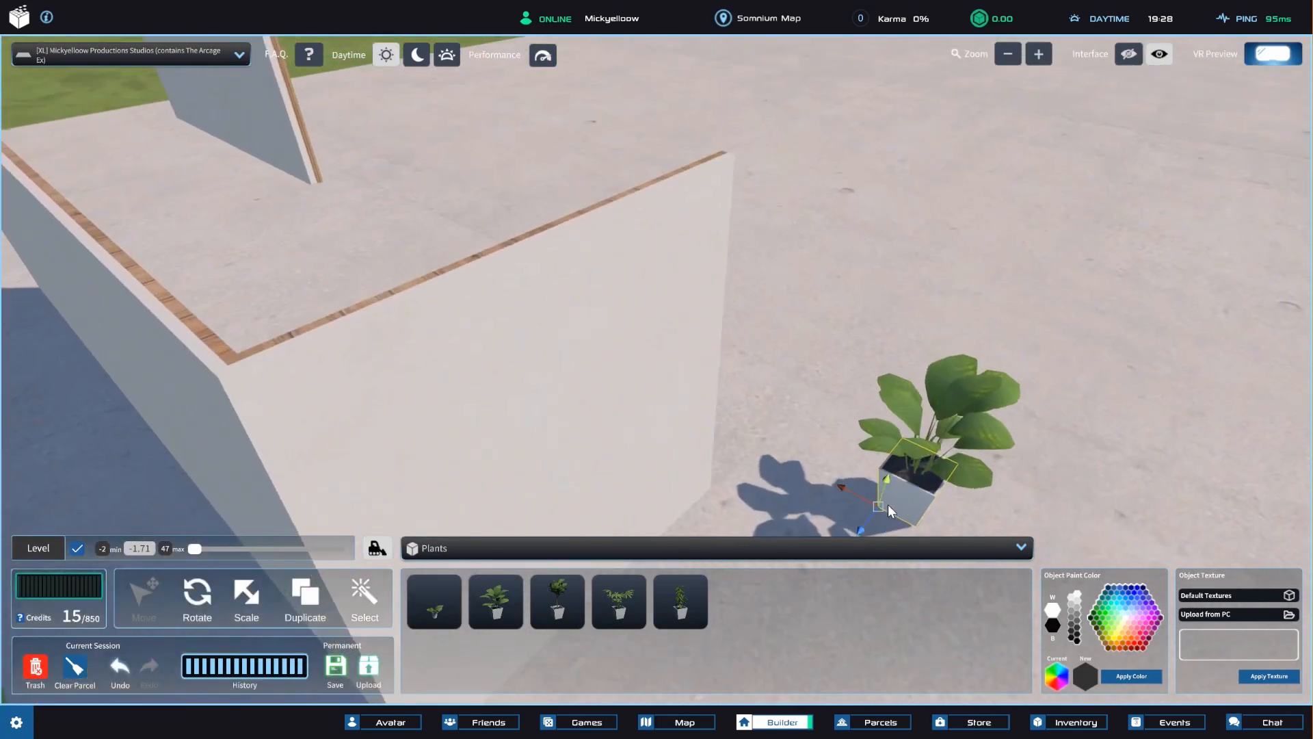
{"action": "left_click_drag", "start_coordinate": [889, 508], "coordinate": [733, 156]}
{"action": "left_click", "coordinate": [123, 97]}
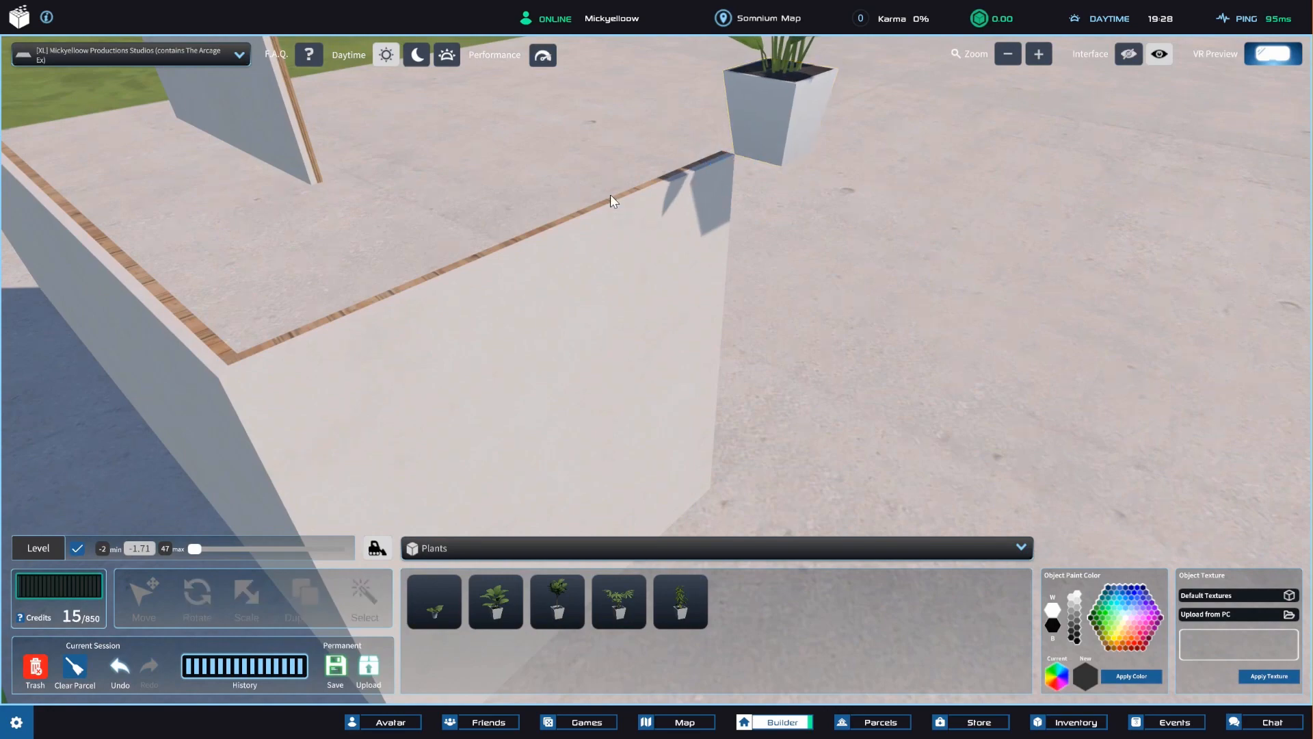
Examine the joined walls and the potted plant's contact point with the wall from several distances and angles.
{"action": "scroll", "coordinate": [599, 232], "scroll_direction": "up", "scroll_amount": 5}
{"action": "right_click_drag", "start_coordinate": [610, 194], "coordinate": [643, 286]}
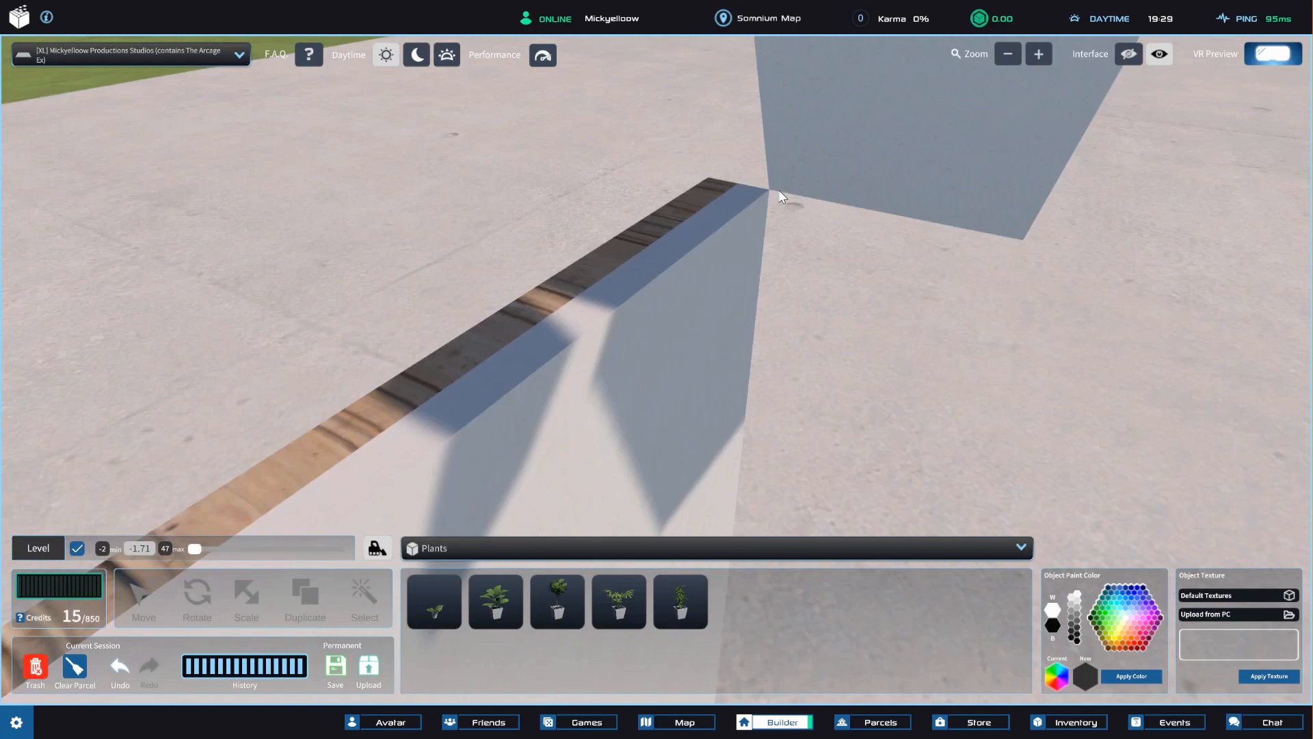
{"action": "scroll", "coordinate": [778, 190], "scroll_direction": "down", "scroll_amount": 5}
{"action": "scroll", "coordinate": [615, 290], "scroll_direction": "up", "scroll_amount": 5}
{"action": "scroll", "coordinate": [629, 263], "scroll_direction": "down", "scroll_amount": 2}
{"action": "scroll", "coordinate": [650, 272], "scroll_direction": "down", "scroll_amount": 2}
{"action": "scroll", "coordinate": [535, 346], "scroll_direction": "down", "scroll_amount": 4}
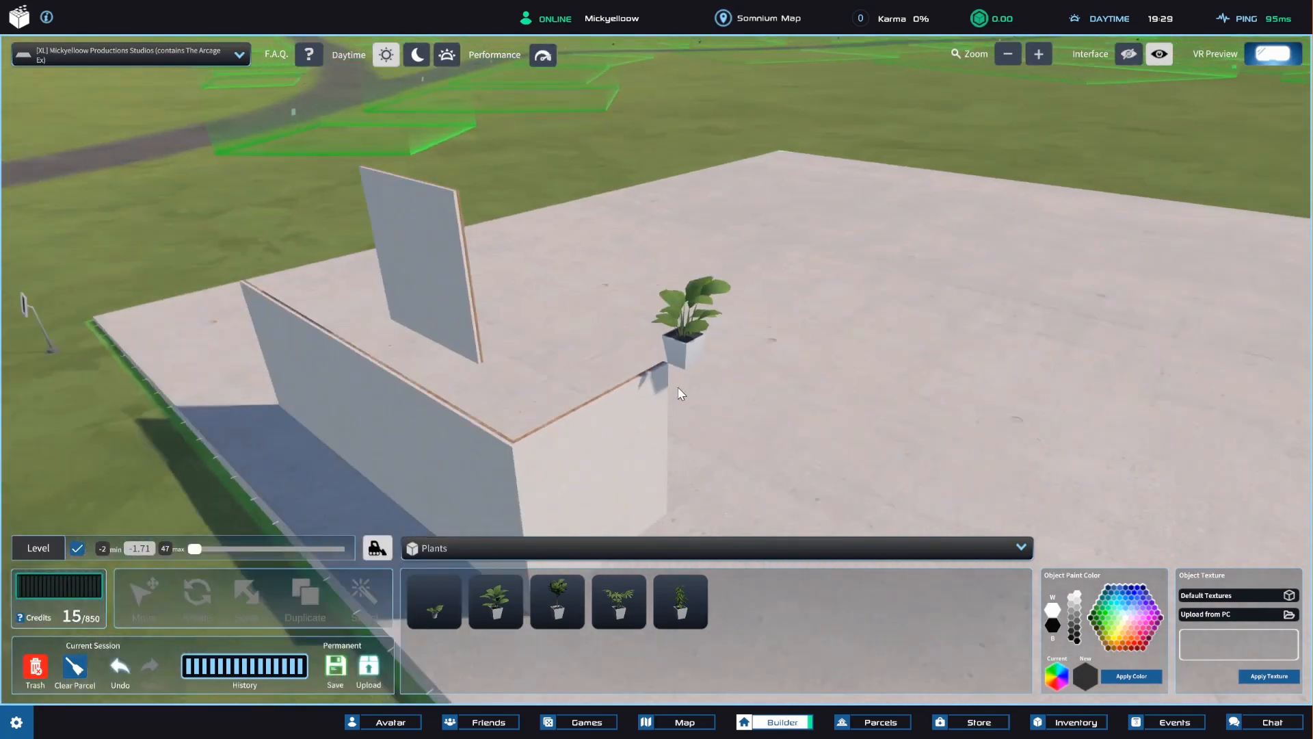
{"action": "right_click_drag", "start_coordinate": [535, 346], "coordinate": [499, 497]}
{"action": "scroll", "coordinate": [737, 330], "scroll_direction": "down", "scroll_amount": 3}
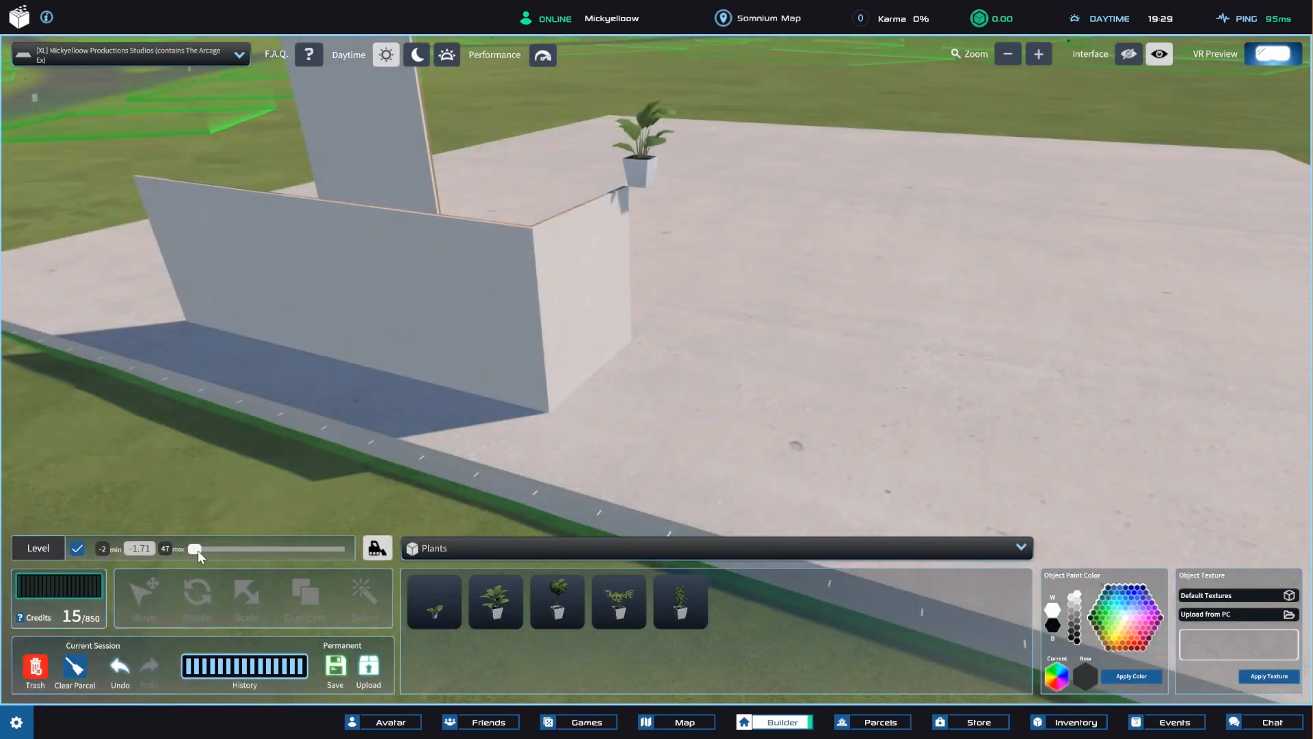
Raise the level grid to 5.76 and place another flat wall from the Walls category at that height.
{"action": "left_click_drag", "start_coordinate": [196, 551], "coordinate": [225, 553]}
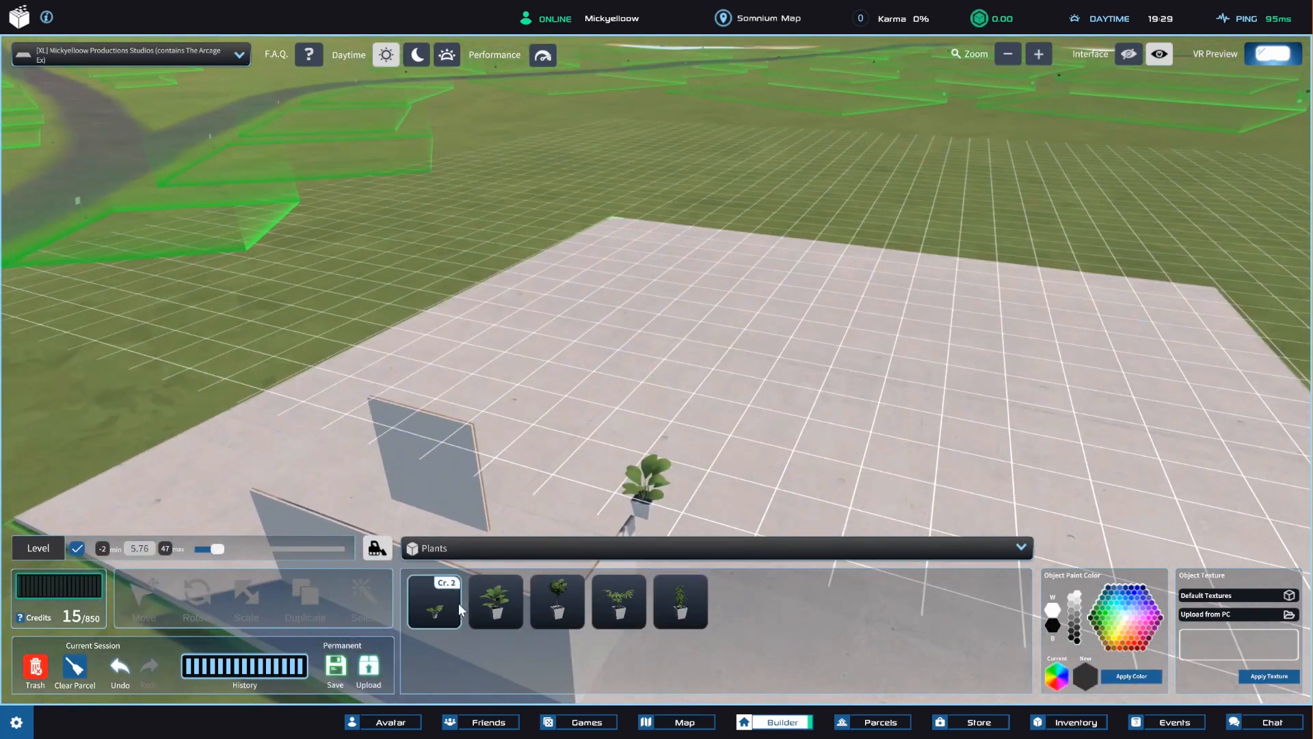
{"action": "left_click", "coordinate": [490, 548]}
{"action": "left_click", "coordinate": [447, 410]}
{"action": "left_click", "coordinate": [436, 600]}
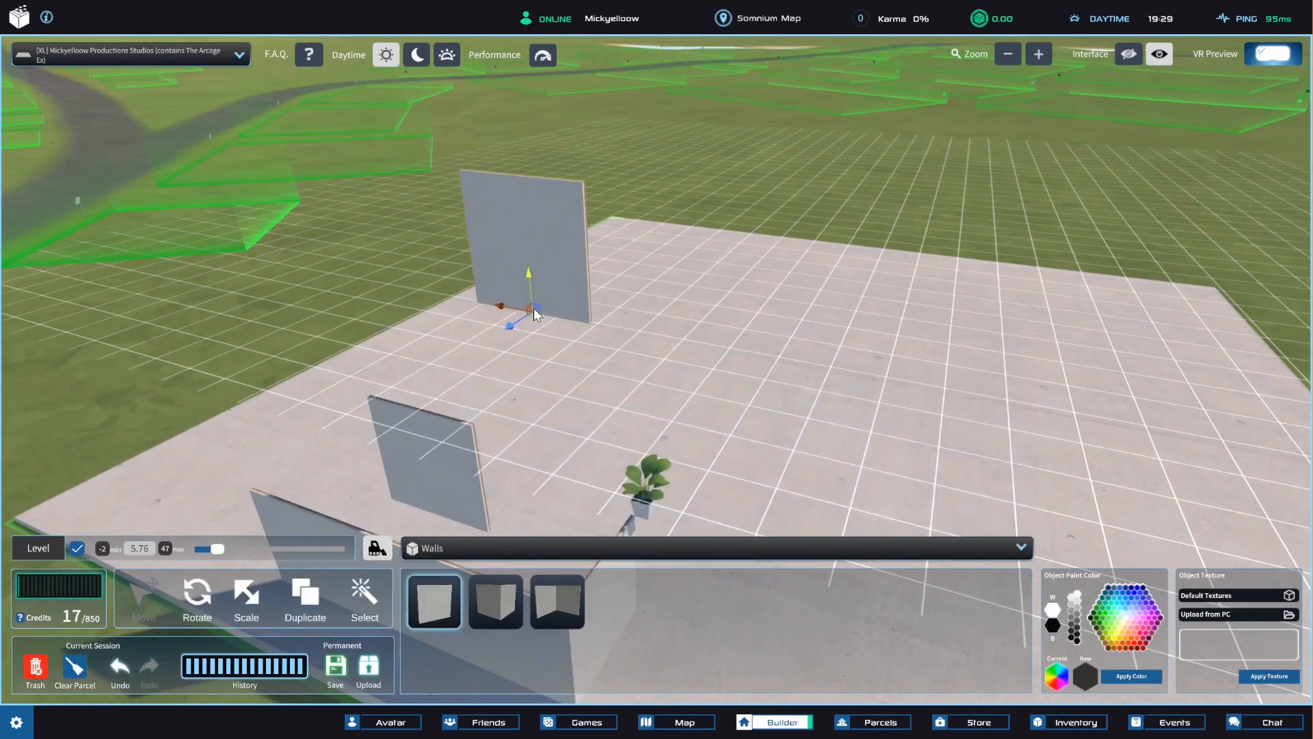
Add a second flat wall at level 5.76 and vertex-snap the two raised walls together end to end.
{"action": "right_click_drag", "start_coordinate": [383, 280], "coordinate": [605, 408]}
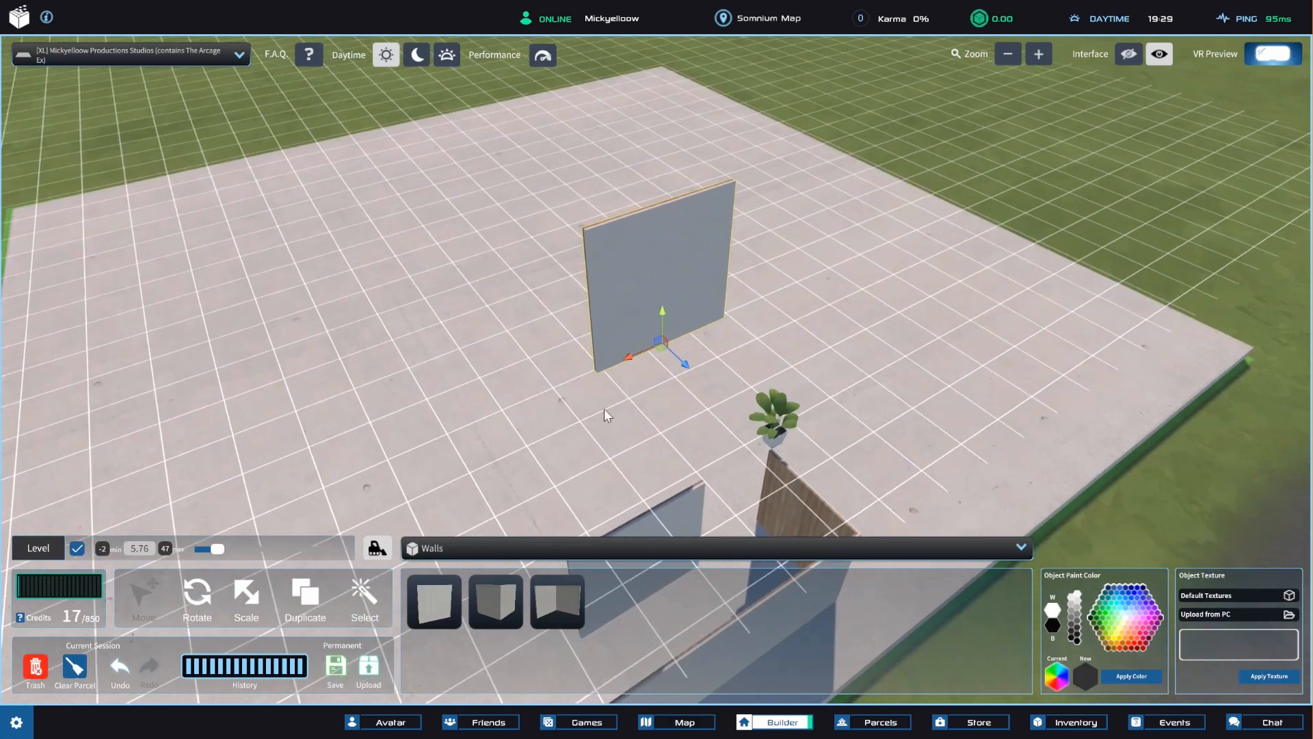
{"action": "key", "text": "v"}
{"action": "left_click_drag", "start_coordinate": [598, 372], "coordinate": [461, 438]}
{"action": "left_click", "coordinate": [434, 601]}
{"action": "left_click_drag", "start_coordinate": [708, 353], "coordinate": [606, 360]}
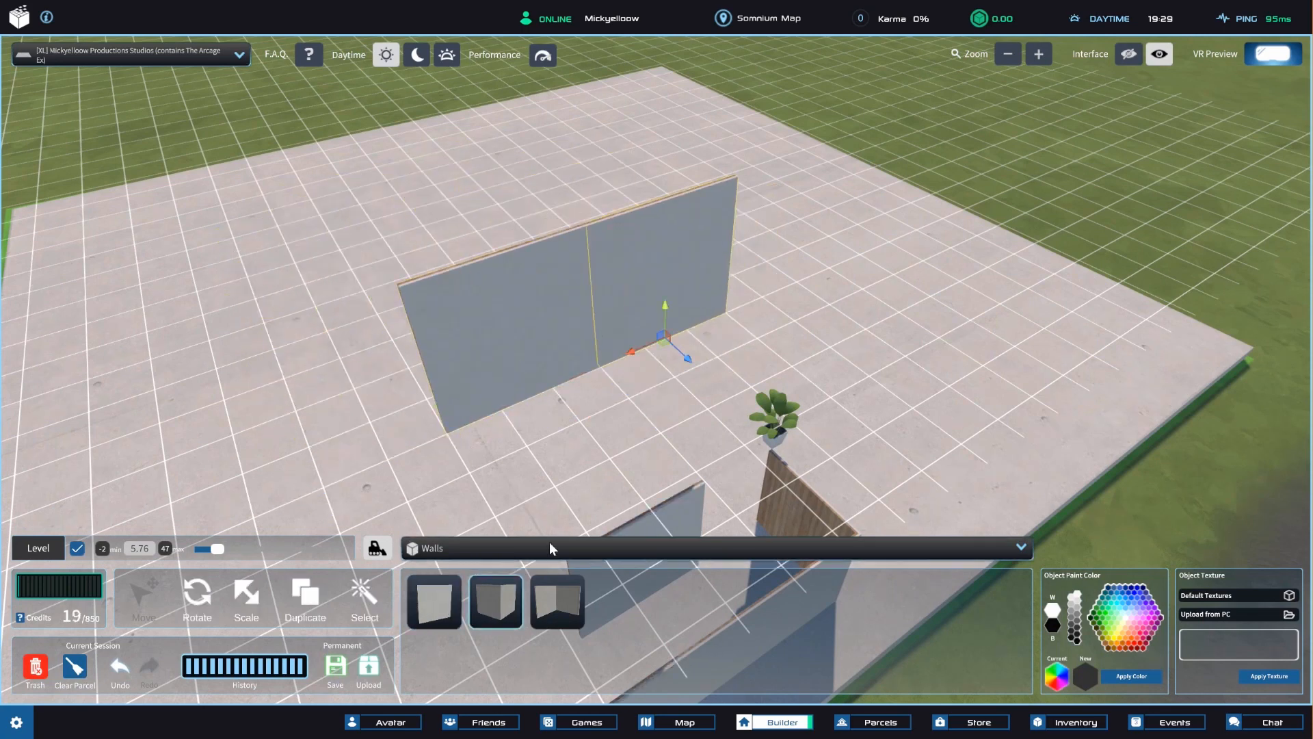
Place a corner wall at level 5.76 and vertex-snap it to the end of the two raised flat walls.
{"action": "left_click", "coordinate": [496, 601]}
{"action": "left_click_drag", "start_coordinate": [761, 329], "coordinate": [742, 320]}
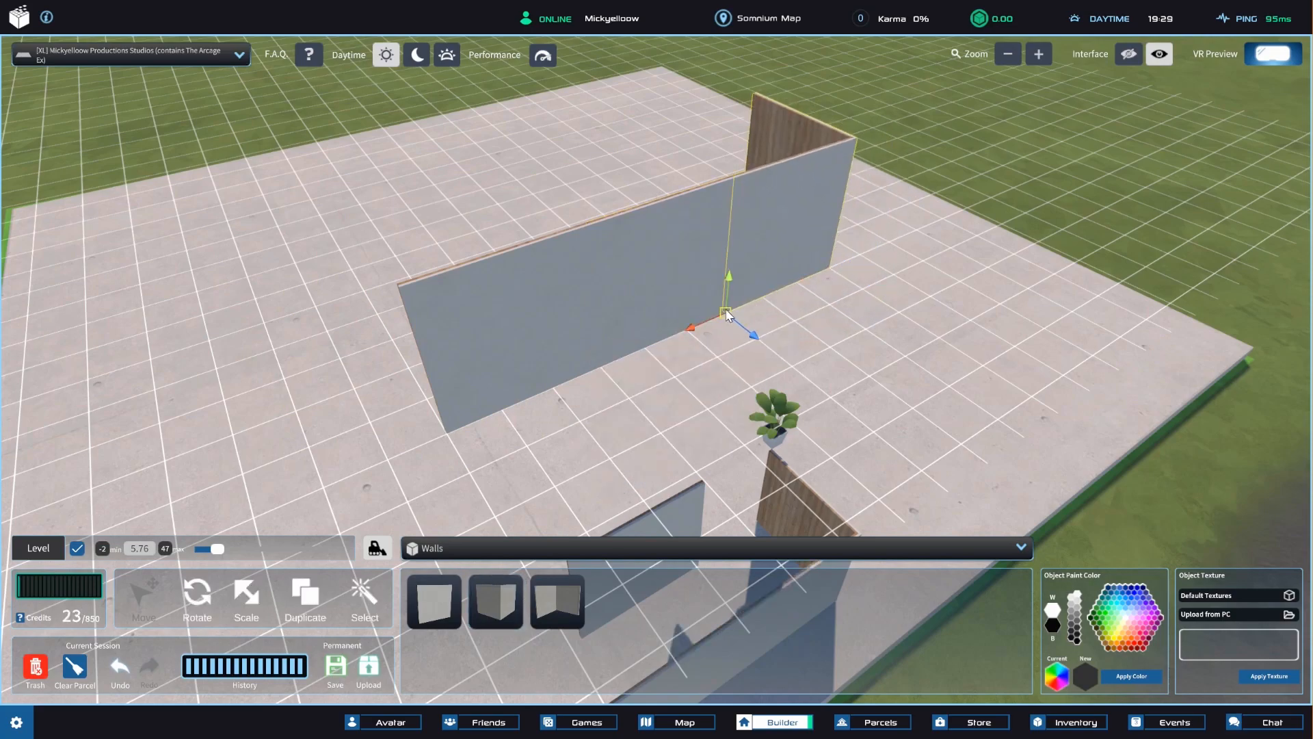
{"action": "right_click_drag", "start_coordinate": [741, 314], "coordinate": [548, 389]}
Place another raised corner wall and vertex-snap it to the free end of the first raised corner wall.
{"action": "left_click", "coordinate": [496, 602]}
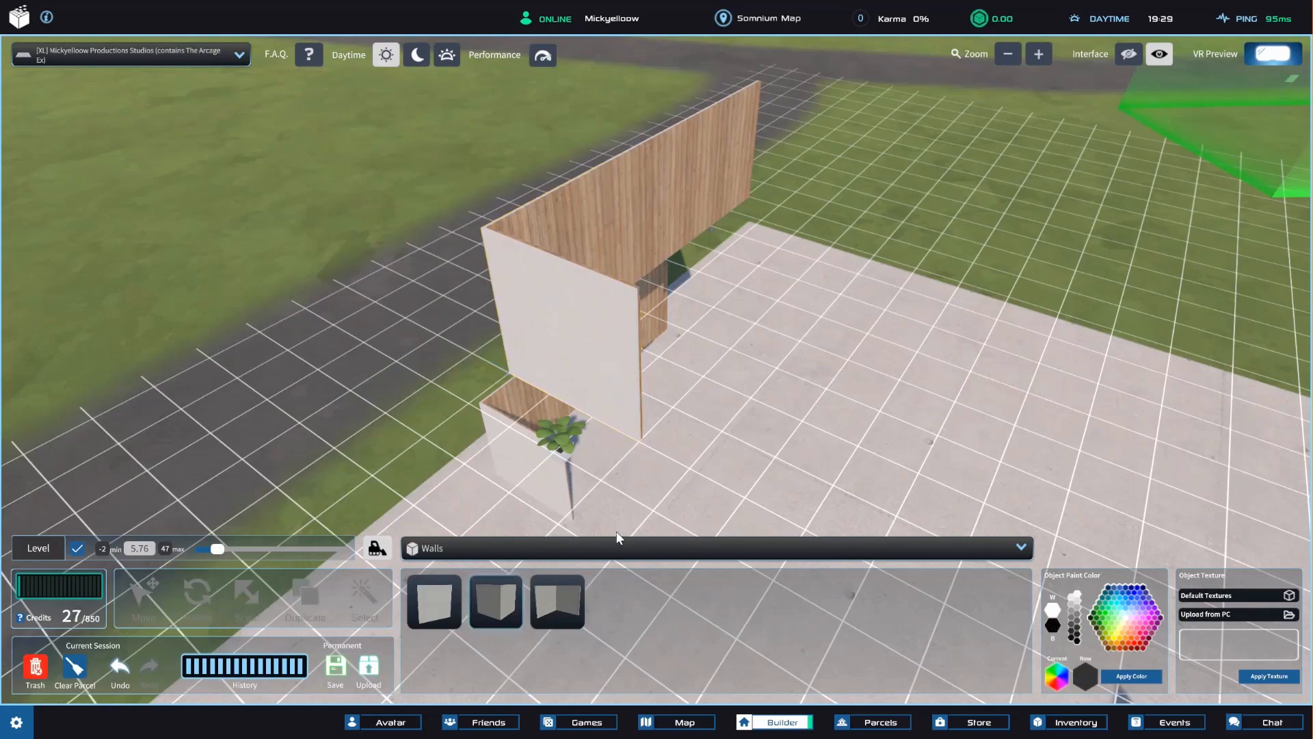
{"action": "right_click", "coordinate": [749, 424]}
{"action": "left_click", "coordinate": [860, 424]}
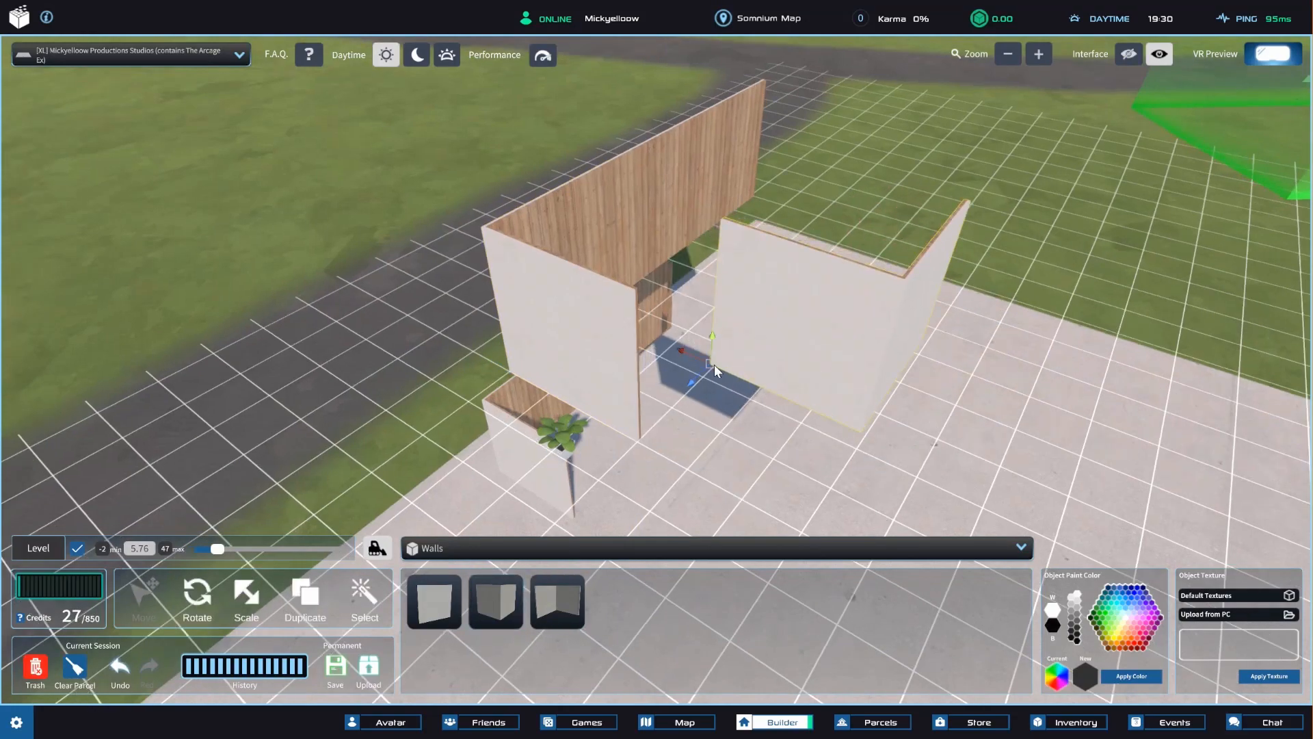
{"action": "left_click_drag", "start_coordinate": [712, 369], "coordinate": [625, 433]}
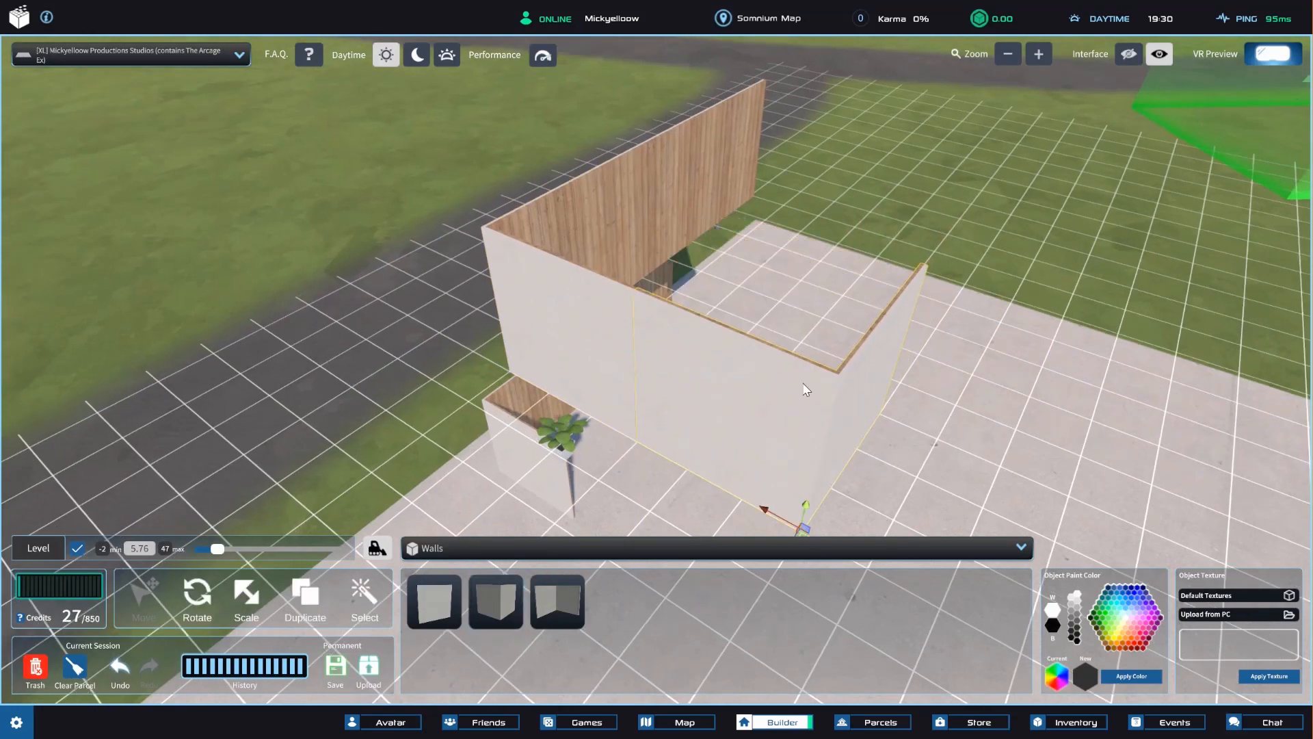
{"action": "right_click_drag", "start_coordinate": [807, 390], "coordinate": [602, 391]}
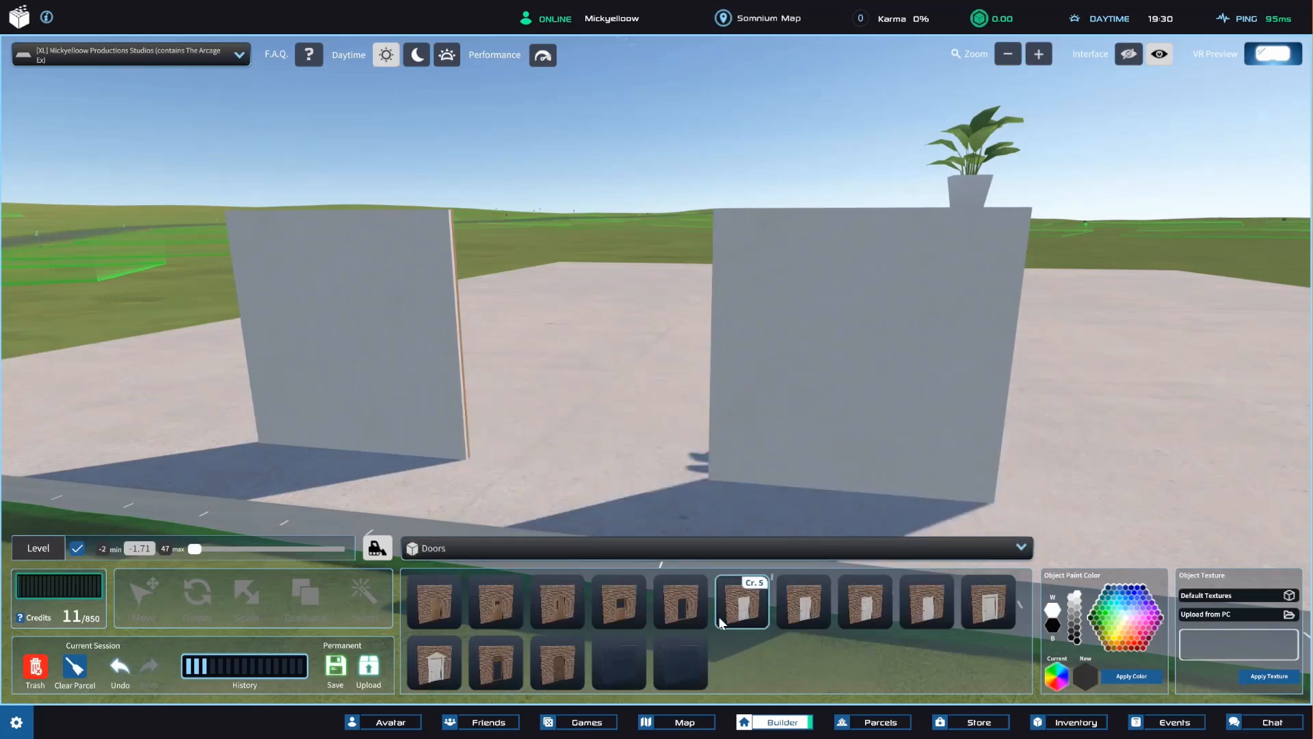
Place a 5-credit wall with a door from the Doors category and vertex-snap it into the gap between the ground-level walls.
{"action": "left_click", "coordinate": [722, 620]}
{"action": "left_click", "coordinate": [593, 451]}
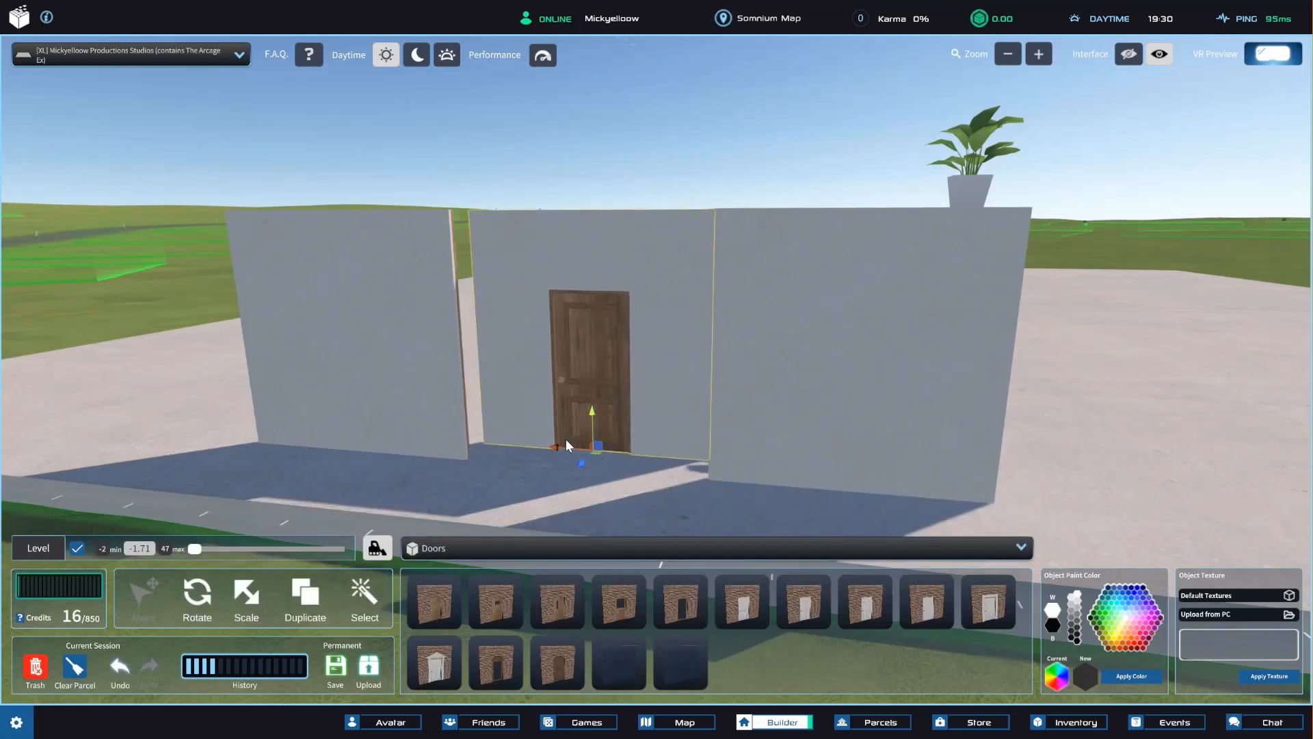
{"action": "left_click_drag", "start_coordinate": [565, 440], "coordinate": [458, 453]}
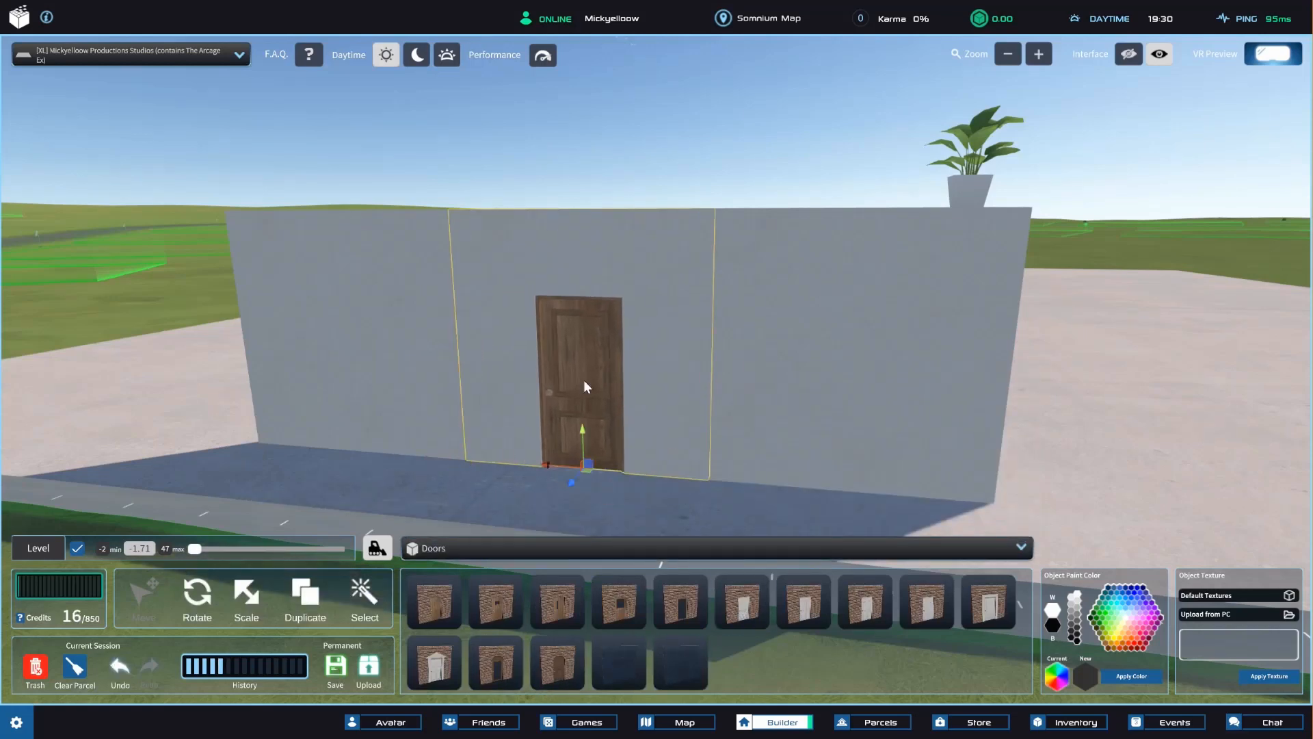
{"action": "left_click", "coordinate": [551, 190]}
Pick the wall surface around the door as a separate part of the door wall with the Select tool.
{"action": "mouse_move", "coordinate": [698, 435]}
{"action": "right_mouse_down"}
{"action": "mouse_move", "coordinate": [674, 414]}
{"action": "mouse_move", "coordinate": [697, 433]}
{"action": "right_mouse_up"}
{"action": "scroll", "coordinate": [696, 434], "scroll_direction": "up", "scroll_amount": 1}
{"action": "scroll", "coordinate": [700, 425], "scroll_direction": "up", "scroll_amount": 1}
{"action": "scroll", "coordinate": [712, 400], "scroll_direction": "down", "scroll_amount": 1}
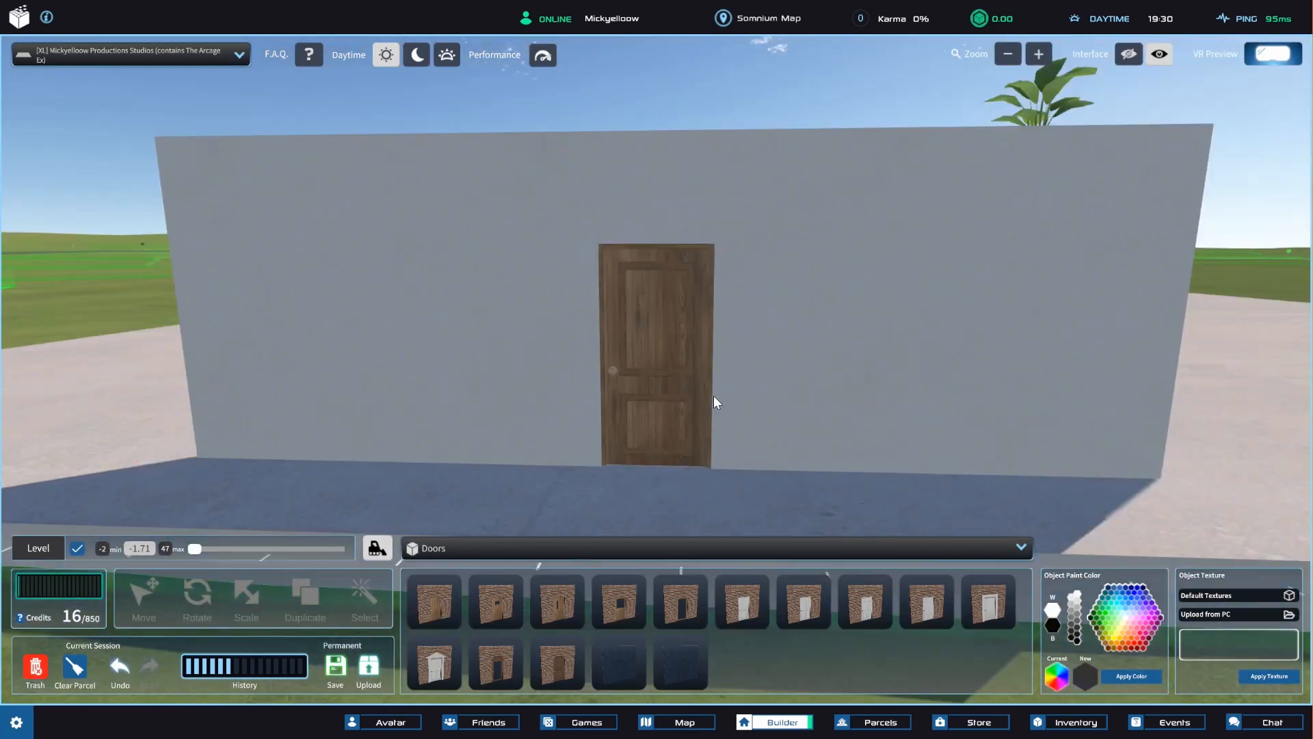
{"action": "scroll", "coordinate": [711, 411], "scroll_direction": "up", "scroll_amount": 1}
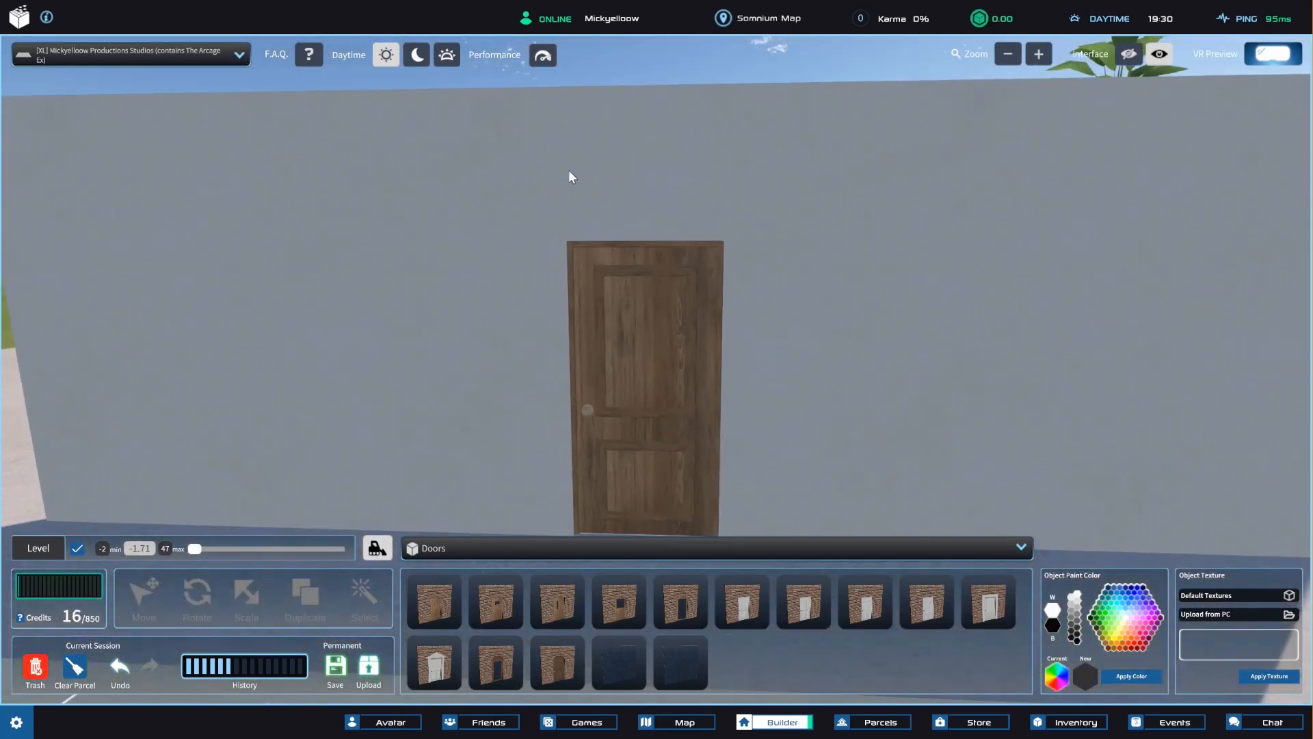
{"action": "left_click", "coordinate": [585, 143]}
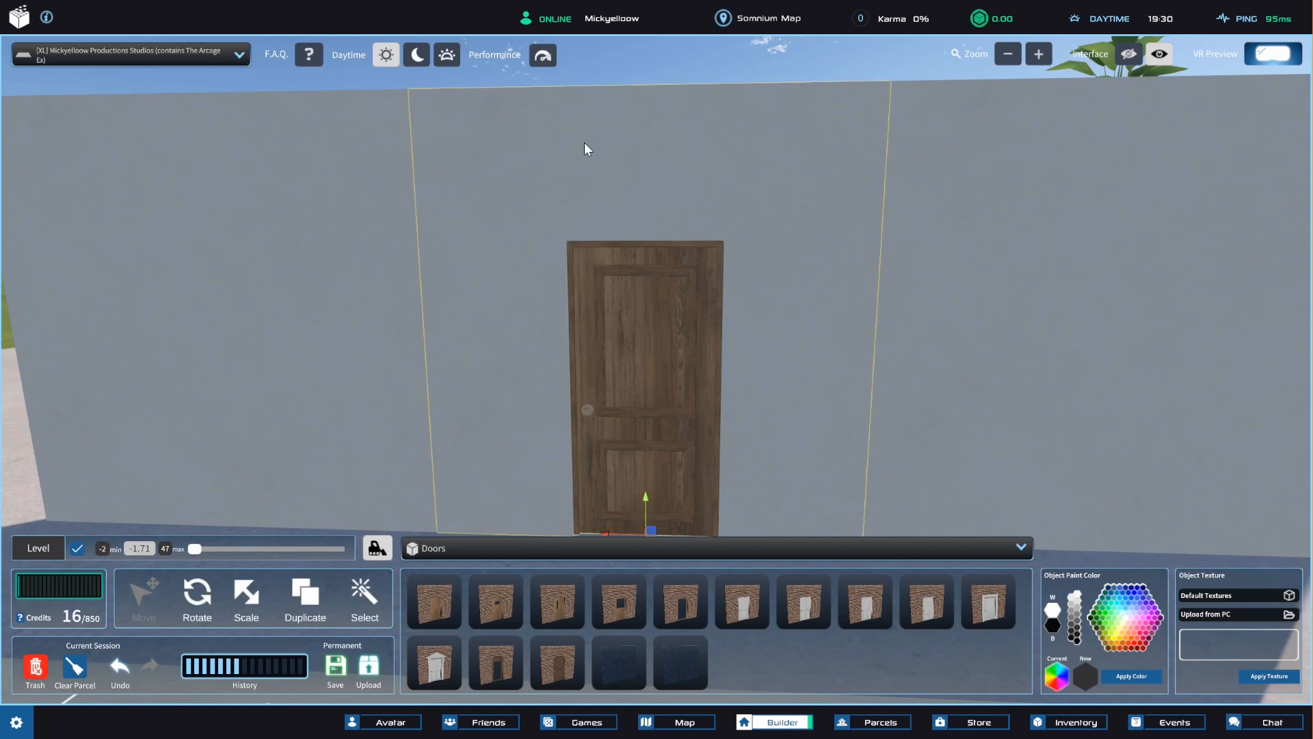
{"action": "left_click", "coordinate": [366, 599]}
{"action": "left_click", "coordinate": [490, 394]}
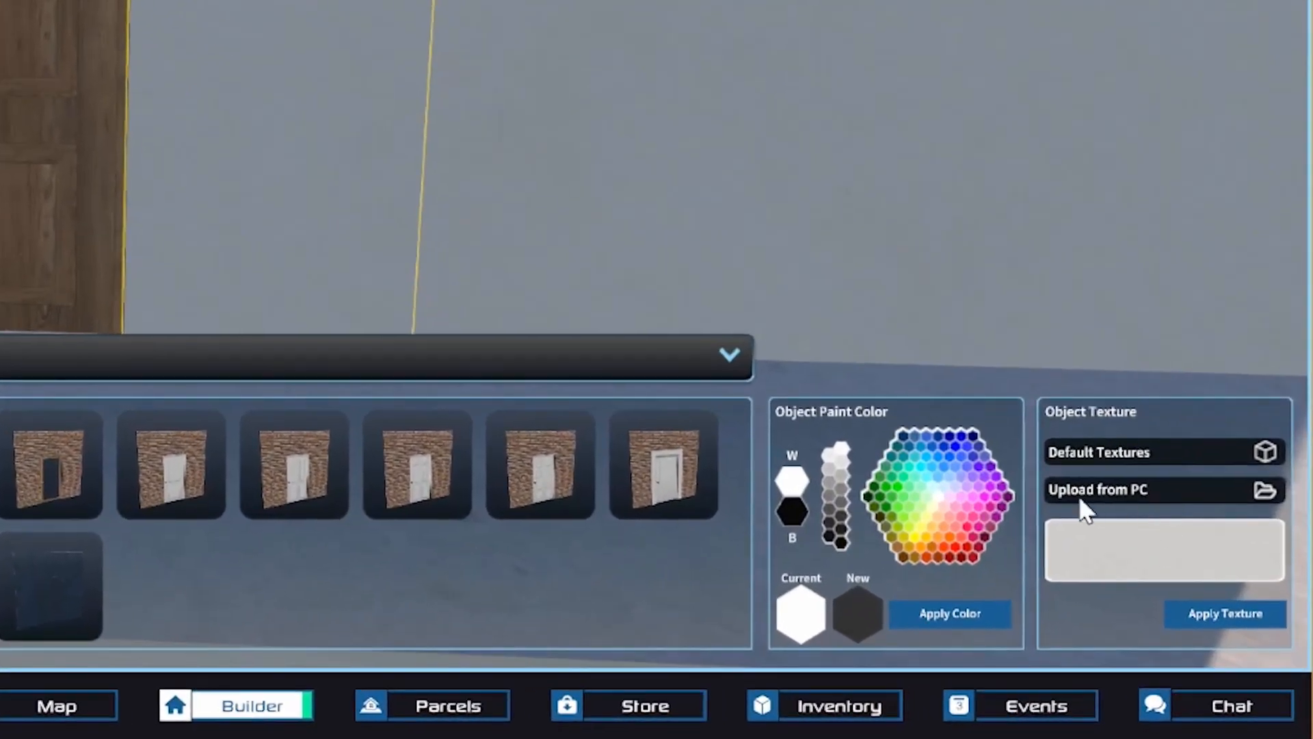
Upload BORB.png as a custom texture and apply it to the selected wall surface around the door.
{"action": "left_click", "coordinate": [1185, 493]}
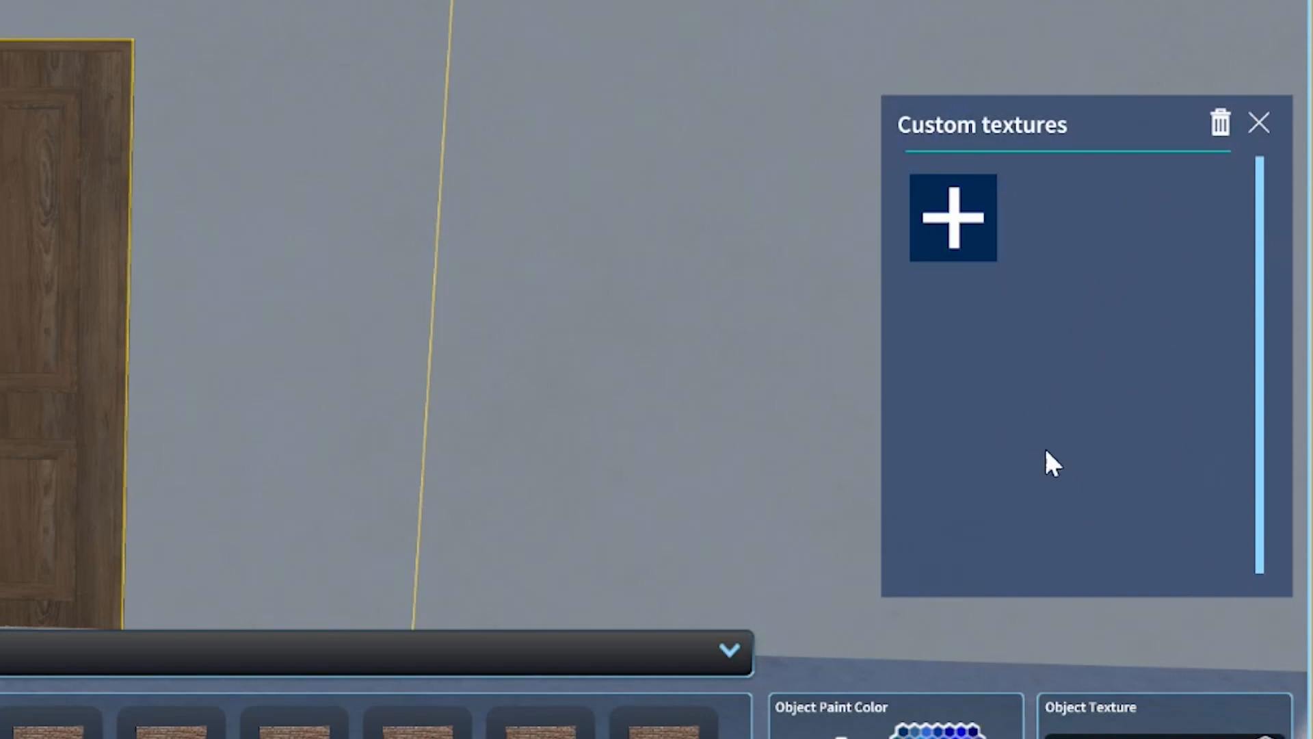
{"action": "left_click", "coordinate": [971, 217]}
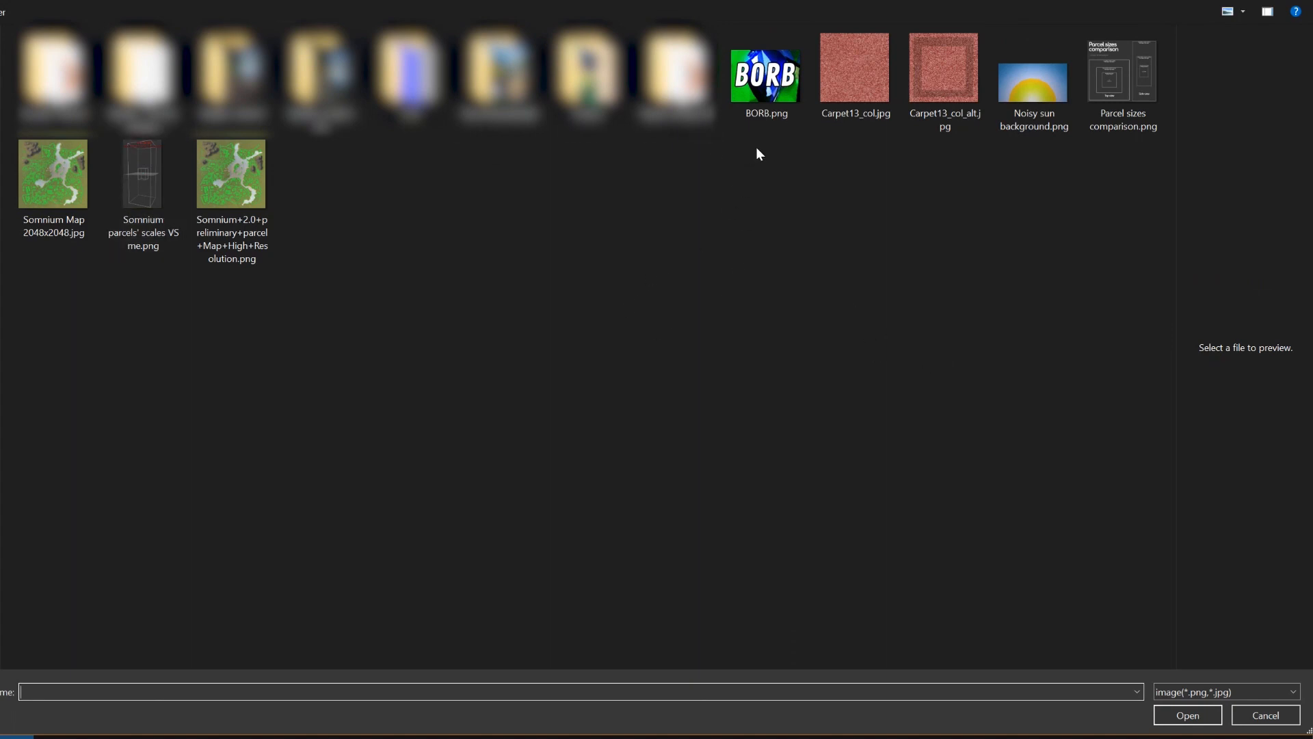
{"action": "double_click", "coordinate": [768, 75]}
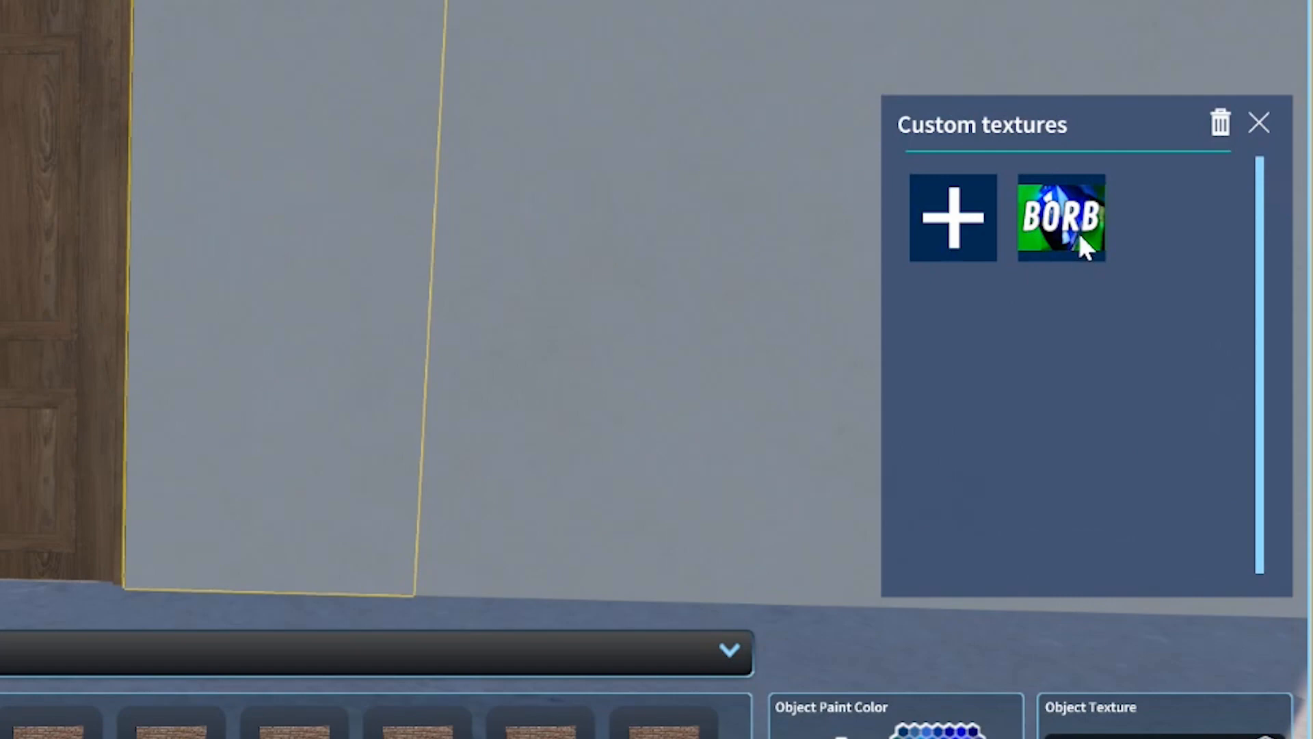
{"action": "left_click", "coordinate": [1082, 244]}
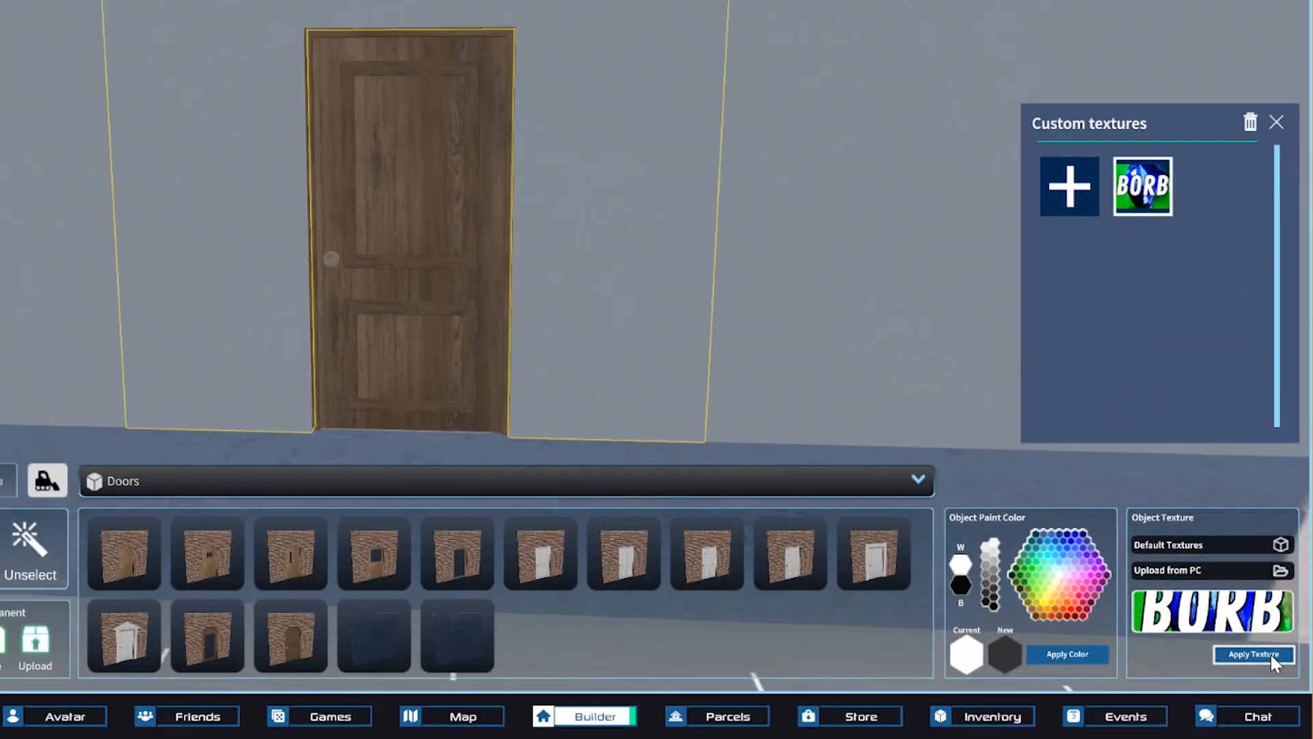
{"action": "left_click", "coordinate": [1256, 618]}
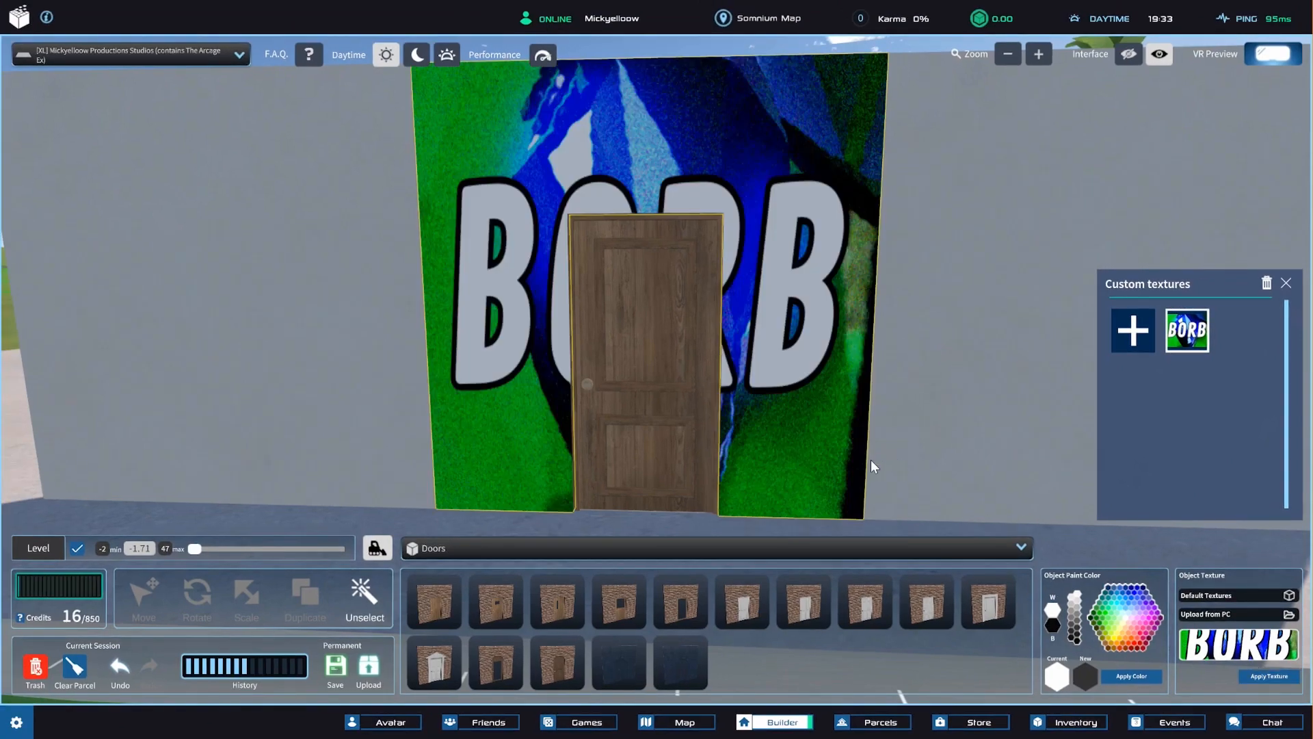
{"action": "scroll", "coordinate": [821, 270], "scroll_direction": "down", "scroll_amount": 5}
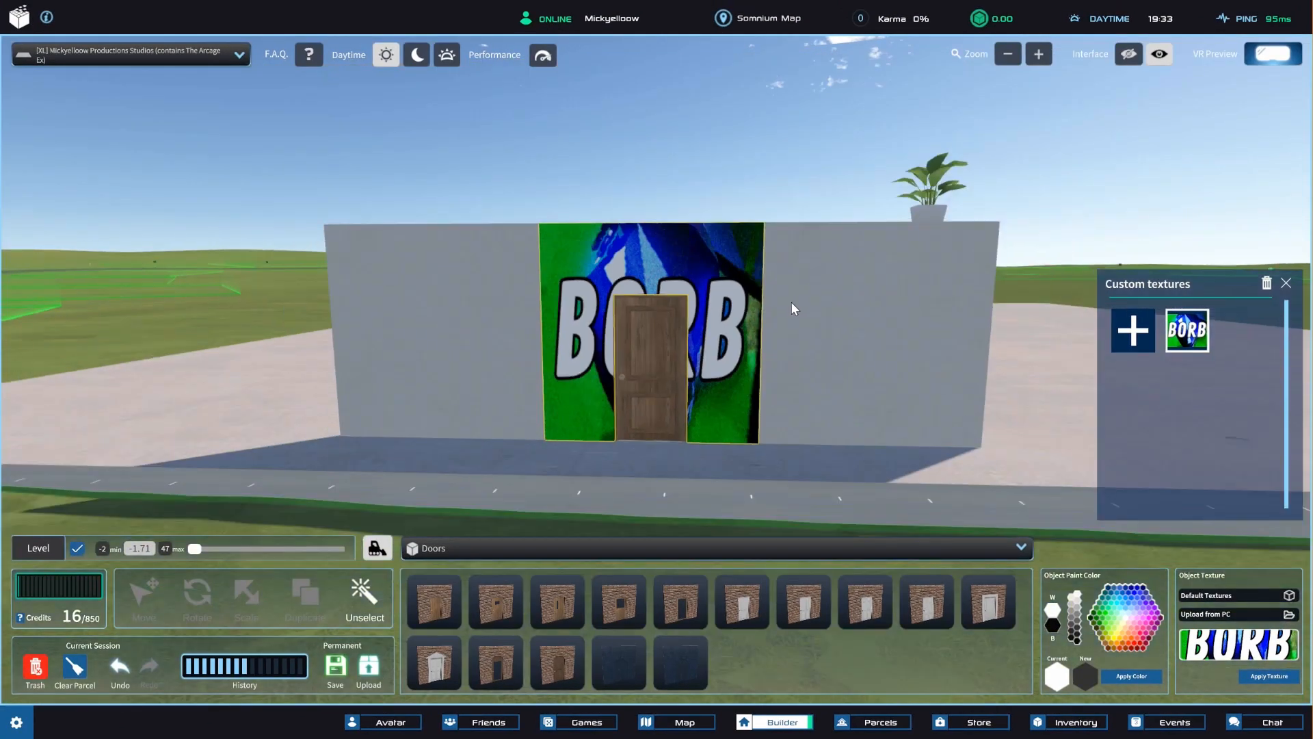
{"action": "scroll", "coordinate": [790, 302], "scroll_direction": "up", "scroll_amount": 3}
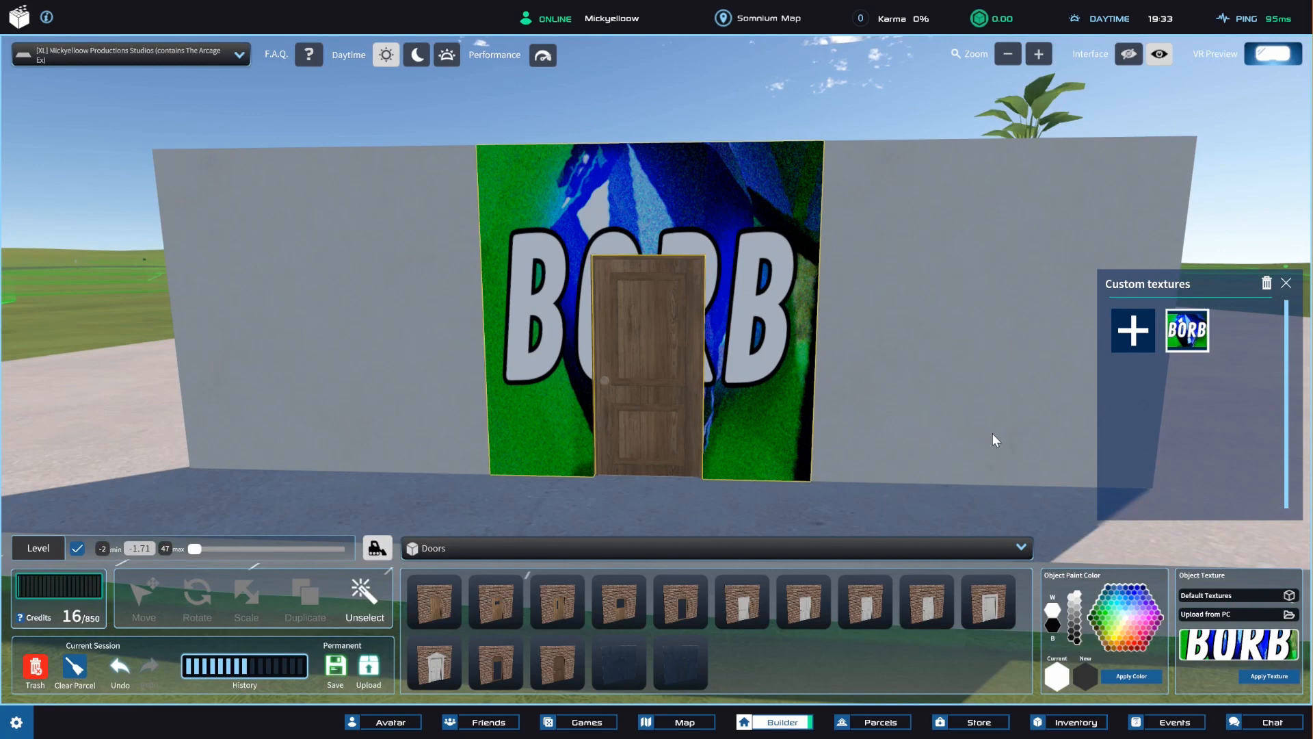
Upload Noisy sun background.png as a custom texture and apply it to the same wall surface.
{"action": "left_click", "coordinate": [1130, 345]}
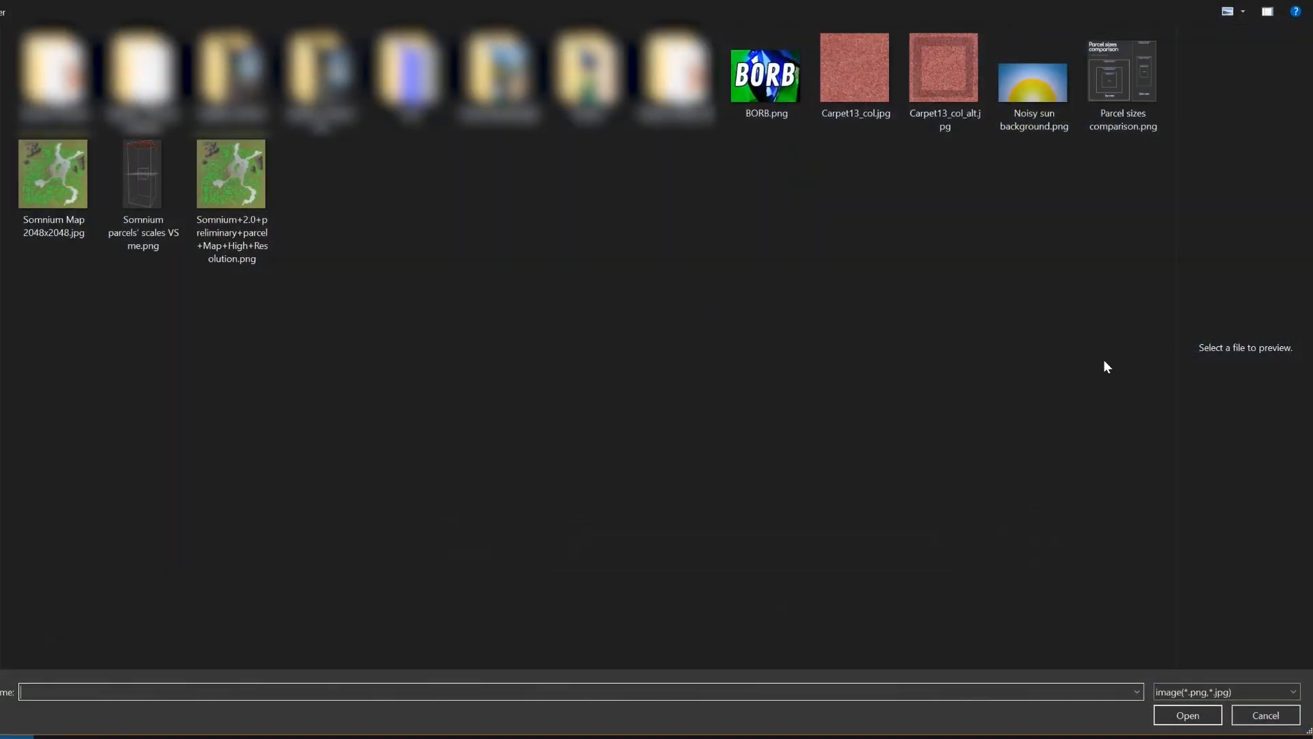
{"action": "double_click", "coordinate": [1029, 86]}
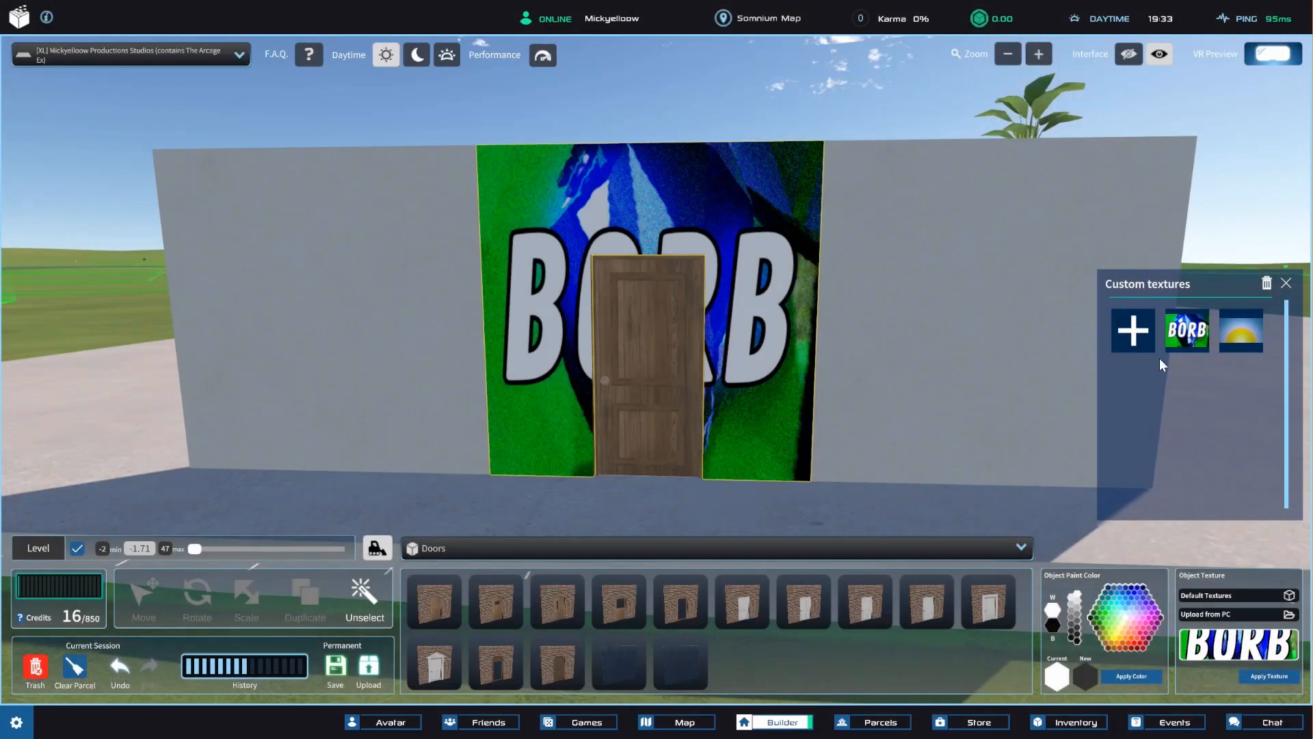
{"action": "left_click", "coordinate": [1245, 329]}
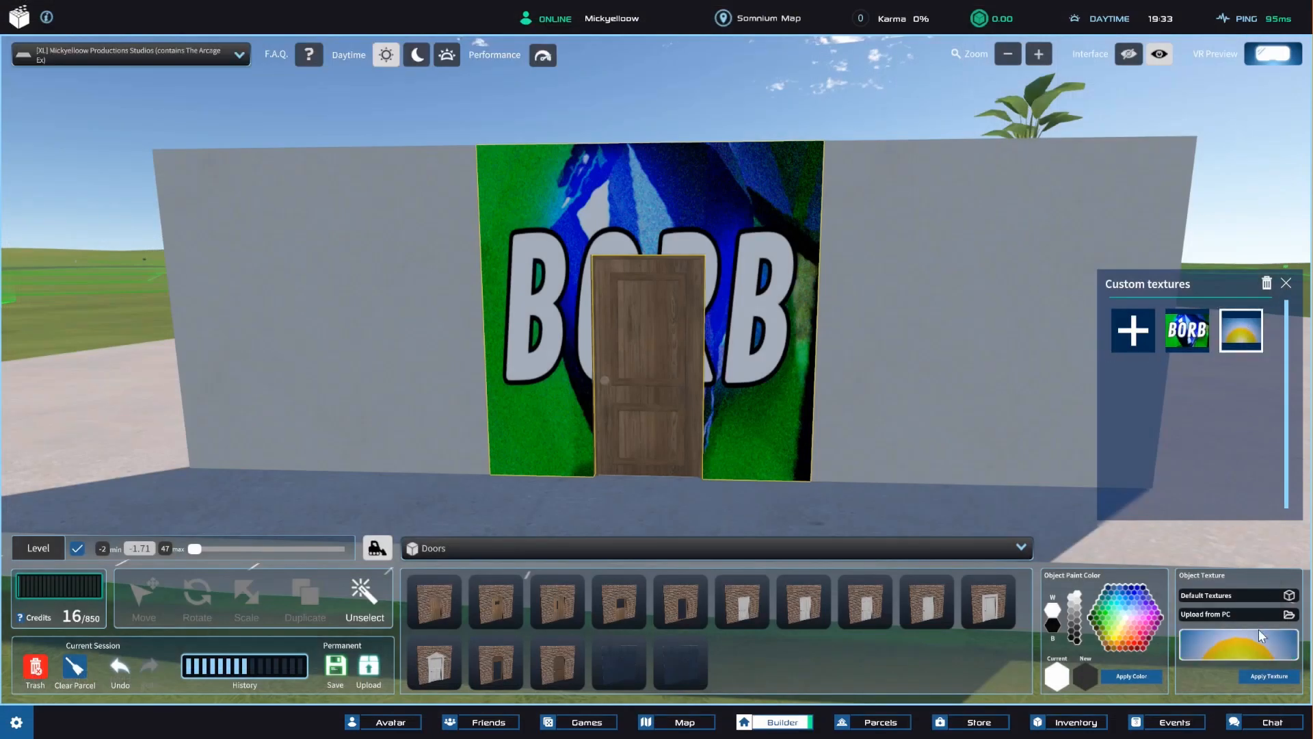
{"action": "left_click", "coordinate": [1262, 678]}
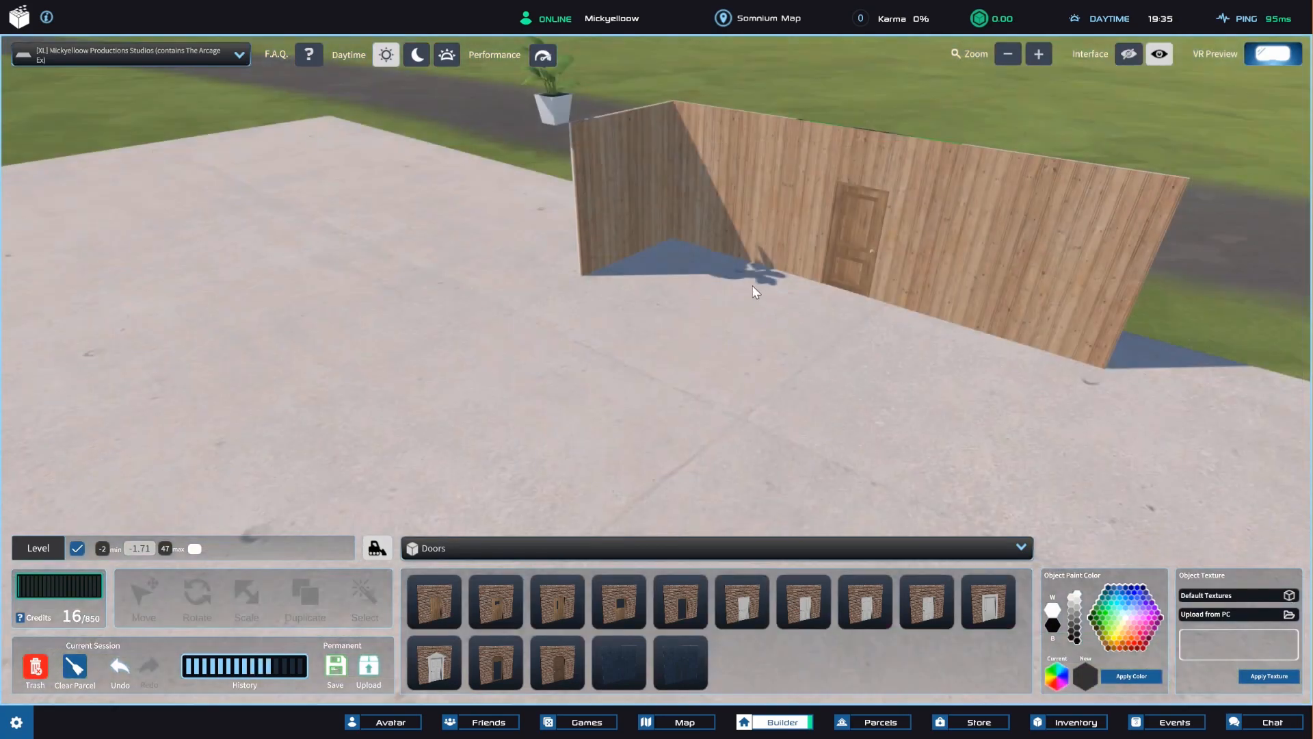
Place a light from the Lights category on the floor near the inside corner of the wooden walls.
{"action": "middle_click_drag", "start_coordinate": [753, 285], "coordinate": [716, 351]}
{"action": "scroll", "coordinate": [715, 352], "scroll_direction": "up", "scroll_amount": 3}
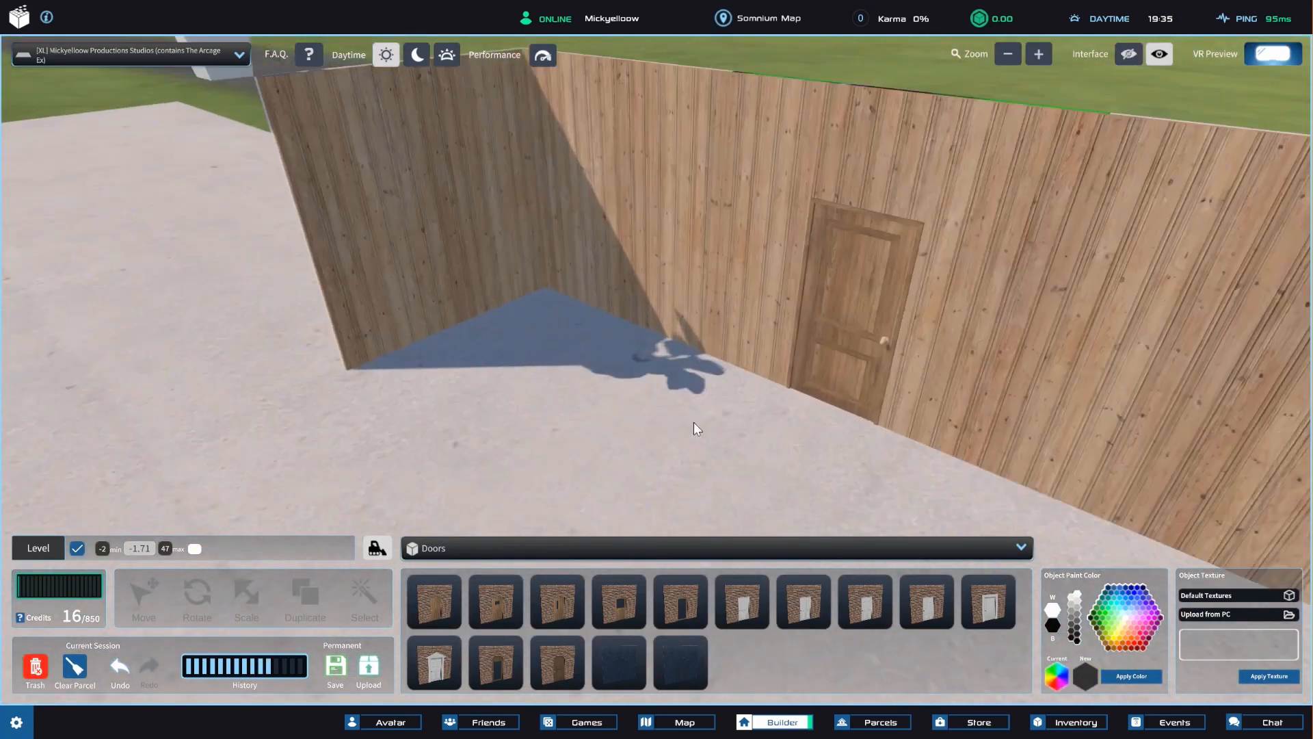
{"action": "left_click", "coordinate": [552, 555]}
{"action": "left_click", "coordinate": [471, 490]}
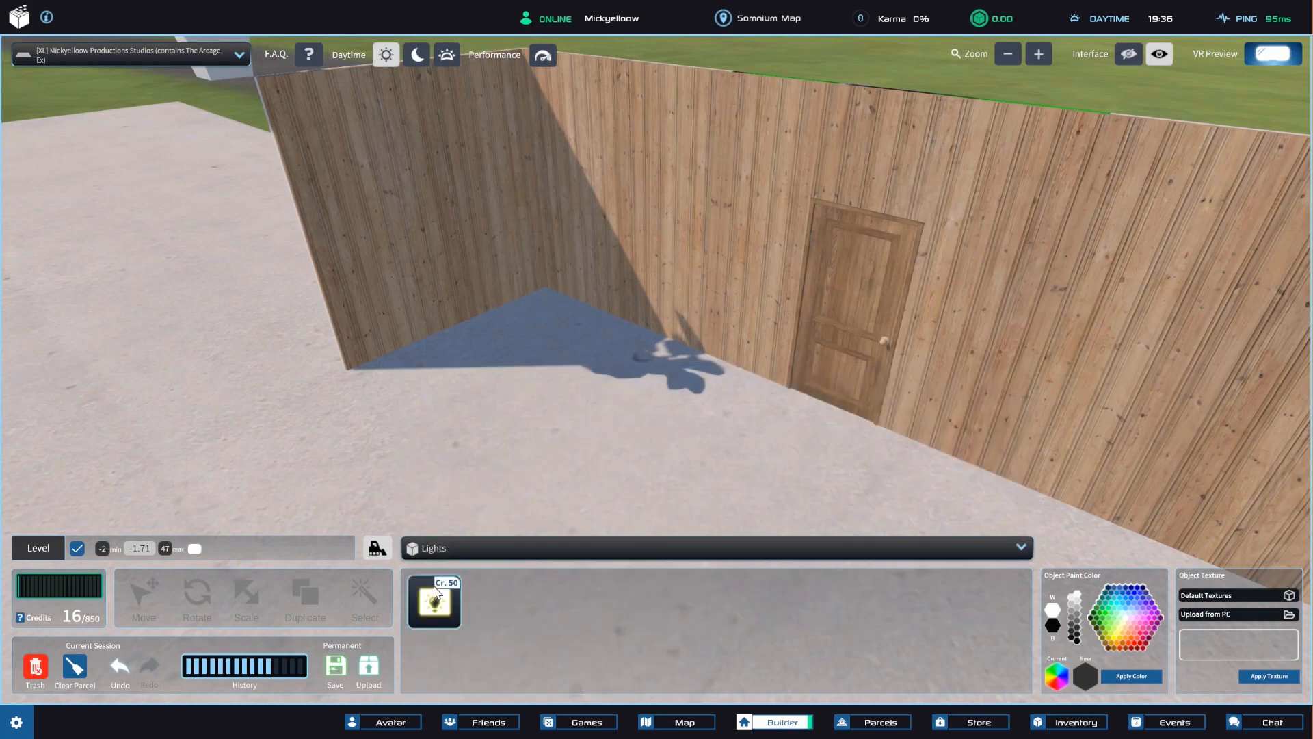
{"action": "left_click_drag", "start_coordinate": [434, 587], "coordinate": [551, 429]}
{"action": "right_click_drag", "start_coordinate": [600, 456], "coordinate": [608, 411]}
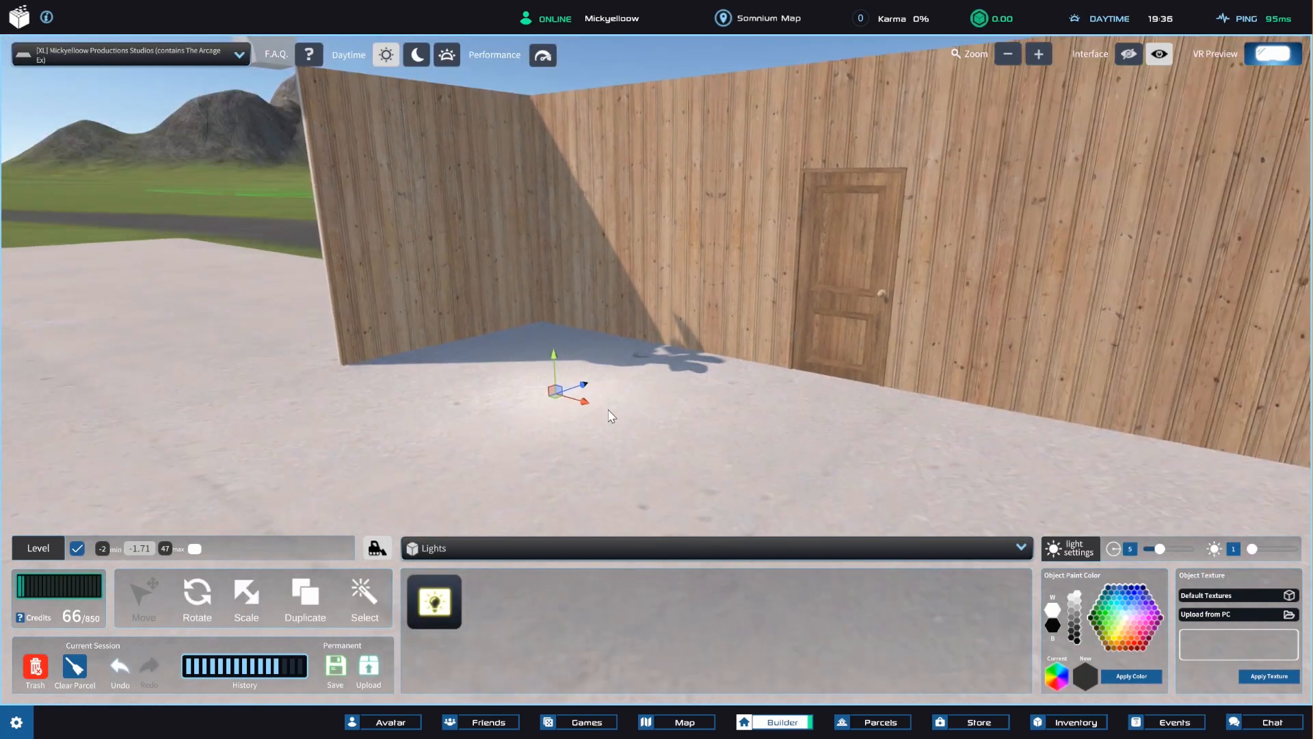
{"action": "scroll", "coordinate": [551, 420], "scroll_direction": "up", "scroll_amount": 3}
{"action": "scroll", "coordinate": [551, 420], "scroll_direction": "down", "scroll_amount": 3}
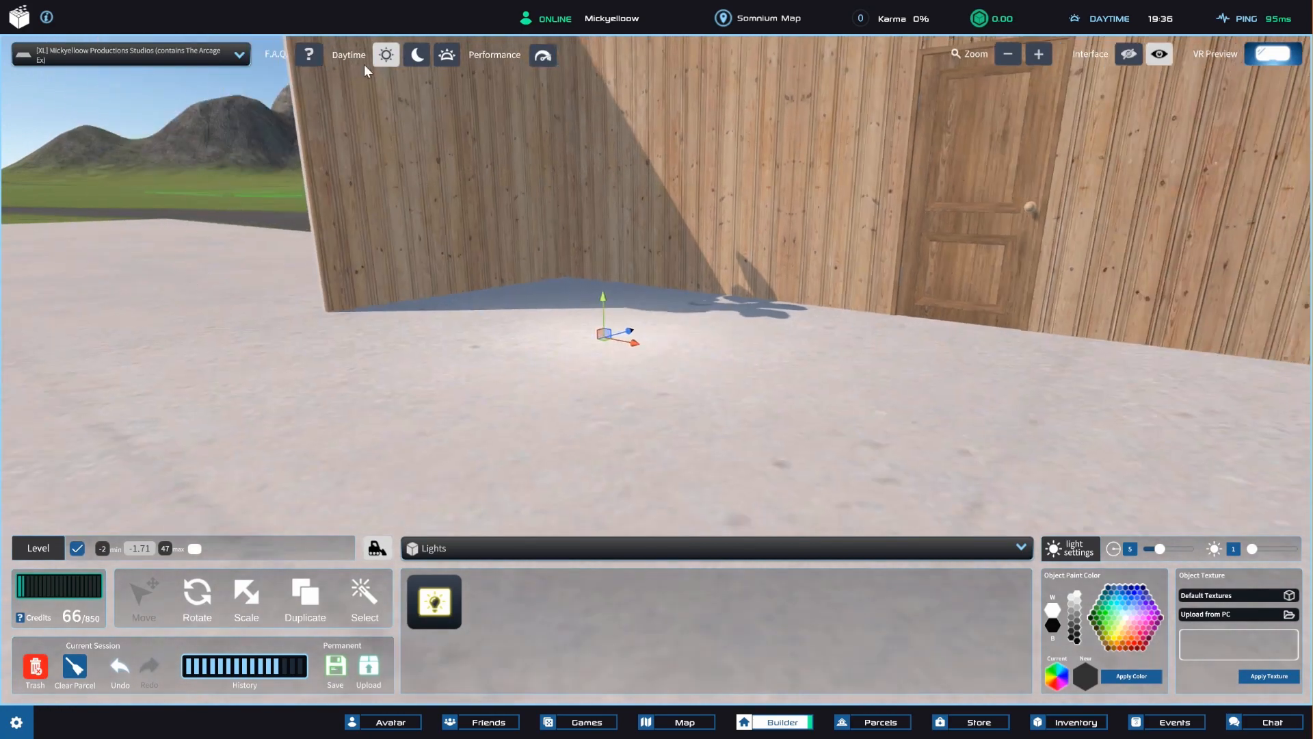
Switch the environment to nighttime and raise the light above the floor beside the walls' inside corner.
{"action": "left_click", "coordinate": [419, 55]}
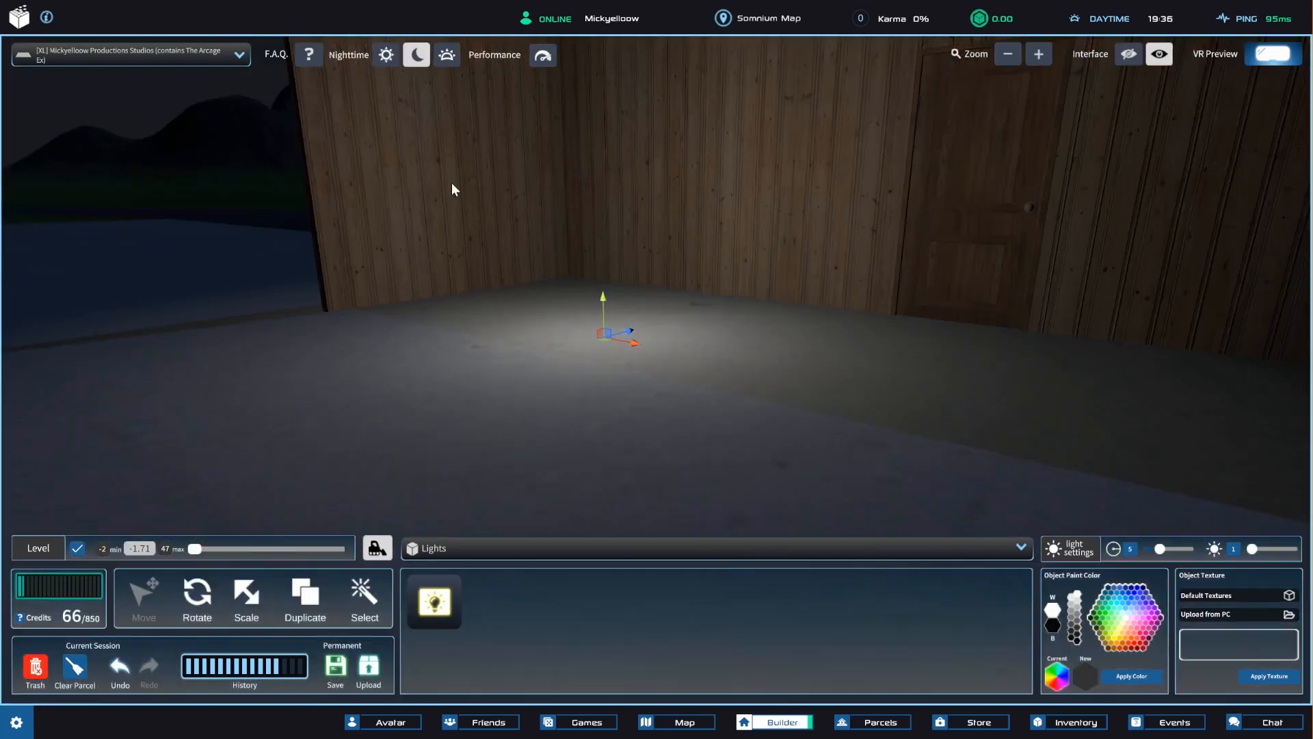
{"action": "right_click_drag", "start_coordinate": [654, 292], "coordinate": [584, 323]}
{"action": "scroll", "coordinate": [614, 318], "scroll_direction": "down", "scroll_amount": 3}
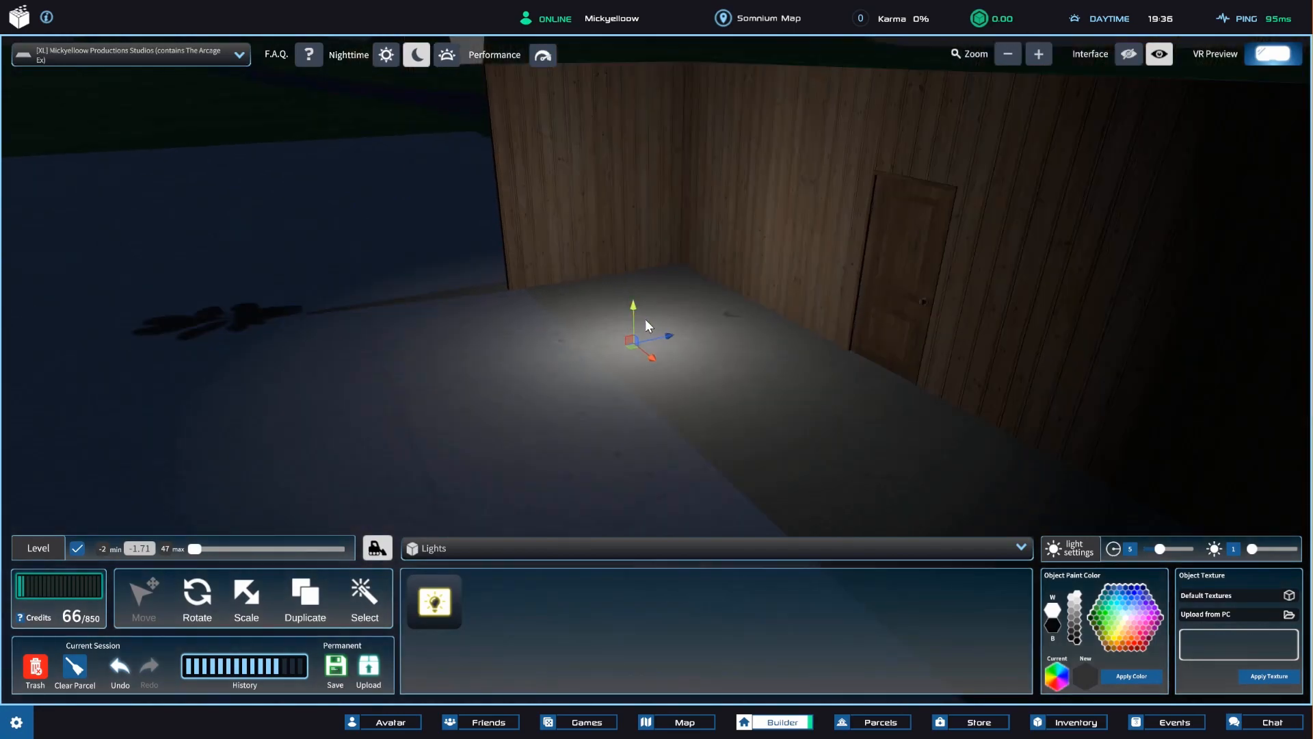
{"action": "left_click_drag", "start_coordinate": [631, 316], "coordinate": [633, 163]}
{"action": "right_click_drag", "start_coordinate": [616, 267], "coordinate": [619, 220]}
{"action": "left_click_drag", "start_coordinate": [626, 167], "coordinate": [541, 203]}
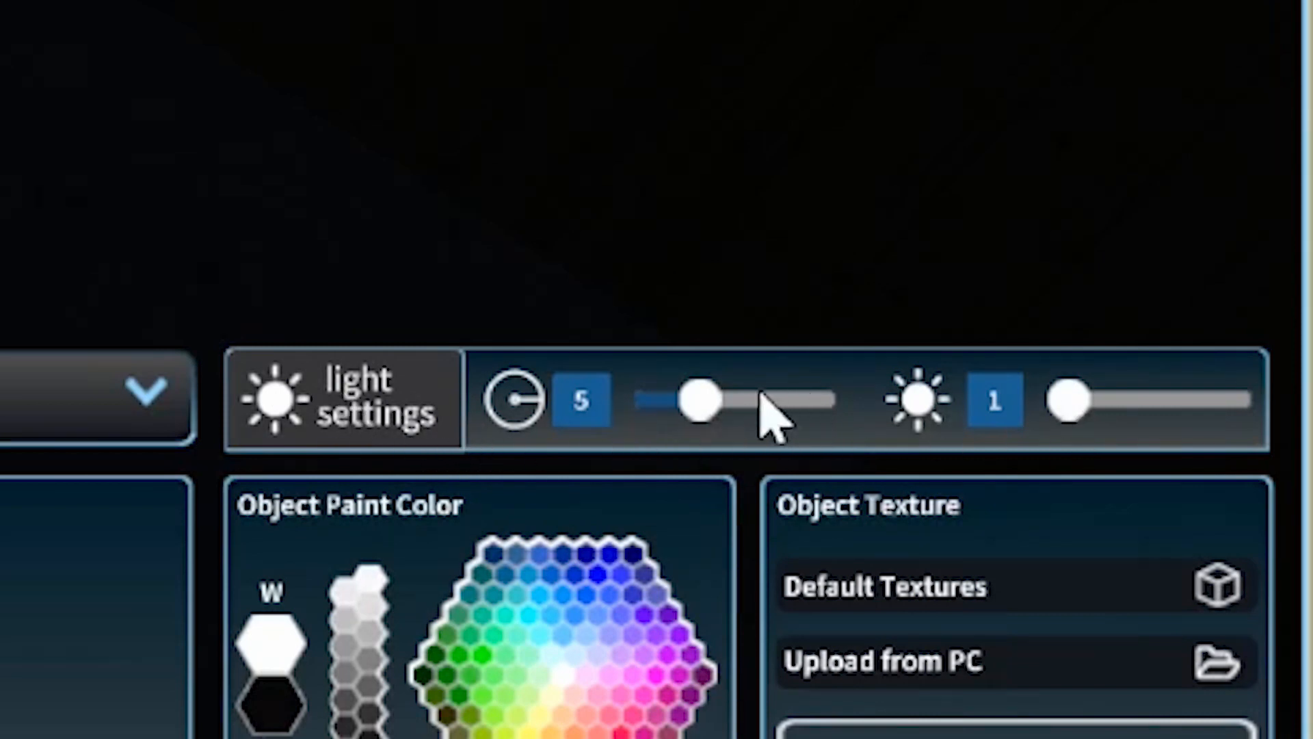
Set the light's radius to 10 and its intensity to 1.9.
{"action": "left_click_drag", "start_coordinate": [692, 408], "coordinate": [762, 420]}
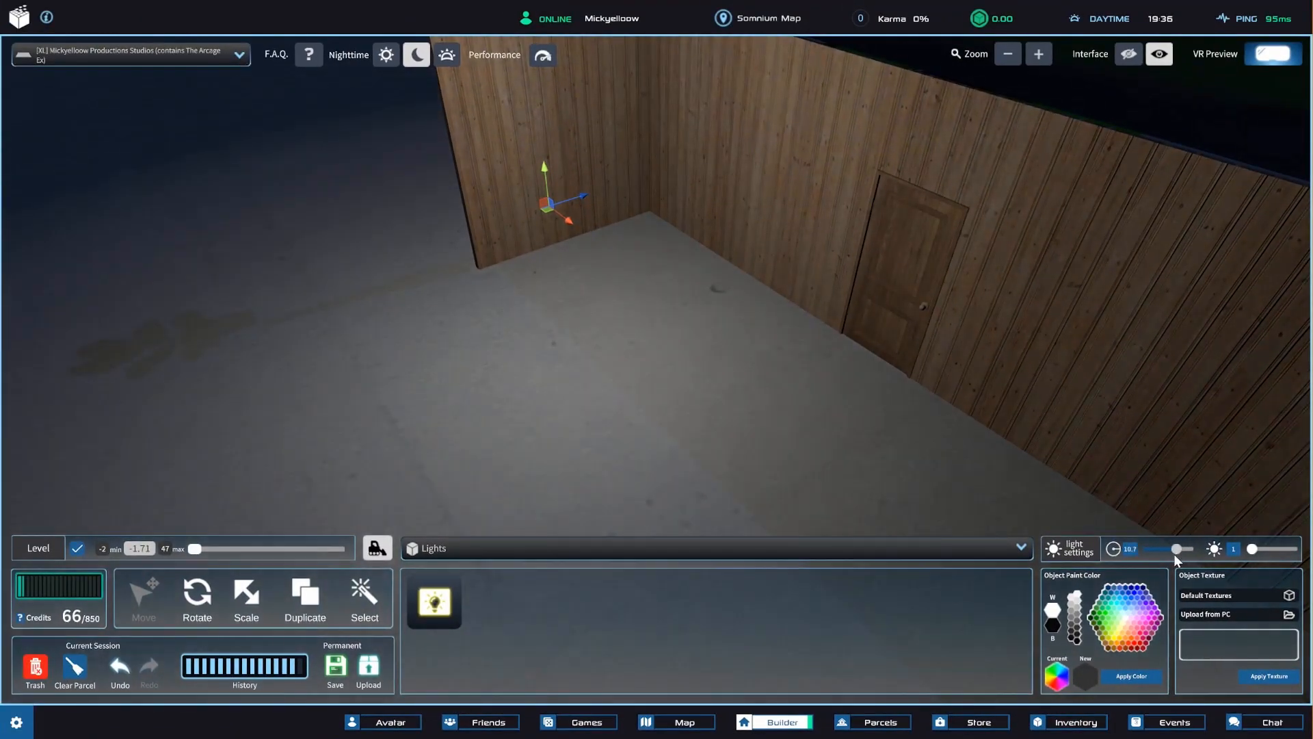
{"action": "mouse_move", "coordinate": [1173, 553]}
{"action": "left_mouse_down"}
{"action": "mouse_move", "coordinate": [1150, 557]}
{"action": "mouse_move", "coordinate": [1174, 556]}
{"action": "left_mouse_up"}
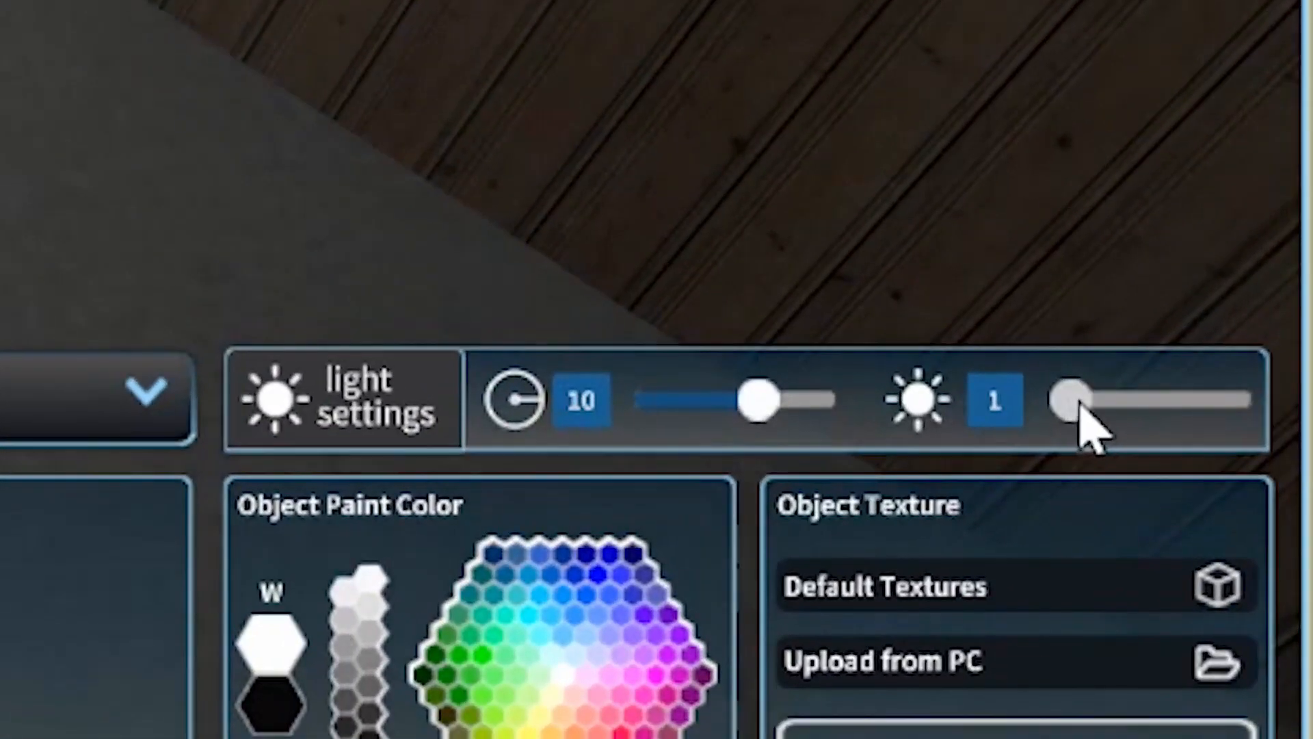
{"action": "left_click_drag", "start_coordinate": [1080, 409], "coordinate": [1236, 441]}
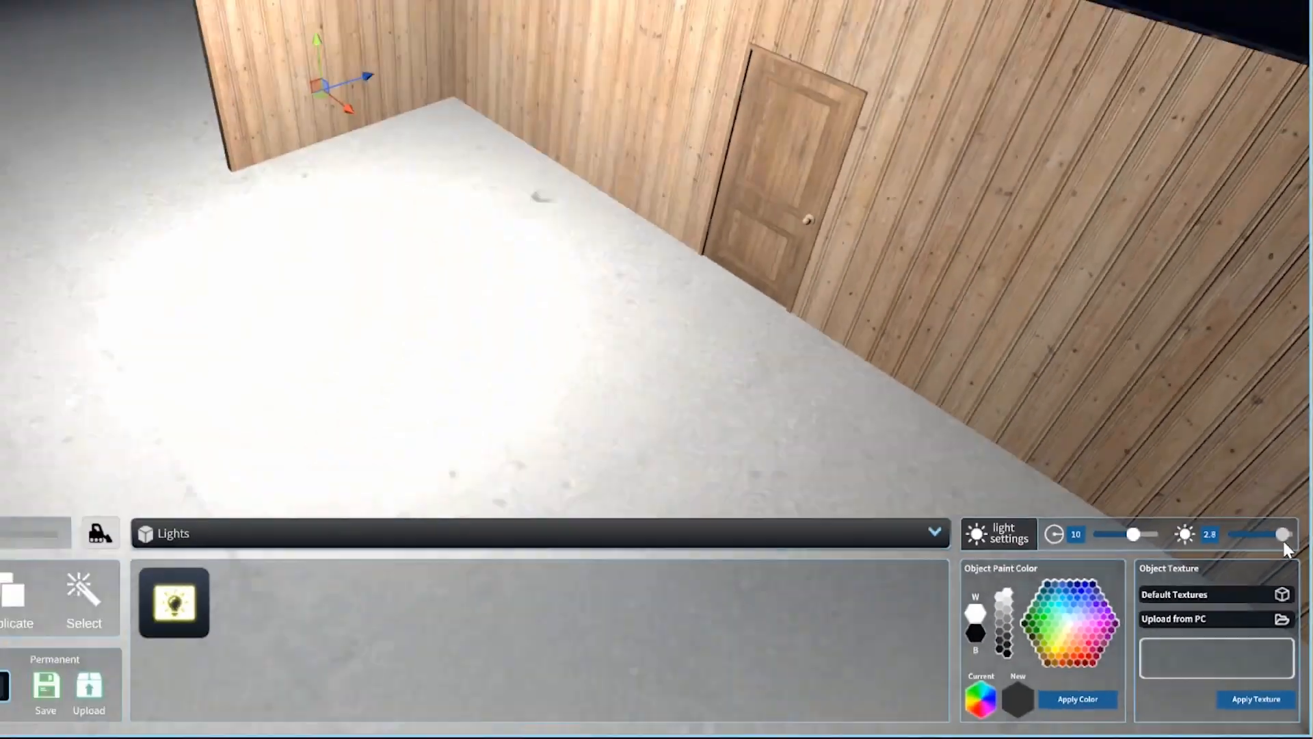
{"action": "left_click_drag", "start_coordinate": [1289, 549], "coordinate": [1272, 560]}
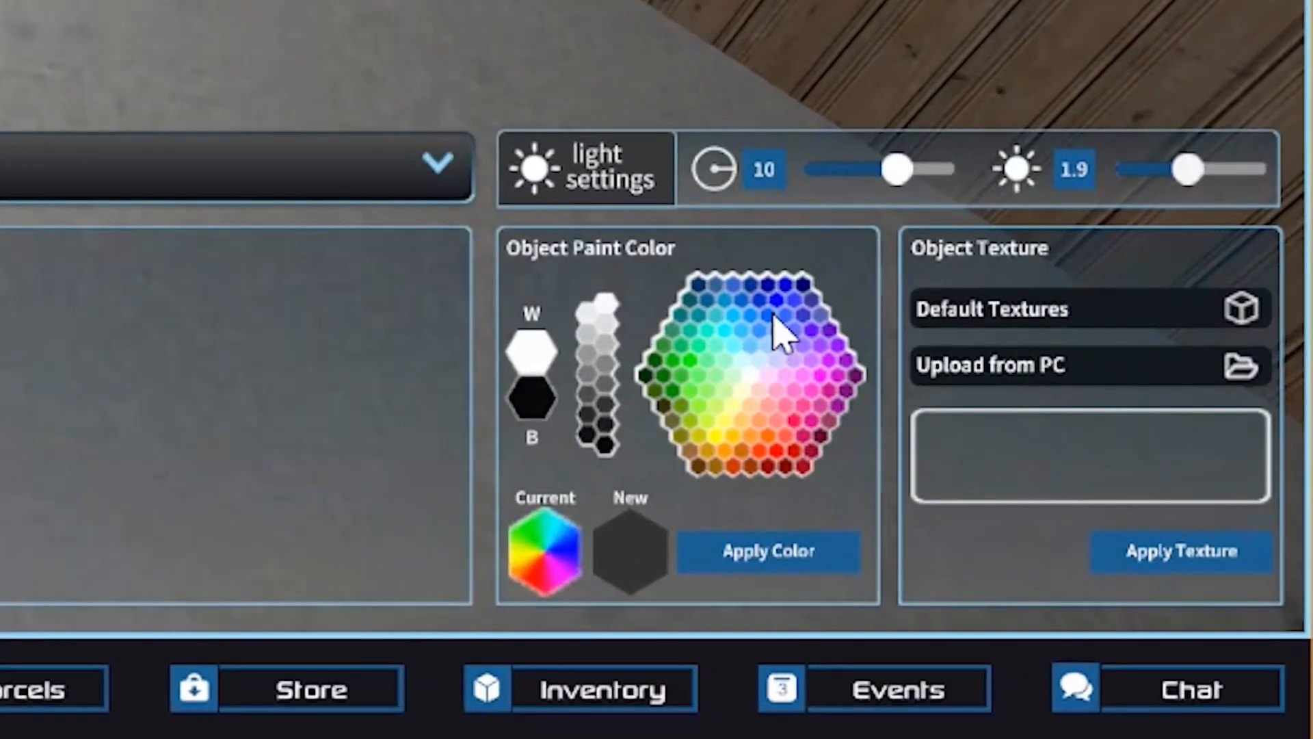
Apply a bright blue color to the light.
{"action": "left_click", "coordinate": [773, 314]}
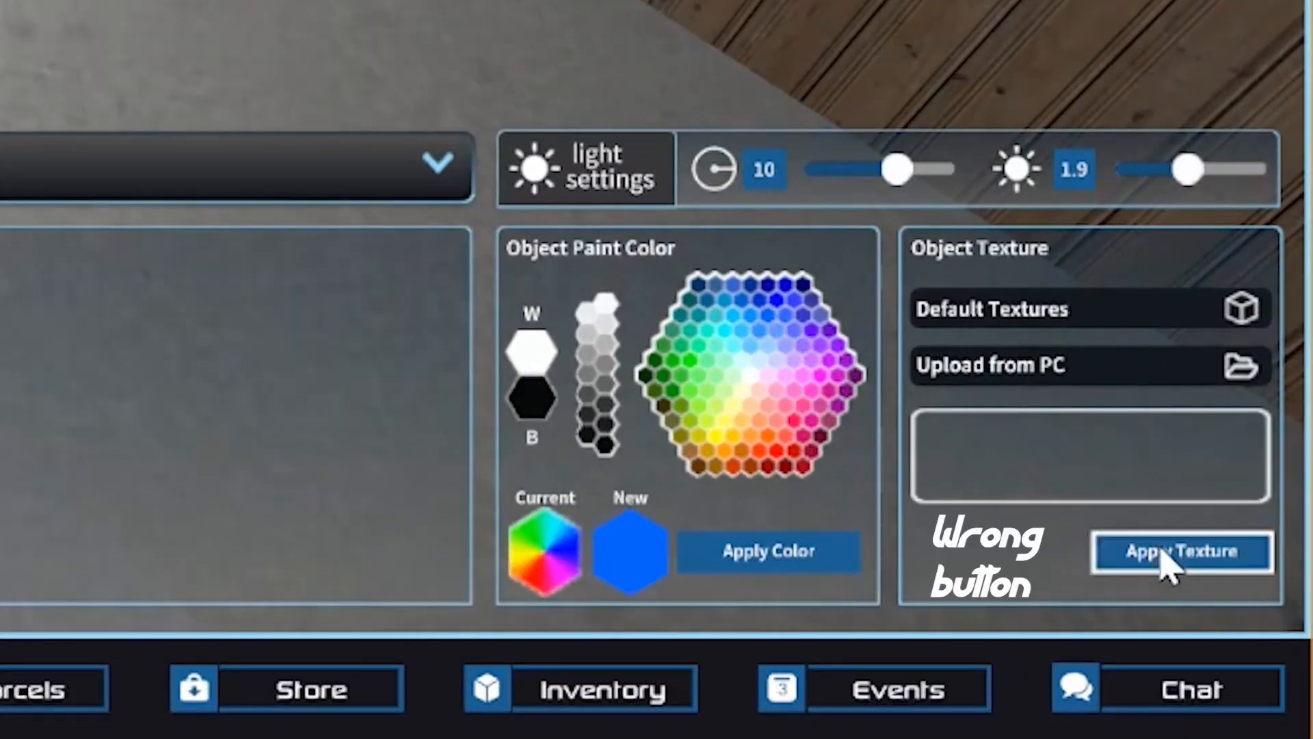
{"action": "left_click", "coordinate": [821, 557]}
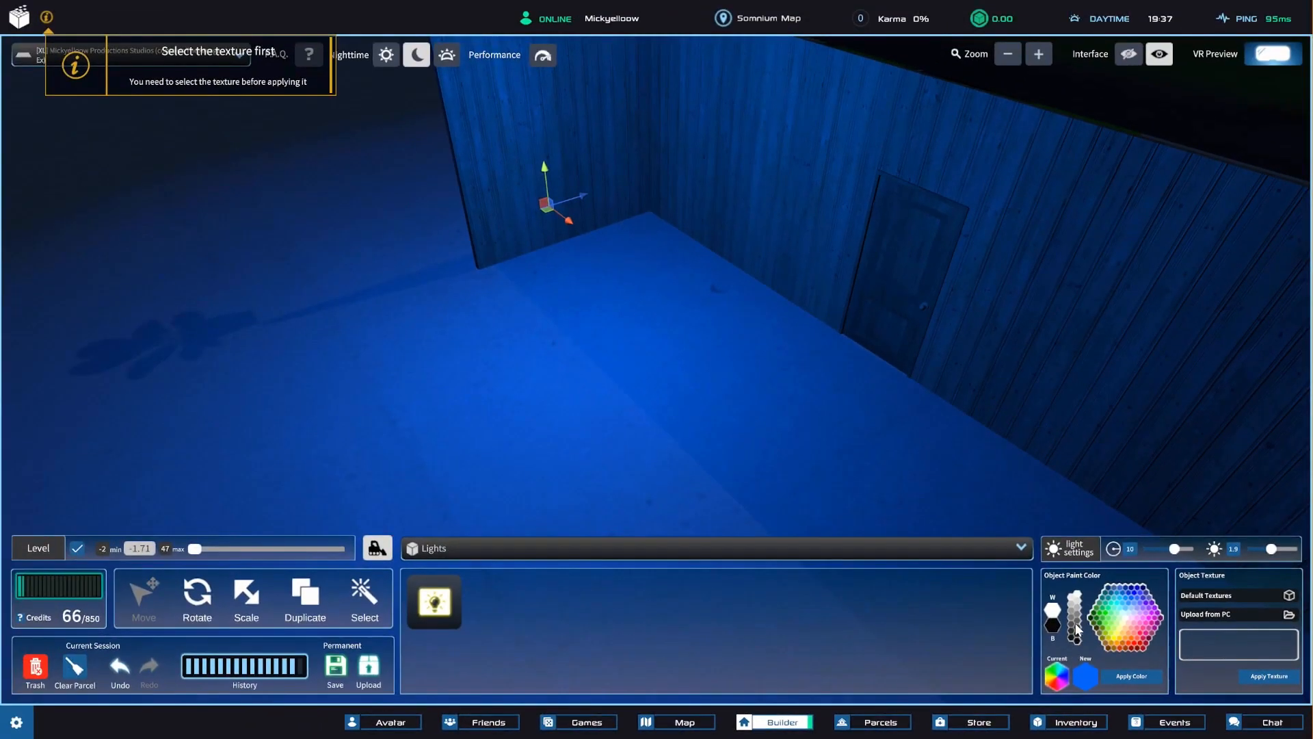
Apply pale yellow, orange and green to the light in succession.
{"action": "left_click", "coordinate": [1116, 680]}
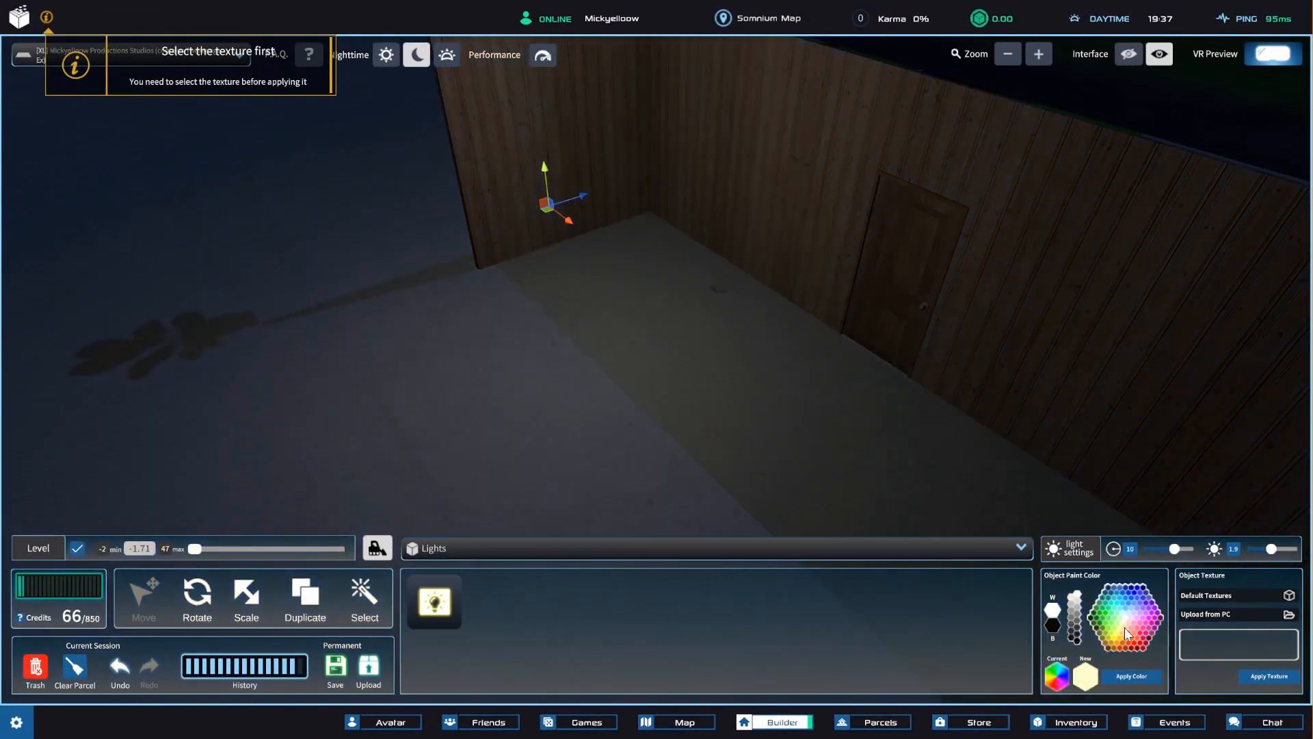
{"action": "left_click", "coordinate": [1130, 676]}
{"action": "left_click", "coordinate": [1117, 641]}
{"action": "left_click", "coordinate": [1122, 678]}
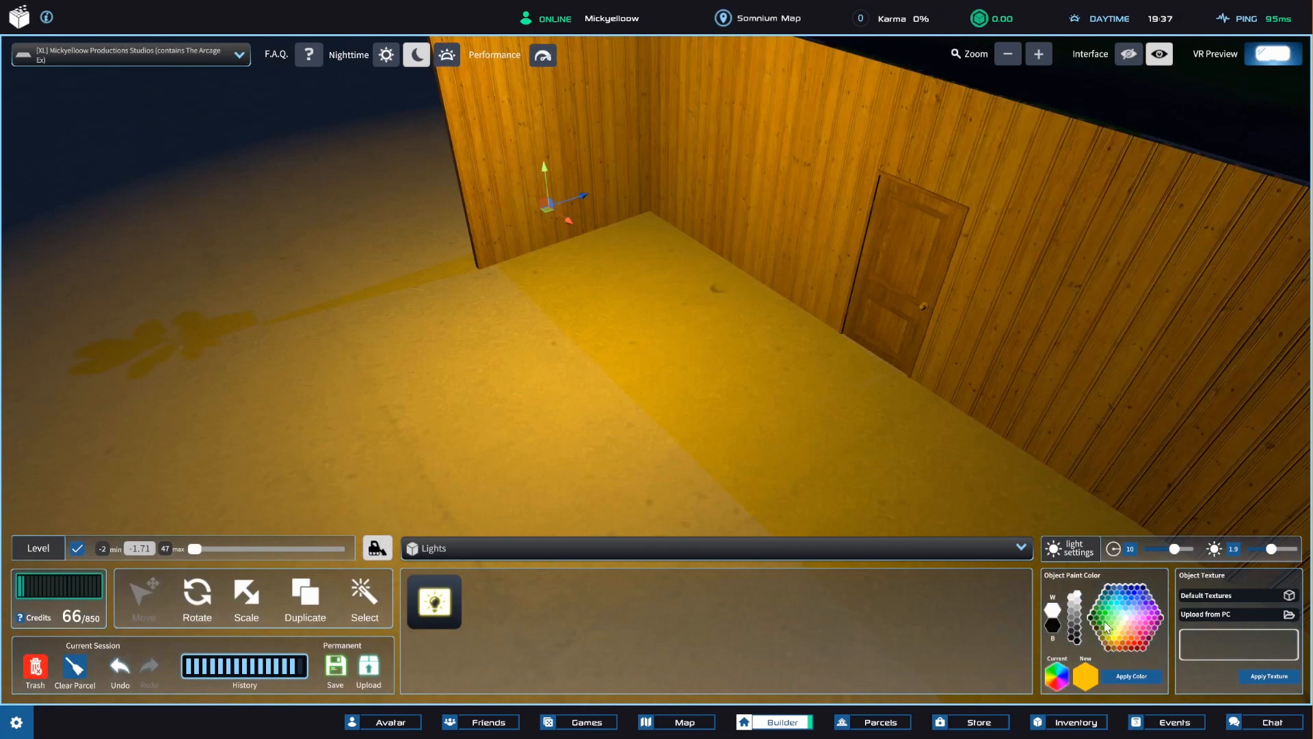
{"action": "left_click", "coordinate": [1106, 627]}
{"action": "left_click", "coordinate": [1120, 675]}
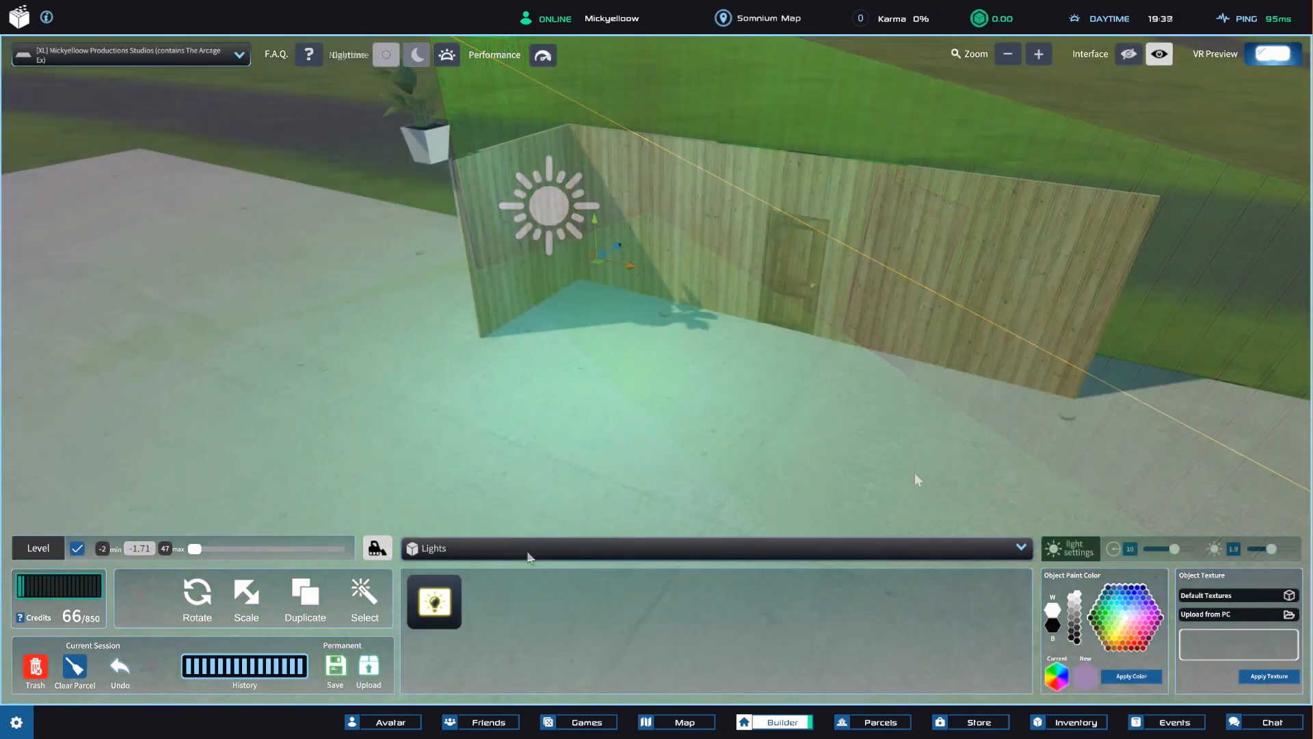
Place a video screen from the Media category on the floor in front of the wooden walls.
{"action": "left_click", "coordinate": [531, 550]}
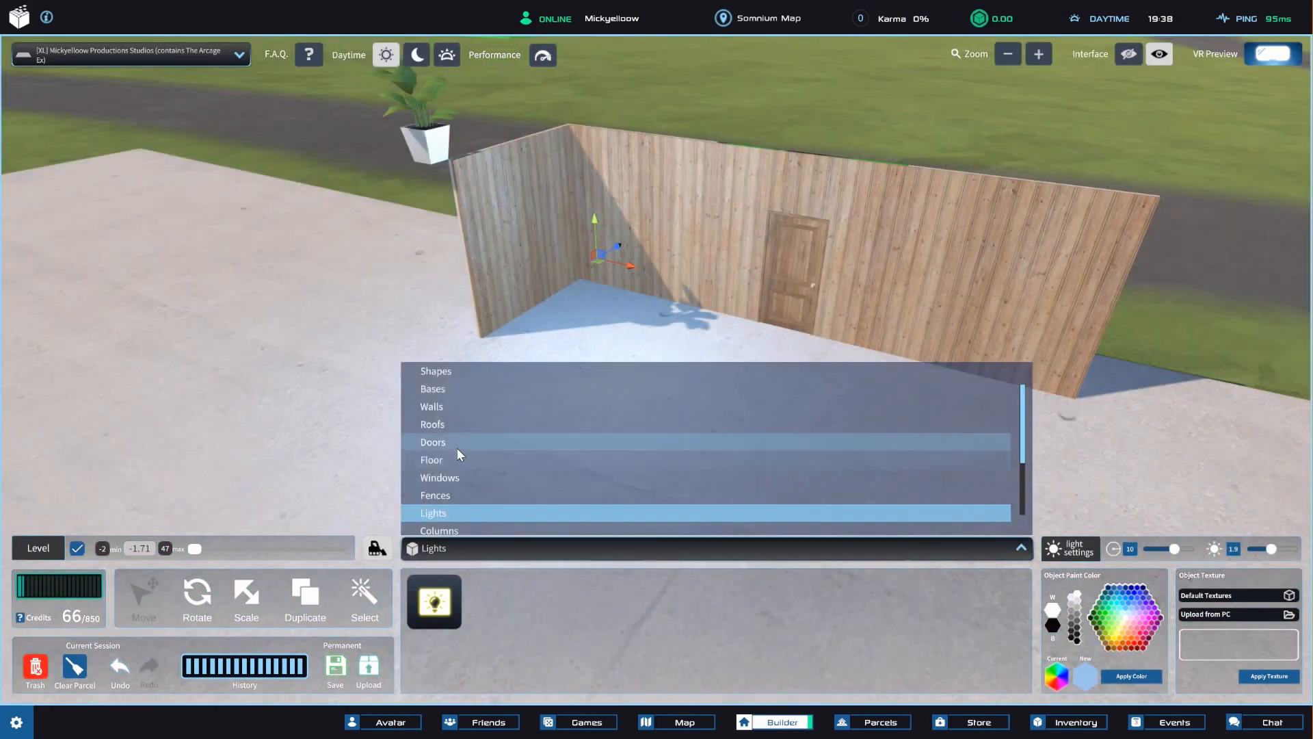
{"action": "scroll", "coordinate": [482, 472], "scroll_direction": "down", "scroll_amount": 3}
{"action": "left_click", "coordinate": [438, 525]}
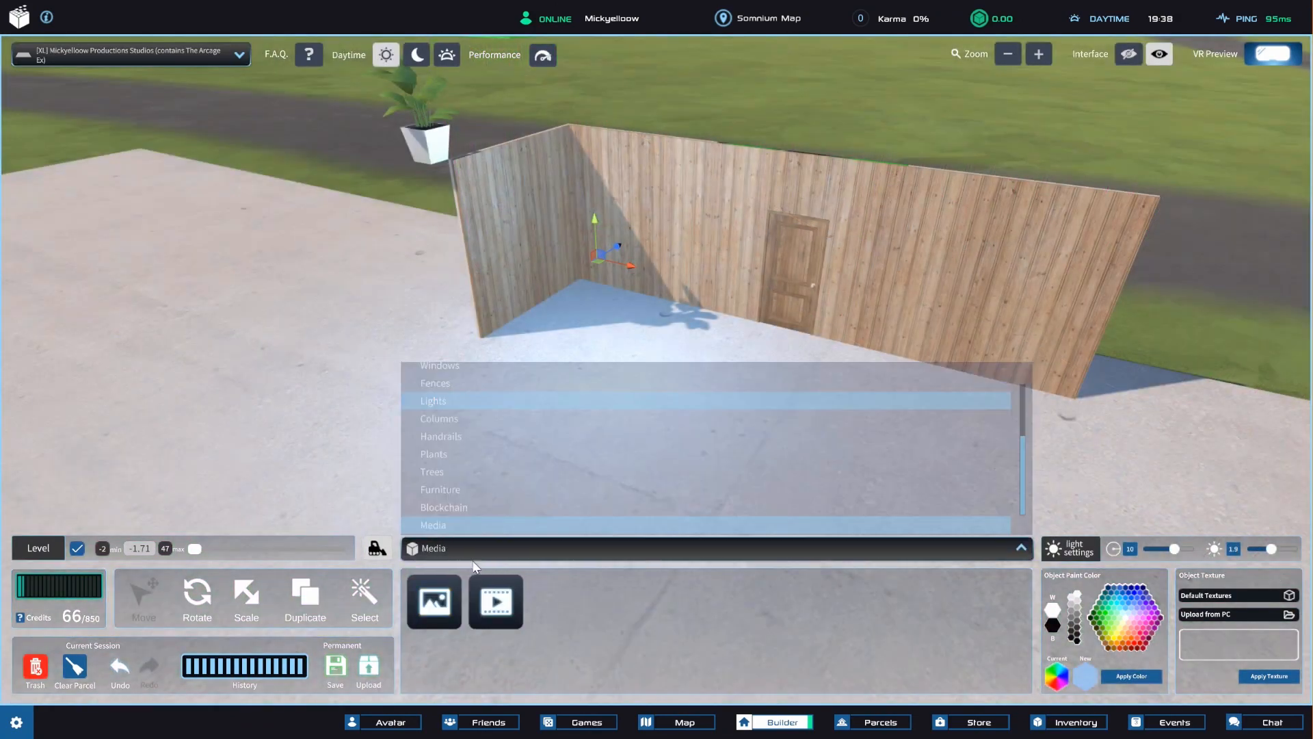
{"action": "left_click", "coordinate": [505, 605]}
{"action": "left_click", "coordinate": [617, 449]}
{"action": "scroll", "coordinate": [710, 489], "scroll_direction": "up", "scroll_amount": 5}
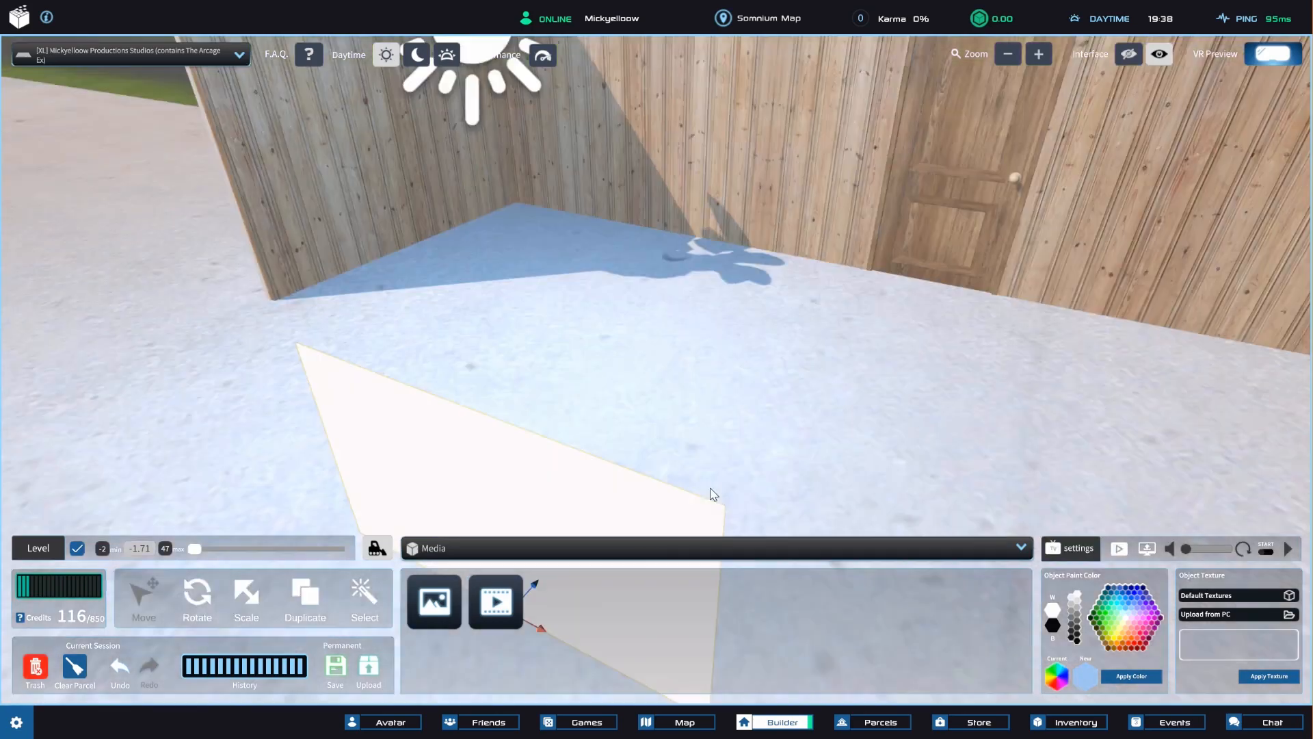
{"action": "right_click_drag", "start_coordinate": [711, 488], "coordinate": [879, 390]}
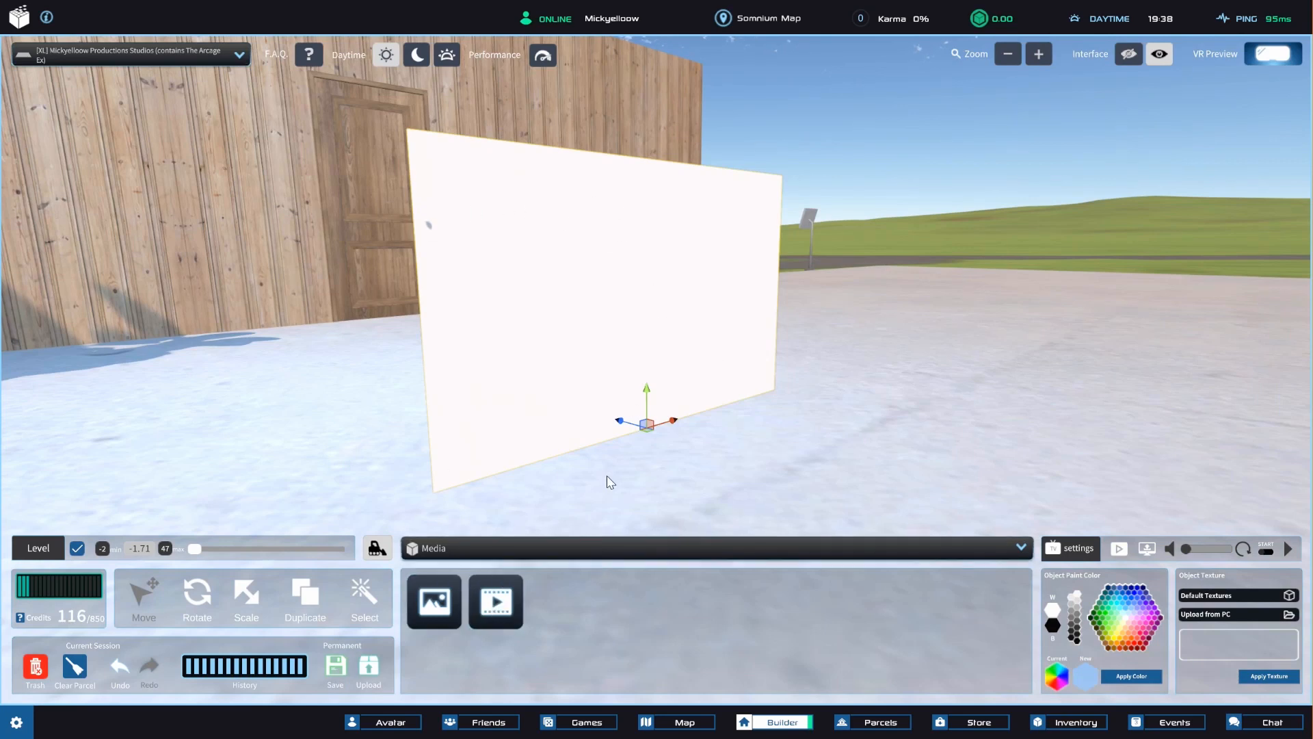
{"action": "right_click_drag", "start_coordinate": [608, 475], "coordinate": [616, 474]}
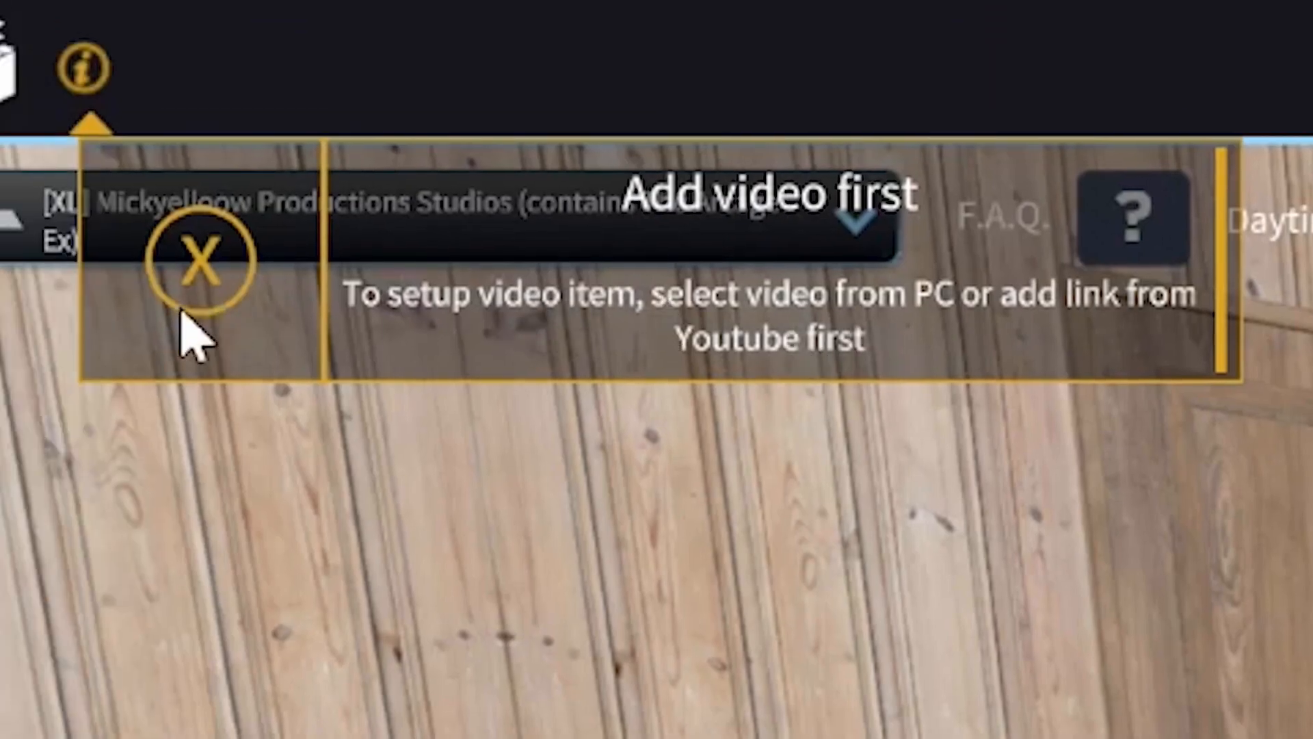
Load the video file fire bird.mp4 from the PC onto the video screen and start its playback.
{"action": "left_click", "coordinate": [225, 293]}
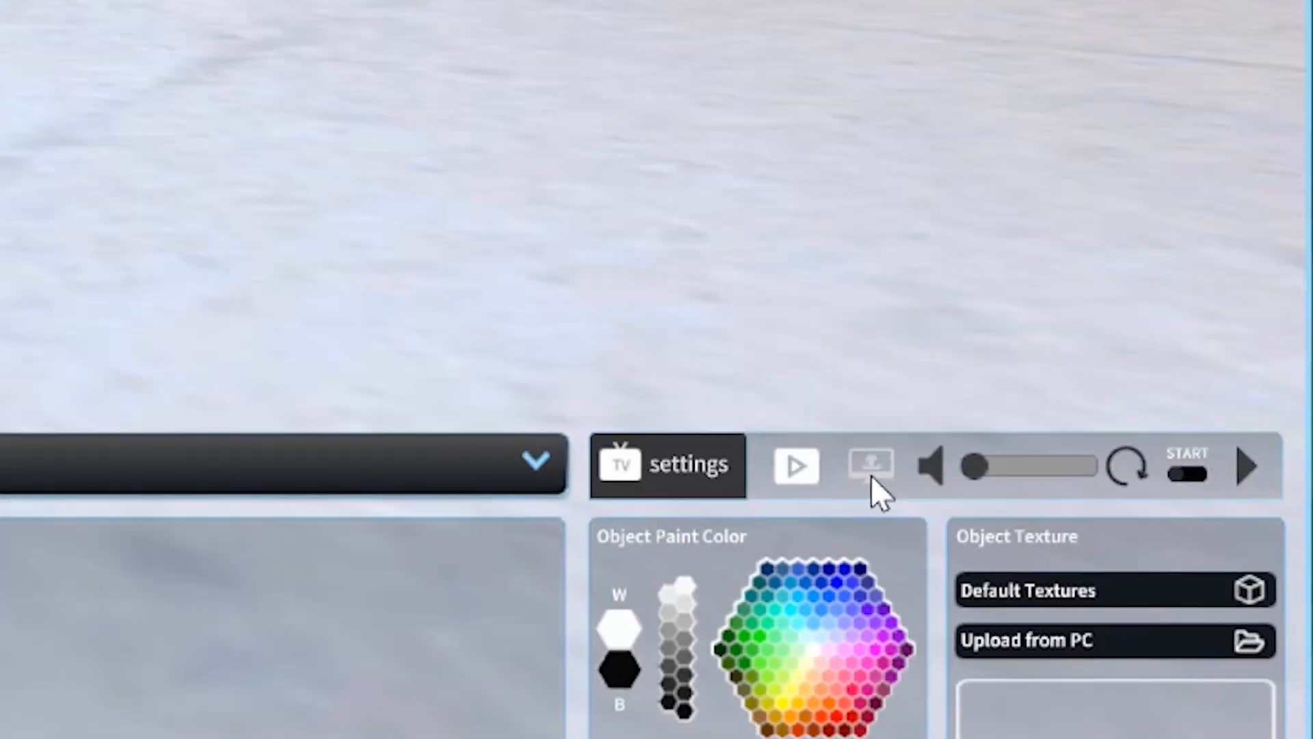
{"action": "left_click", "coordinate": [650, 411]}
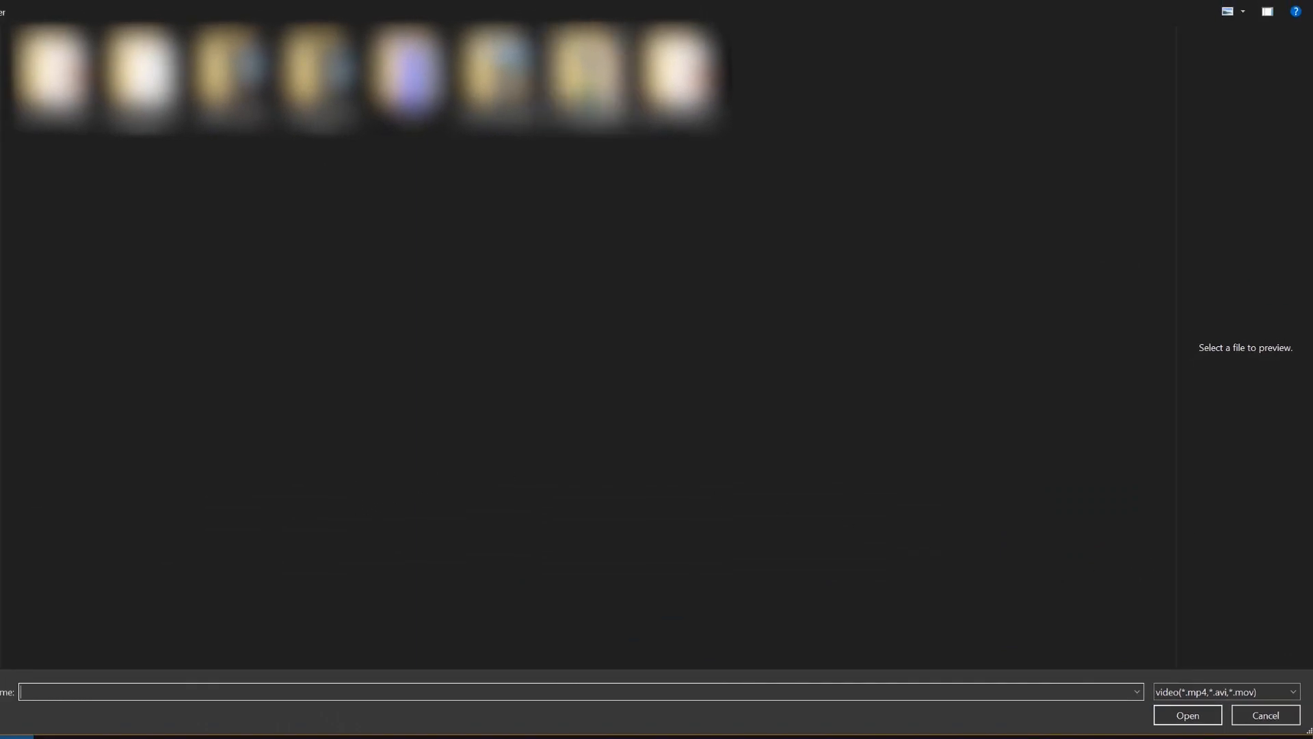
{"action": "double_click", "coordinate": [323, 83]}
{"action": "left_click", "coordinate": [284, 1]}
{"action": "double_click", "coordinate": [227, 84]}
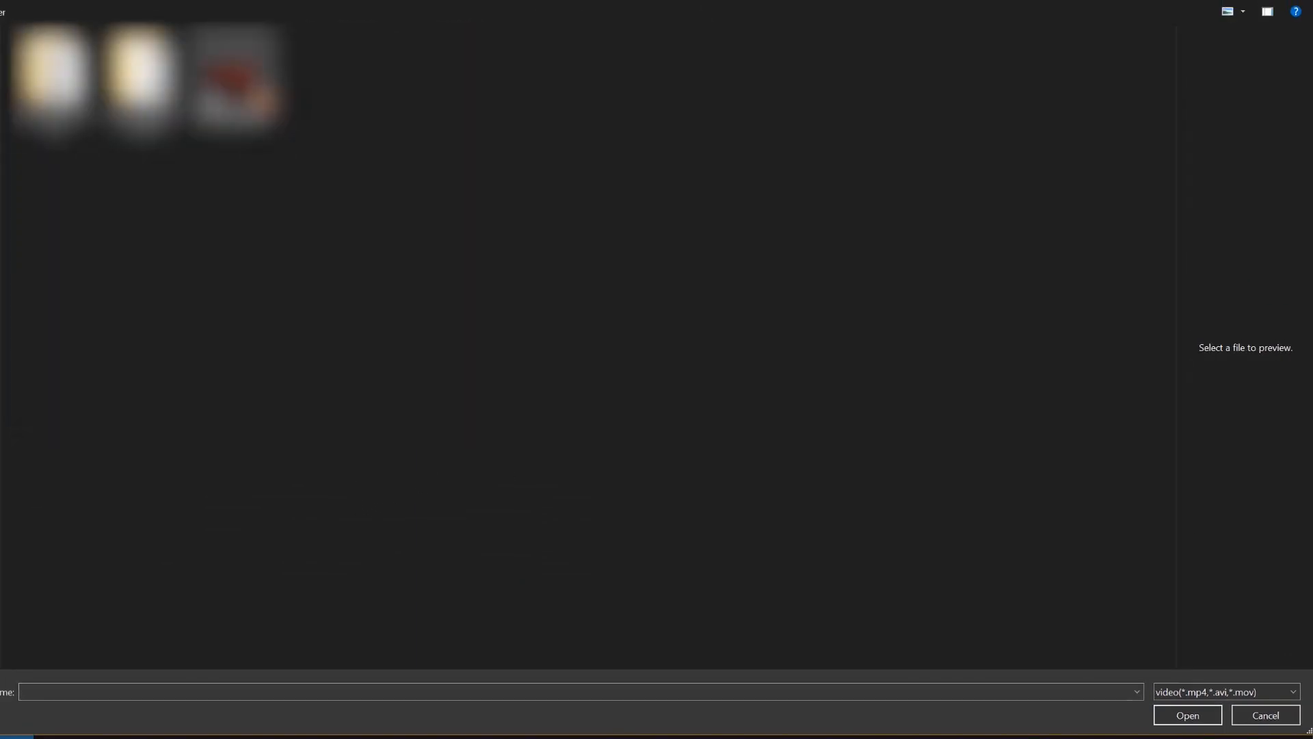
{"action": "double_click", "coordinate": [222, 86]}
{"action": "right_click_drag", "start_coordinate": [623, 236], "coordinate": [475, 285]}
{"action": "key", "text": "w"}
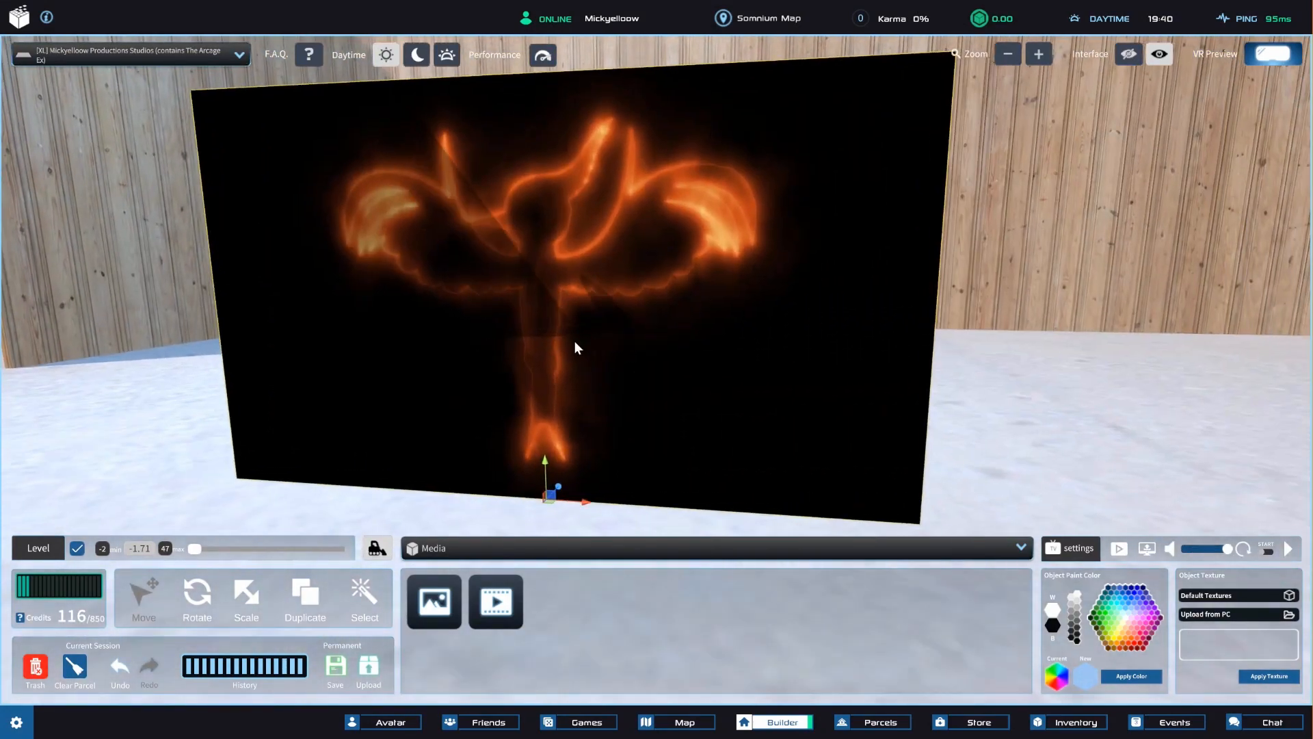
{"action": "key", "text": "a"}
{"action": "right_click_drag", "start_coordinate": [575, 342], "coordinate": [725, 338]}
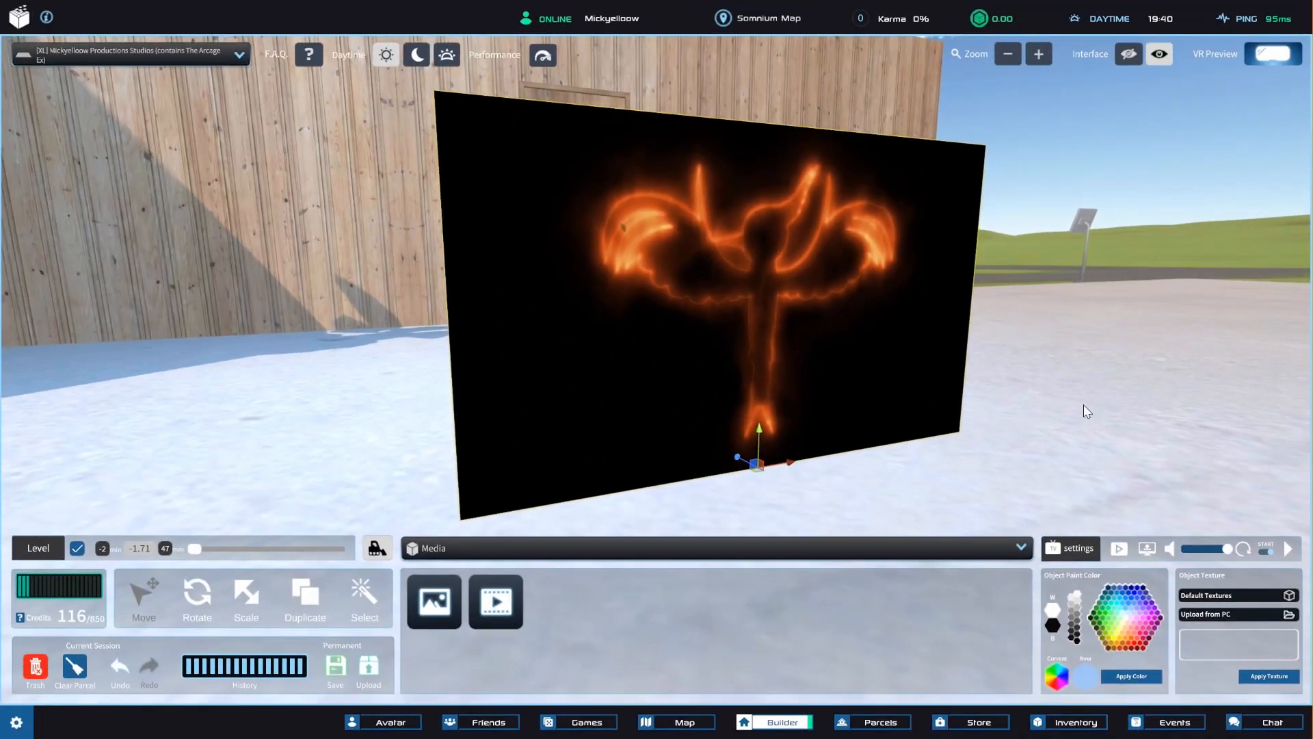
{"action": "left_click", "coordinate": [1288, 550]}
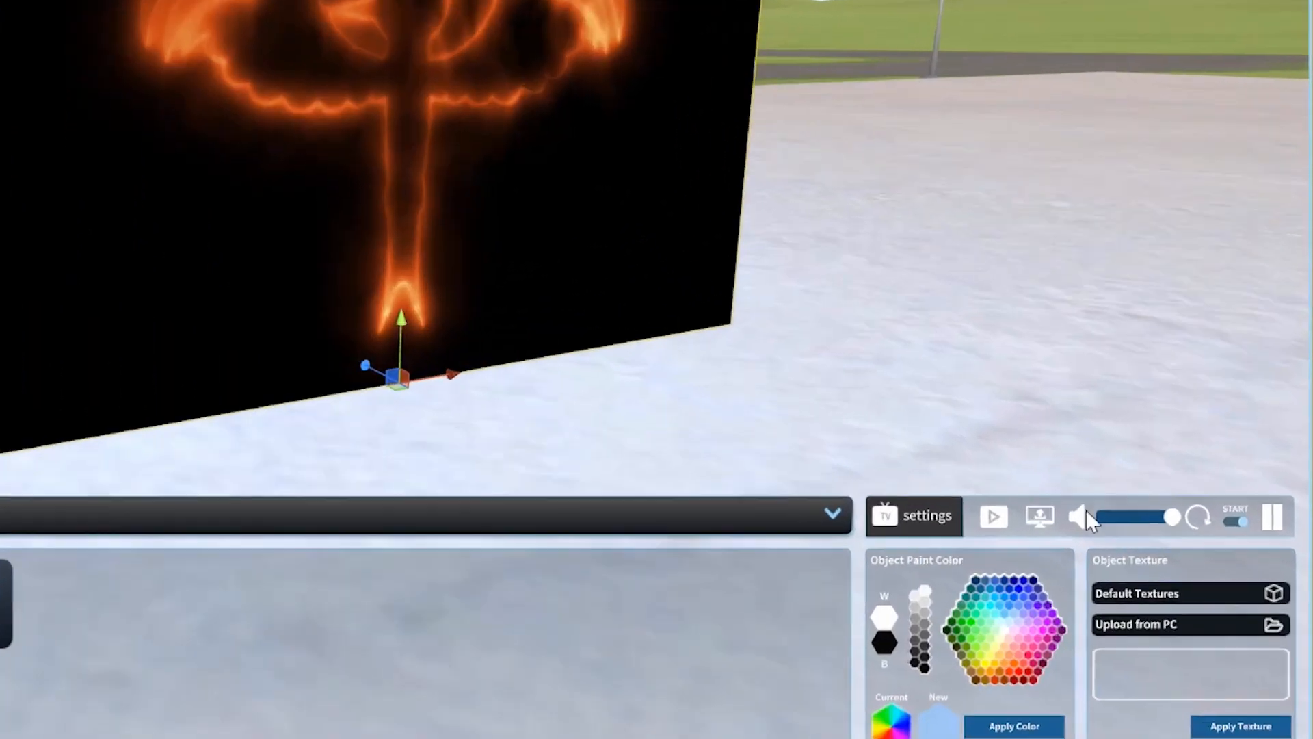
{"action": "left_click", "coordinate": [990, 517]}
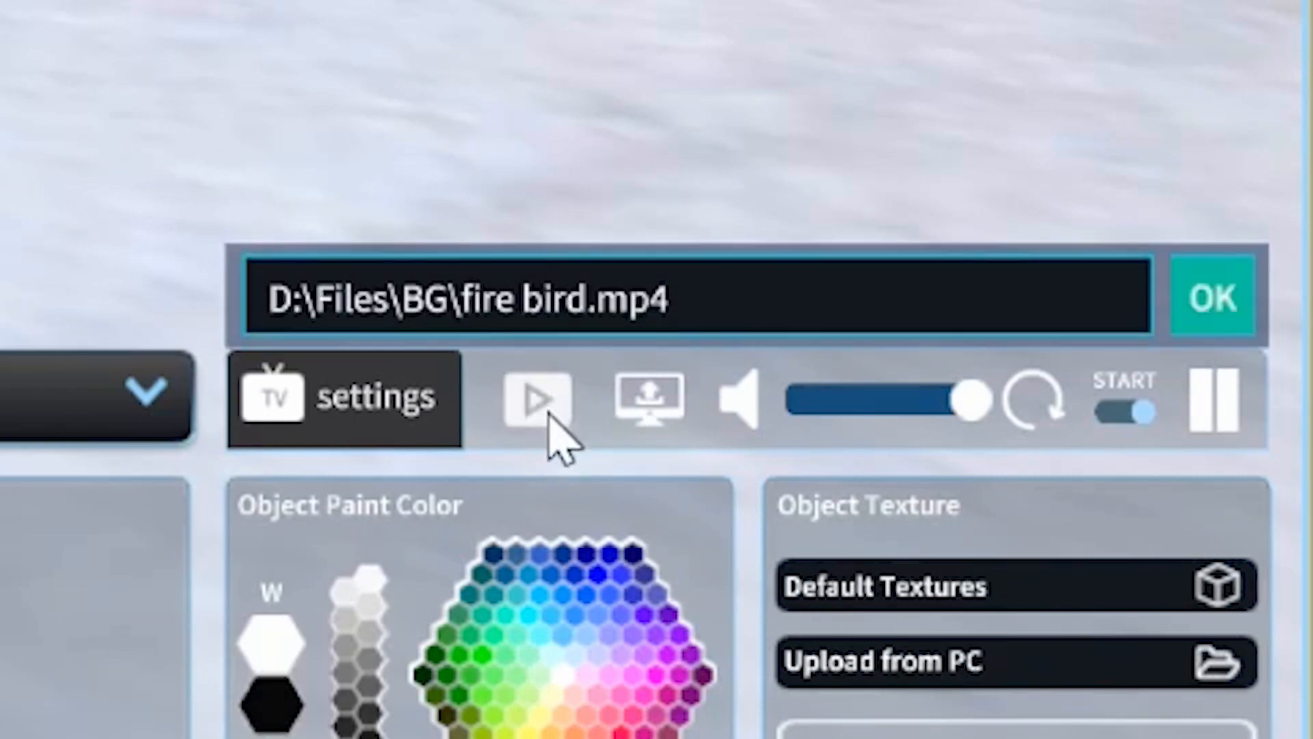
{"action": "left_click", "coordinate": [767, 295]}
{"action": "type", "text": "https://www.youtube.com/watch?v=HjJSqlNexhQ"}
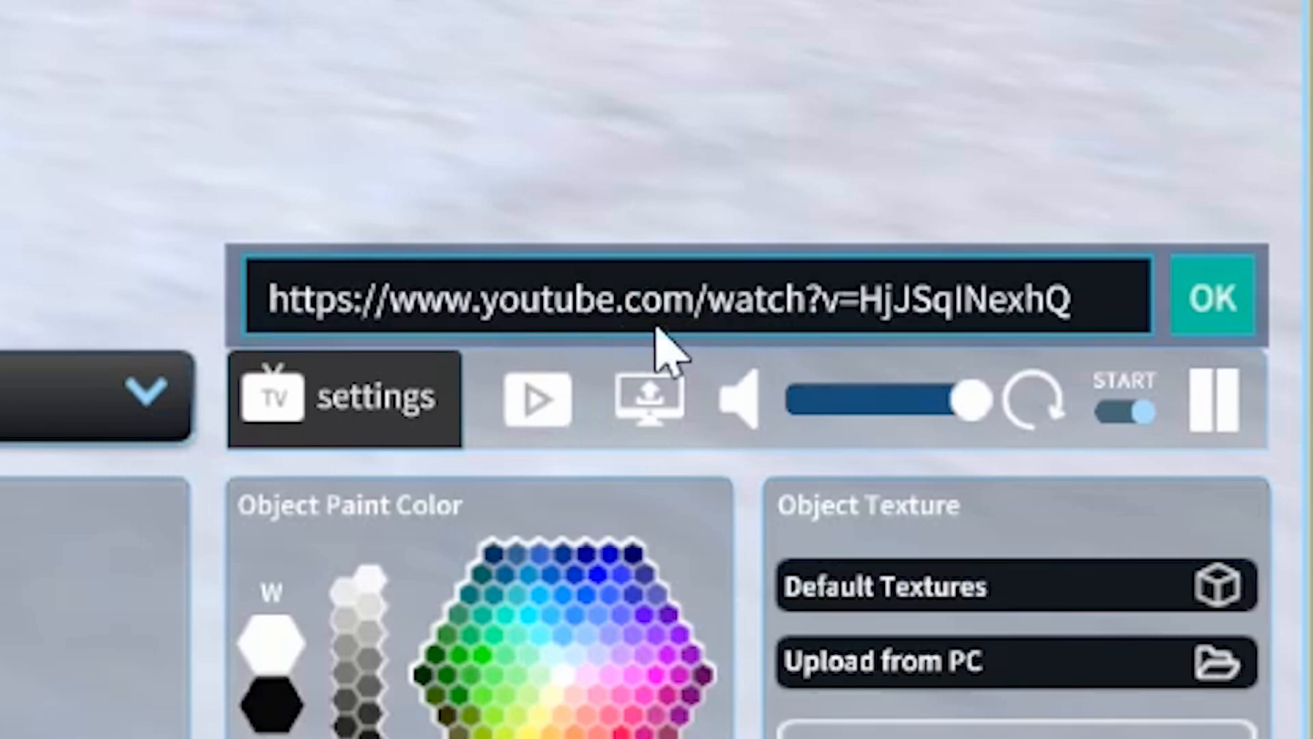
{"action": "left_click", "coordinate": [1221, 306]}
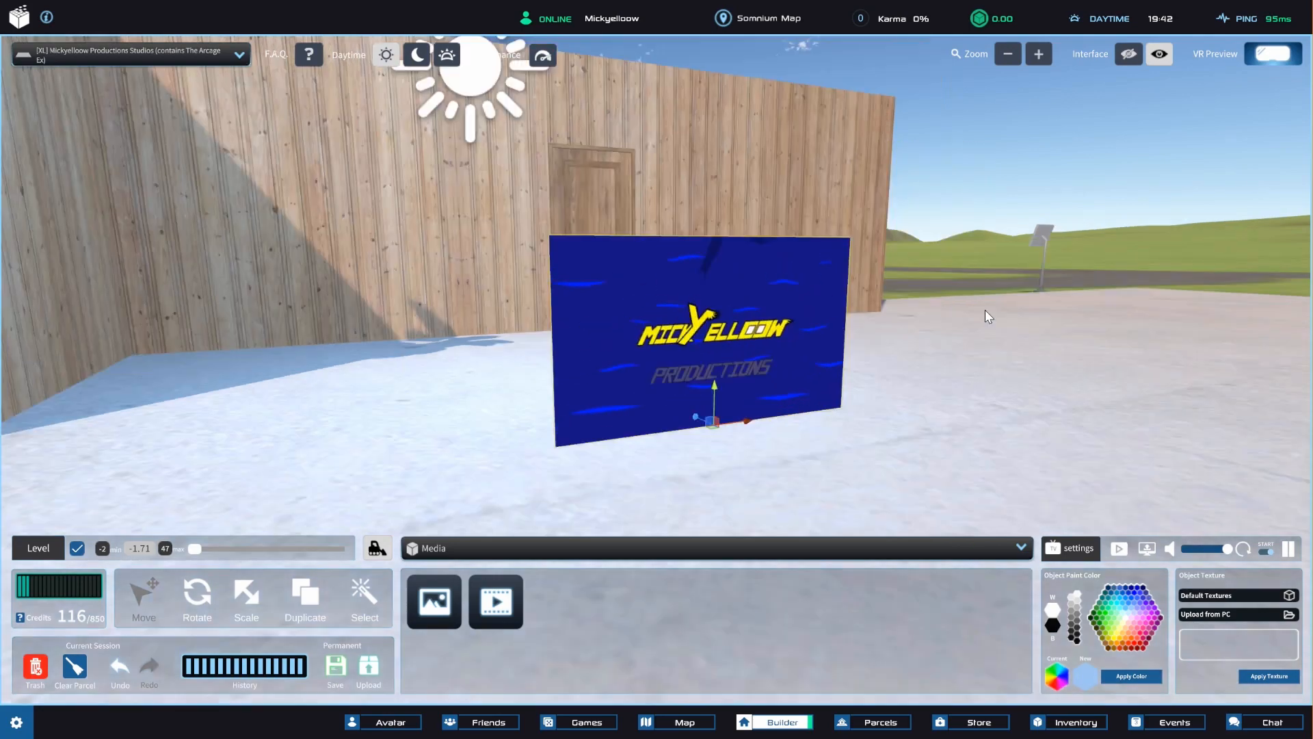
Examine the playing video screen up close, from a distance and from different angles.
{"action": "scroll", "coordinate": [985, 310], "scroll_direction": "down", "scroll_amount": 3}
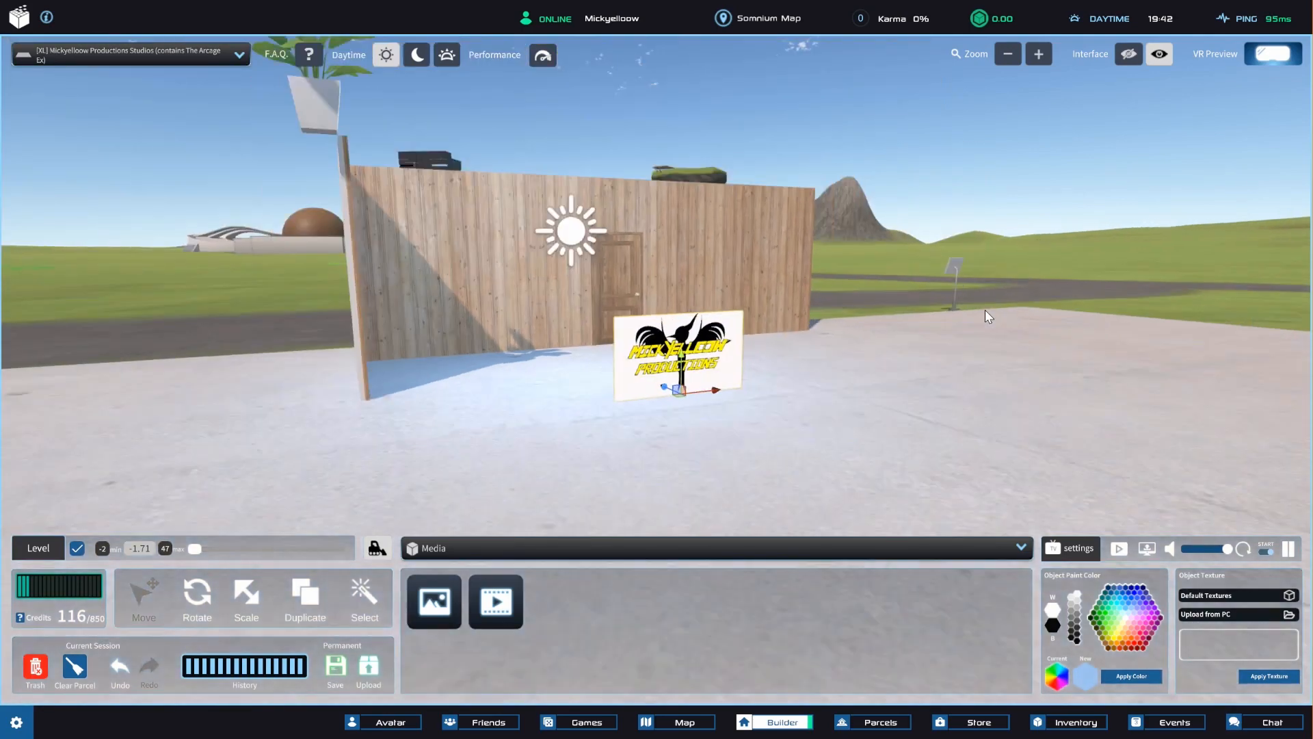
{"action": "scroll", "coordinate": [985, 310], "scroll_direction": "down", "scroll_amount": 2}
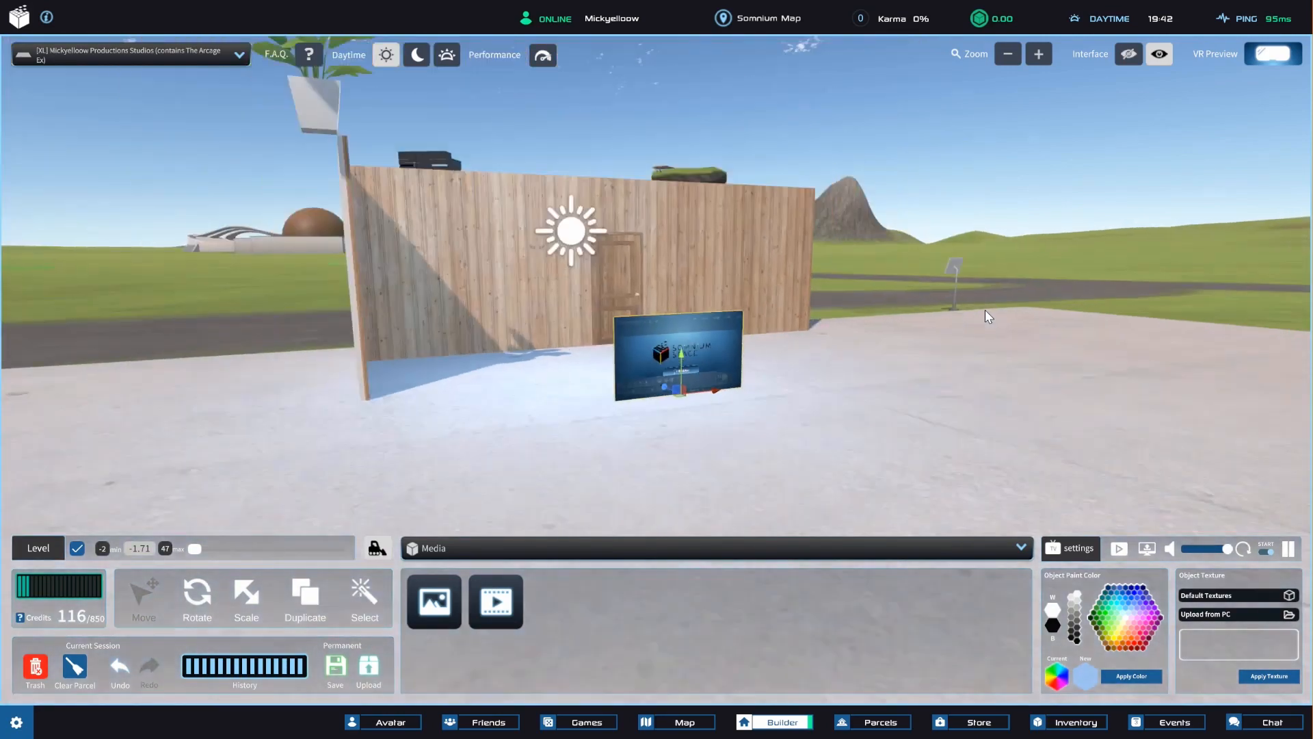
{"action": "scroll", "coordinate": [985, 310], "scroll_direction": "up", "scroll_amount": 3}
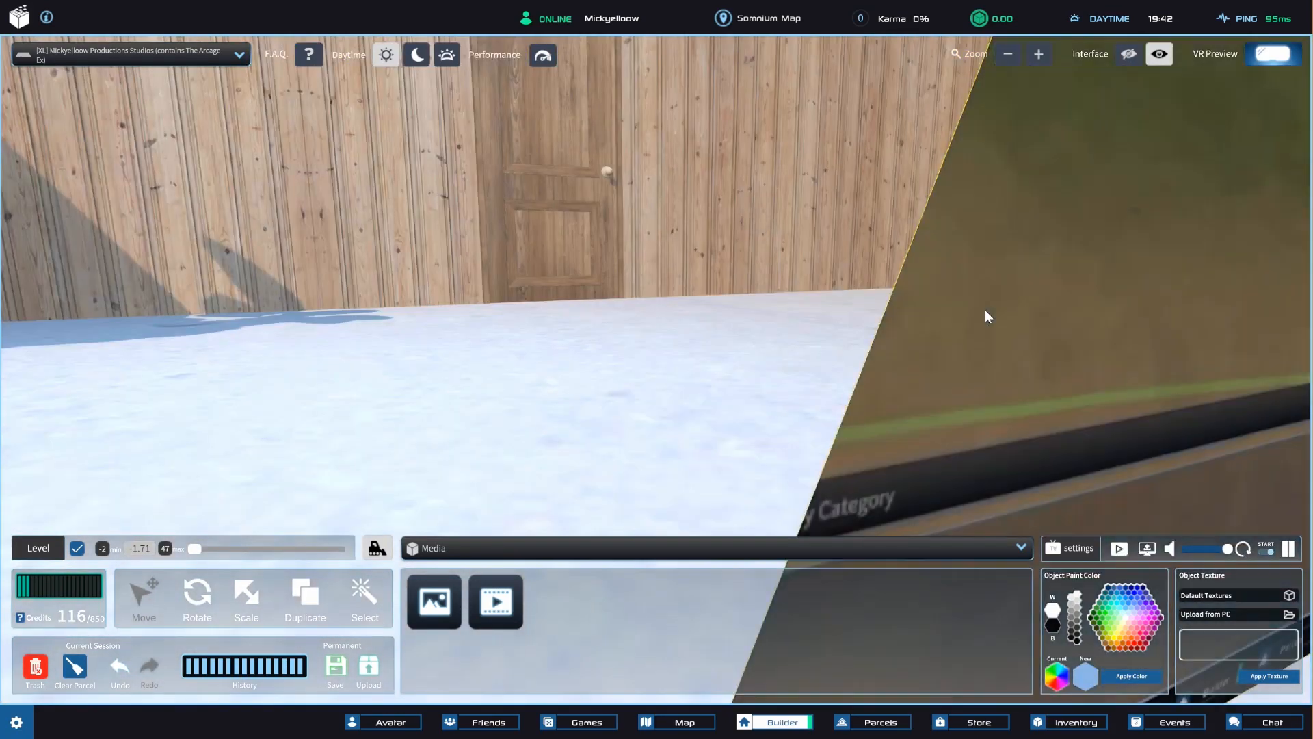
{"action": "scroll", "coordinate": [986, 310], "scroll_direction": "down", "scroll_amount": 2}
{"action": "scroll", "coordinate": [985, 310], "scroll_direction": "up", "scroll_amount": 5}
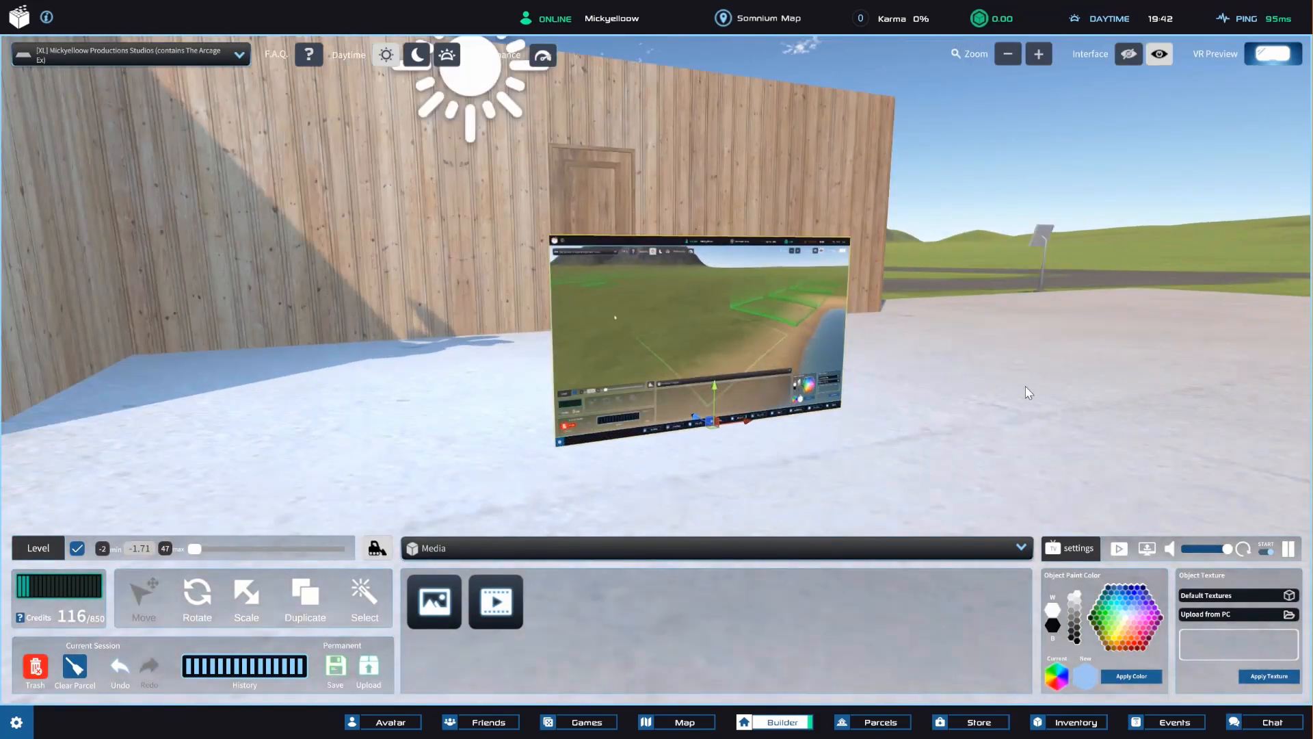
{"action": "scroll", "coordinate": [1002, 273], "scroll_direction": "down", "scroll_amount": 5}
{"action": "right_click_drag", "start_coordinate": [1003, 273], "coordinate": [1081, 254]}
{"action": "scroll", "coordinate": [1041, 367], "scroll_direction": "up", "scroll_amount": 5}
{"action": "left_click_drag", "start_coordinate": [1041, 367], "coordinate": [1016, 388]}
{"action": "scroll", "coordinate": [1017, 390], "scroll_direction": "down", "scroll_amount": 3}
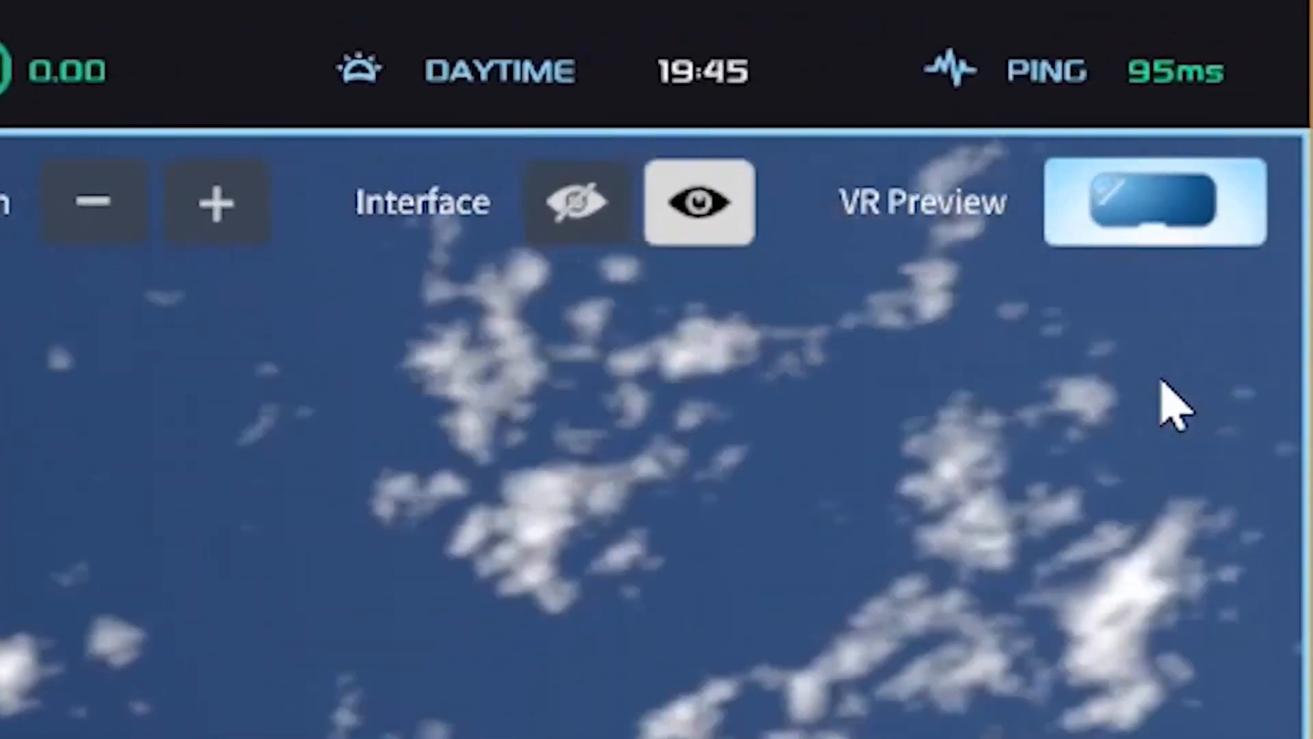
Try the VR preview of the parcel and save the build permanently.
{"action": "left_click", "coordinate": [1163, 205]}
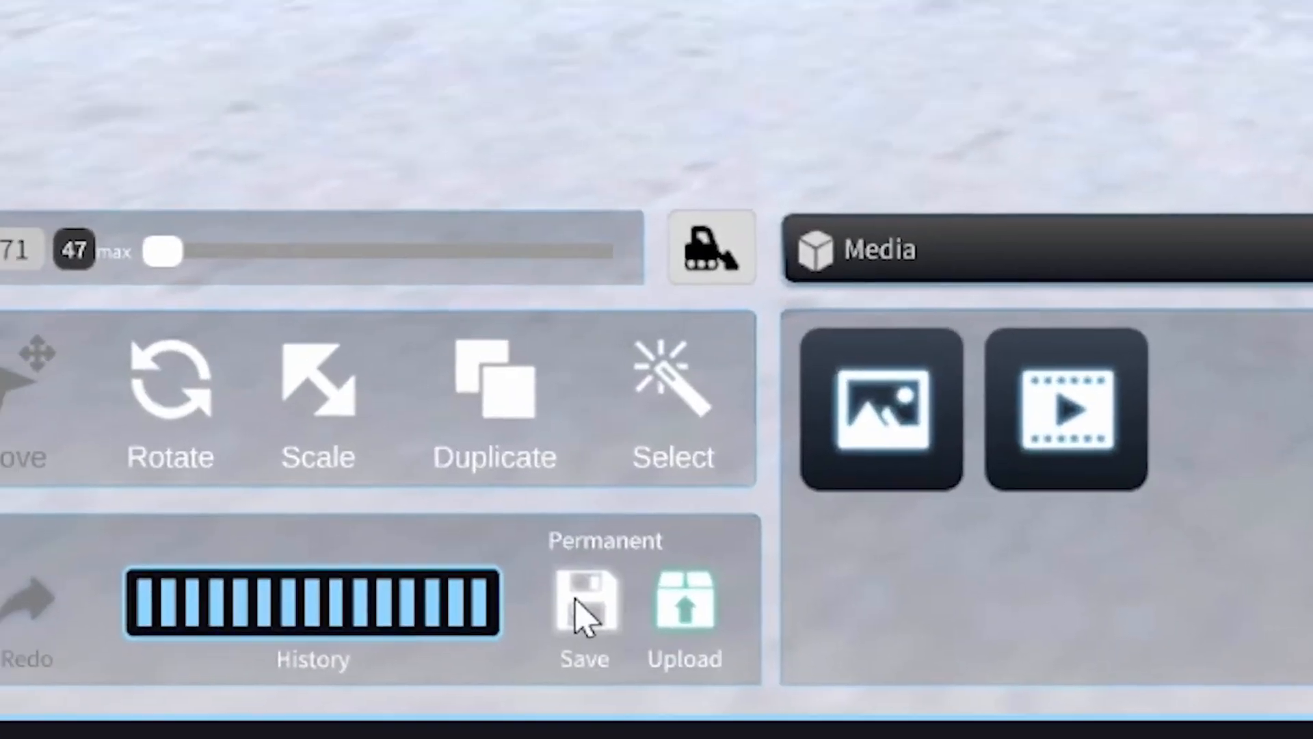
{"action": "left_click", "coordinate": [559, 520]}
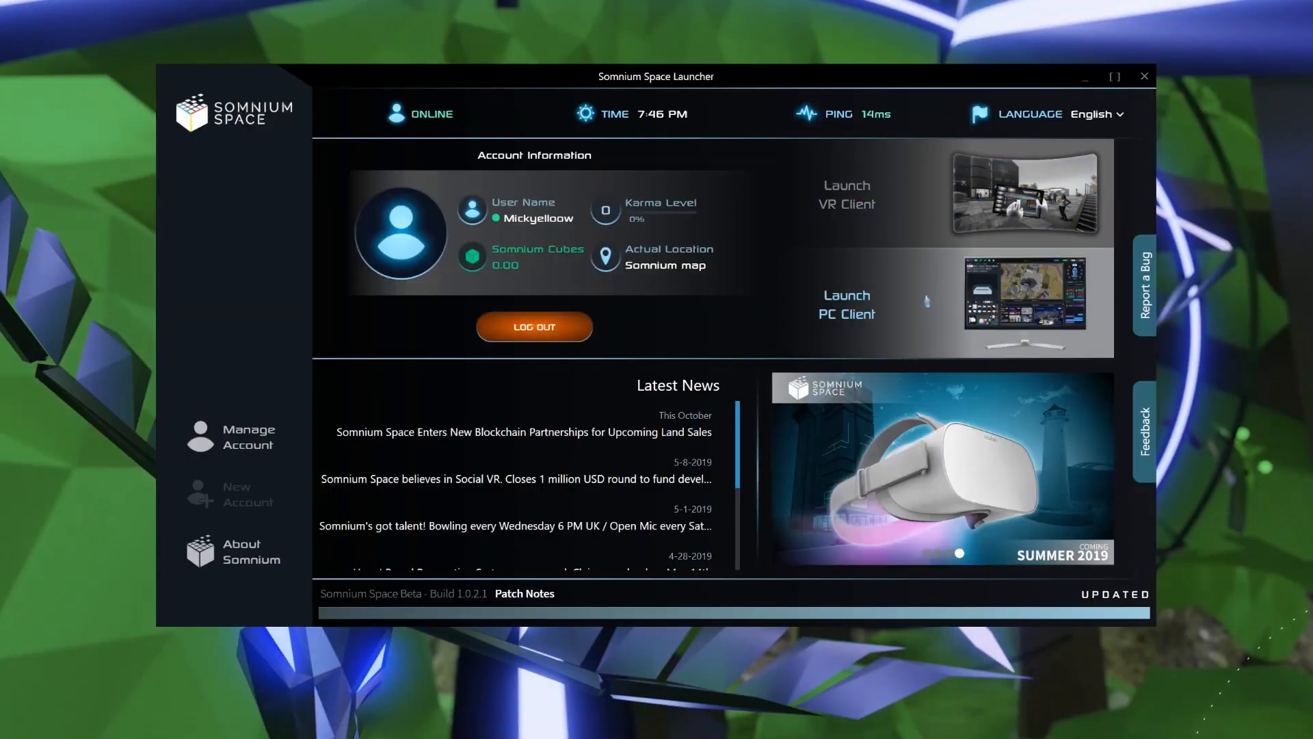
Reopen the [XL] Mickyelloow Productions Studios parcel for building.
{"action": "left_click", "coordinate": [927, 301]}
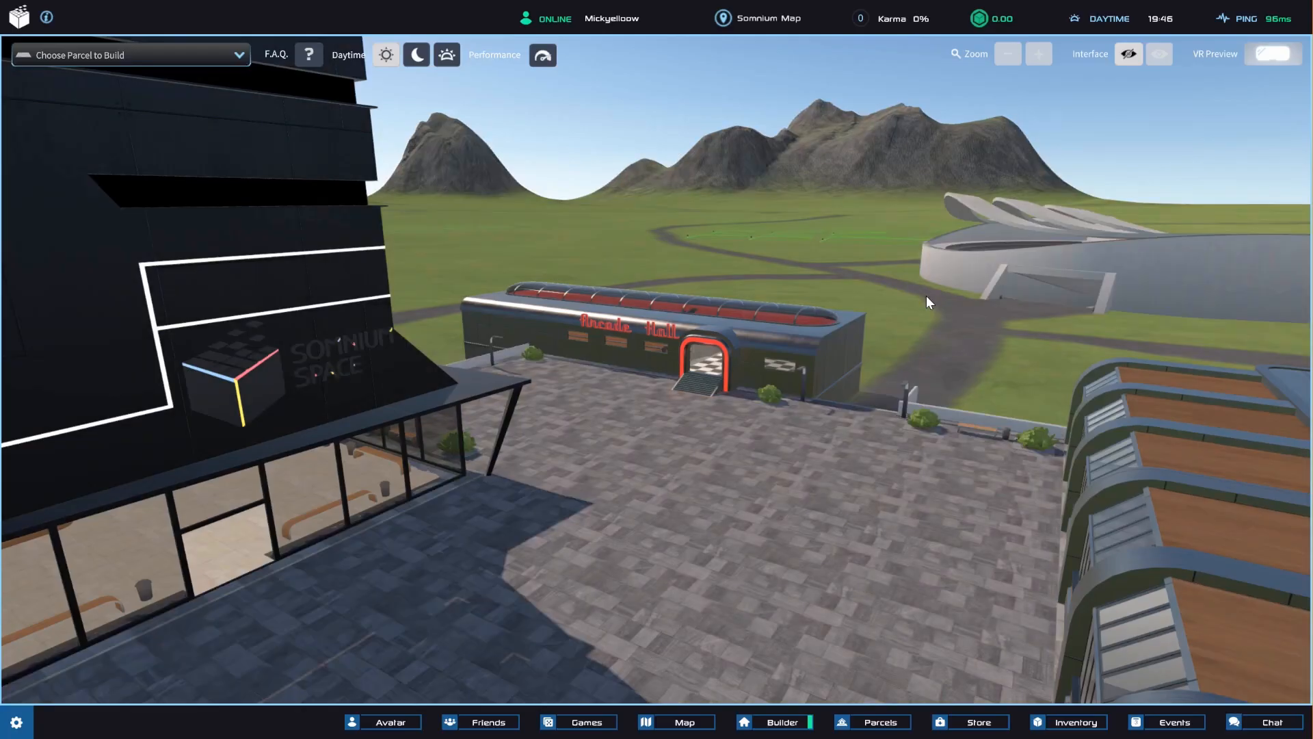
{"action": "left_click", "coordinate": [151, 58]}
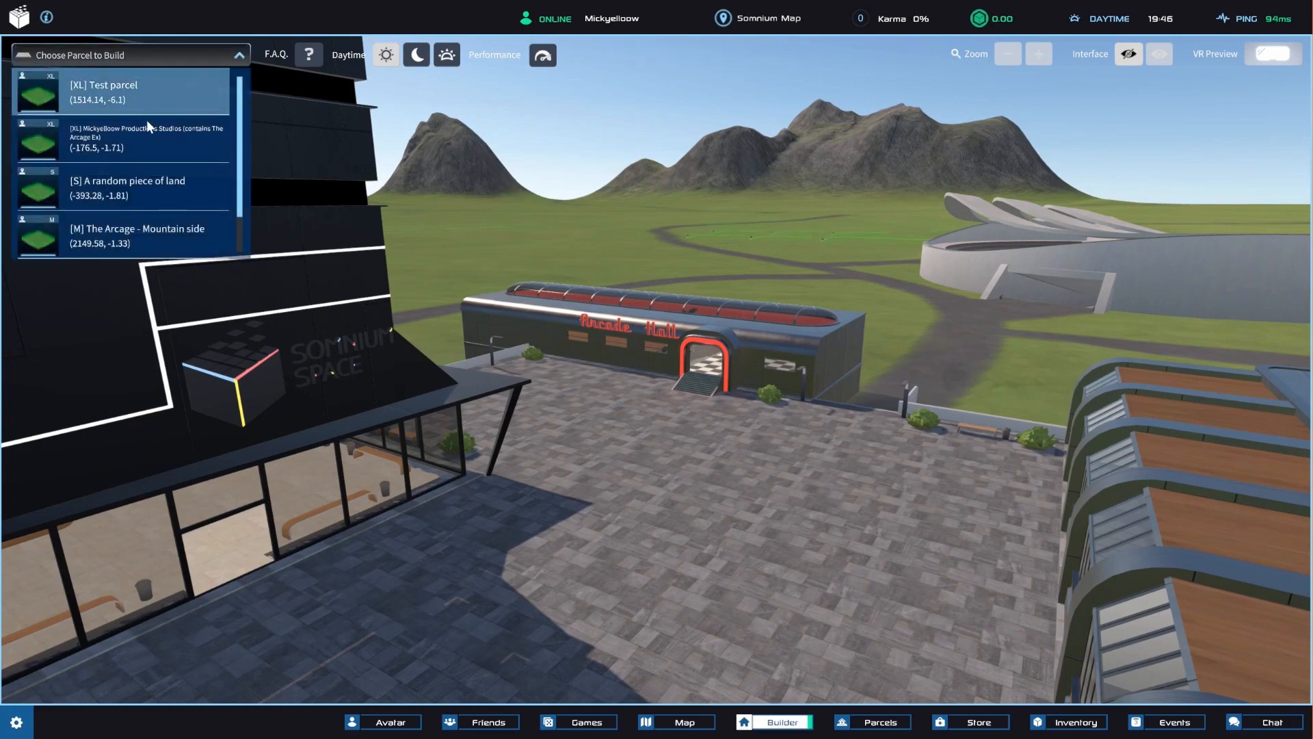
{"action": "left_click", "coordinate": [147, 141]}
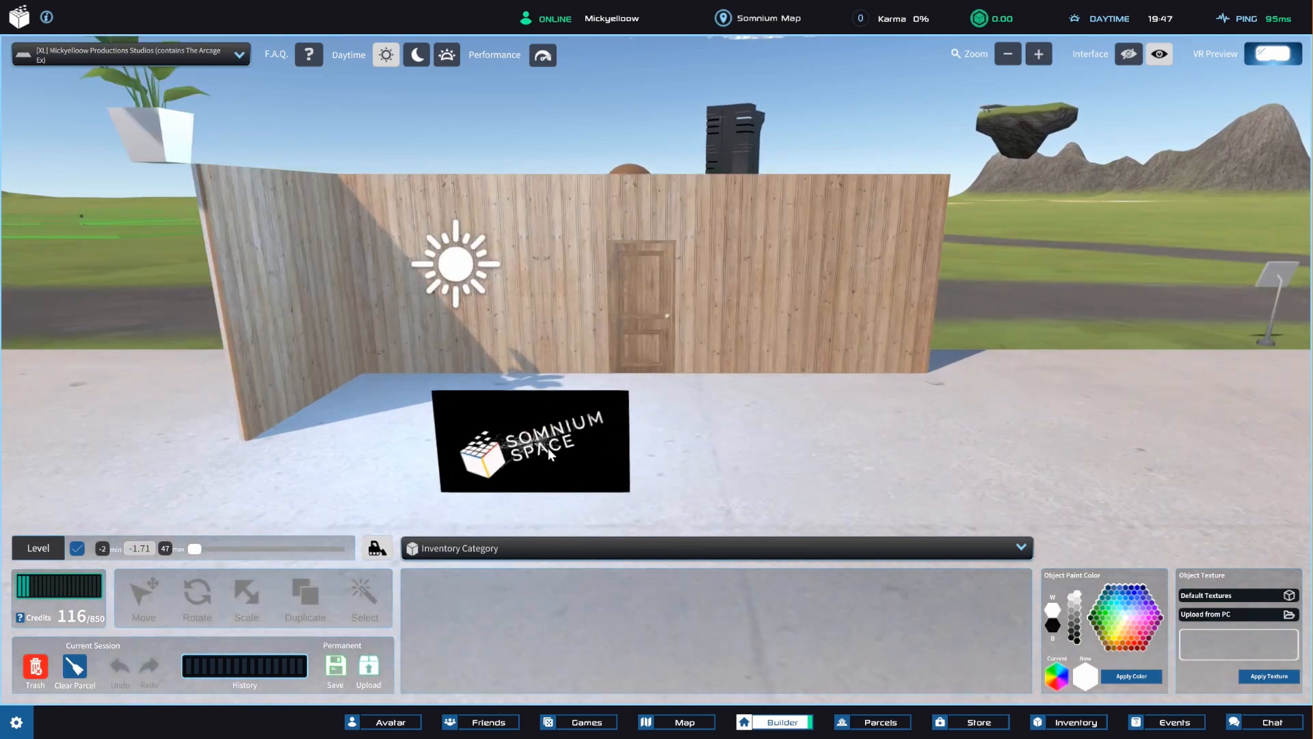
Select the placed video screen, check its Start playback option, and deselect the screen.
{"action": "right_click_drag", "start_coordinate": [548, 447], "coordinate": [760, 472]}
{"action": "left_click", "coordinate": [766, 425]}
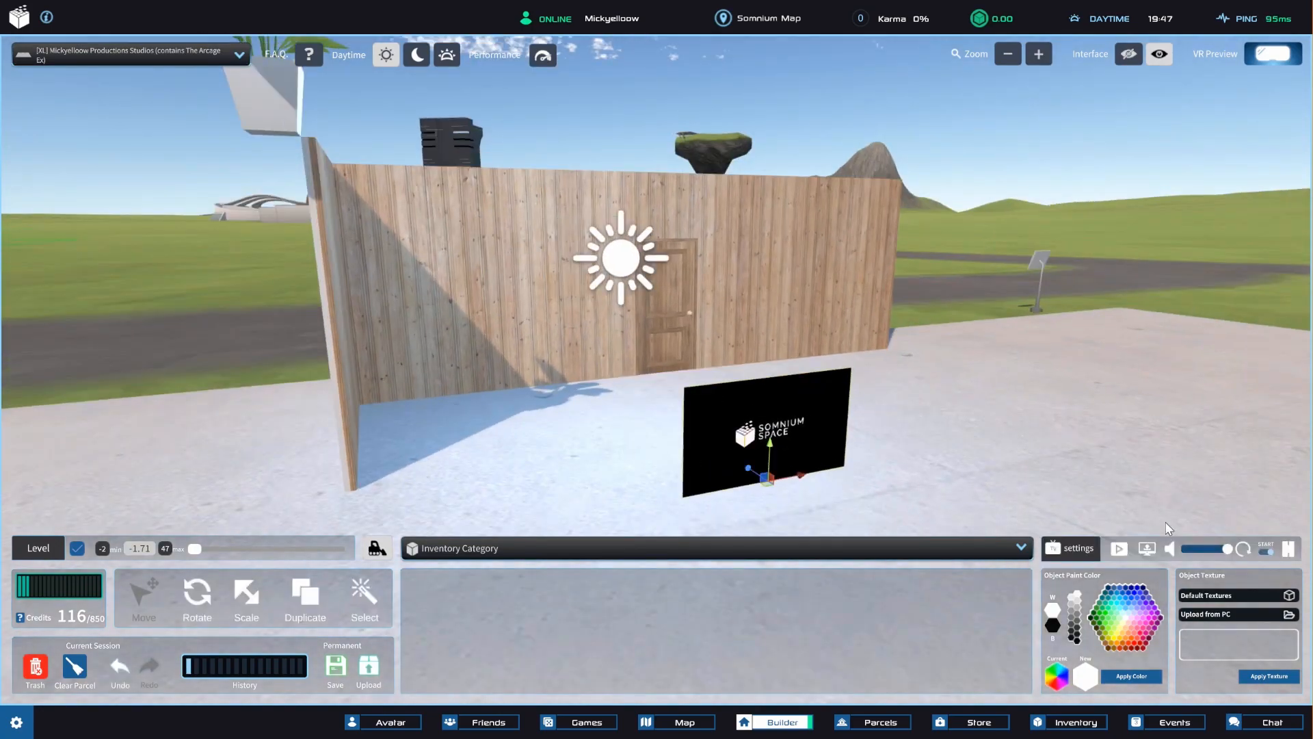
{"action": "left_click", "coordinate": [1267, 552]}
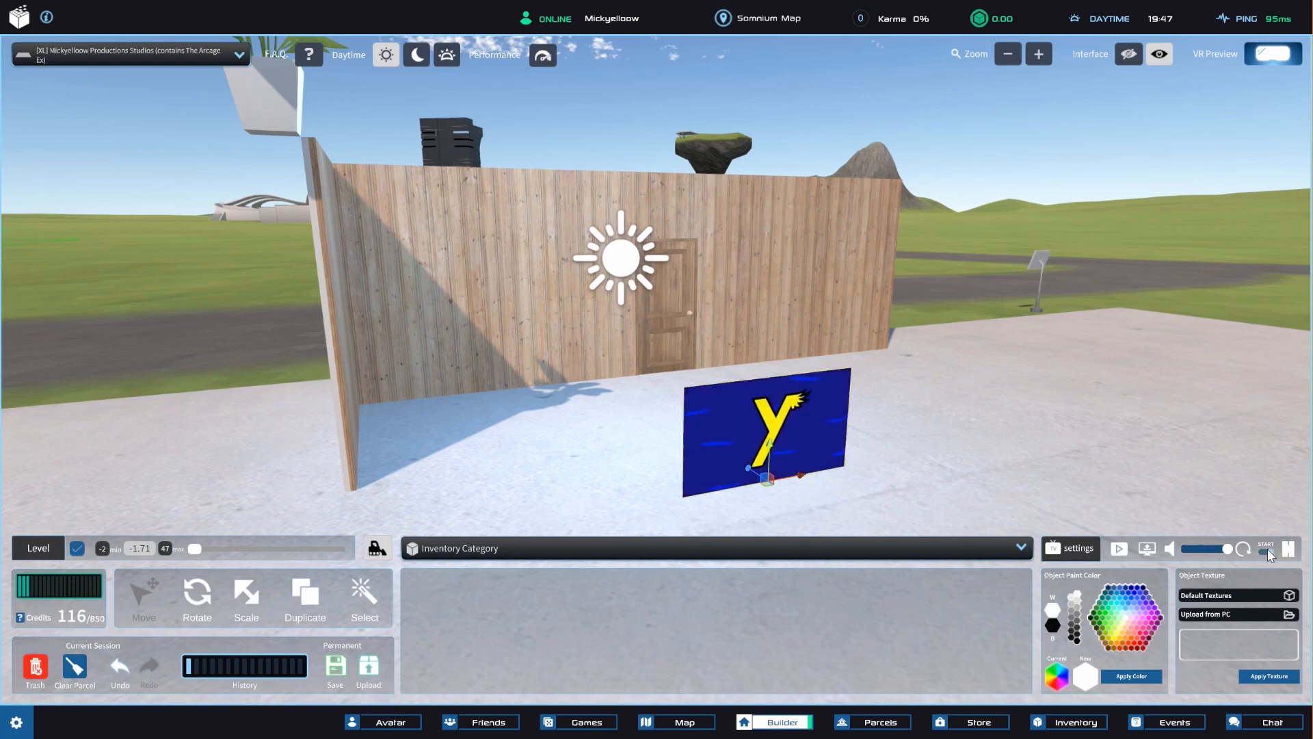
{"action": "left_click", "coordinate": [1076, 217]}
{"action": "scroll", "coordinate": [1076, 217], "scroll_direction": "down", "scroll_amount": 3}
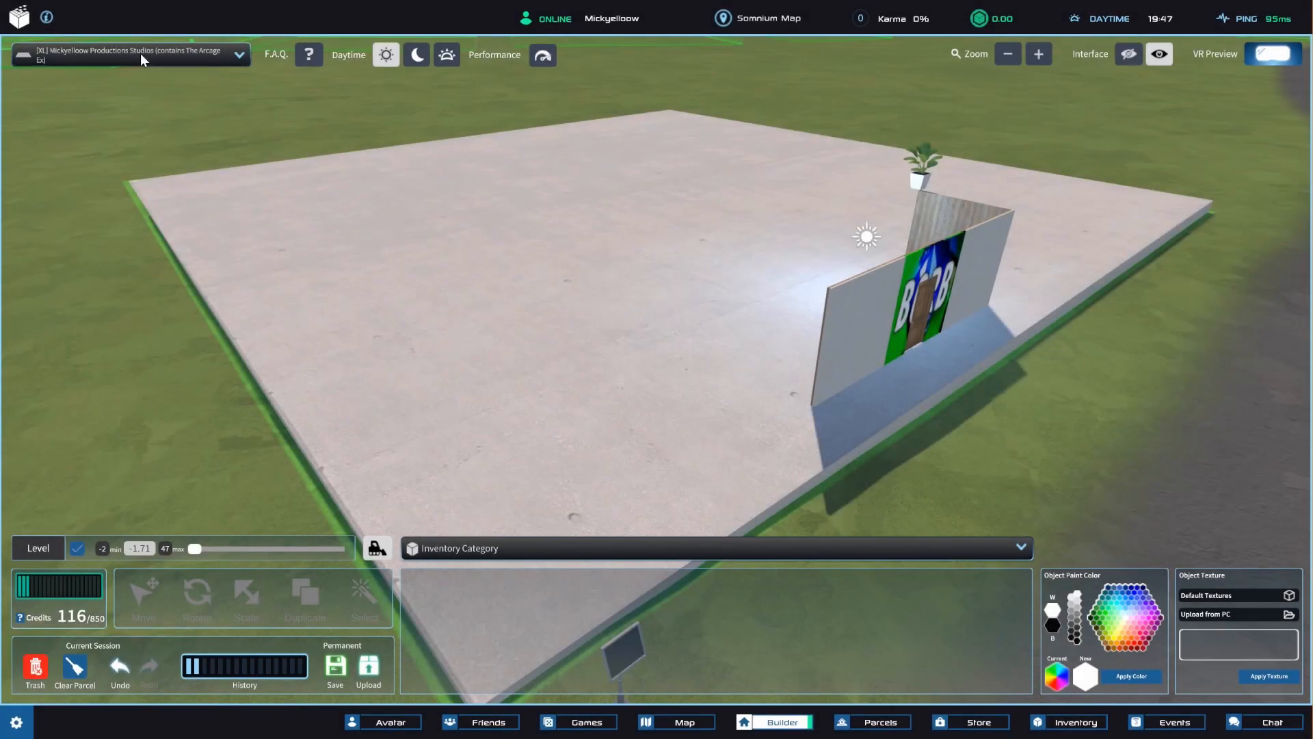
Switch the building parcel to [M] Da bird's coast land private house.
{"action": "left_click", "coordinate": [141, 54]}
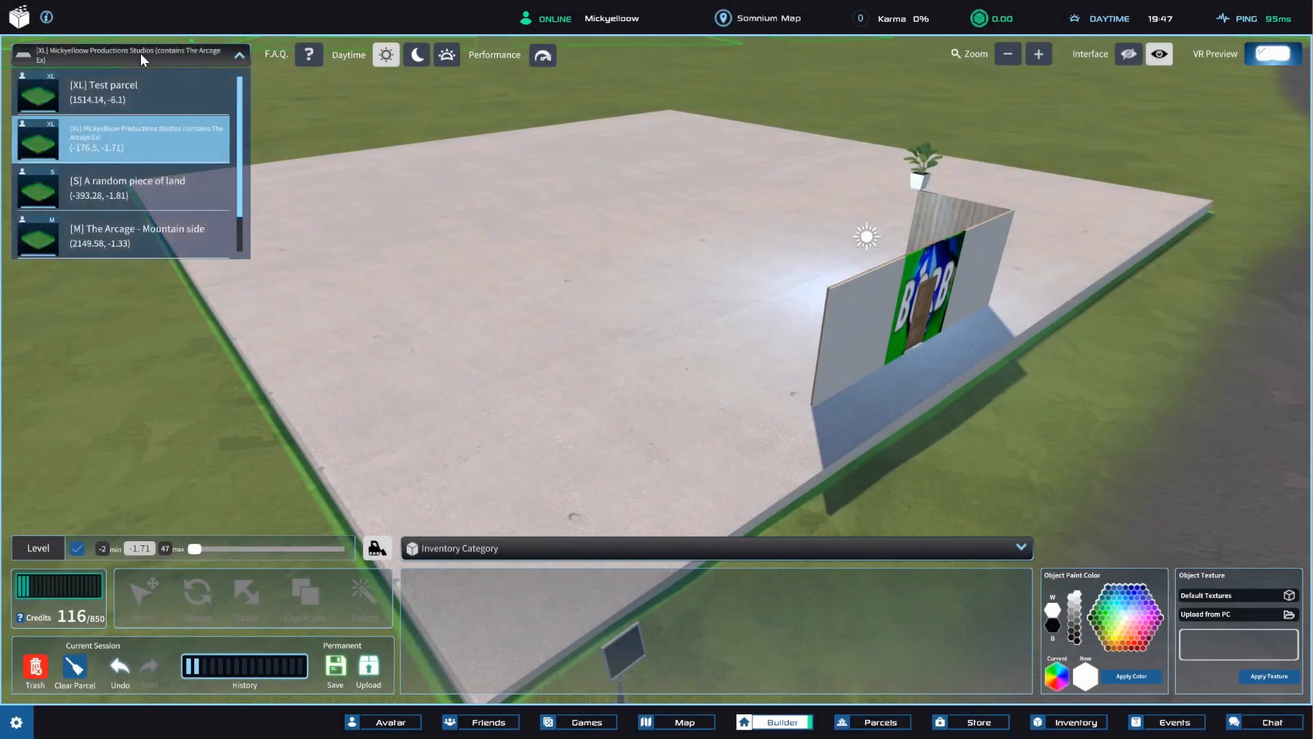
{"action": "scroll", "coordinate": [129, 225], "scroll_direction": "down", "scroll_amount": 1}
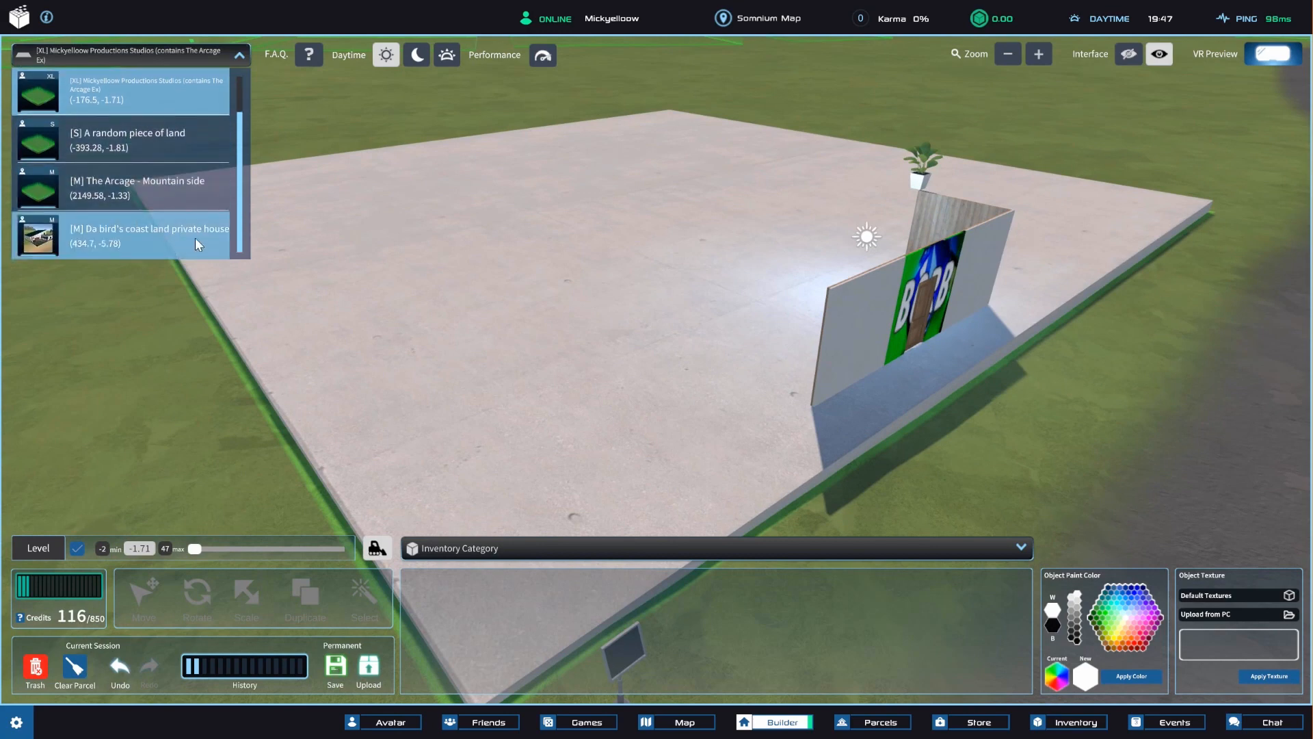
{"action": "left_click", "coordinate": [239, 251]}
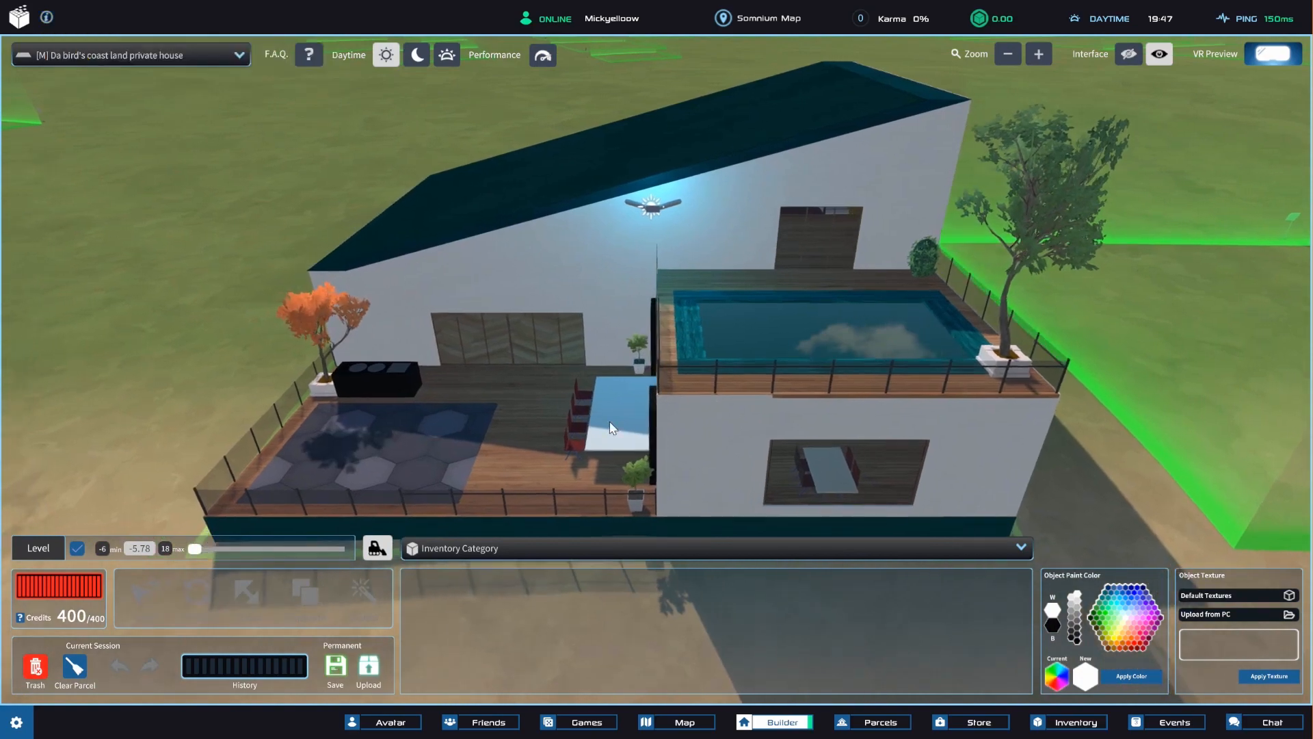
Examine the finished house's terrace, outdoor video screen and furniture from different angles.
{"action": "right_click_drag", "start_coordinate": [528, 413], "coordinate": [601, 389]}
{"action": "scroll", "coordinate": [707, 375], "scroll_direction": "up", "scroll_amount": 5}
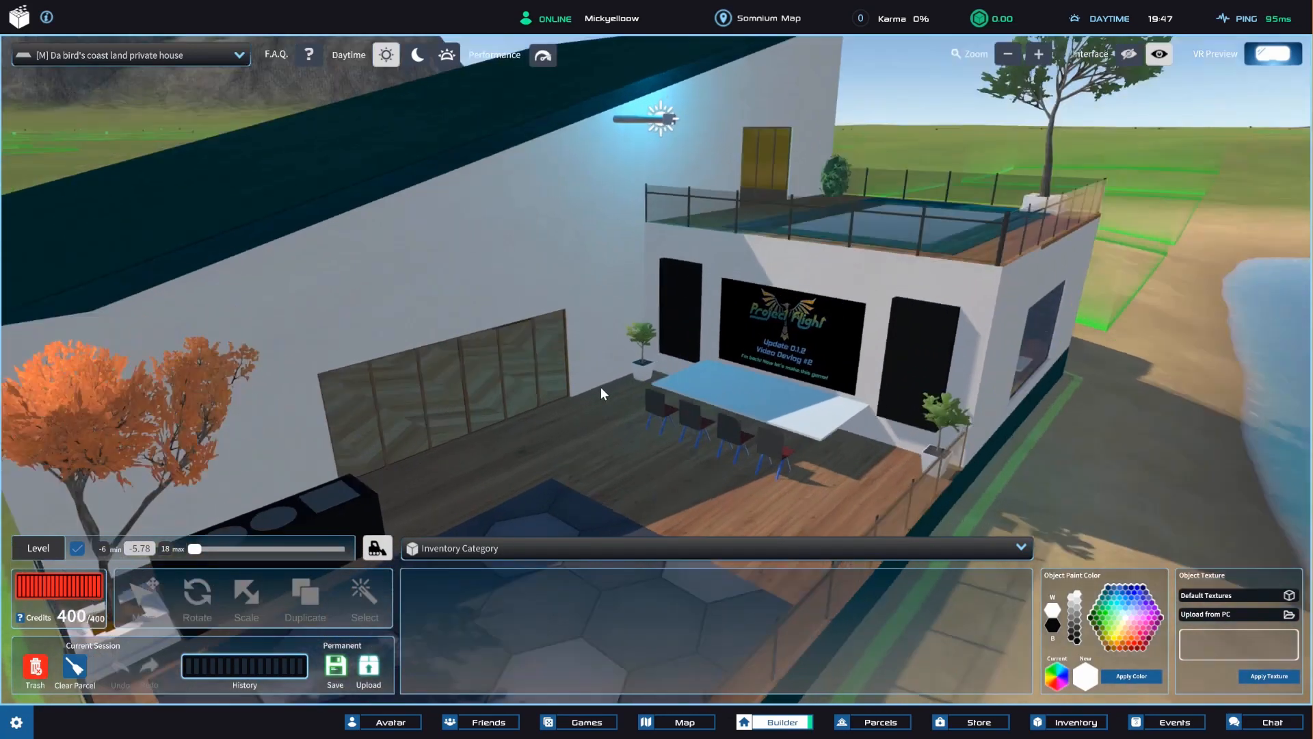
{"action": "scroll", "coordinate": [600, 390], "scroll_direction": "up", "scroll_amount": 3}
{"action": "scroll", "coordinate": [663, 327], "scroll_direction": "down", "scroll_amount": 5}
{"action": "right_click_drag", "start_coordinate": [663, 327], "coordinate": [676, 338]}
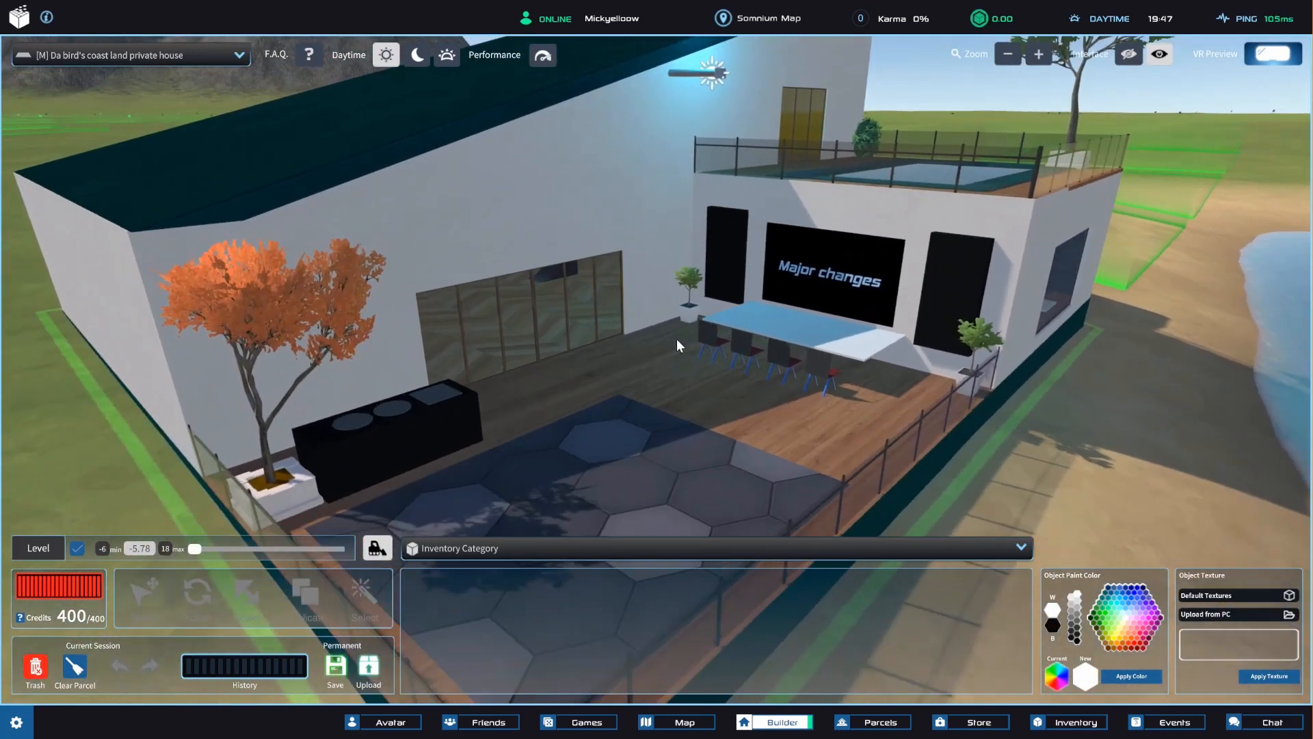
{"action": "scroll", "coordinate": [663, 388], "scroll_direction": "up", "scroll_amount": 4}
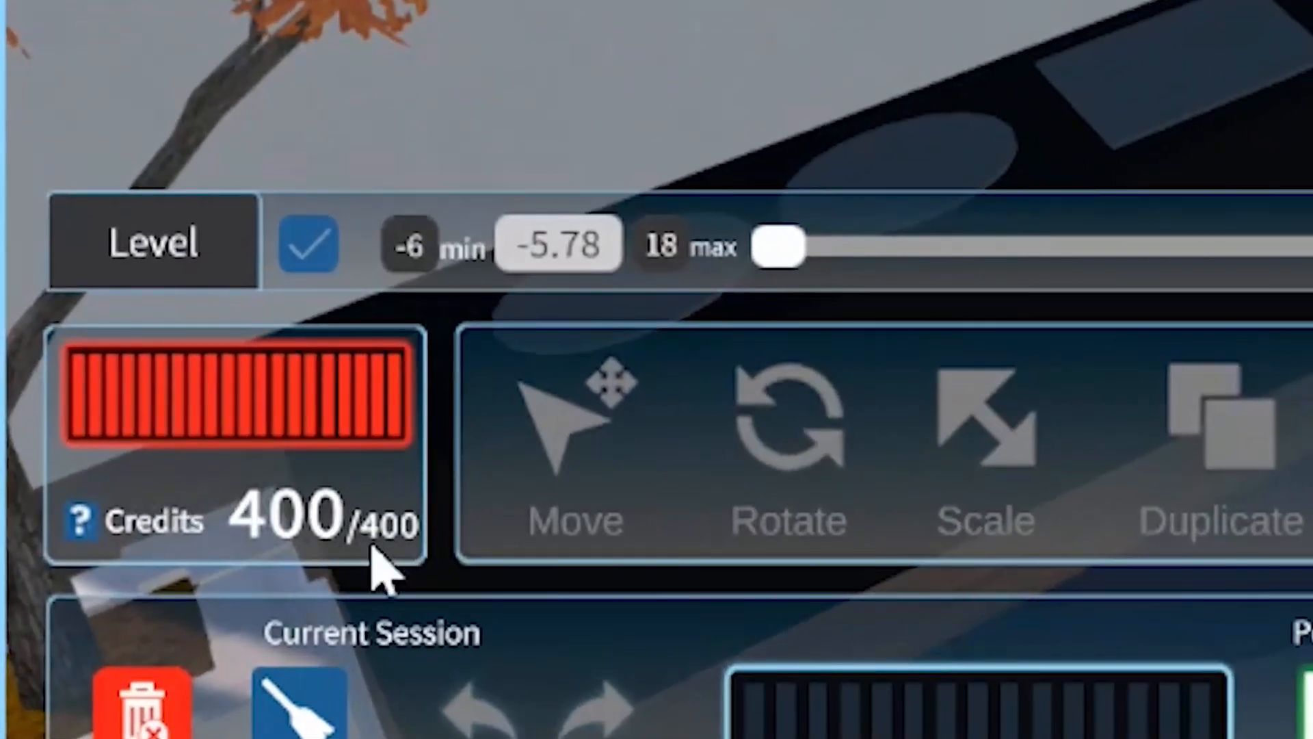
Show the Doors category of the object inventory and pick its first door.
{"action": "right_click_drag", "start_coordinate": [376, 546], "coordinate": [304, 603]}
{"action": "left_click", "coordinate": [1309, 383]}
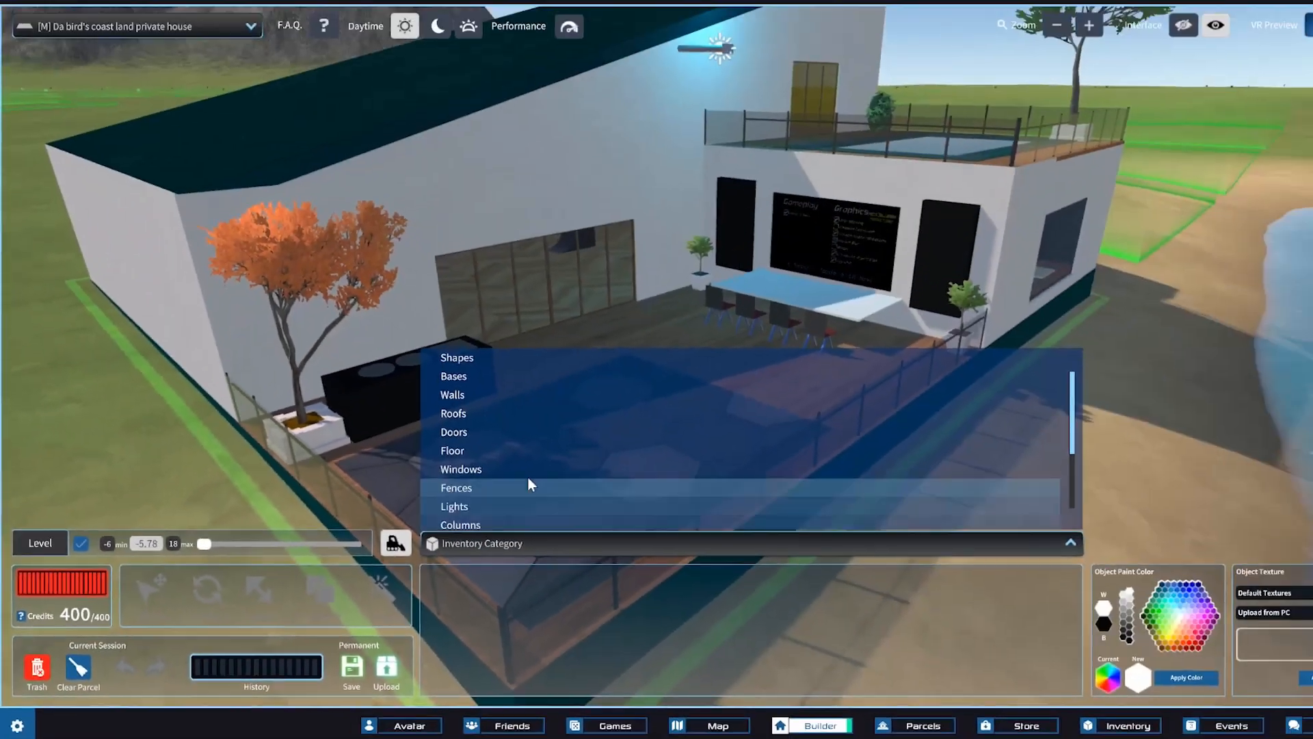
{"action": "left_click", "coordinate": [452, 441]}
{"action": "left_click", "coordinate": [448, 610]}
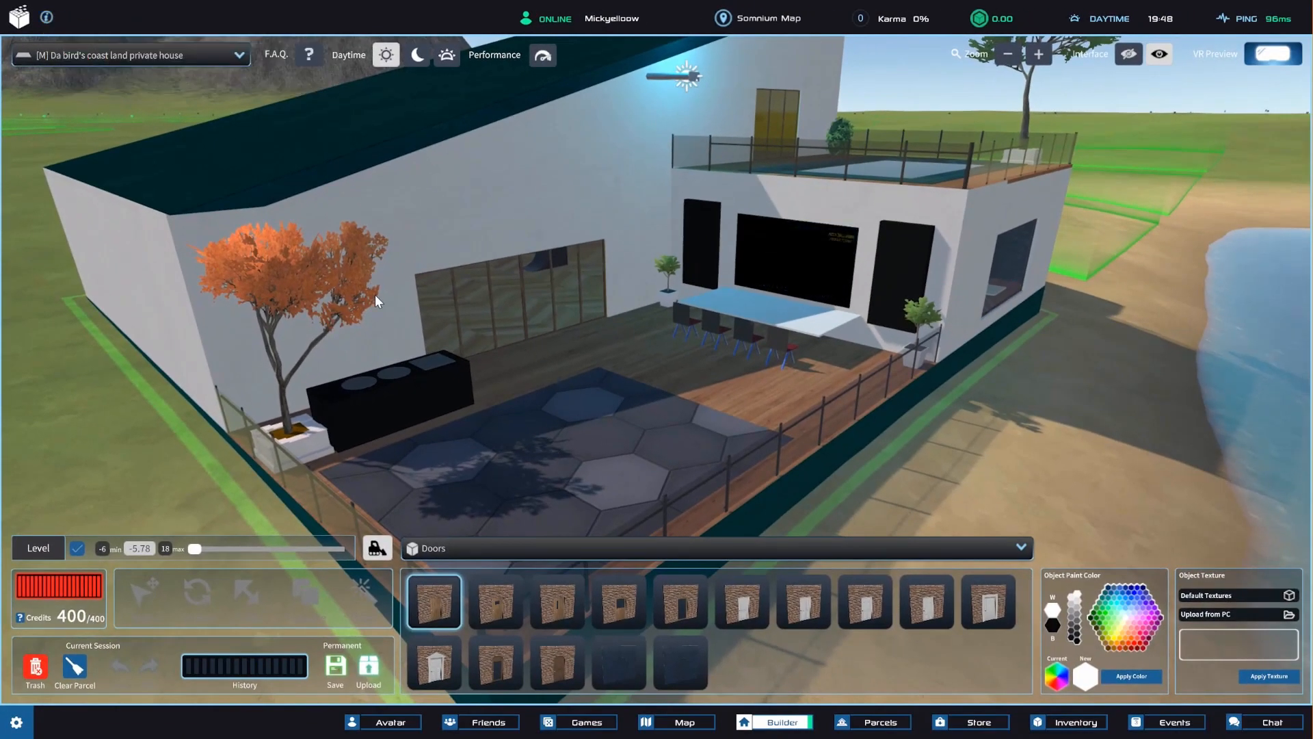
Examine the house's exterior and its upper pool terrace from different angles.
{"action": "right_click_drag", "start_coordinate": [375, 295], "coordinate": [486, 326]}
{"action": "middle_click_drag", "start_coordinate": [486, 325], "coordinate": [514, 377]}
{"action": "right_click_drag", "start_coordinate": [575, 363], "coordinate": [528, 335]}
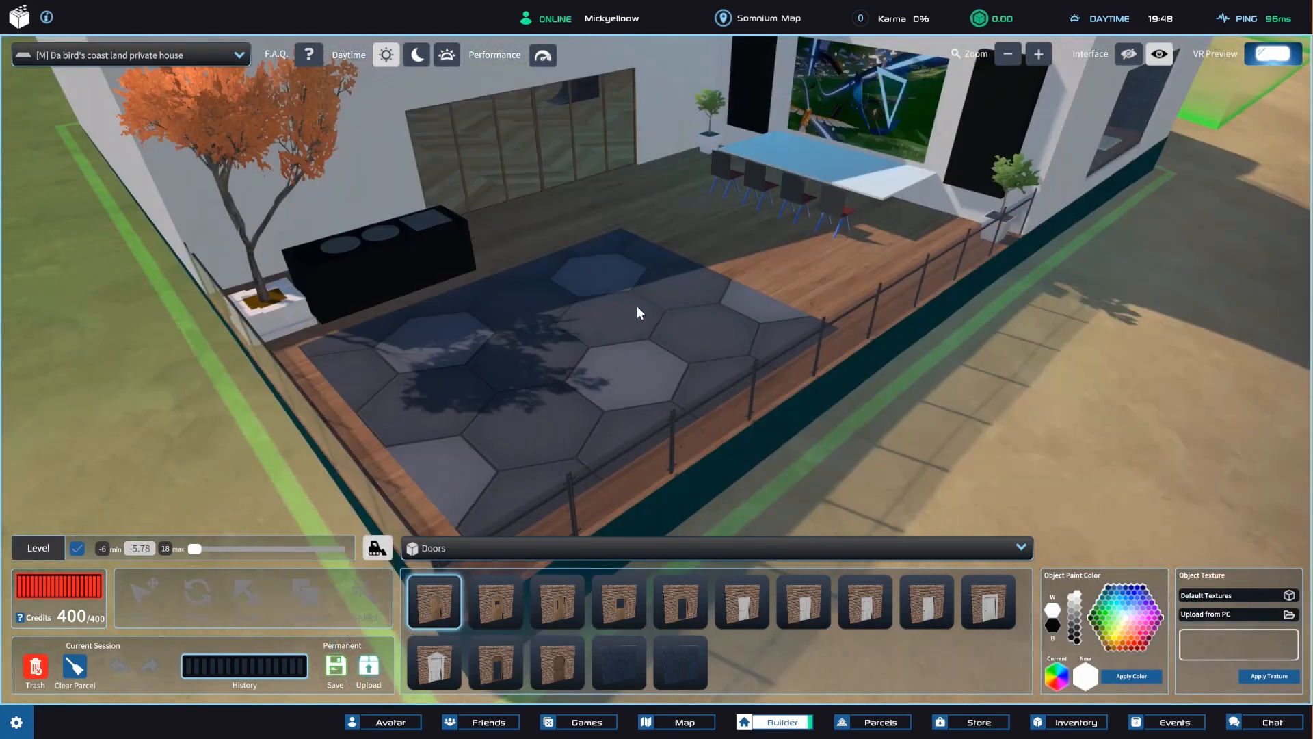
{"action": "scroll", "coordinate": [622, 335], "scroll_direction": "up", "scroll_amount": 2}
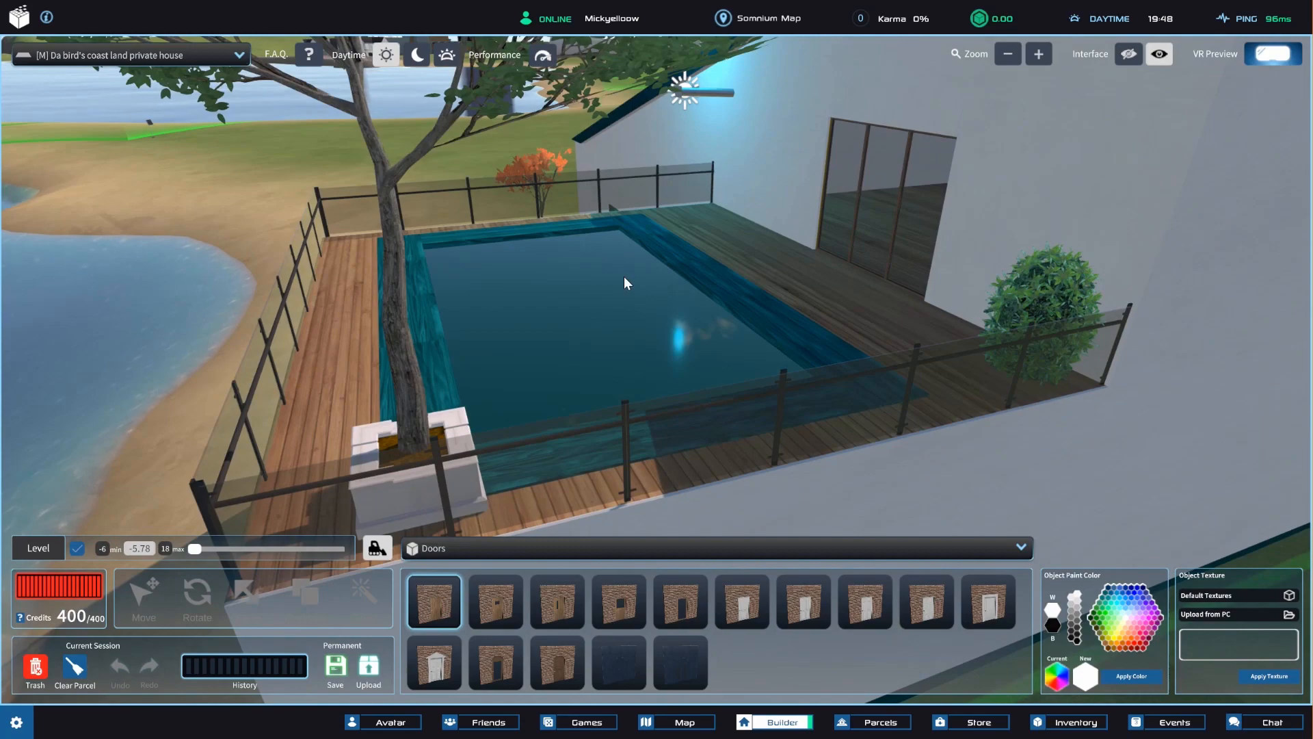
{"action": "right_click_drag", "start_coordinate": [624, 277], "coordinate": [748, 332]}
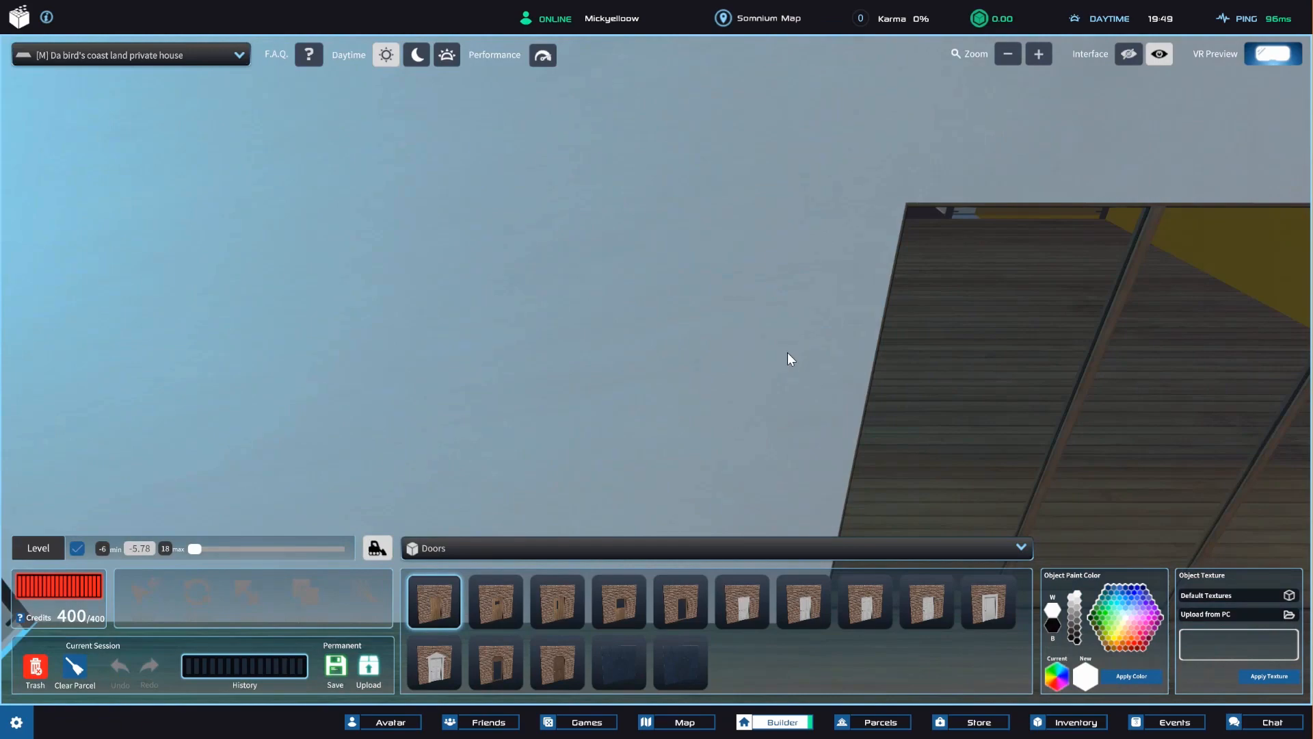
{"action": "right_click_drag", "start_coordinate": [787, 352], "coordinate": [759, 275]}
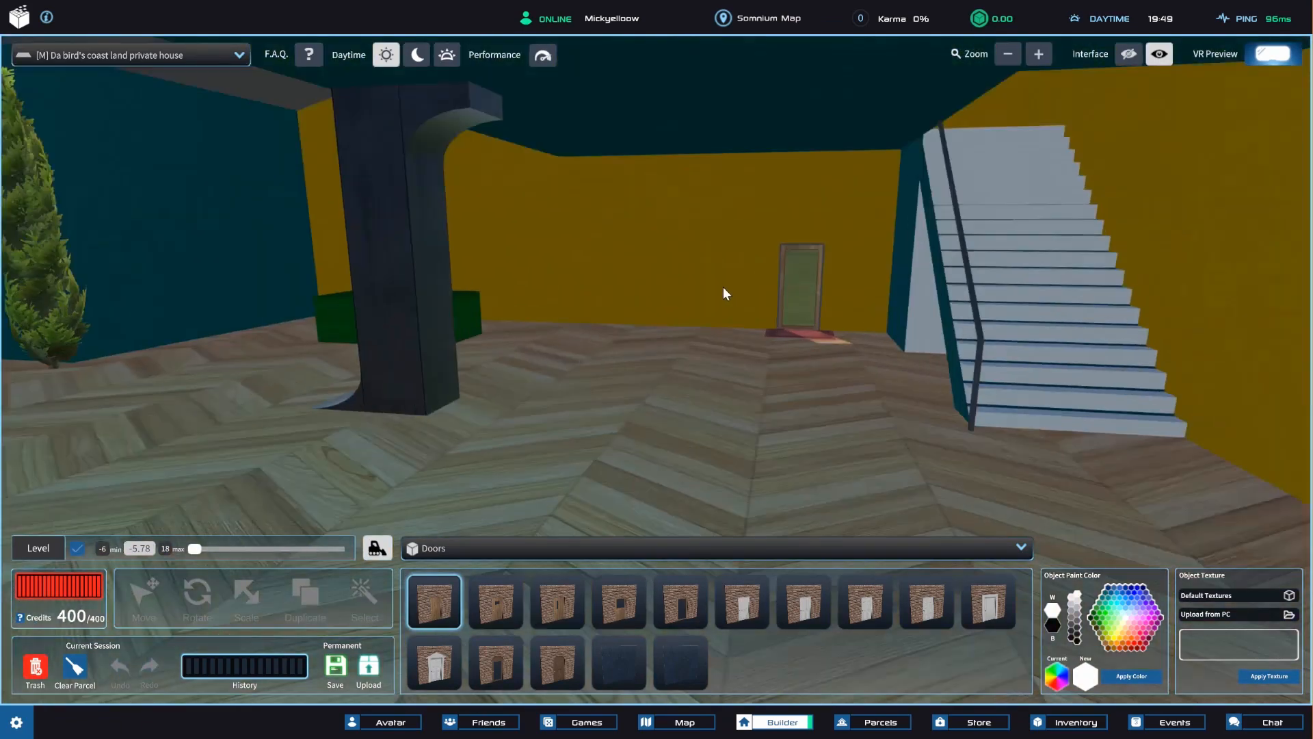
Explore the house's interior, from the rooms with the glass doors and wall artwork to the dining area at the lake window.
{"action": "right_click_drag", "start_coordinate": [724, 294], "coordinate": [632, 379]}
{"action": "key", "text": "a"}
{"action": "key", "text": "w"}
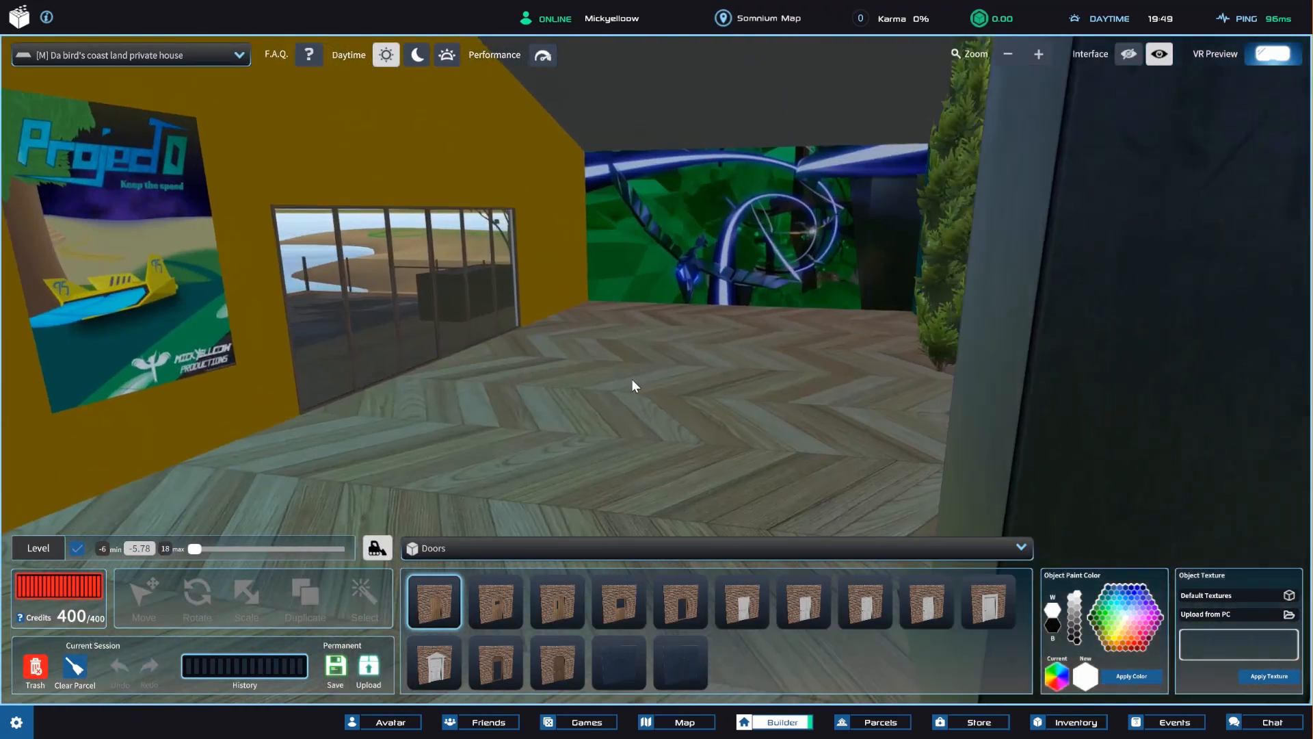
{"action": "key", "text": "a"}
{"action": "right_click_drag", "start_coordinate": [809, 231], "coordinate": [573, 243]}
{"action": "key", "text": "d"}
{"action": "key", "text": "a"}
{"action": "key", "text": "a"}
{"action": "key", "text": "d"}
{"action": "key", "text": "a"}
{"action": "key", "text": "d"}
{"action": "key", "text": "a"}
{"action": "key", "text": "d"}
{"action": "key", "text": "w"}
{"action": "right_click_drag", "start_coordinate": [719, 236], "coordinate": [681, 279]}
{"action": "key", "text": "d"}
{"action": "key", "text": "w"}
{"action": "key", "text": "e"}
{"action": "mouse_move", "coordinate": [675, 219]}
{"action": "right_mouse_down"}
{"action": "mouse_move", "coordinate": [680, 241]}
{"action": "mouse_move", "coordinate": [680, 230]}
{"action": "right_mouse_up"}
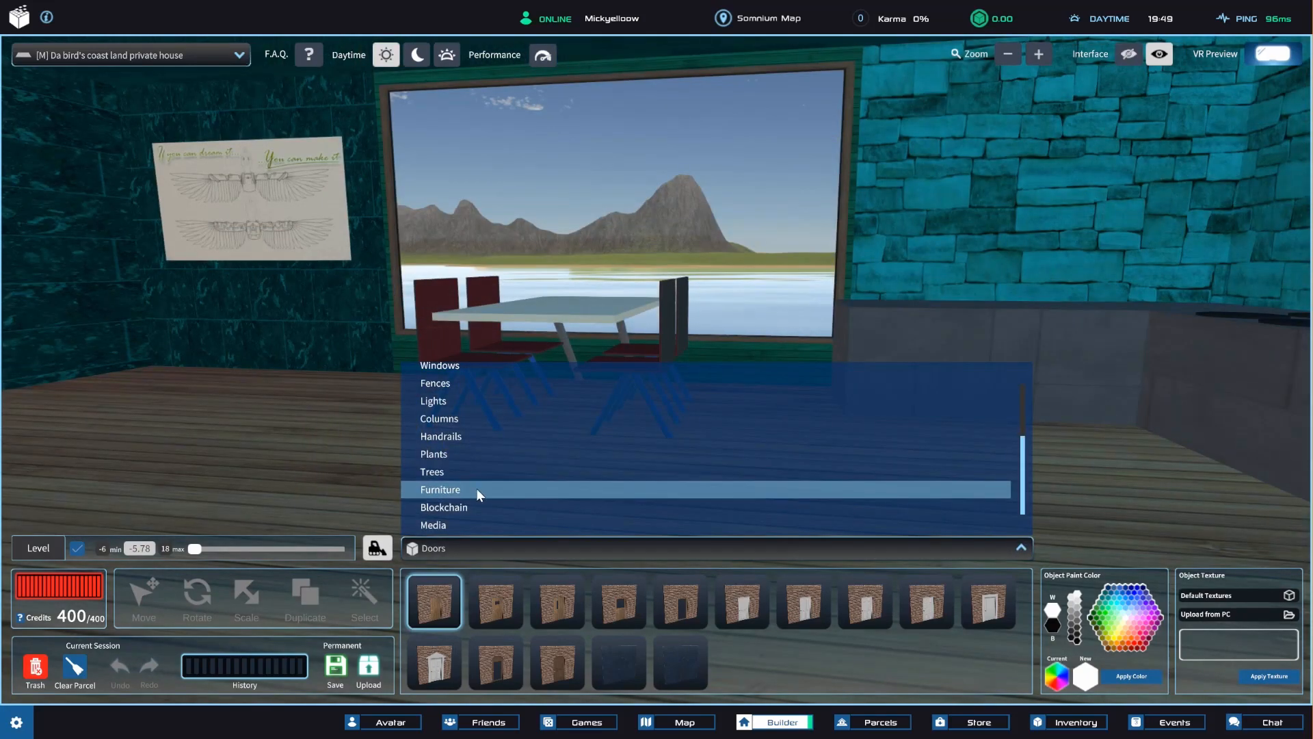
Show the Furniture inventory category, and select a dining chair's seat and one of its leg pieces to inspect the construction.
{"action": "left_click", "coordinate": [447, 490]}
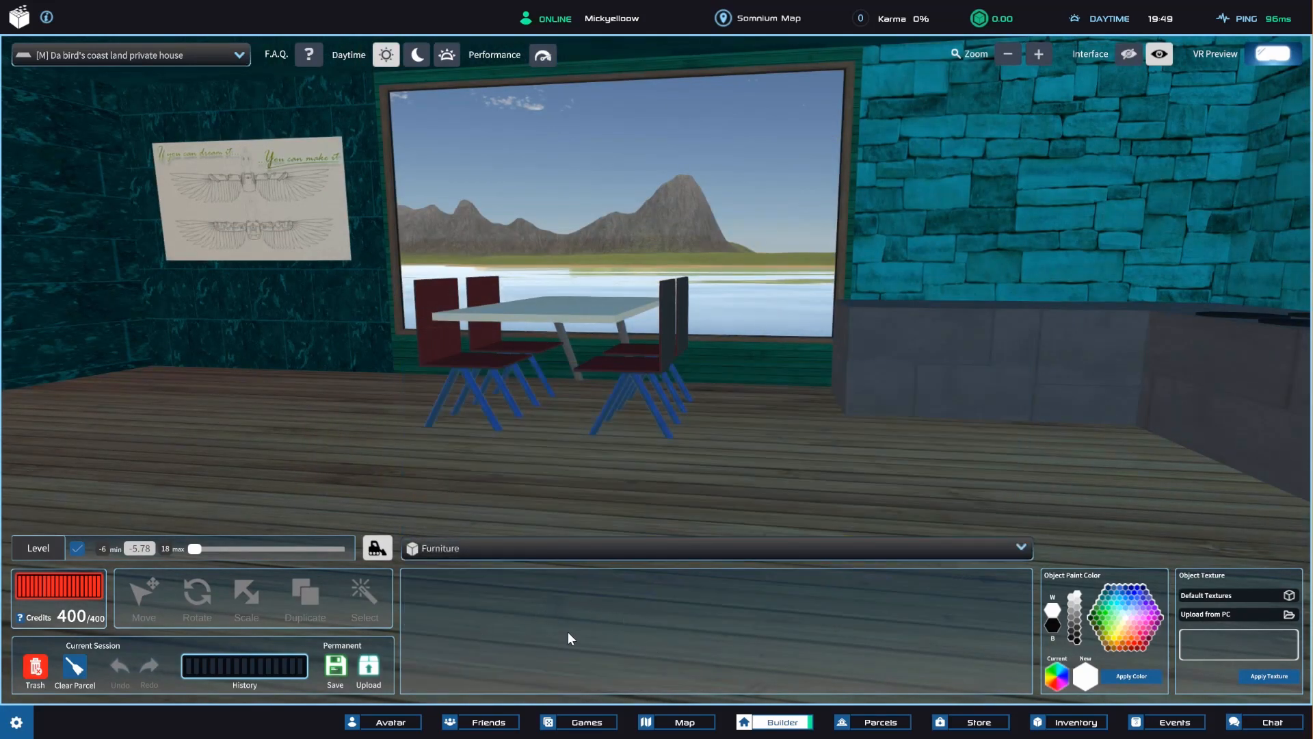
{"action": "scroll", "coordinate": [619, 397], "scroll_direction": "up", "scroll_amount": 4}
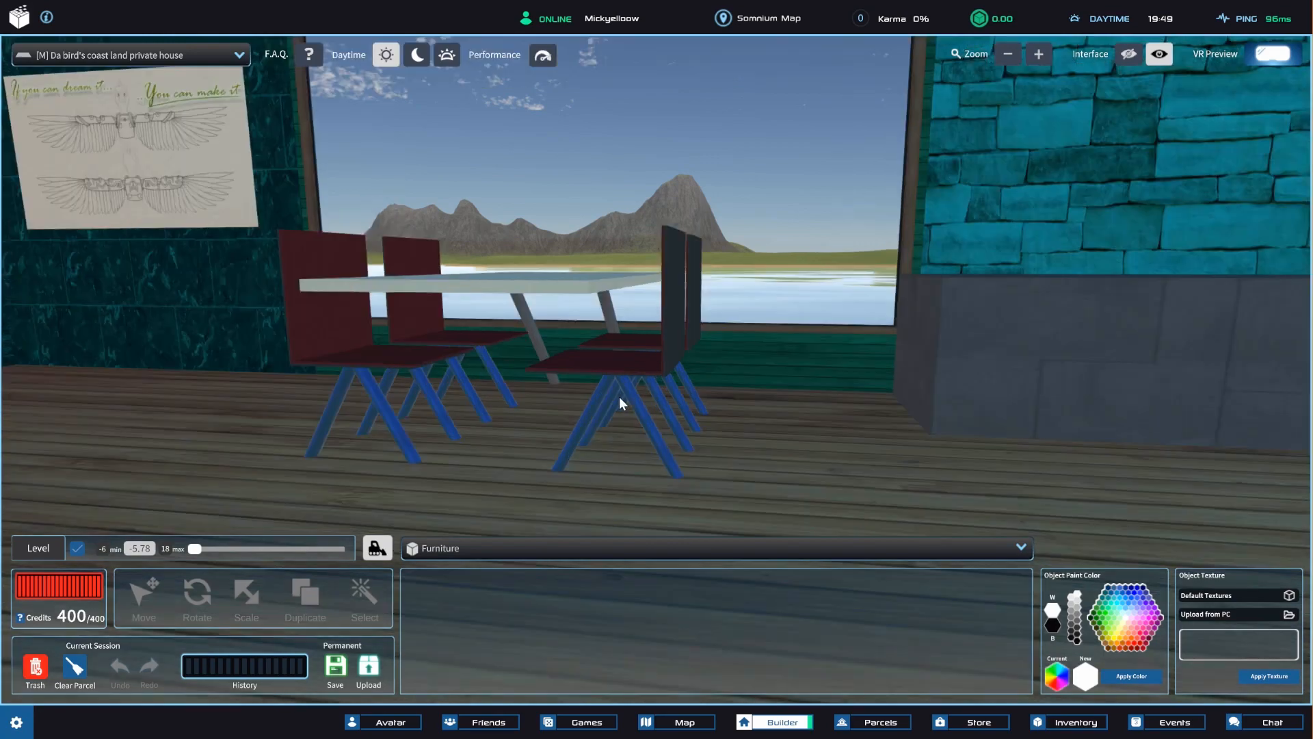
{"action": "right_click_drag", "start_coordinate": [609, 394], "coordinate": [586, 410]}
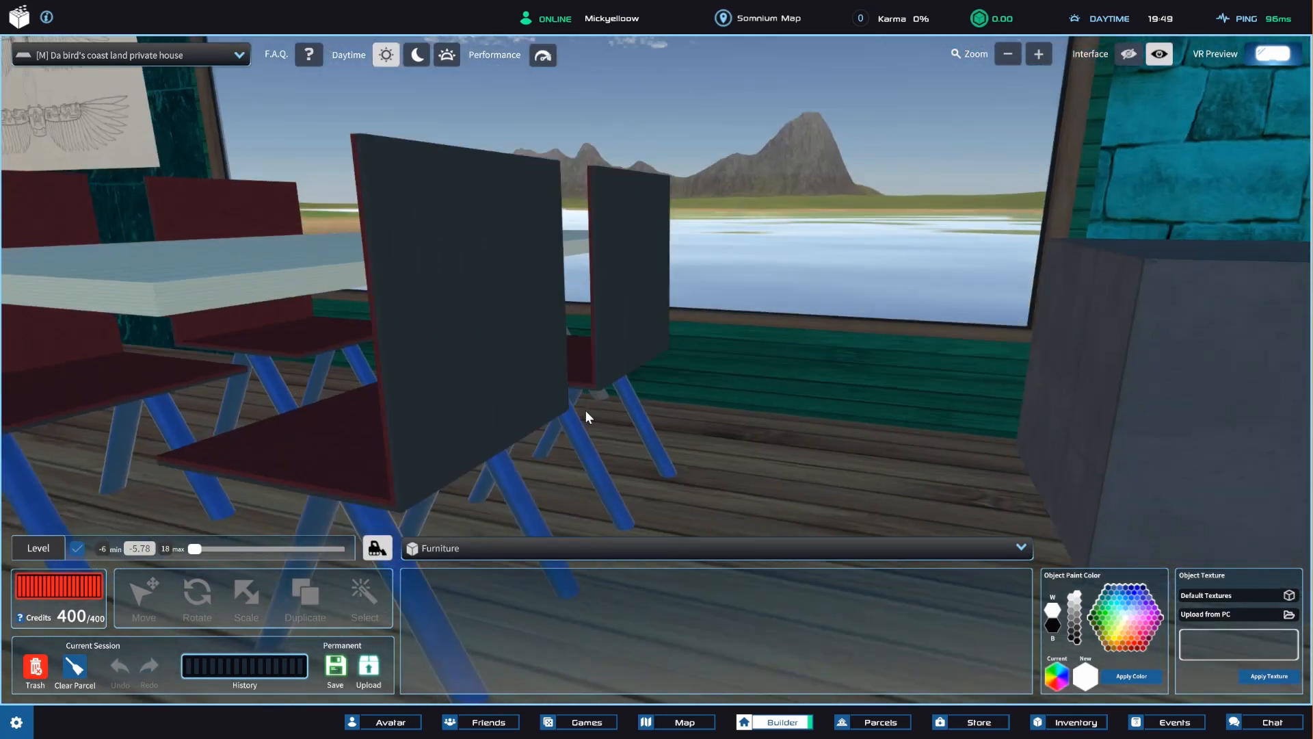
{"action": "scroll", "coordinate": [586, 410], "scroll_direction": "down", "scroll_amount": 3}
{"action": "left_click", "coordinate": [593, 420]}
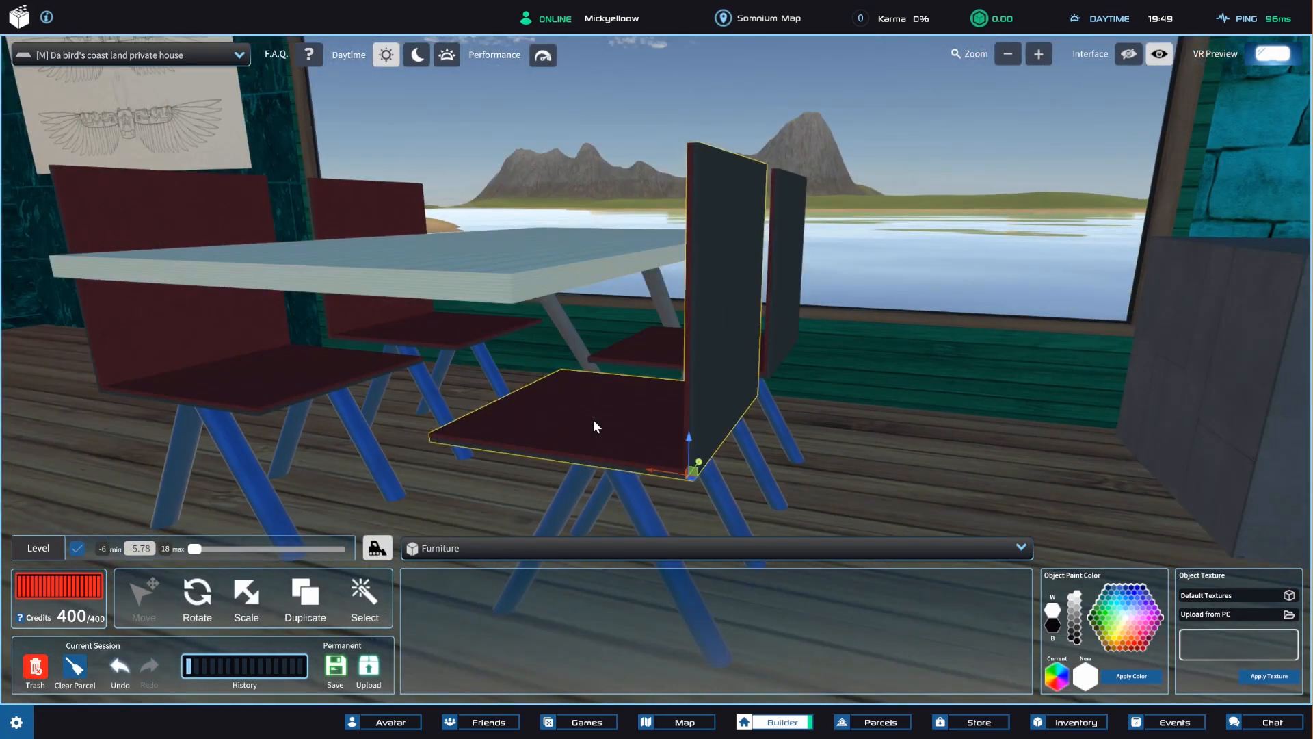
{"action": "right_click_drag", "start_coordinate": [606, 453], "coordinate": [575, 322]}
{"action": "left_click", "coordinate": [617, 354]}
{"action": "left_click", "coordinate": [460, 301]}
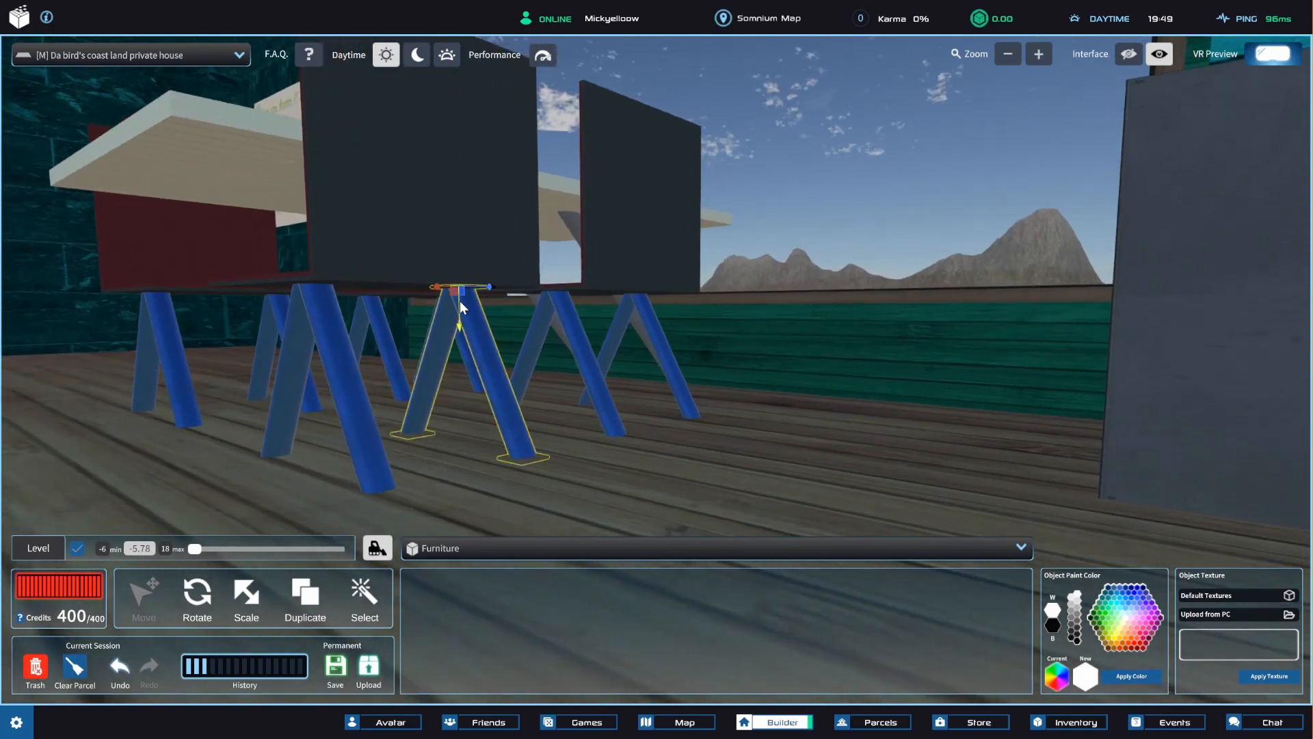
Examine the indoor dining set, the outdoor table with chairs, and the whole house from outside.
{"action": "right_click_drag", "start_coordinate": [460, 301], "coordinate": [736, 341]}
{"action": "scroll", "coordinate": [736, 343], "scroll_direction": "up", "scroll_amount": 3}
{"action": "scroll", "coordinate": [736, 344], "scroll_direction": "down", "scroll_amount": 3}
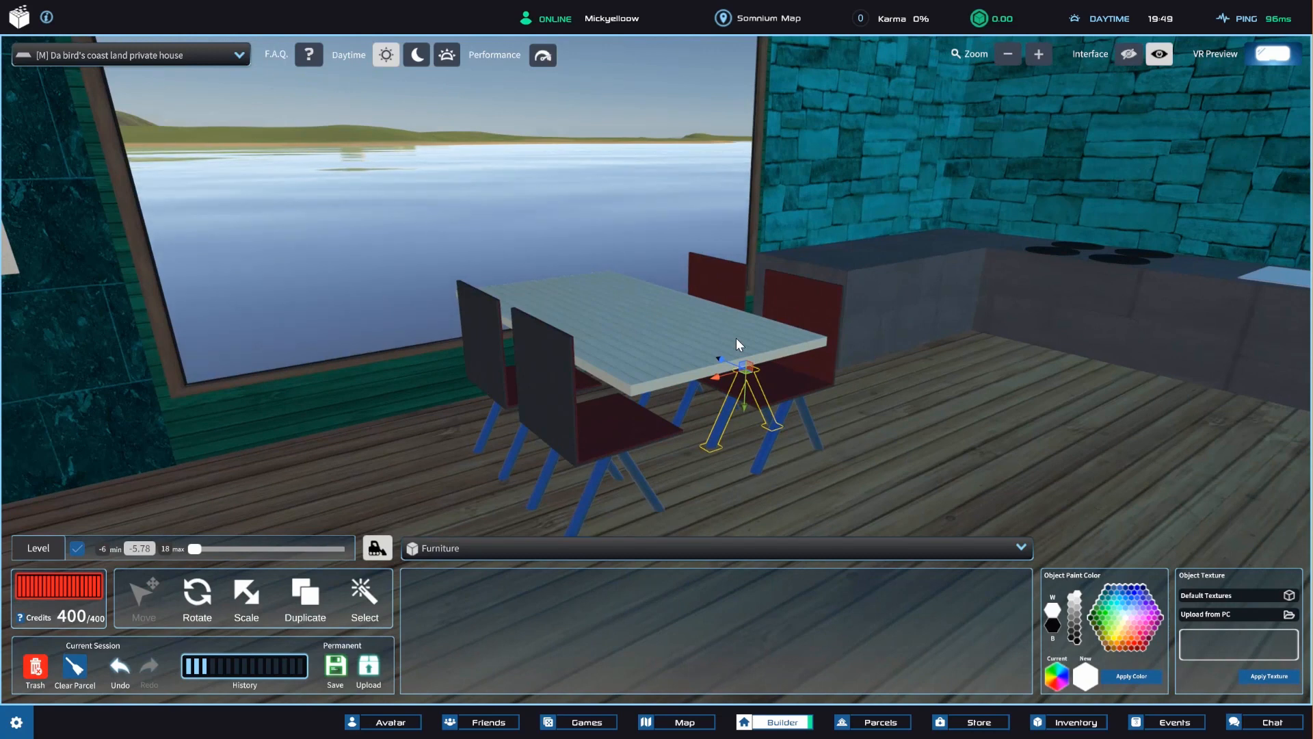
{"action": "right_click_drag", "start_coordinate": [736, 338], "coordinate": [736, 407]}
{"action": "right_click_drag", "start_coordinate": [810, 359], "coordinate": [630, 293]}
{"action": "scroll", "coordinate": [629, 293], "scroll_direction": "down", "scroll_amount": 4}
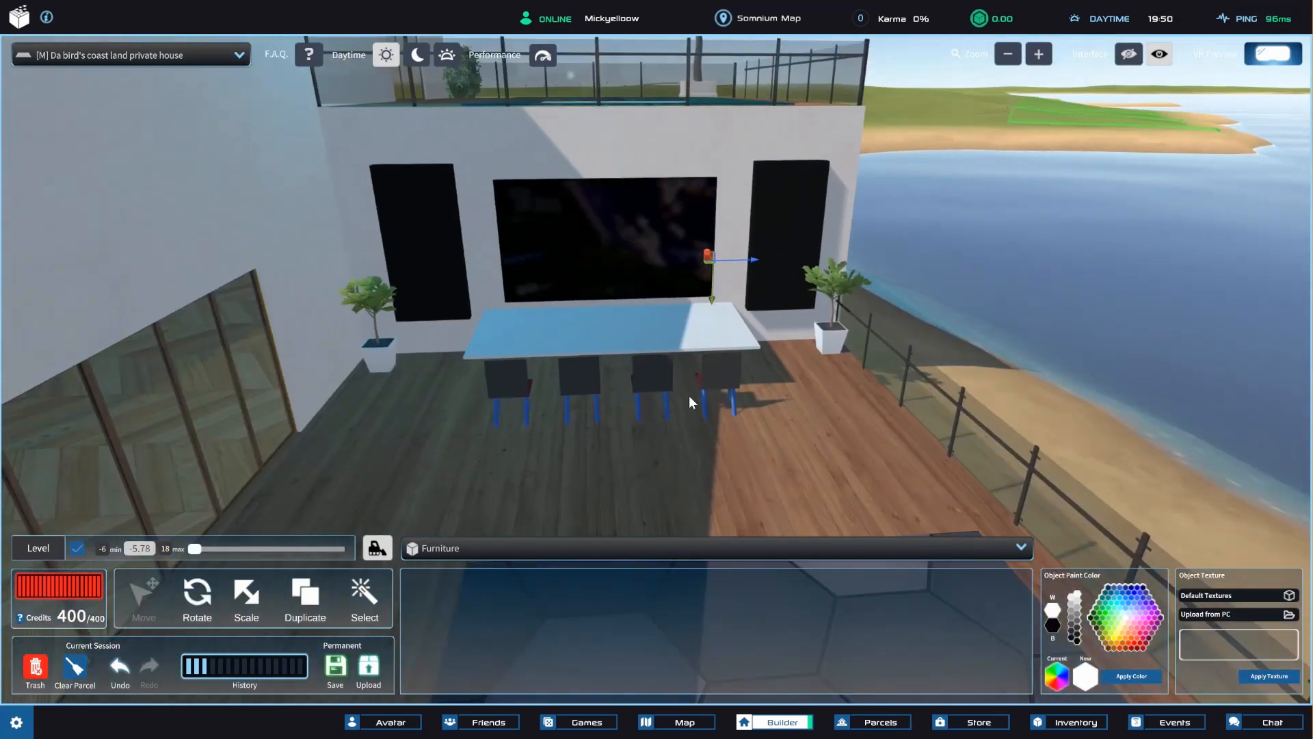
{"action": "mouse_move", "coordinate": [690, 397]}
{"action": "right_mouse_down"}
{"action": "mouse_move", "coordinate": [603, 390]}
{"action": "mouse_move", "coordinate": [643, 390]}
{"action": "mouse_move", "coordinate": [689, 422]}
{"action": "right_mouse_up"}
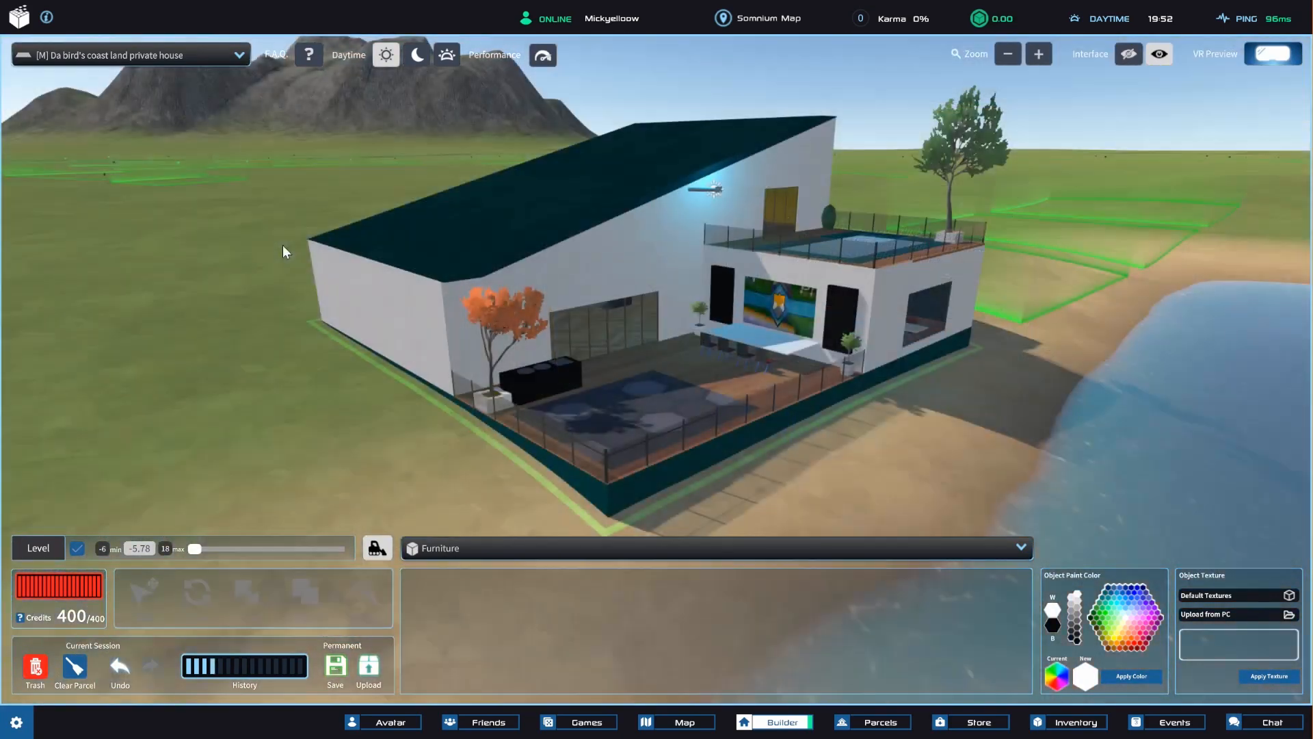